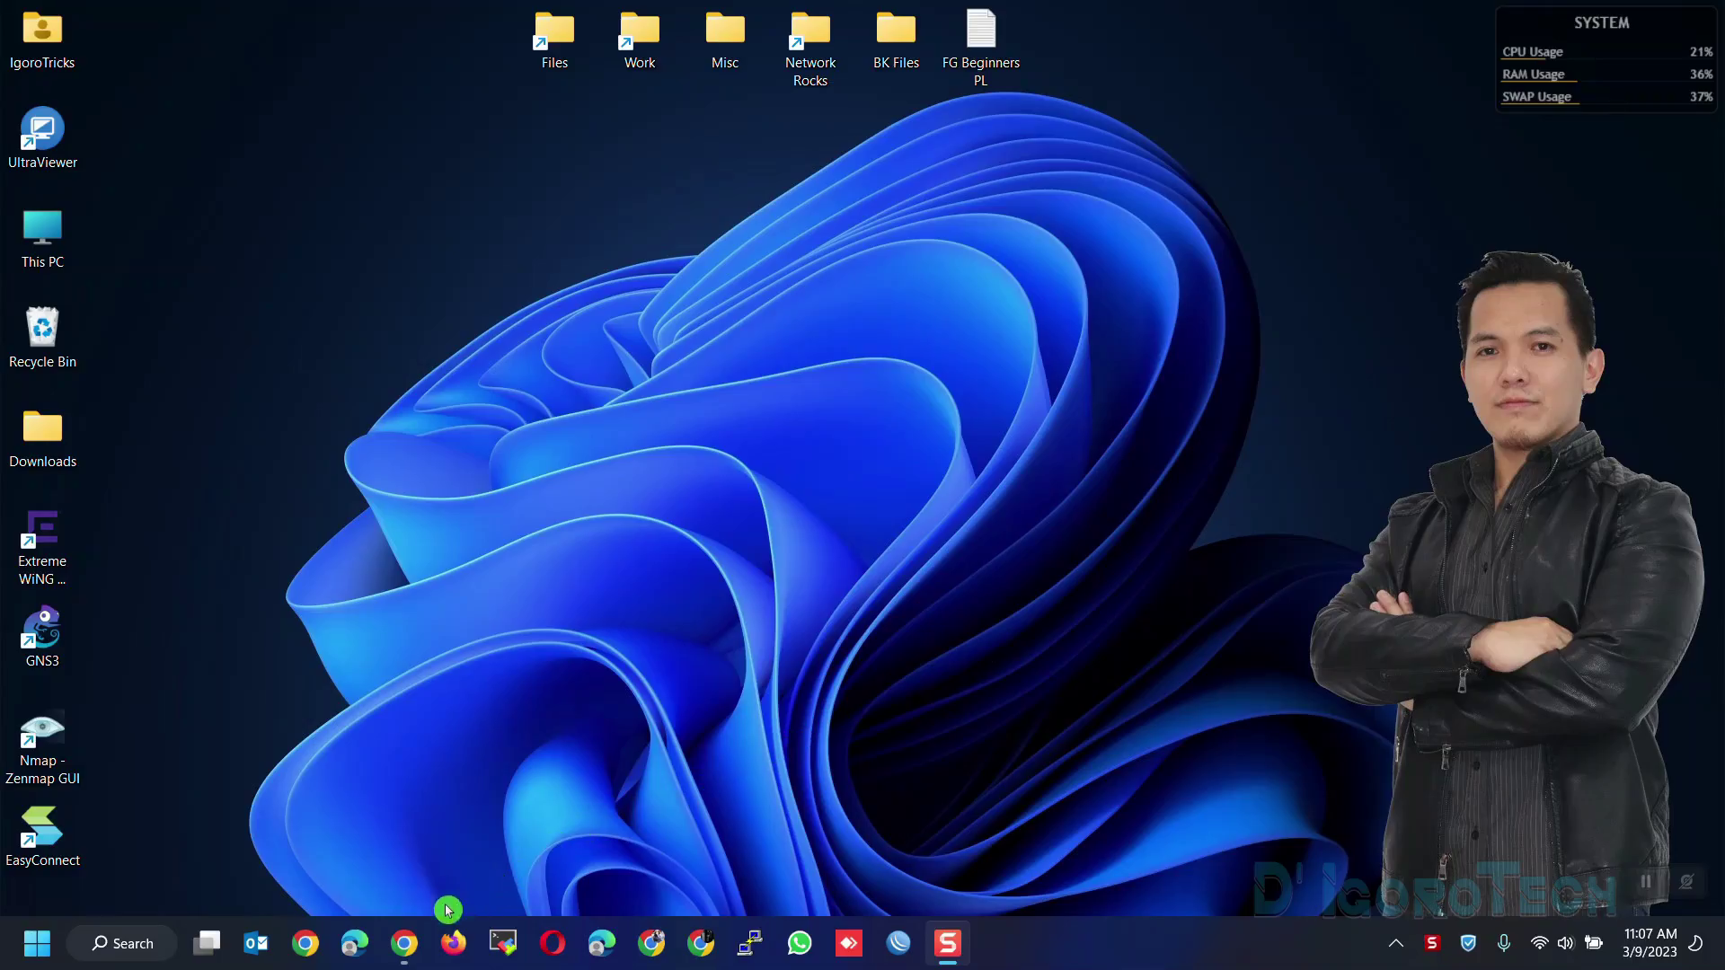
pyautogui.moveTo(407, 951)
pyautogui.click(467, 822)
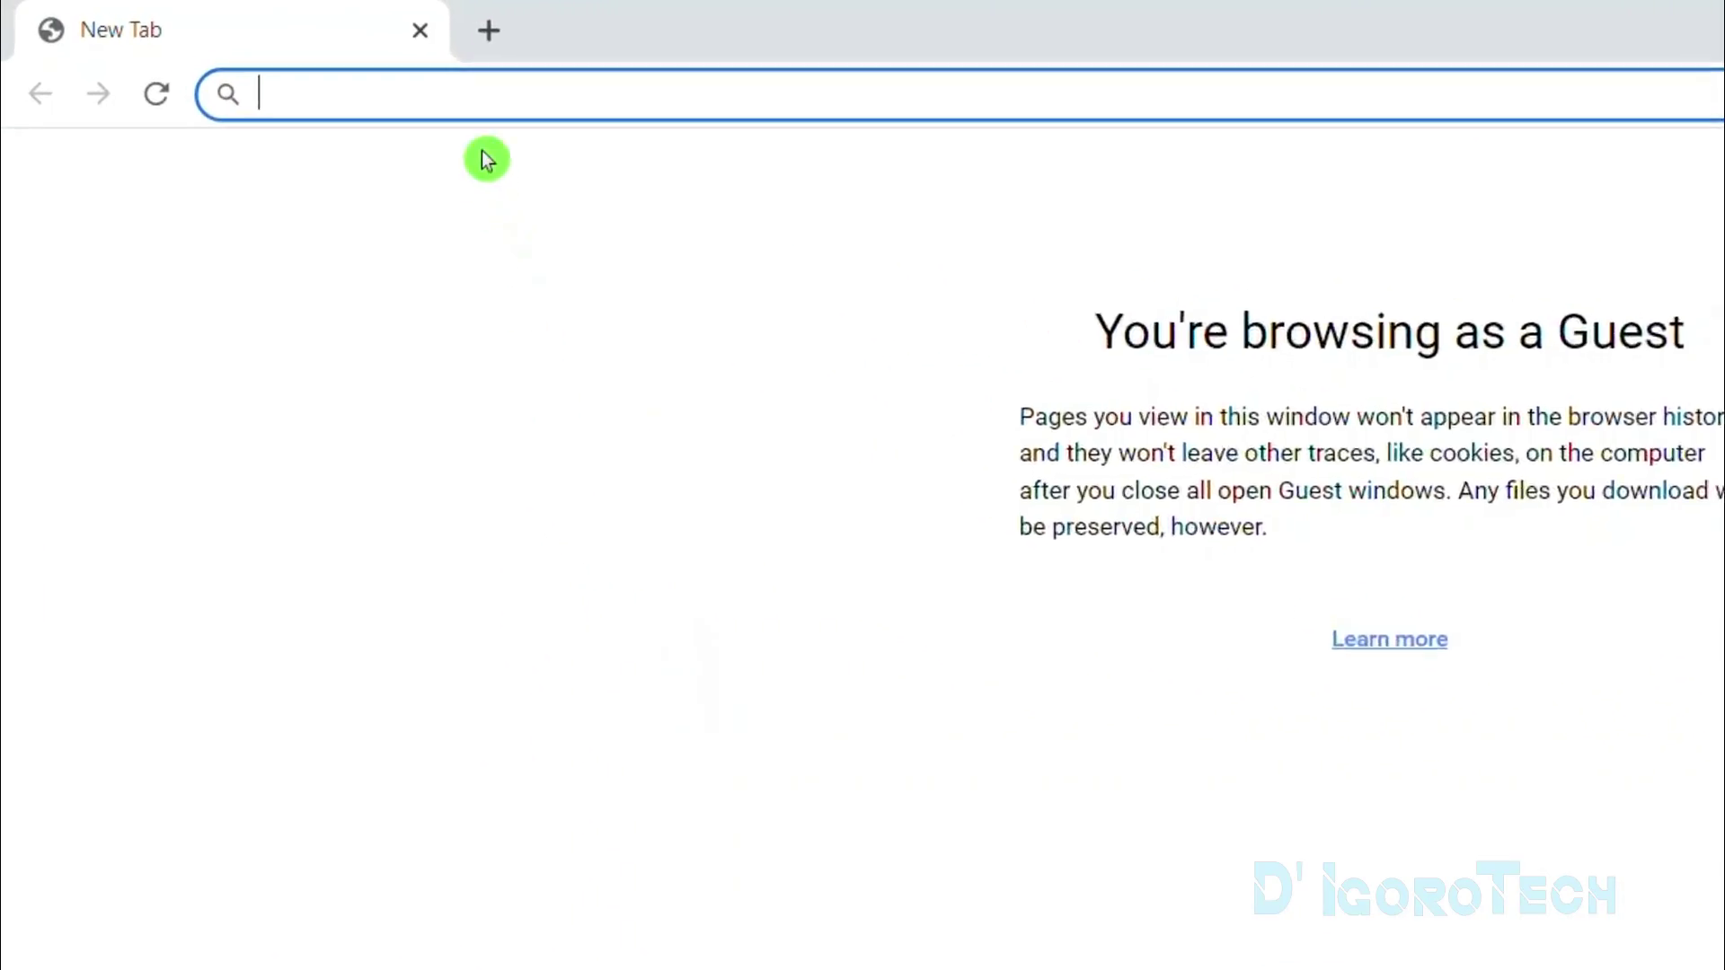
pyautogui.write('https:')
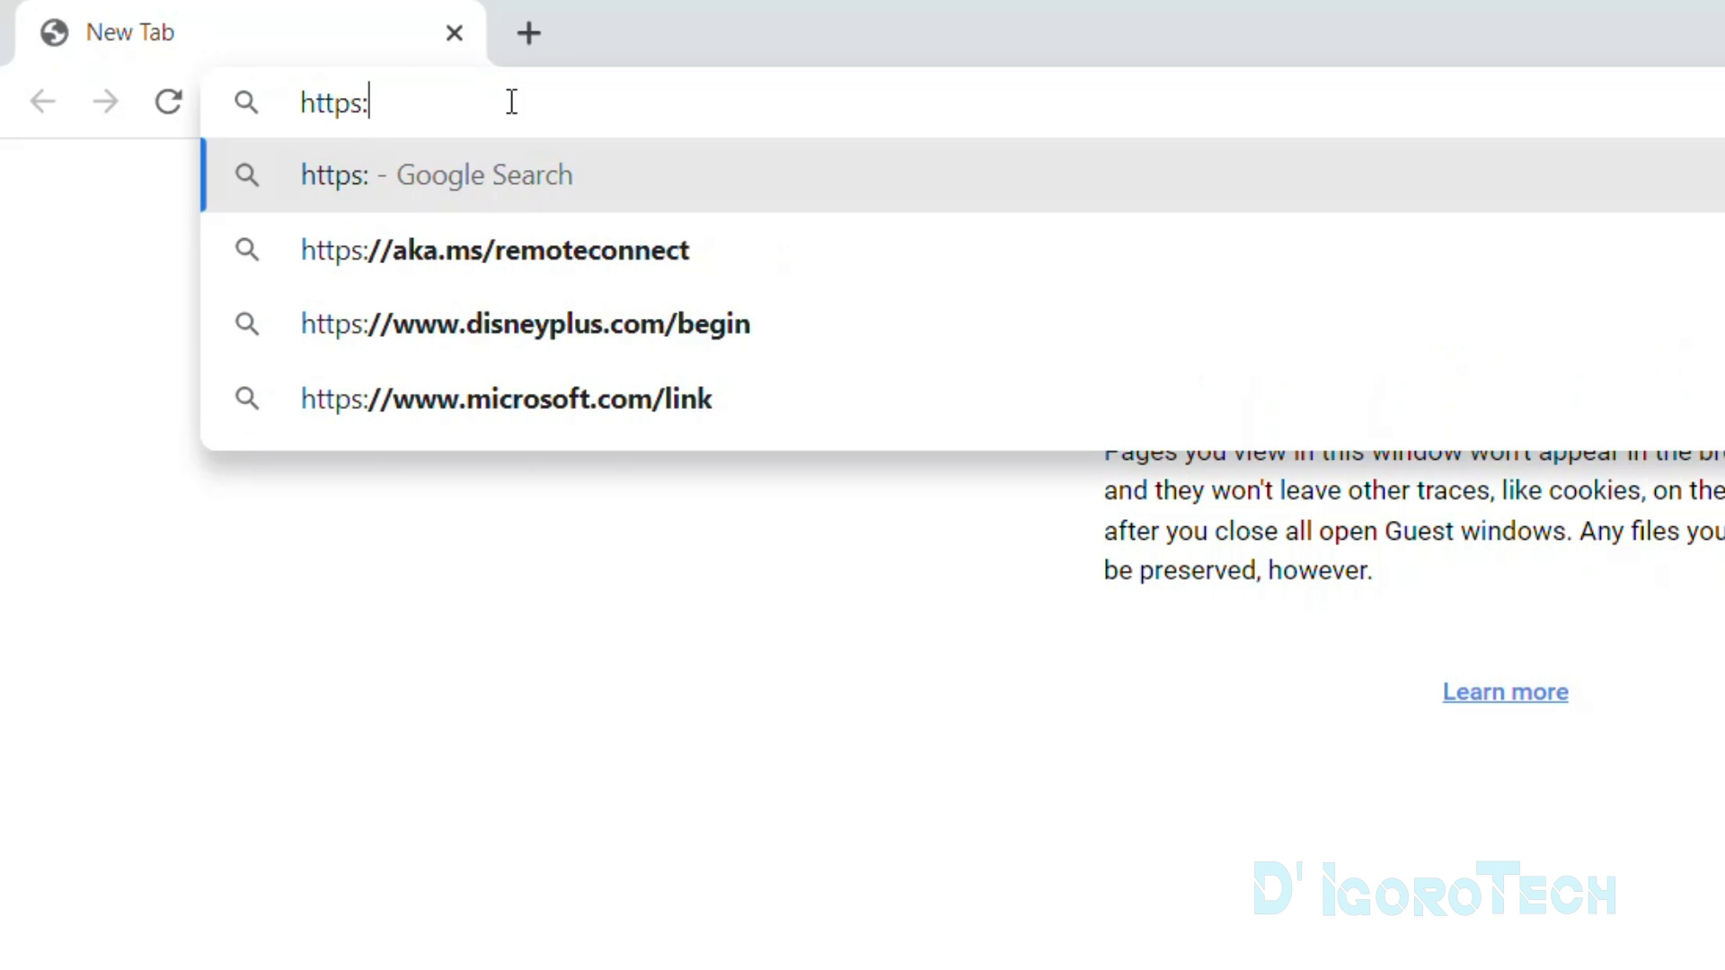
pyautogui.write('//192.')
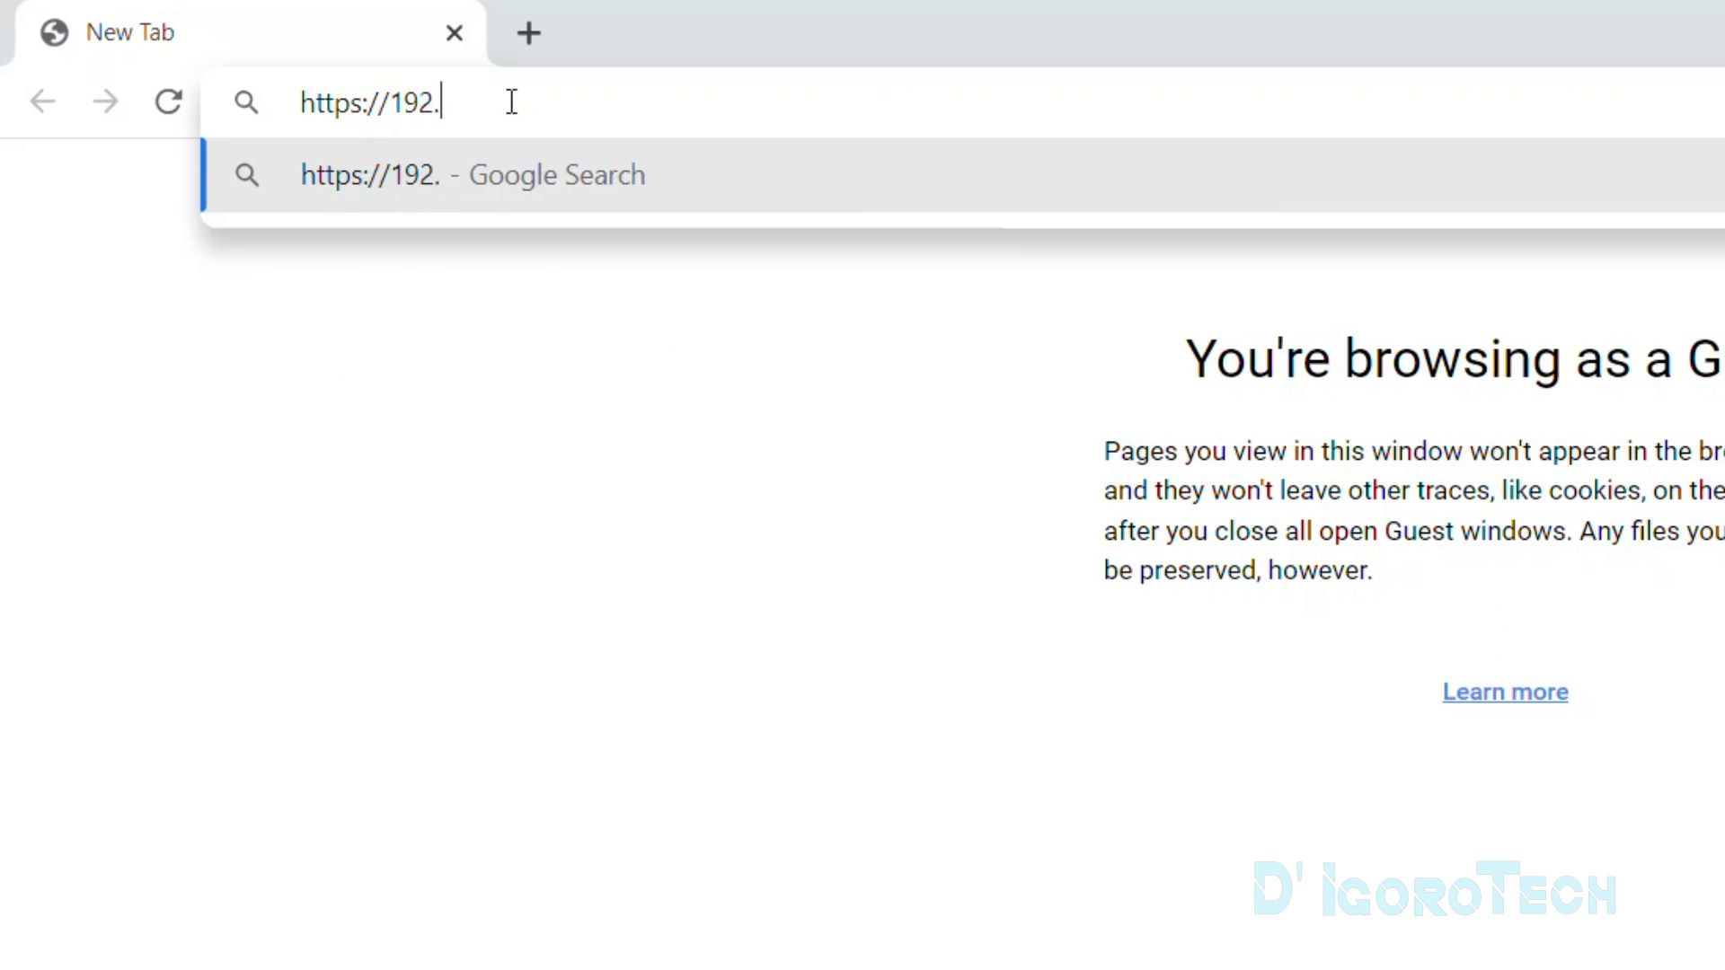
pyautogui.write('168.')
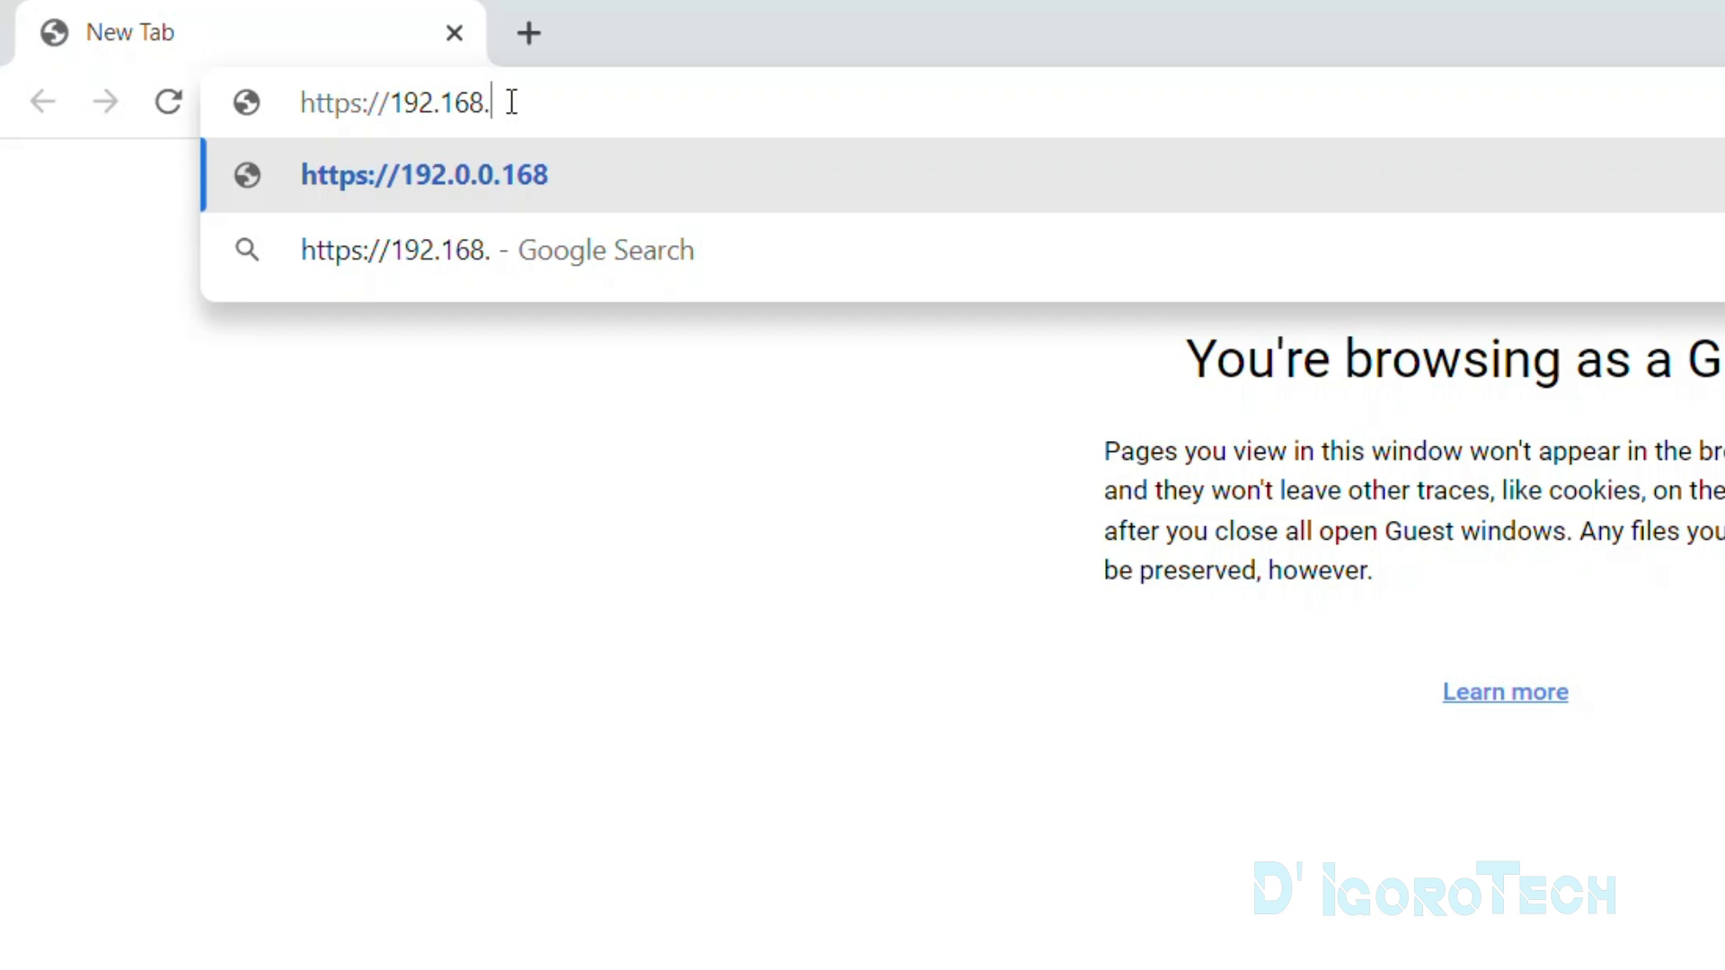
pyautogui.write('1.99')
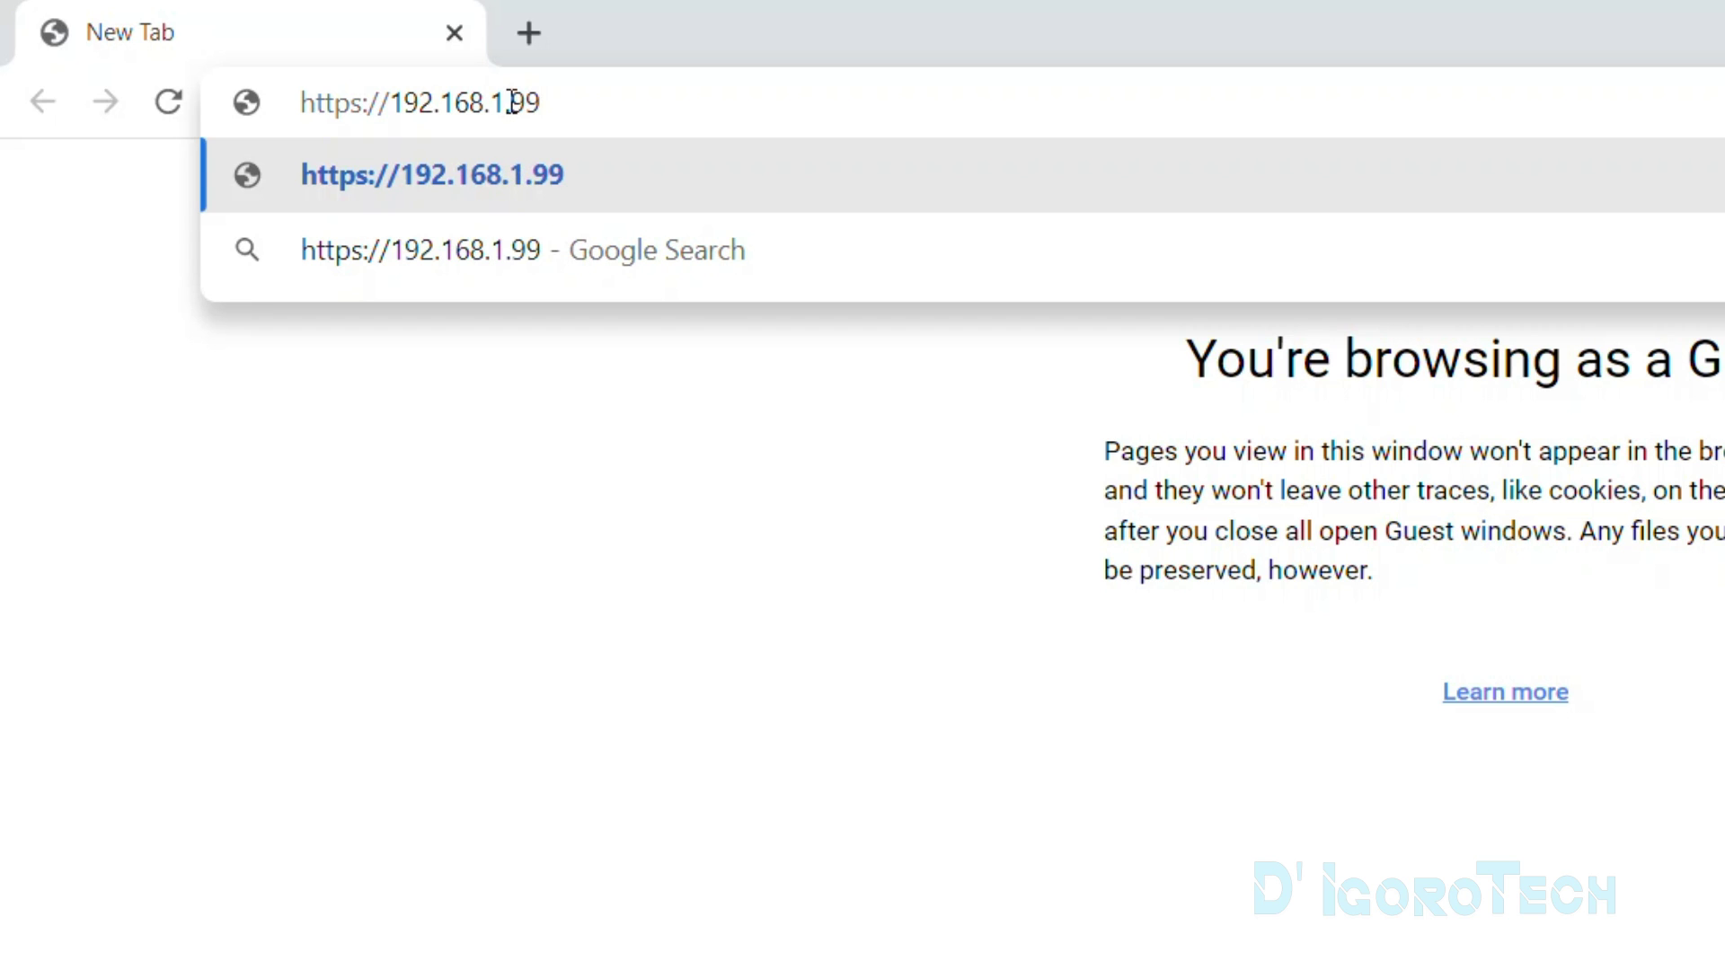
pyautogui.press('Return')
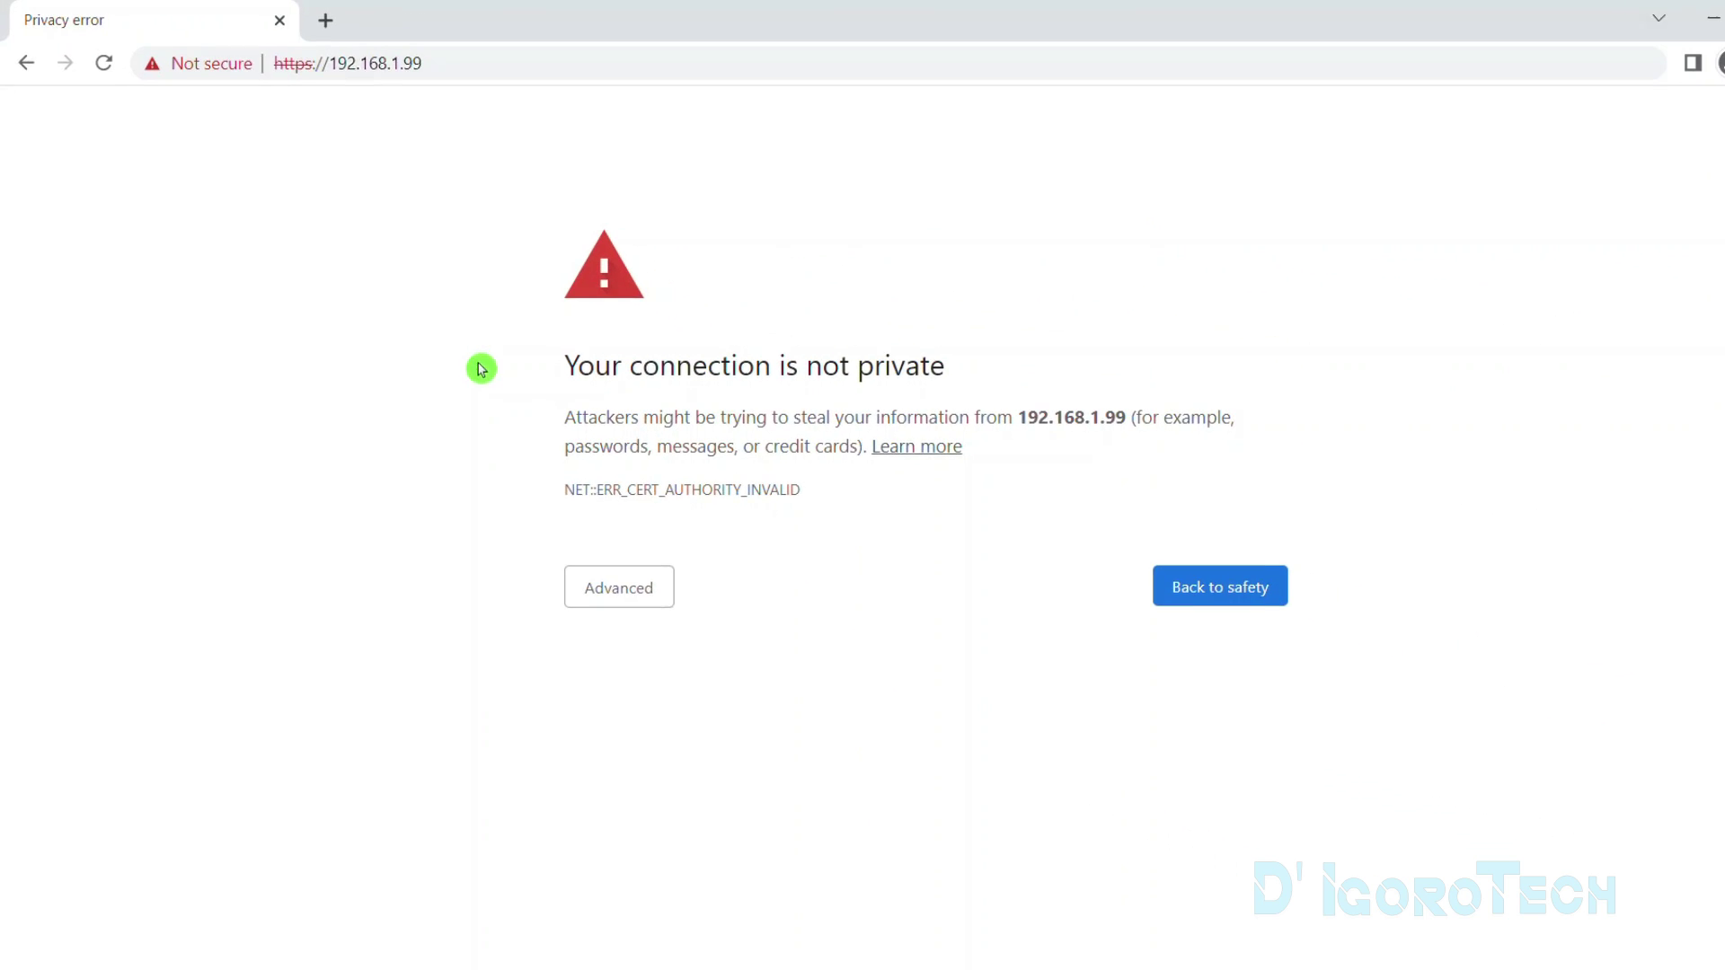
pyautogui.click(605, 580)
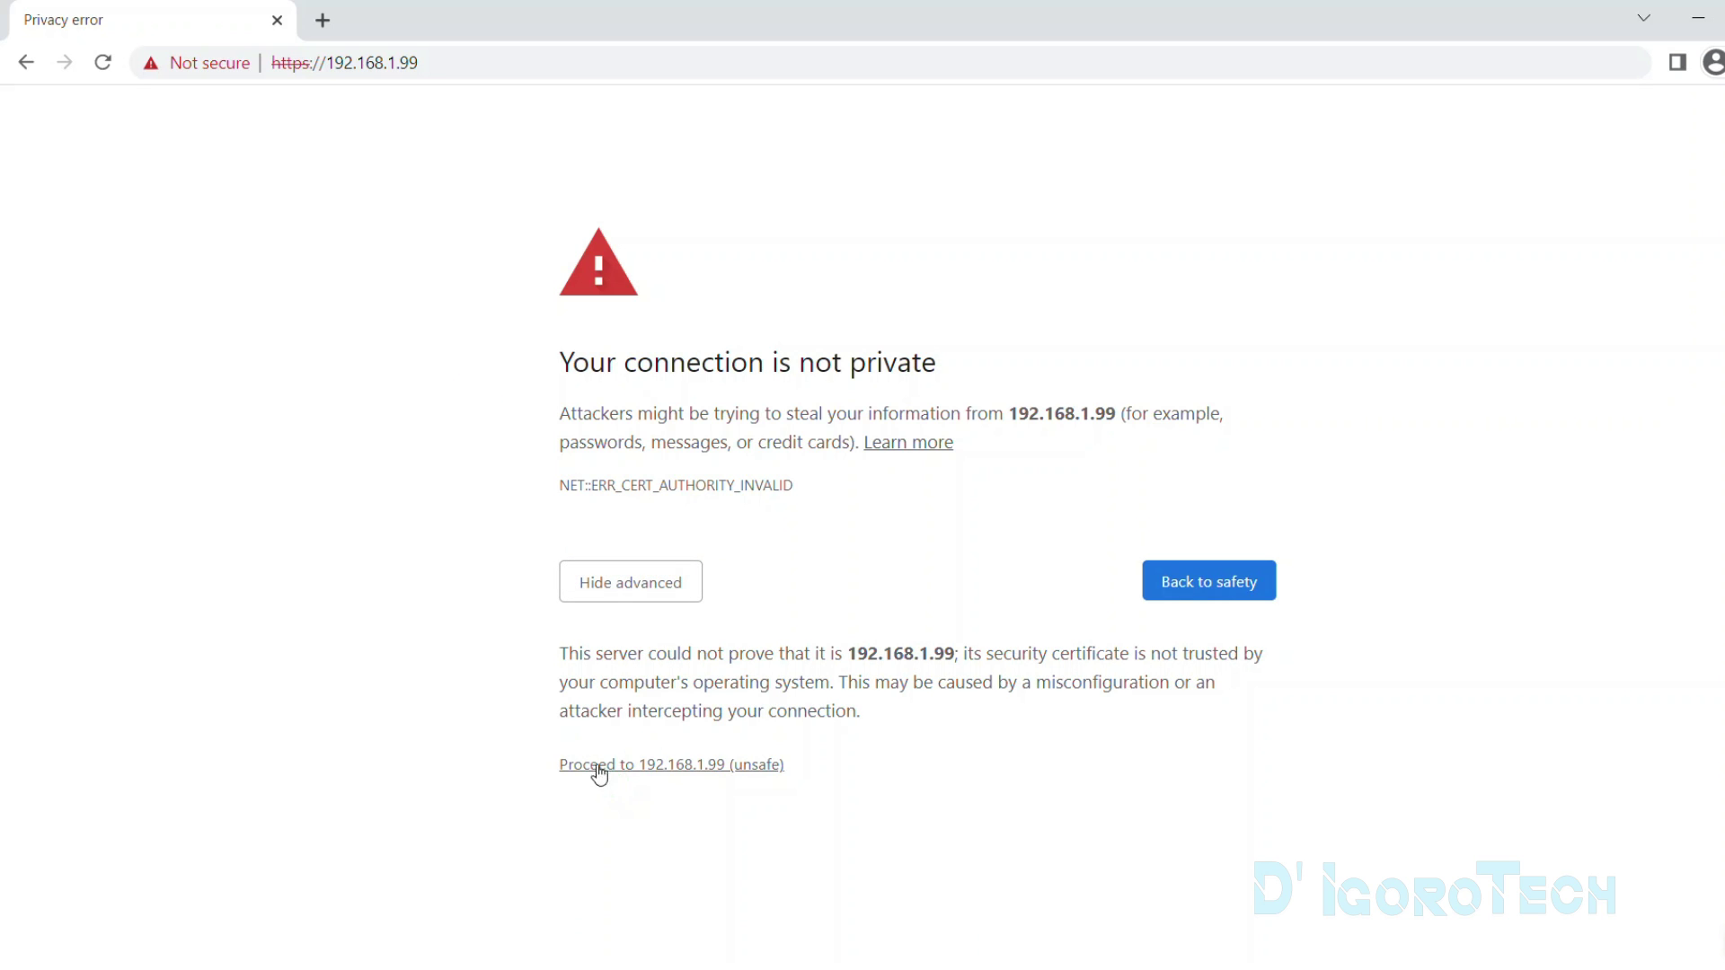
pyautogui.click(630, 769)
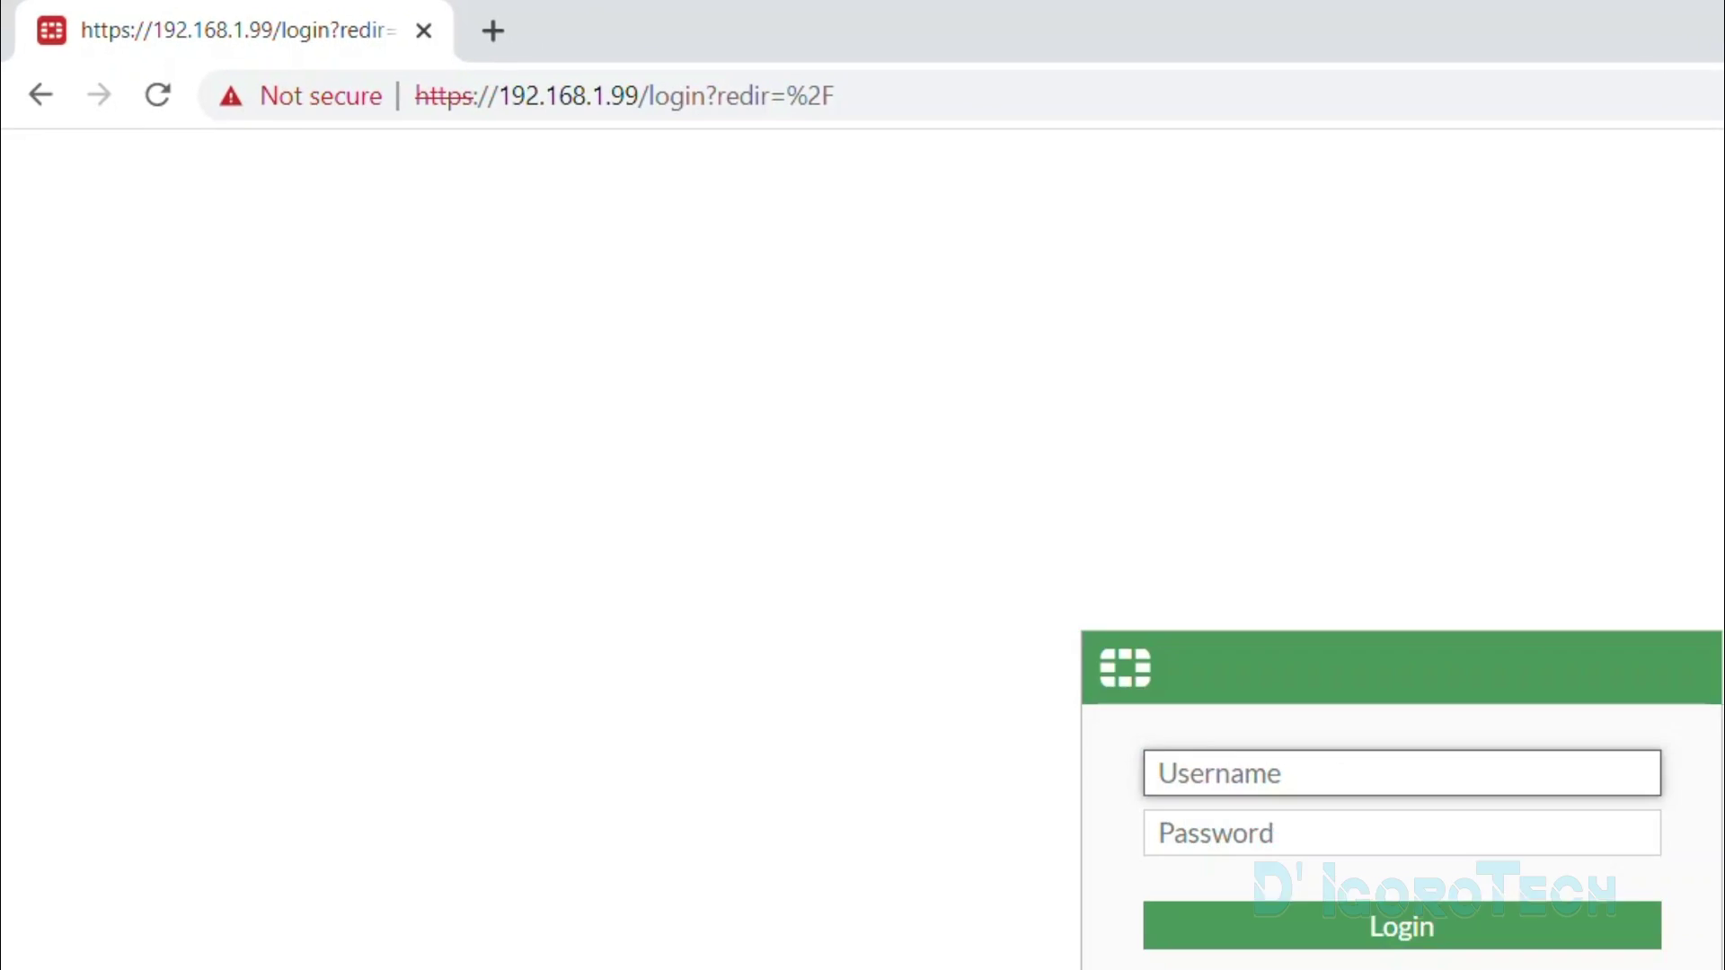
# - Launch ncpa.cpl and open the TCP/IPv4 properties of the Ethernet 4 adapter
pyautogui.click(136, 949)
pyautogui.write('ncpa.cpl')
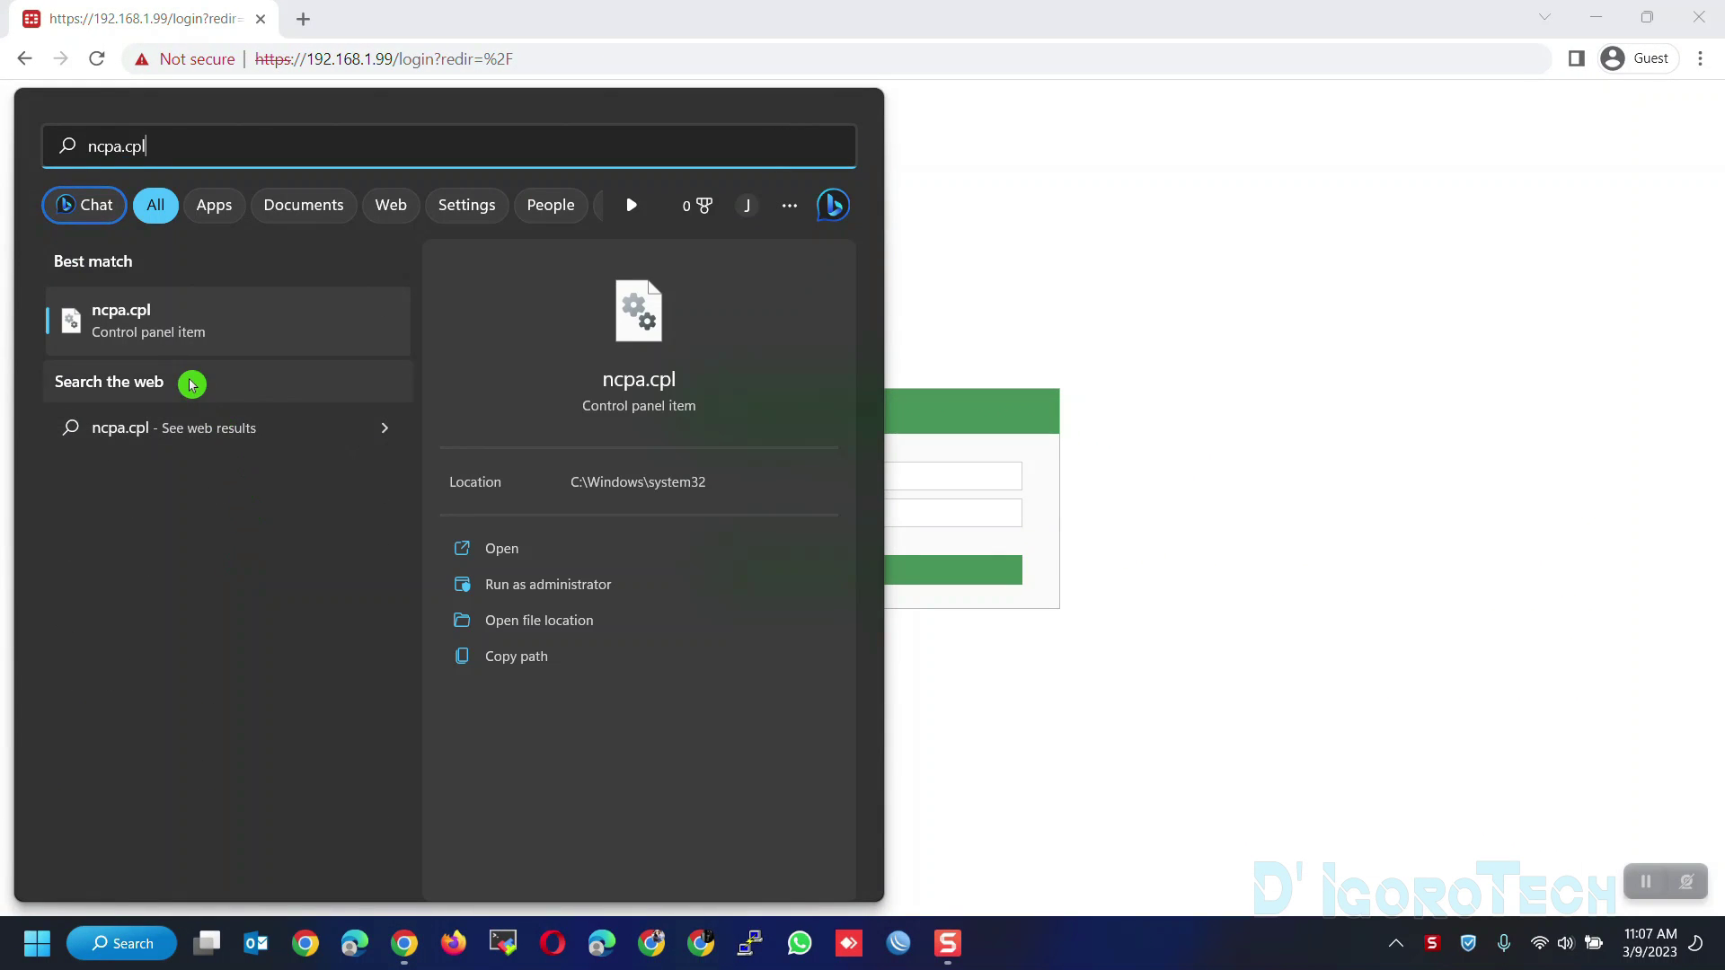
pyautogui.click(175, 332)
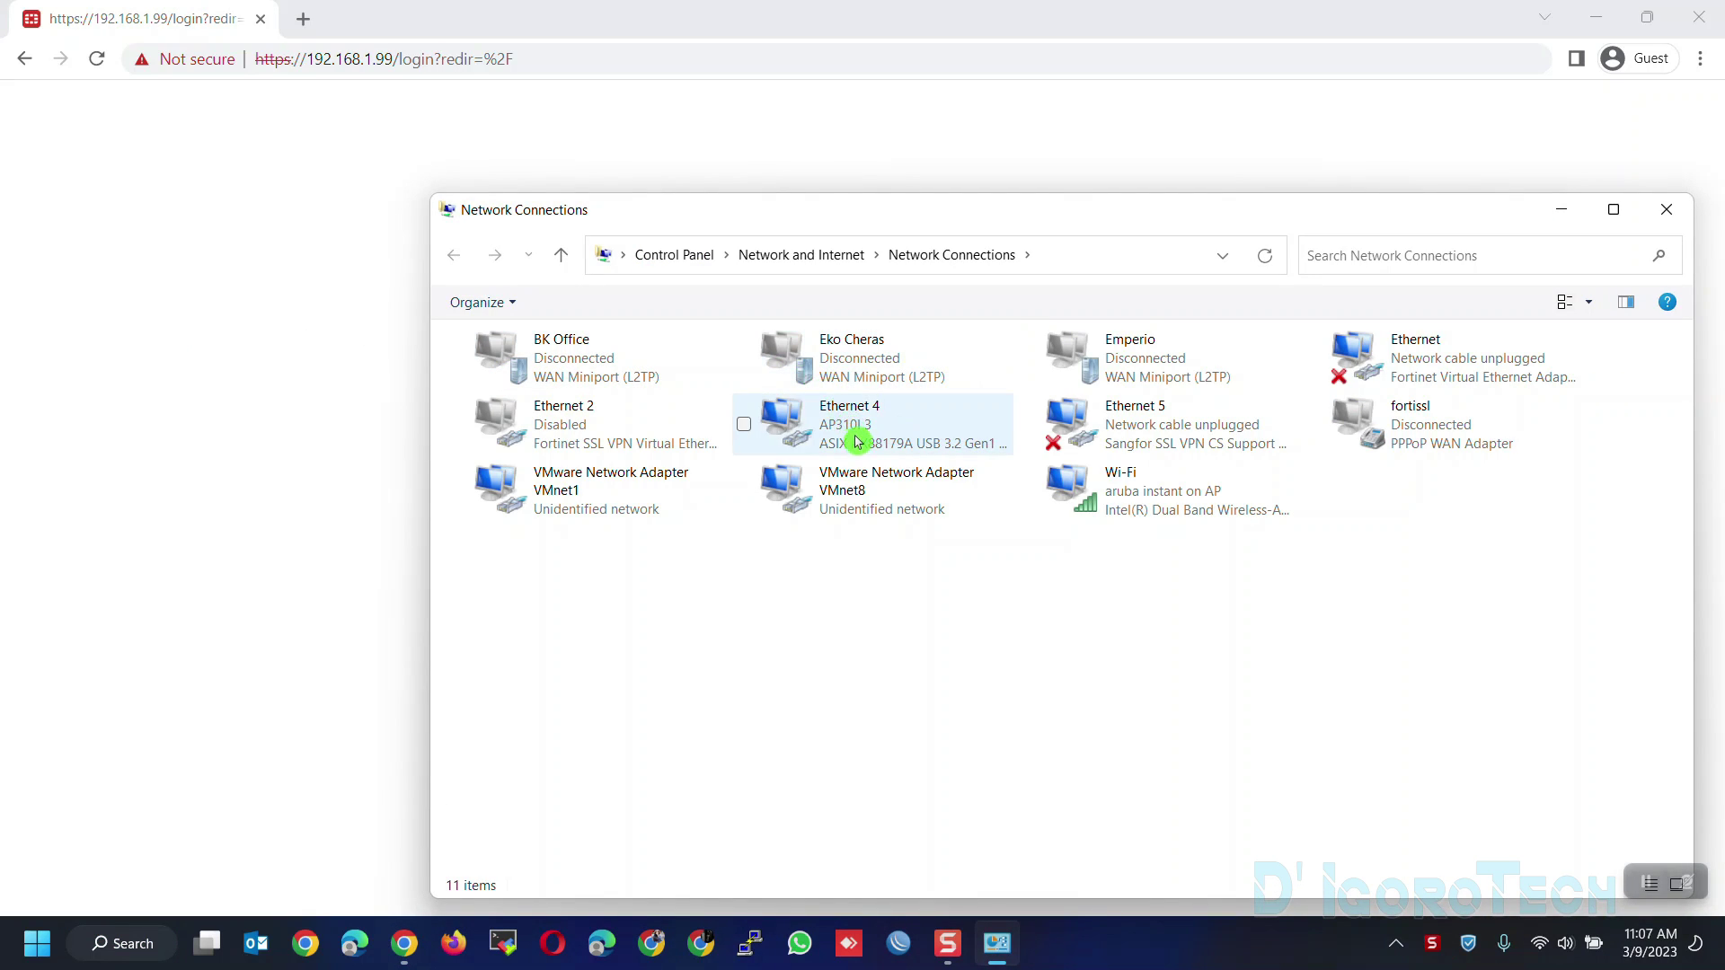
pyautogui.click(833, 437)
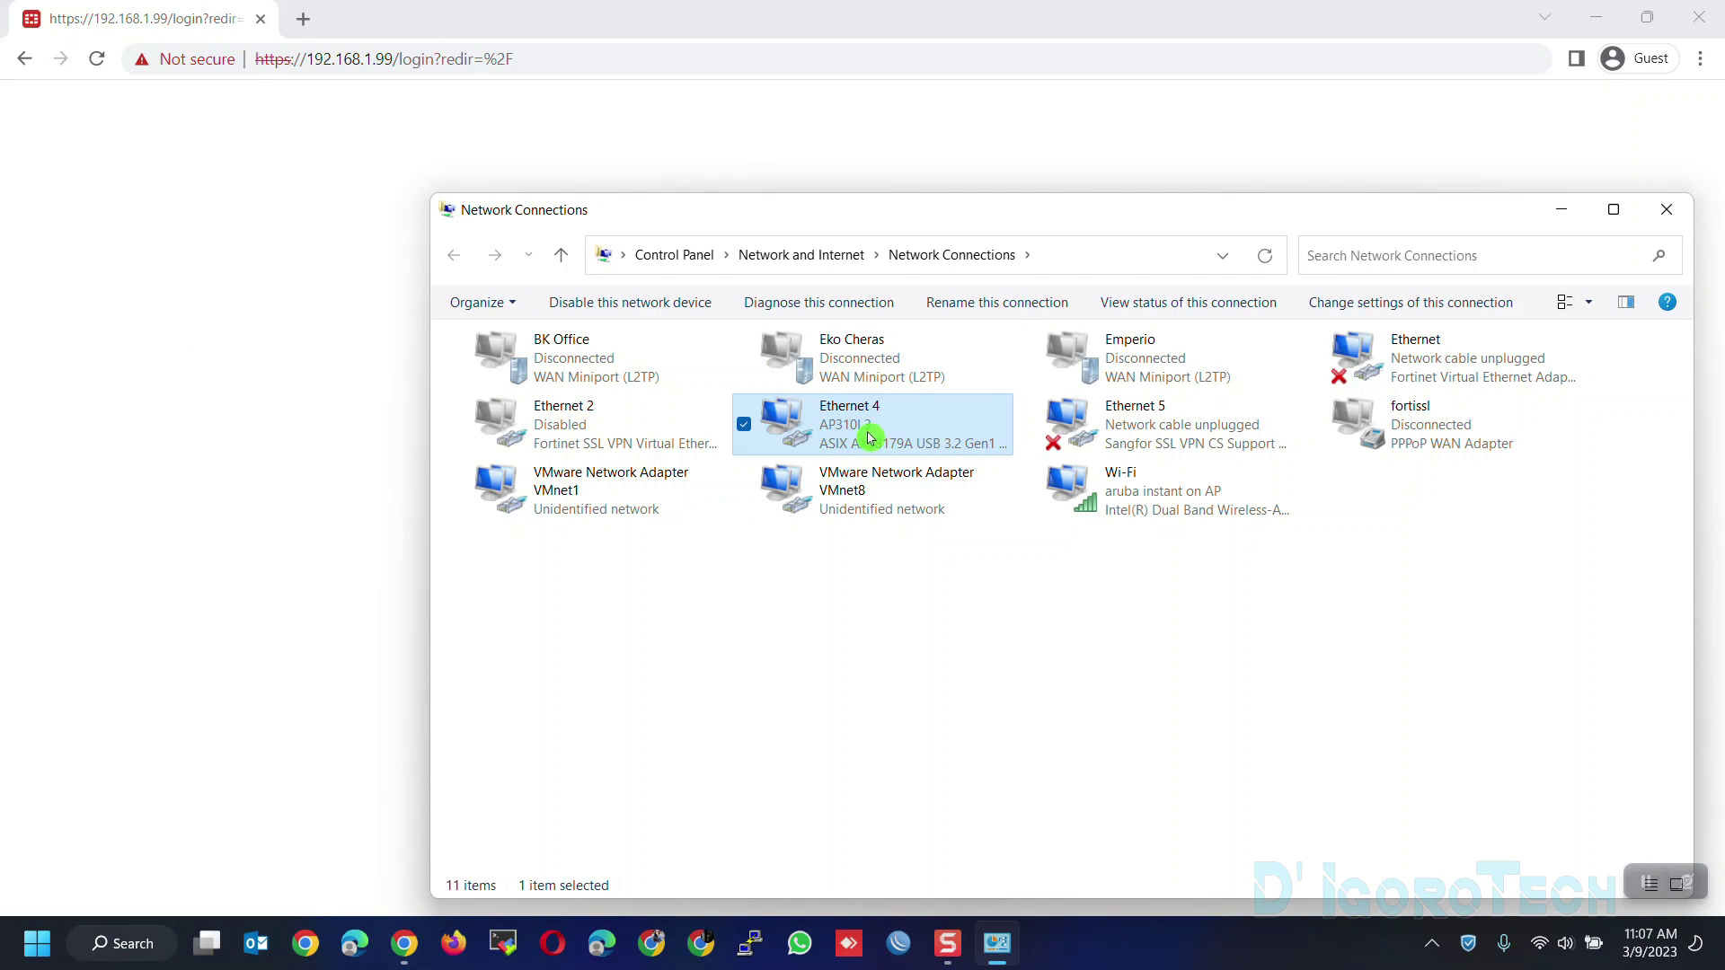
pyautogui.rightClick(880, 436)
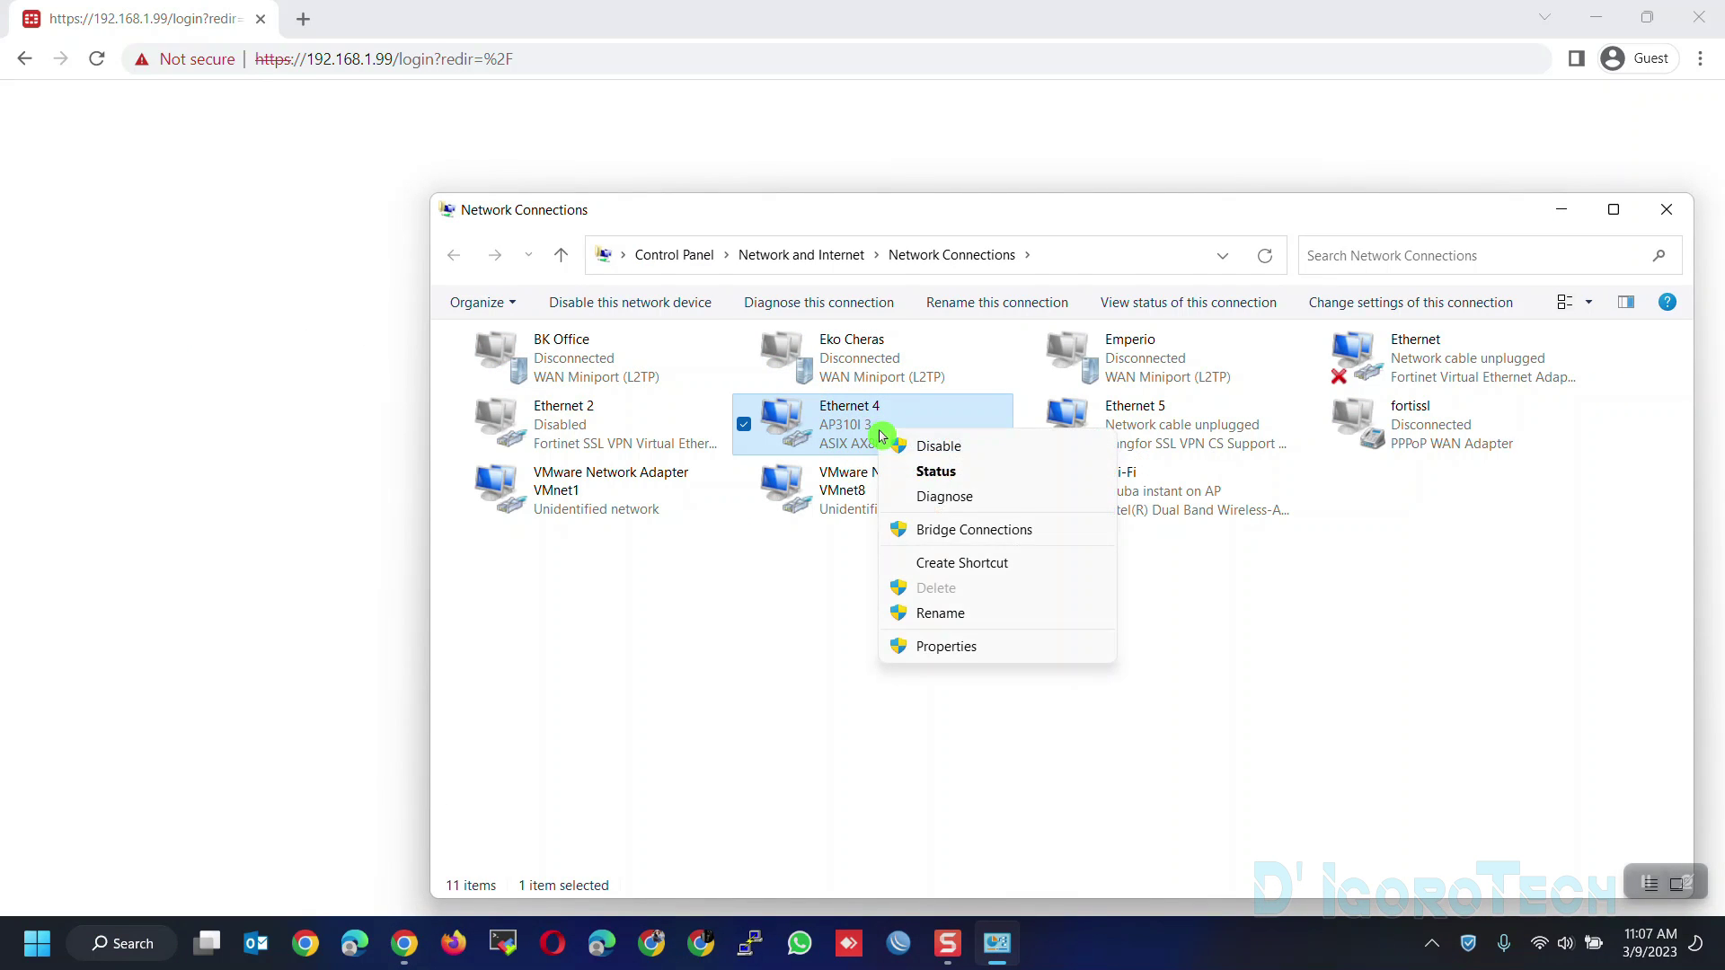
pyautogui.click(943, 646)
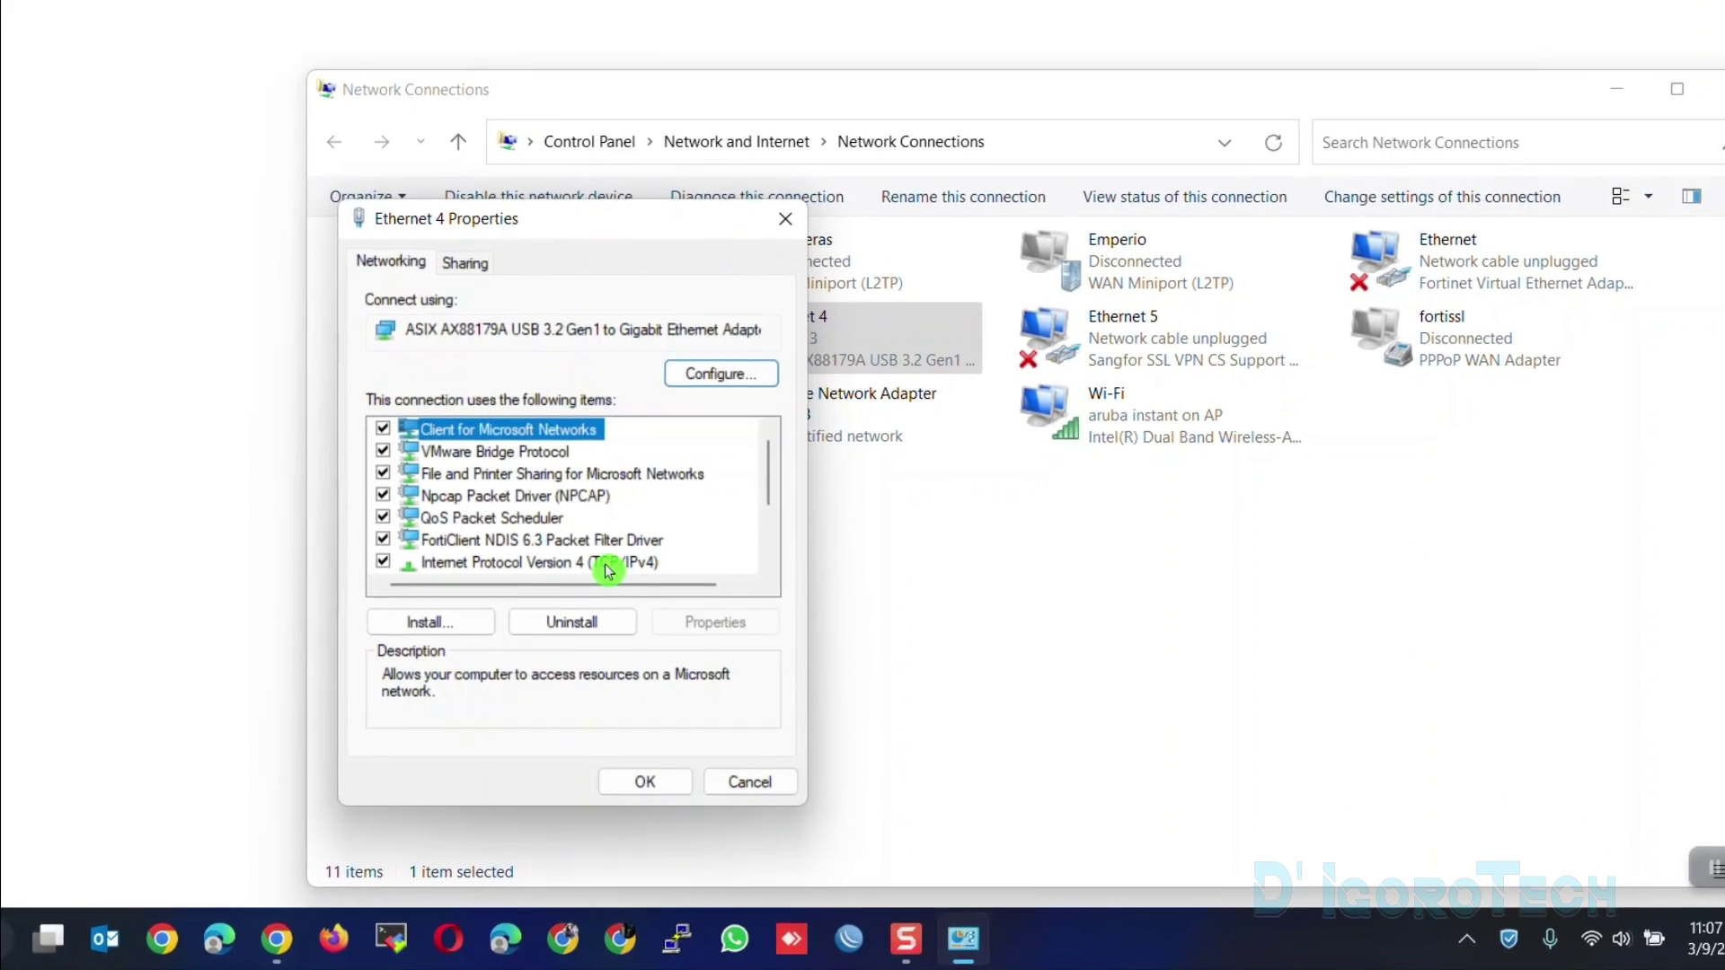
pyautogui.click(685, 619)
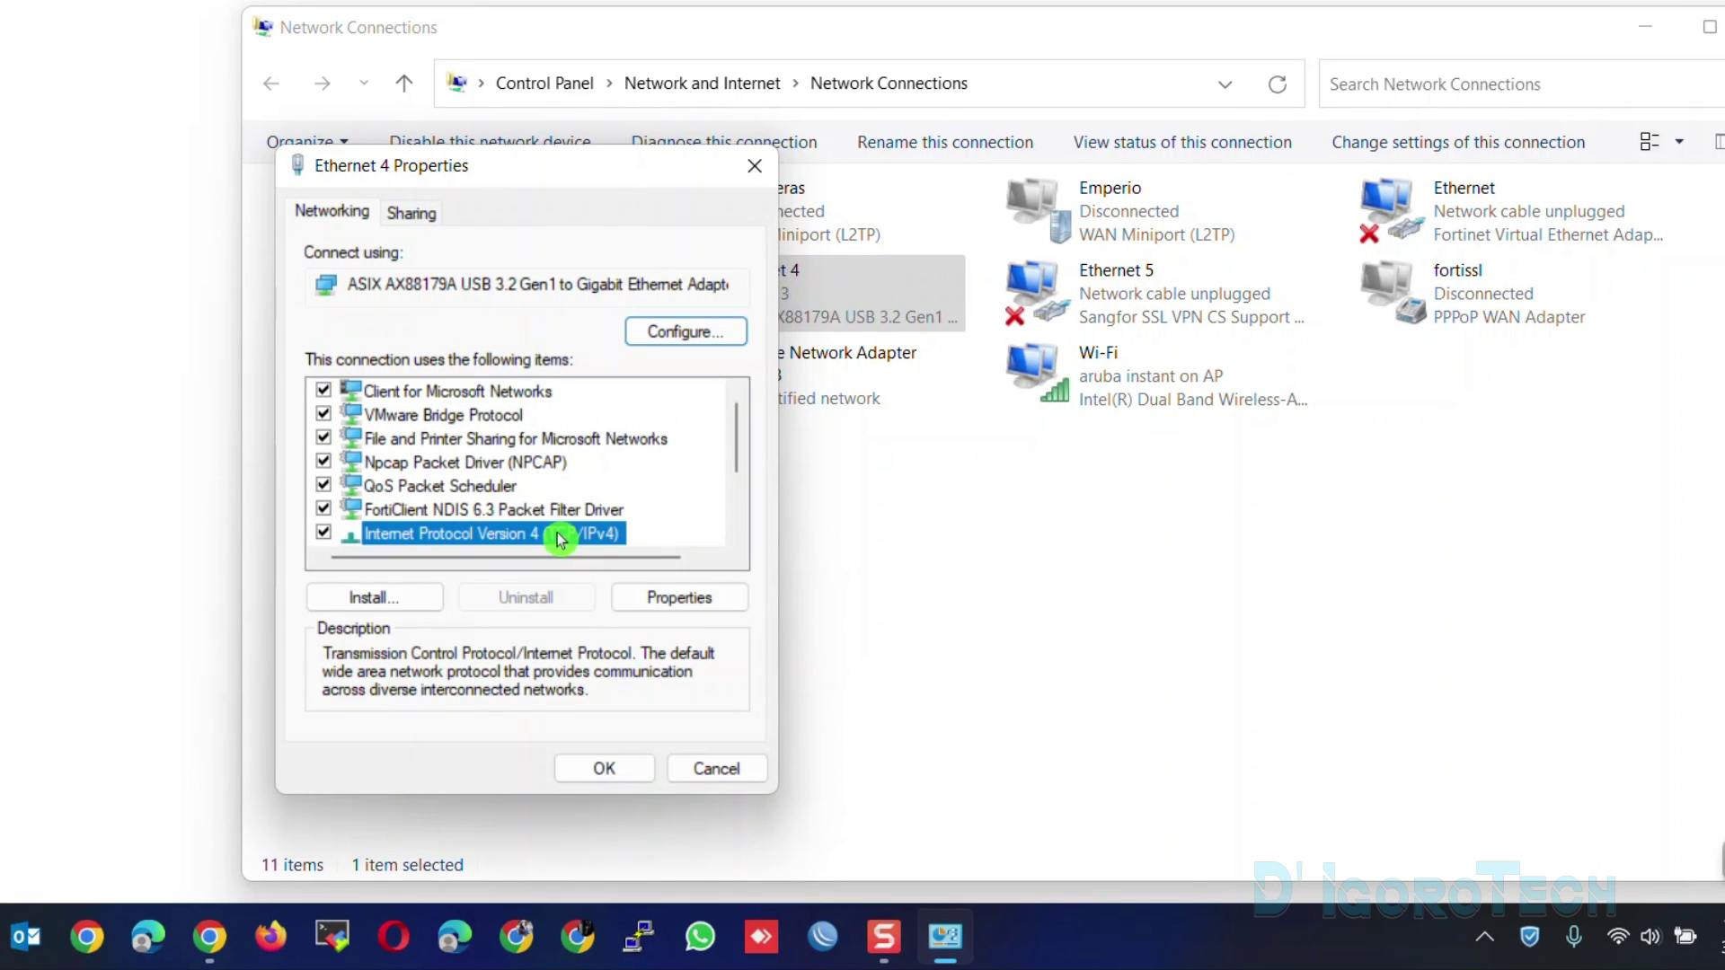
pyautogui.scroll(-2, 558, 537)
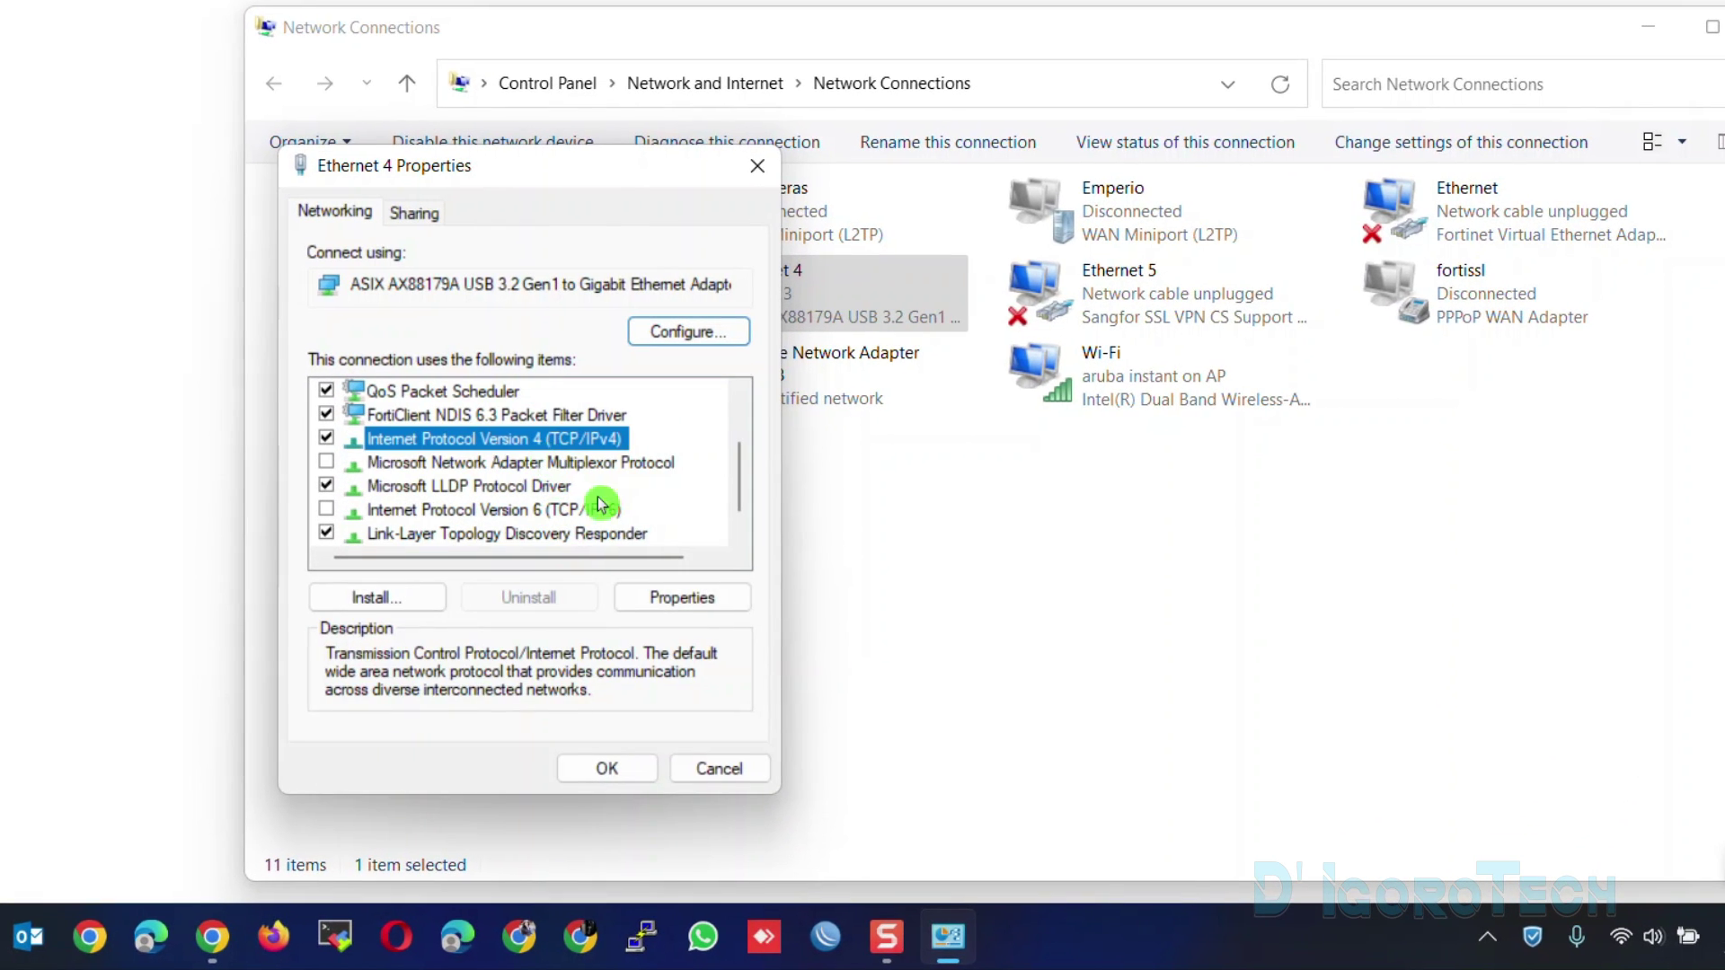
pyautogui.click(668, 599)
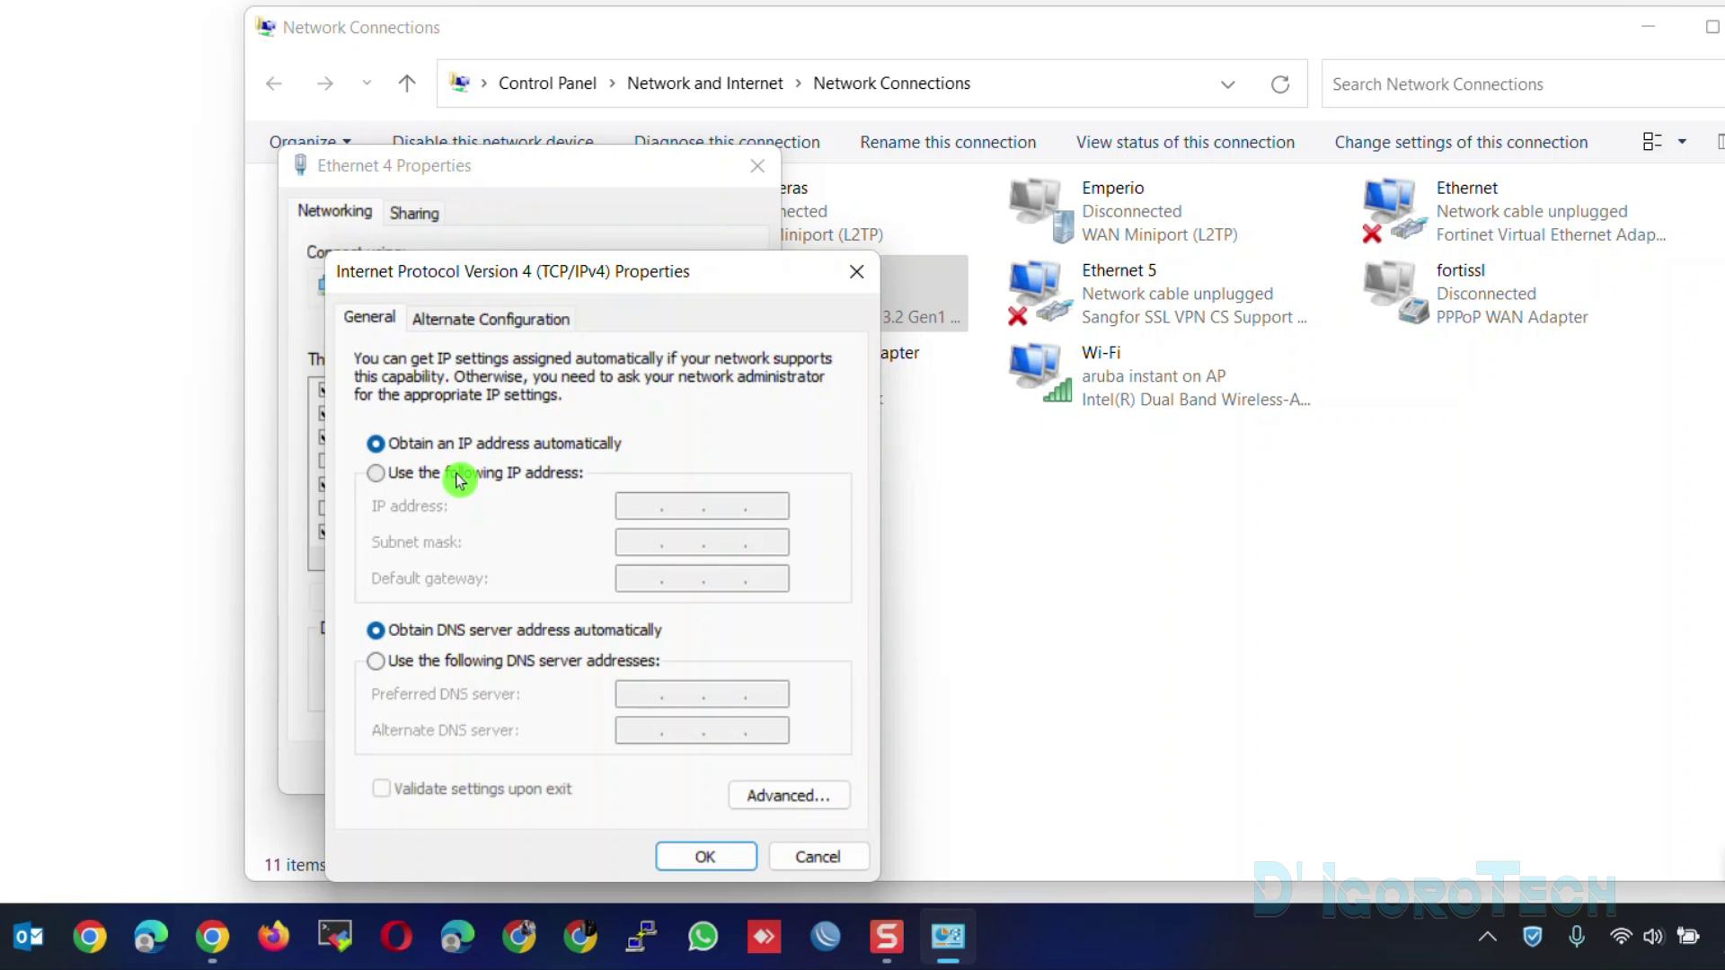
# - Set static IPv4 192.168.1.100 with subnet mask 255.255.255.0 and save the adapter settings
pyautogui.click(458, 478)
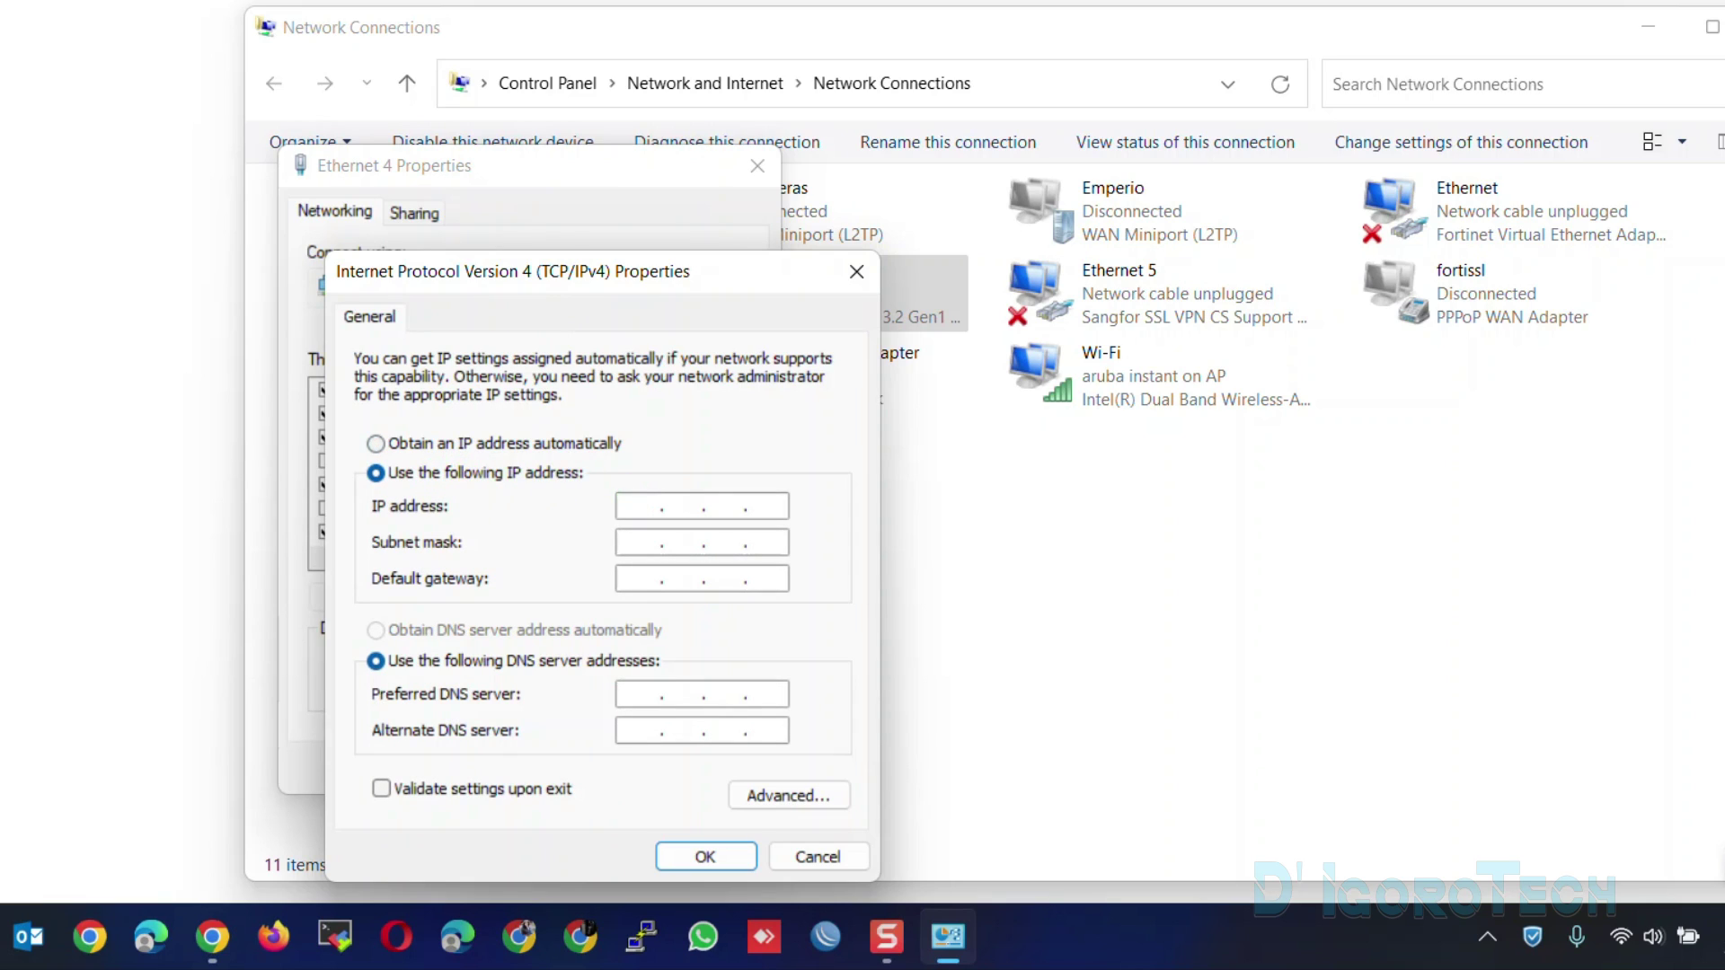
pyautogui.write('192.168.1.100')
pyautogui.press('Tab')
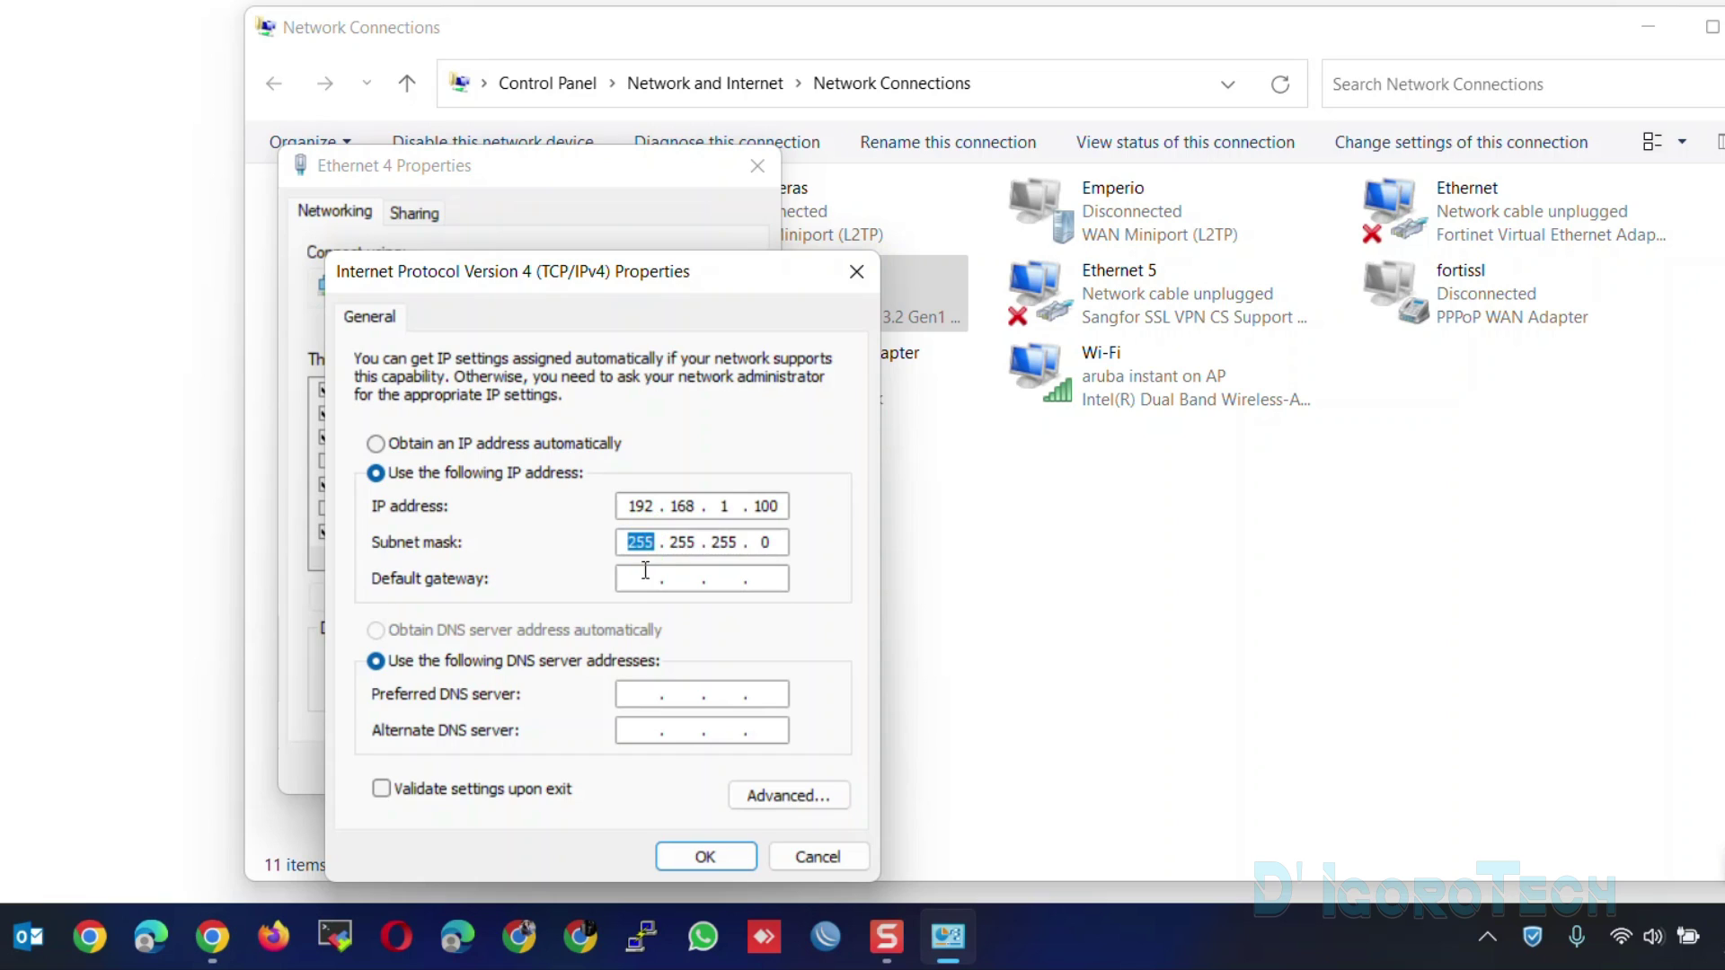
pyautogui.click(784, 540)
pyautogui.click(655, 580)
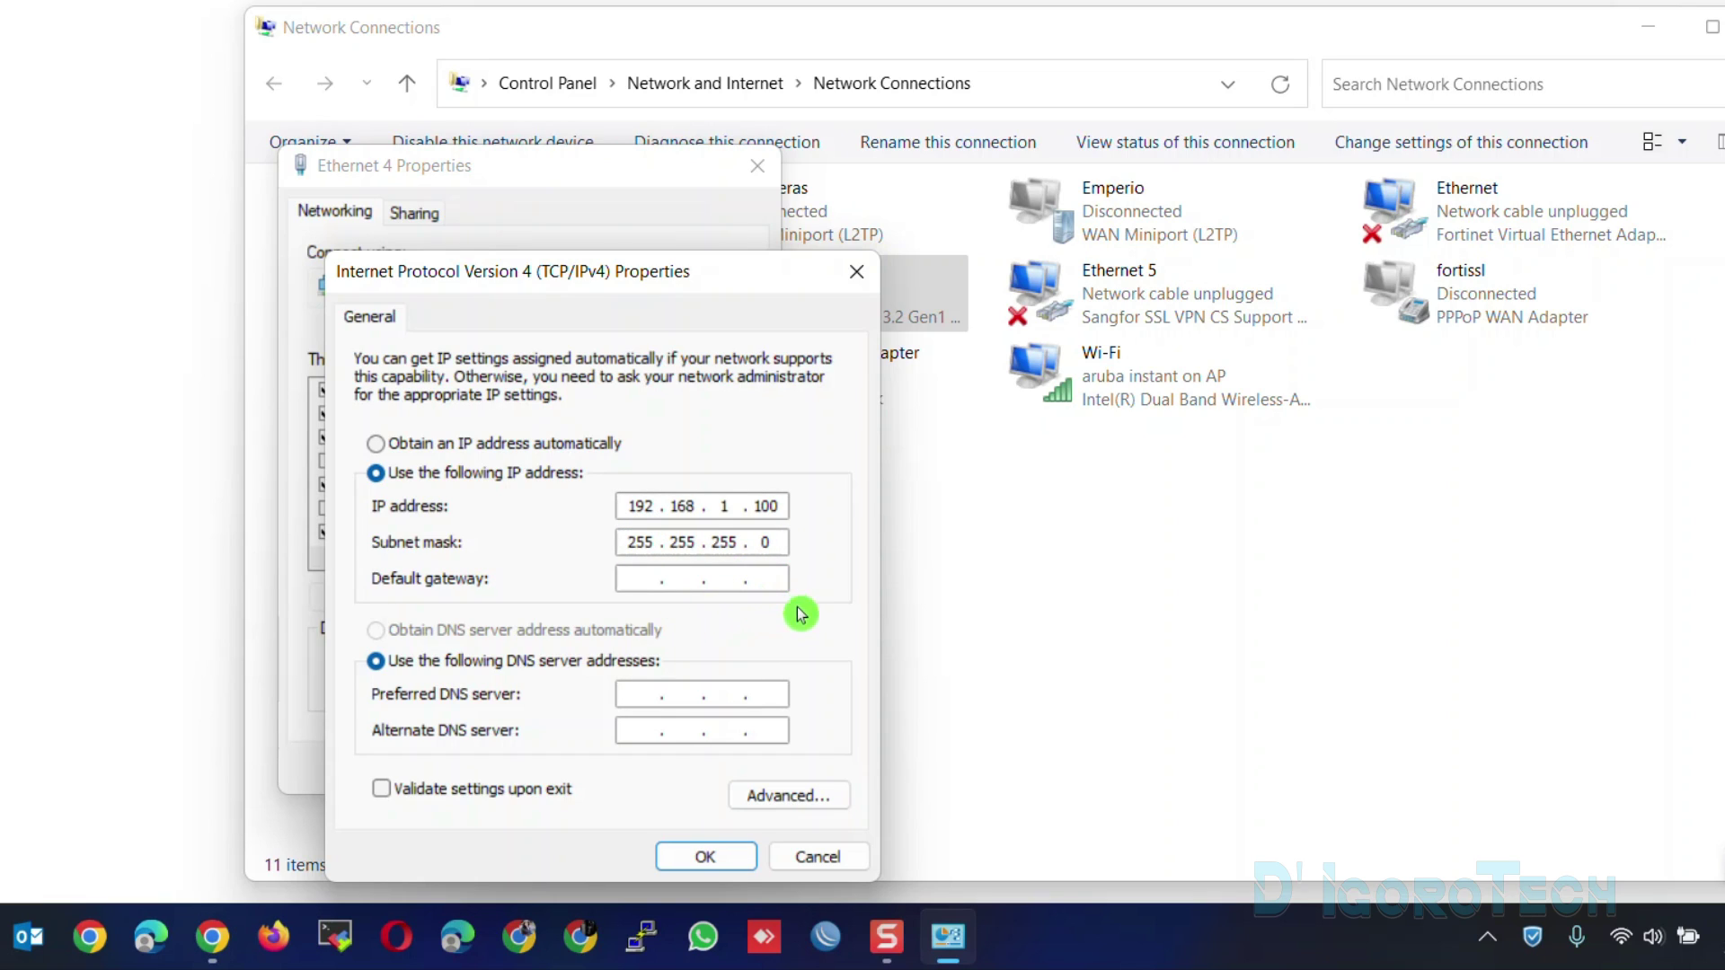
pyautogui.click(709, 854)
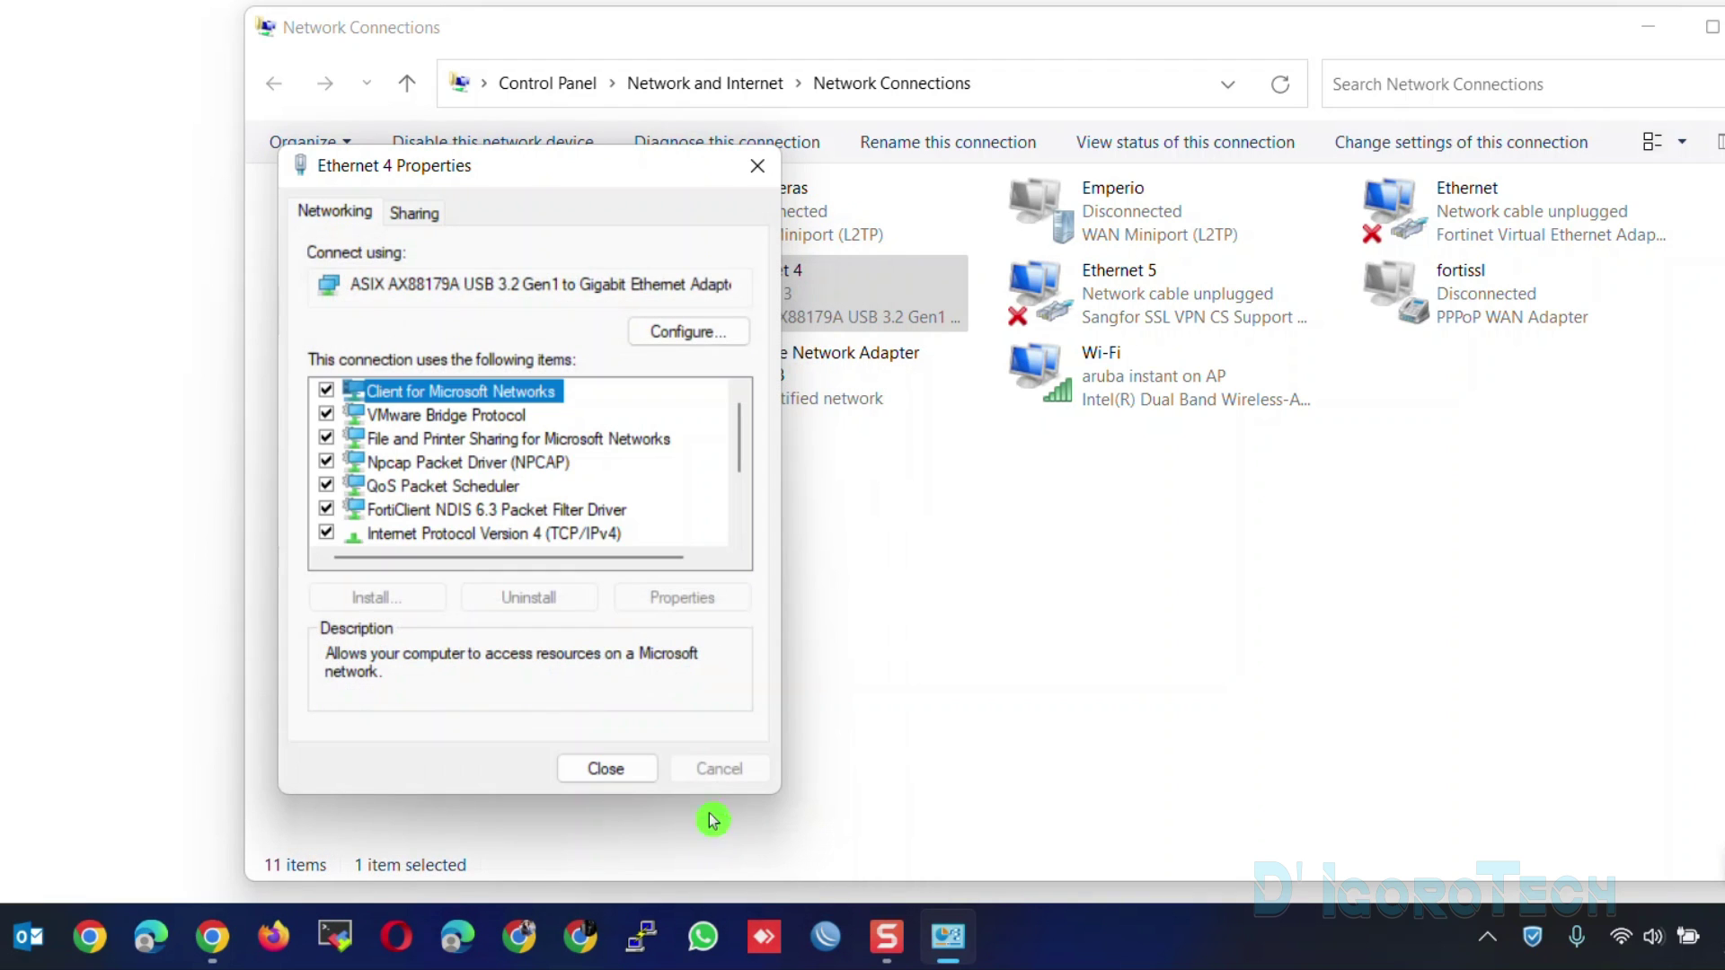
pyautogui.click(620, 770)
pyautogui.click(844, 475)
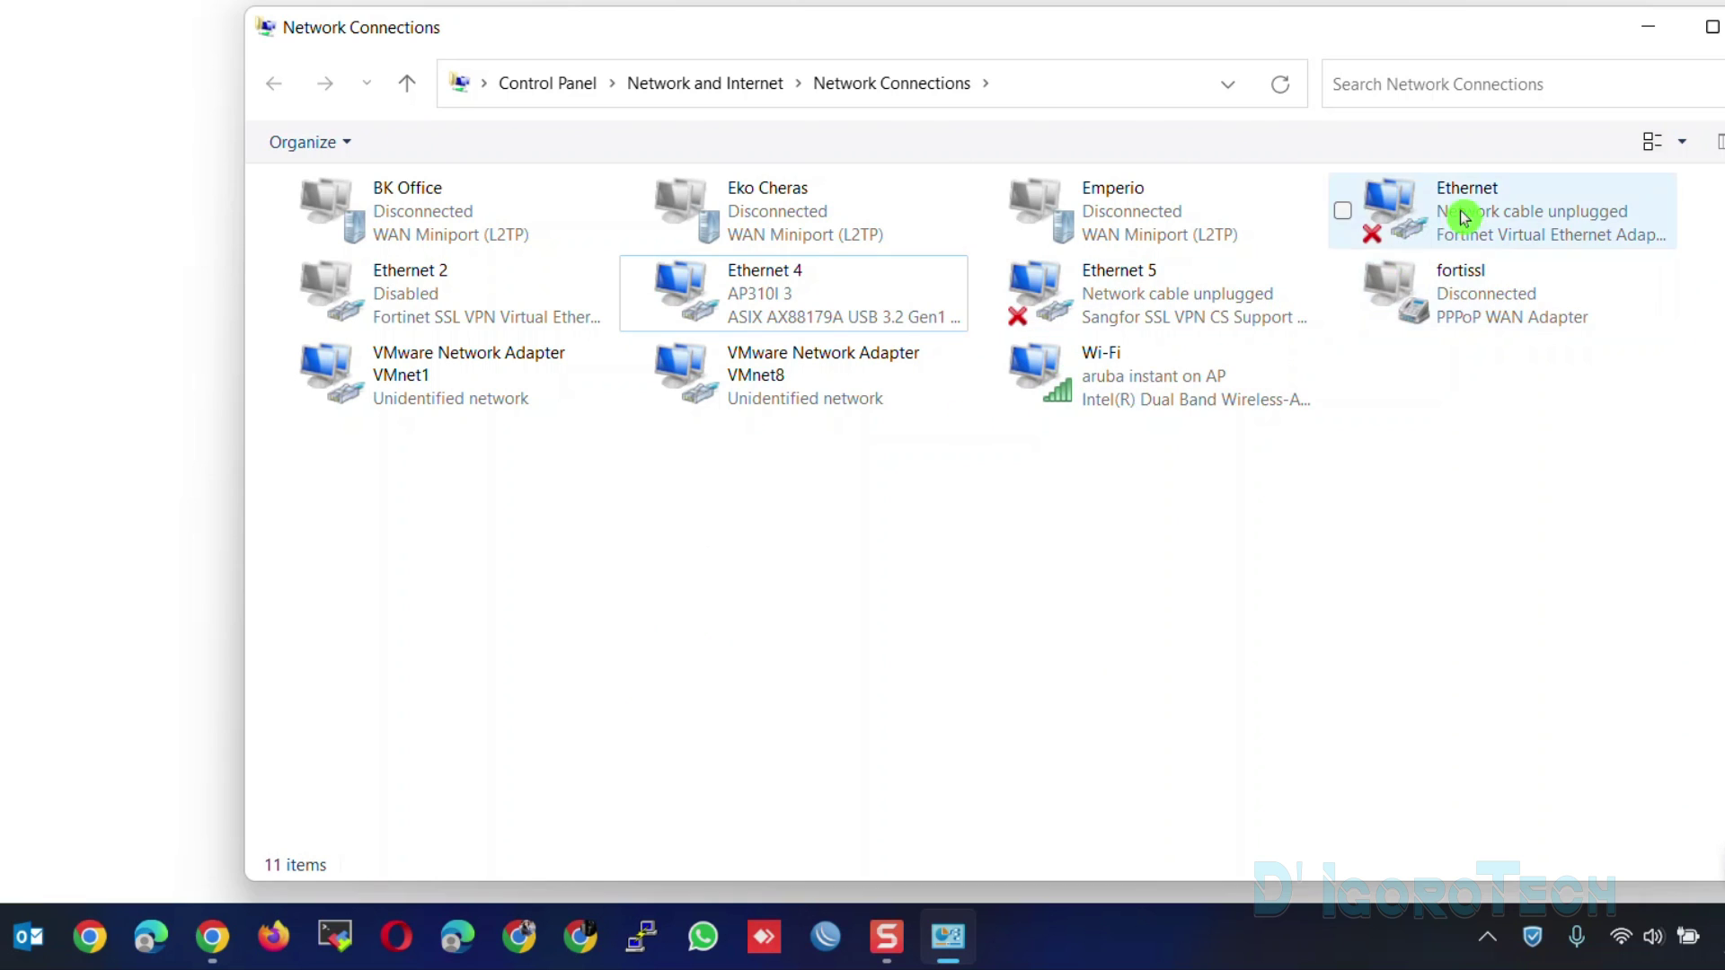
# - Reload the FortiGate at its root address, removing the login?redir=%2F path
pyautogui.click(1647, 27)
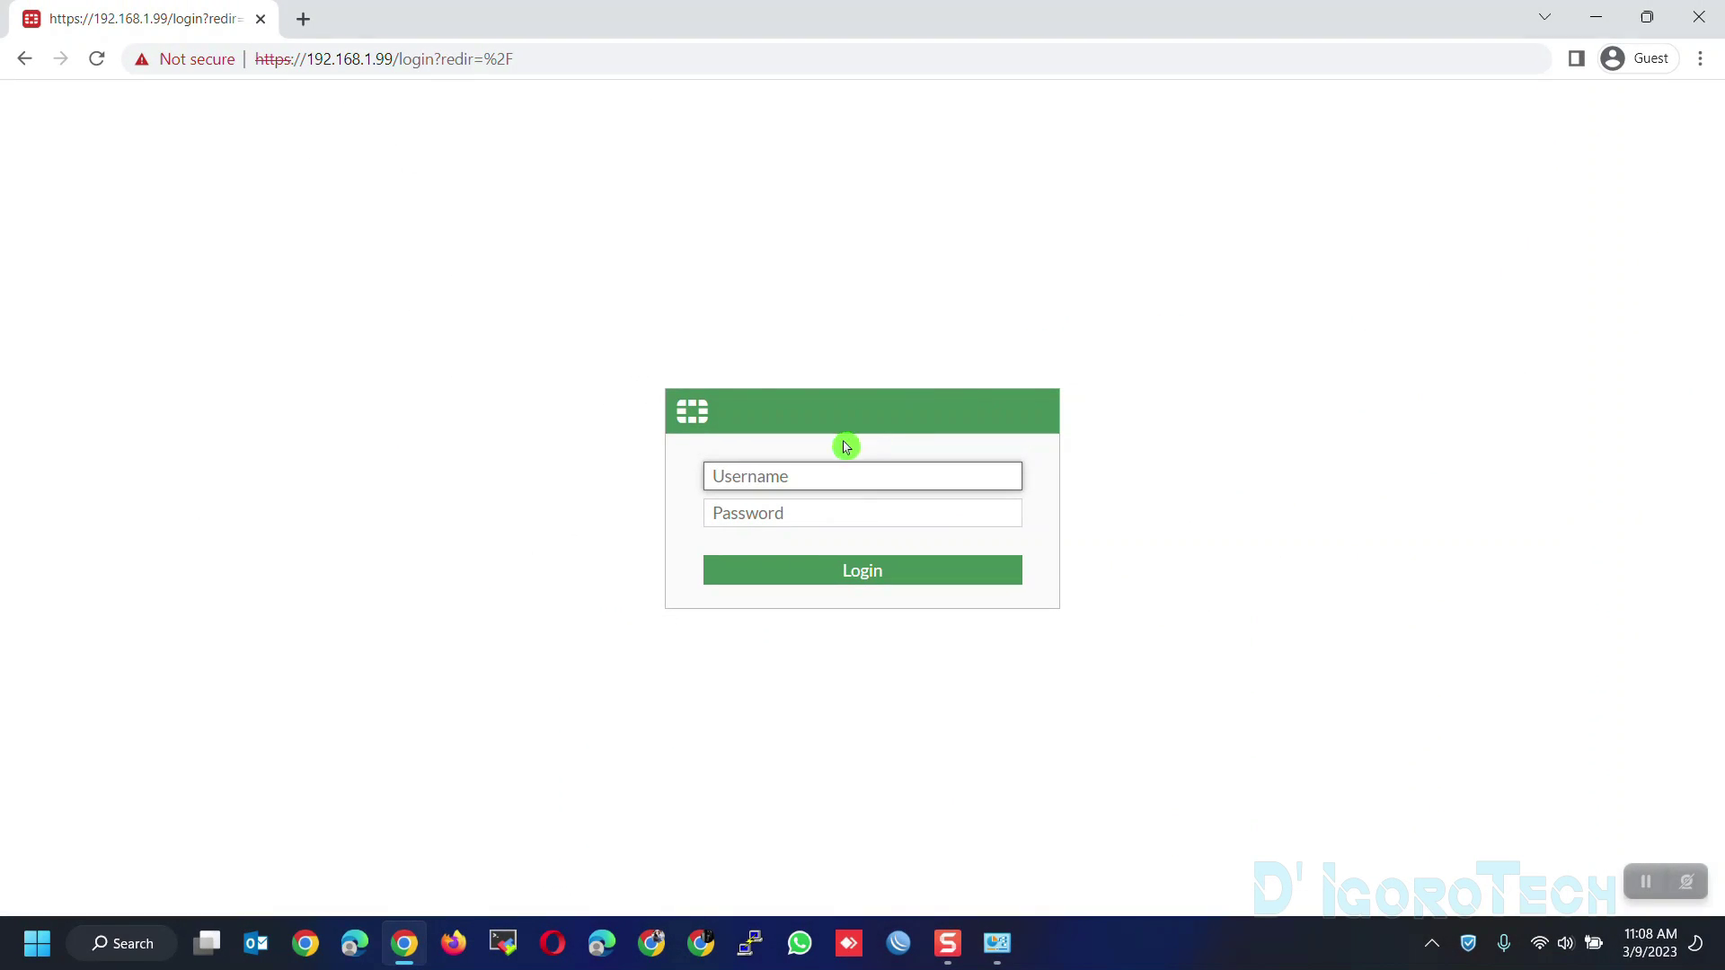
pyautogui.click(395, 59)
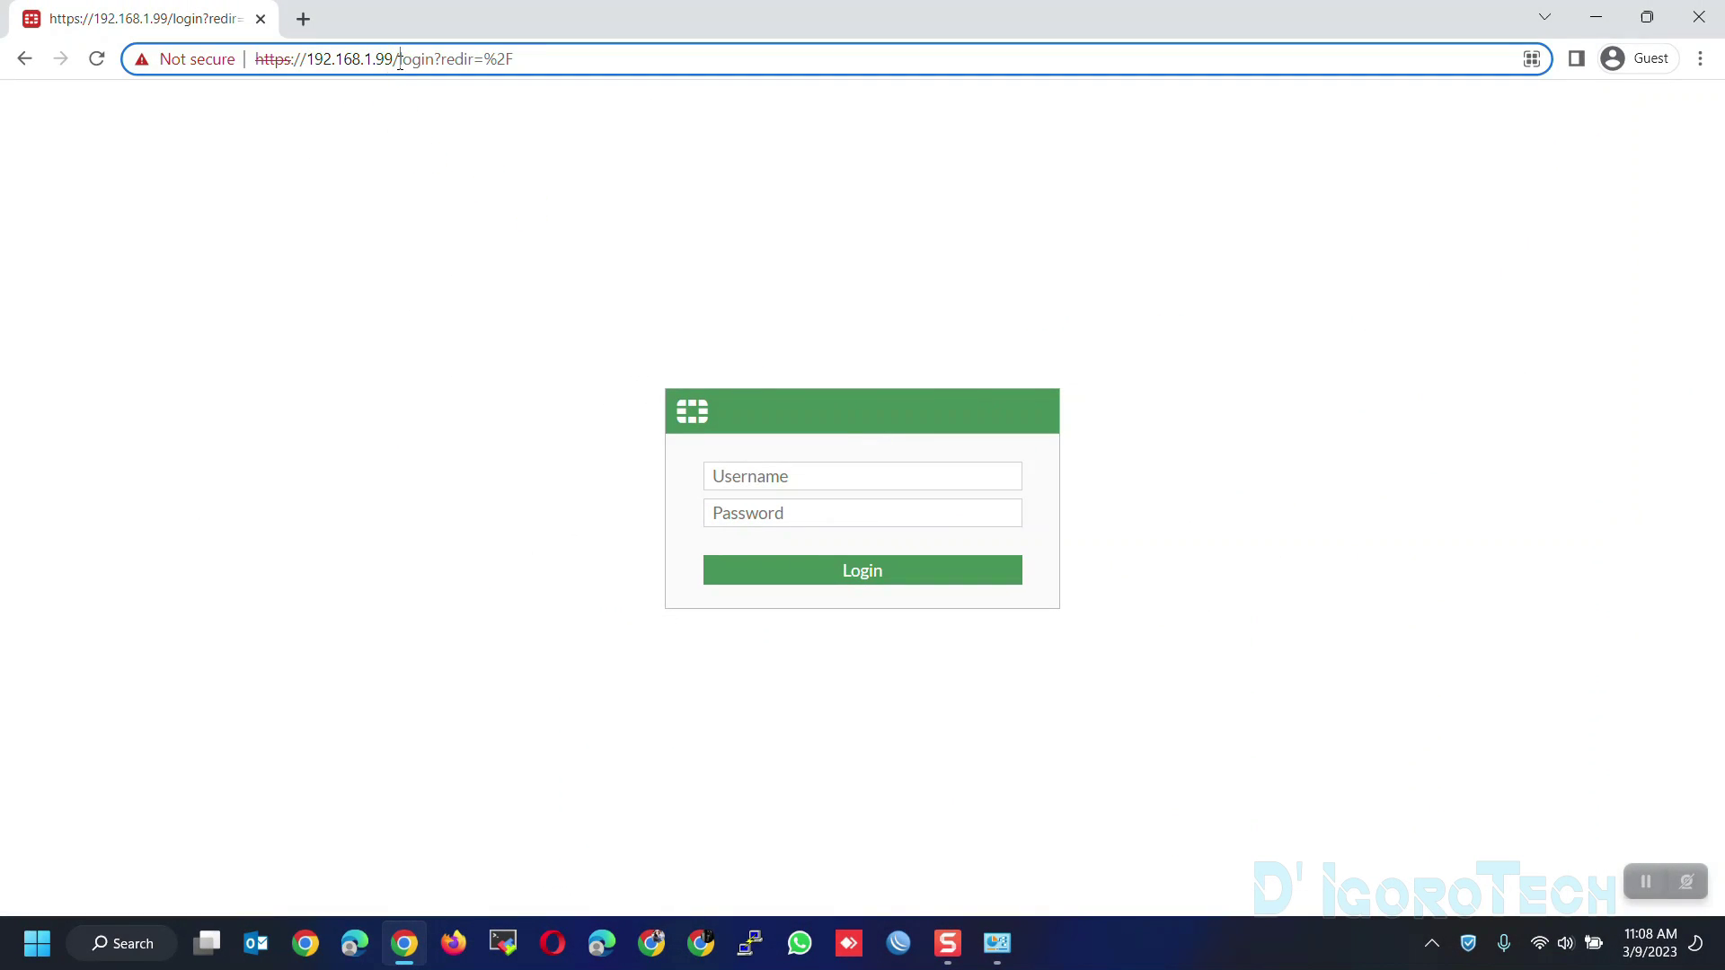
pyautogui.moveTo(400, 59); pyautogui.dragTo(577, 63)
pyautogui.press('BackSpace')
pyautogui.press('Return')
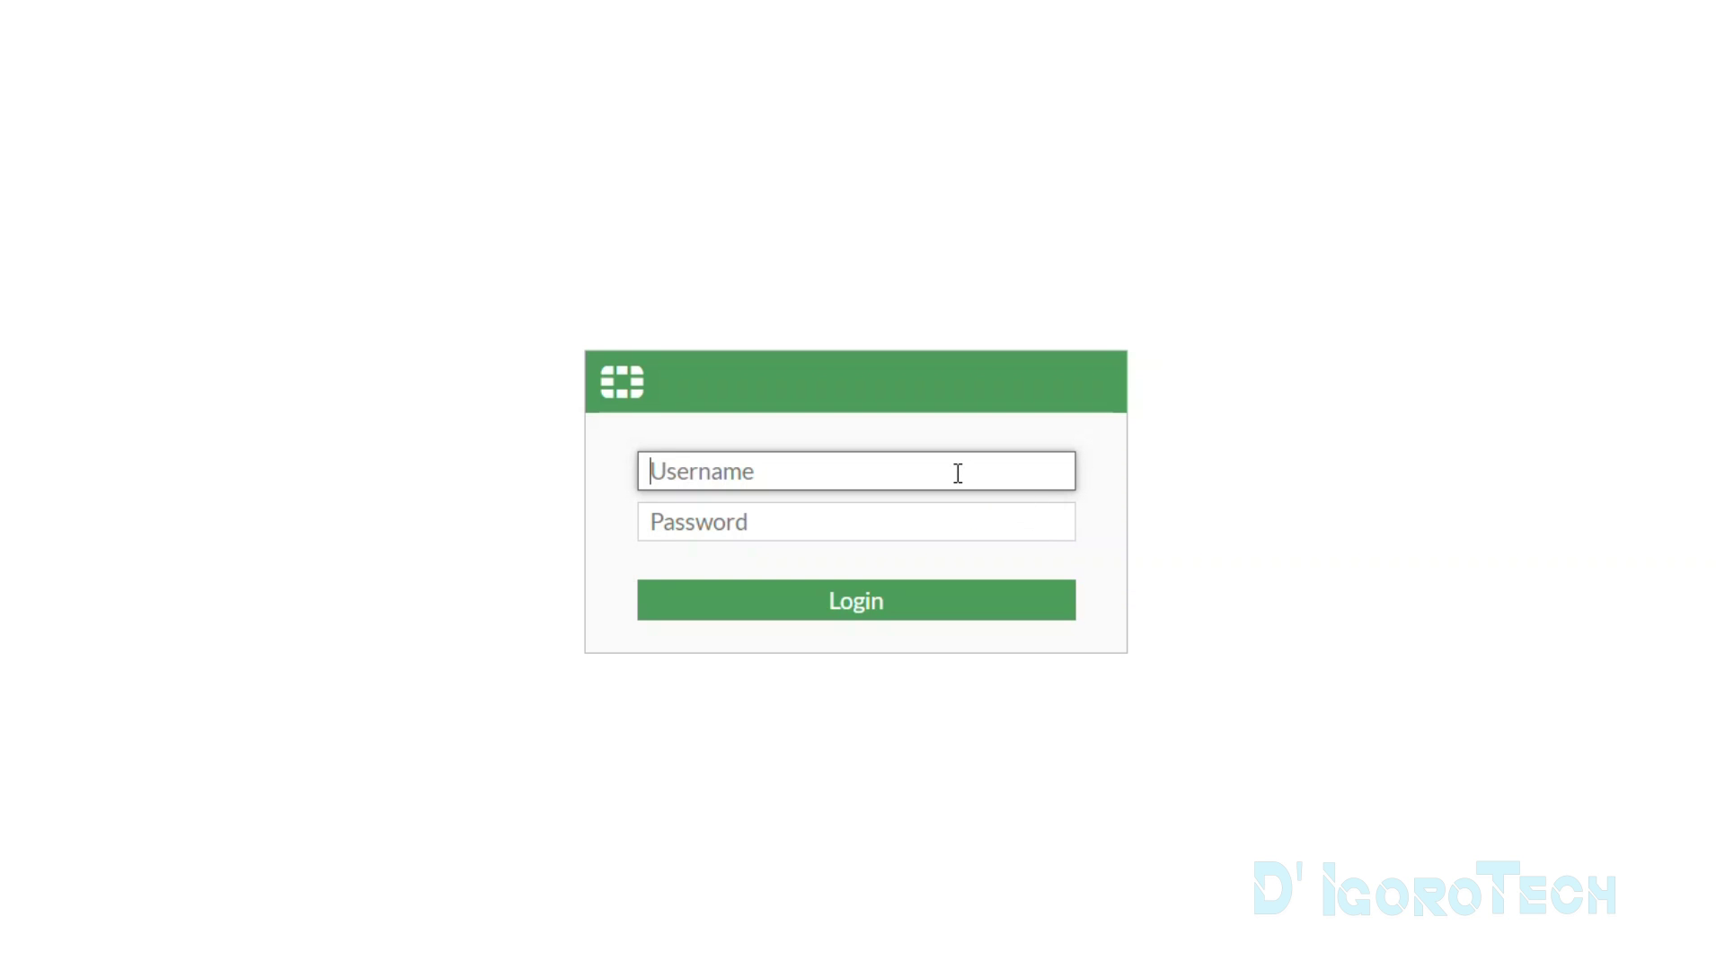
# - Log in to the FortiGate as admin with the default credentials
pyautogui.write('admin')
pyautogui.press('Tab')
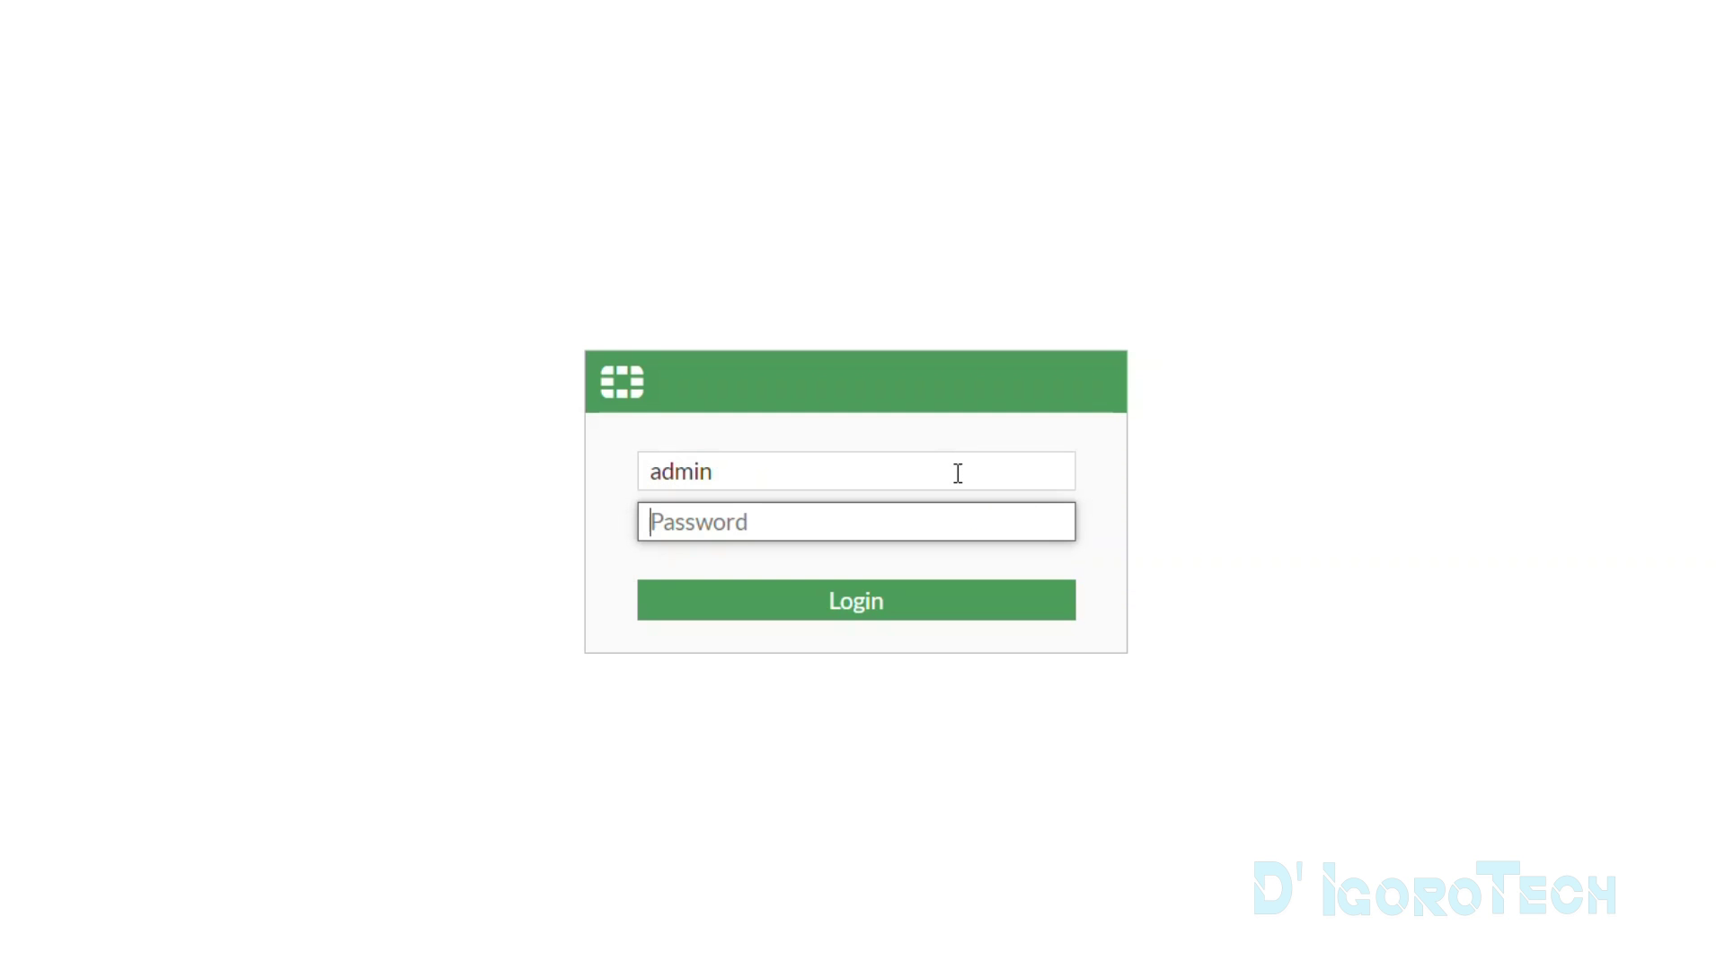
pyautogui.click(779, 539)
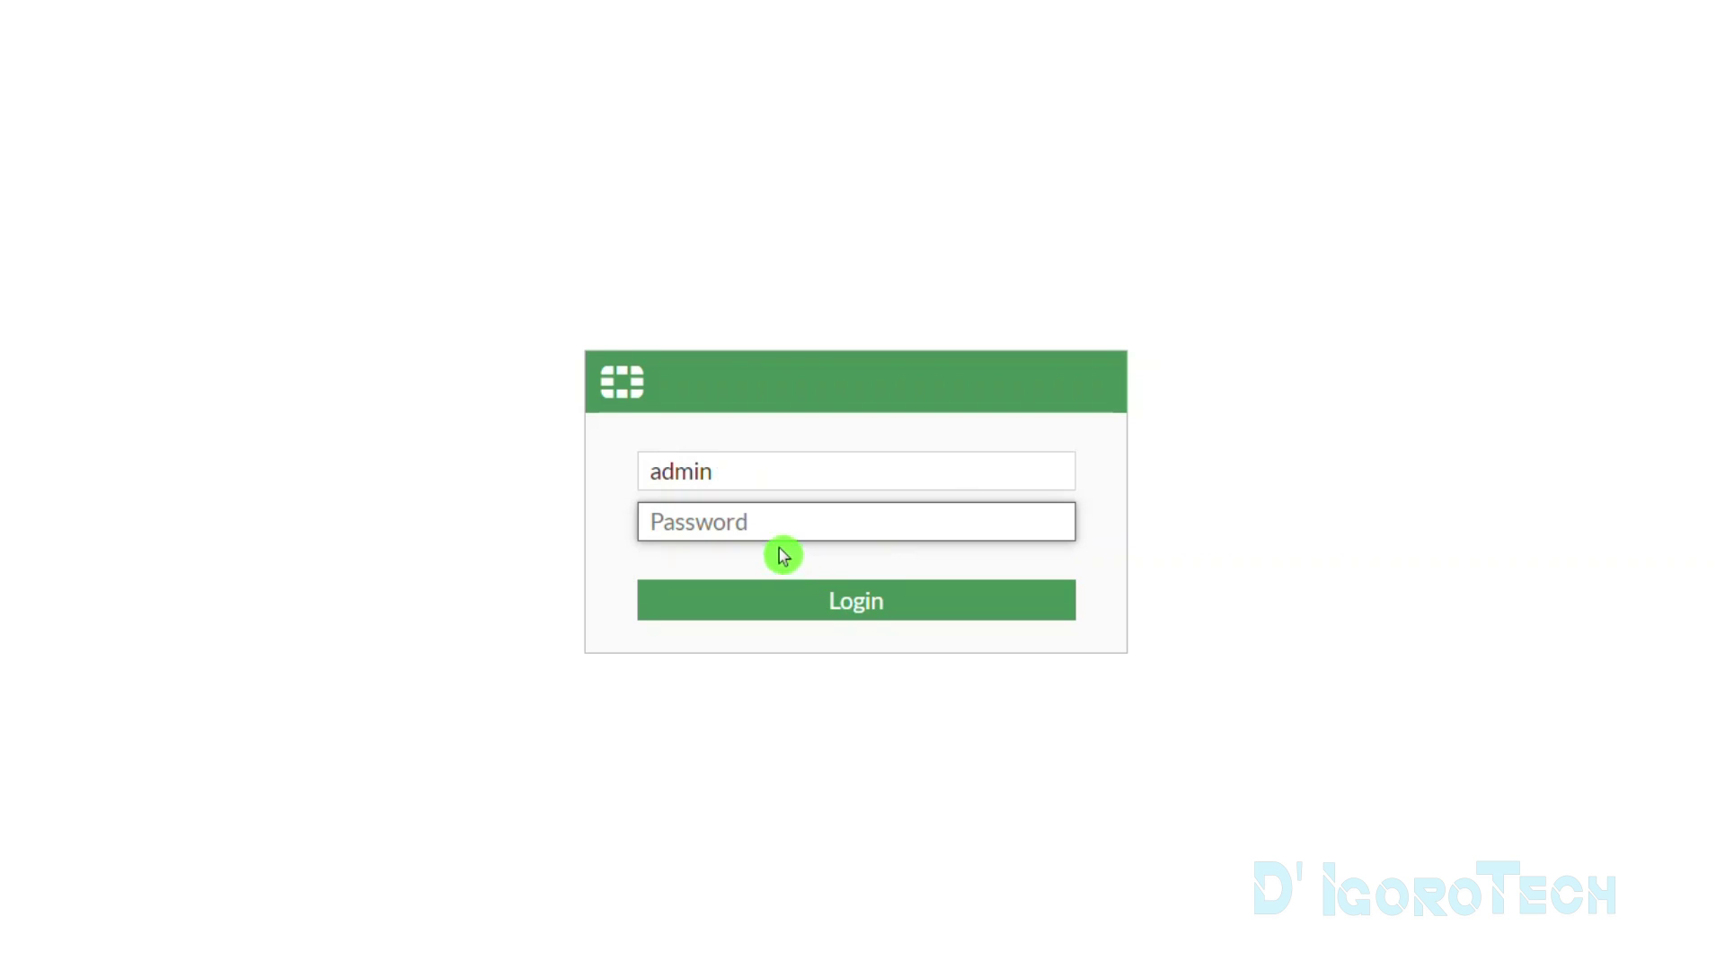
pyautogui.click(848, 614)
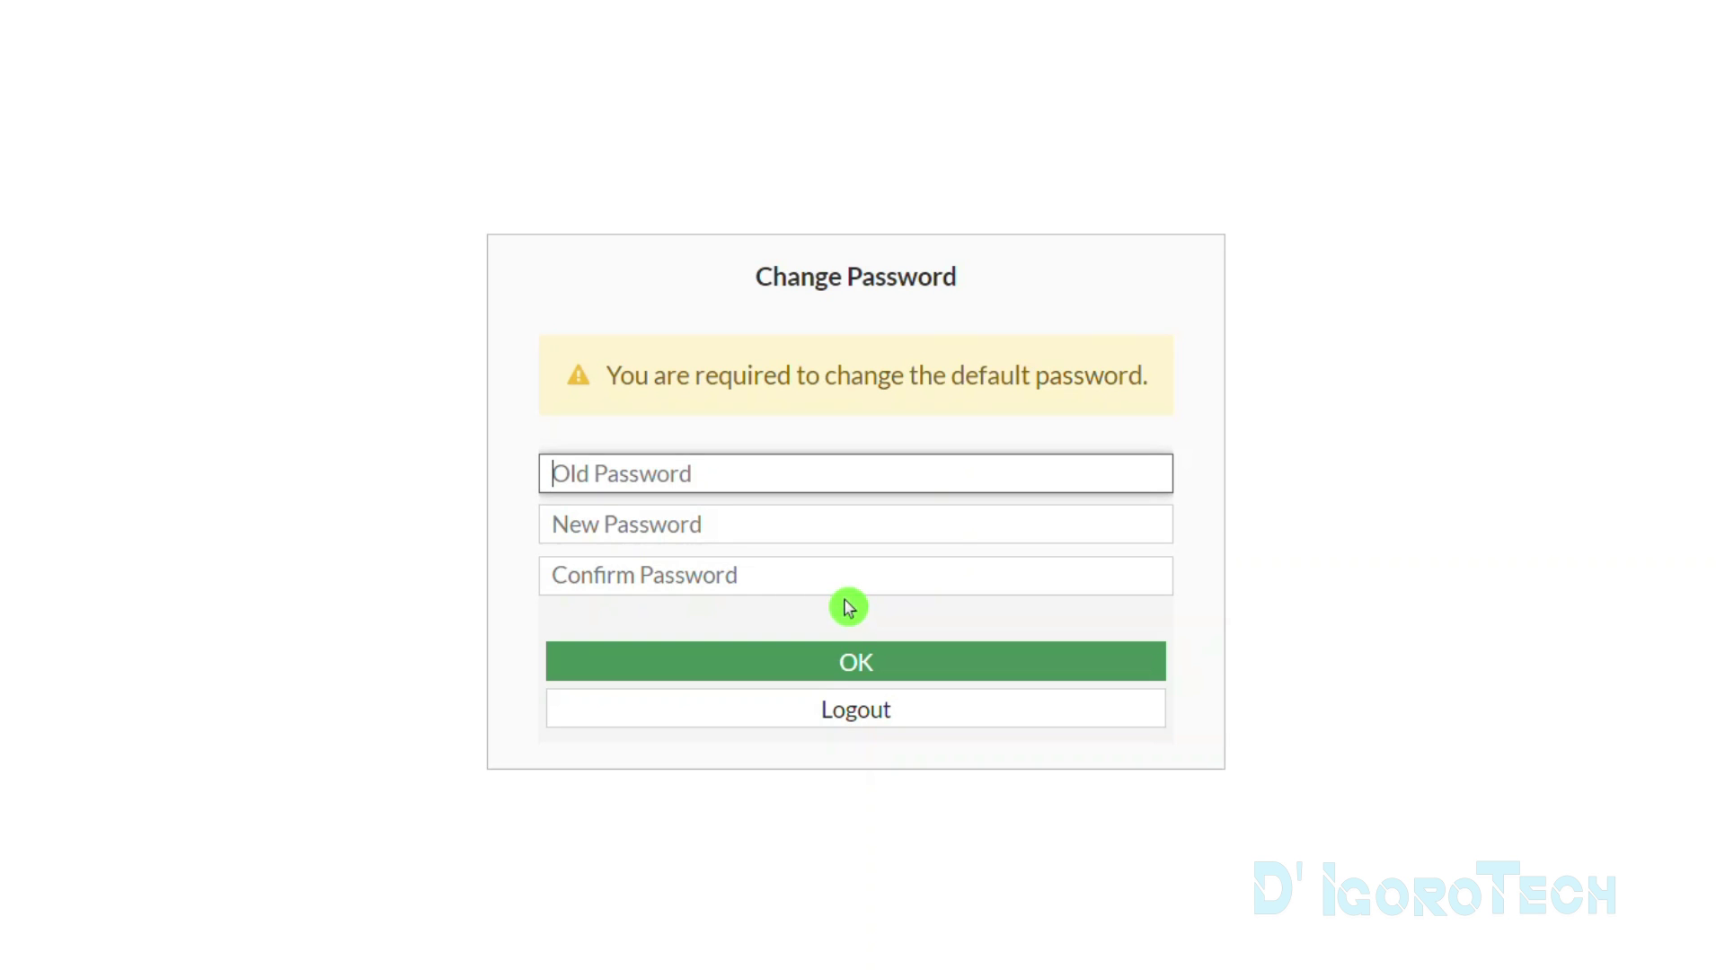
# - Replace the default admin password by entering and confirming a new password
pyautogui.moveTo(605, 375); pyautogui.dragTo(1168, 400)
pyautogui.click(1168, 400)
pyautogui.click(737, 468)
pyautogui.click(707, 528)
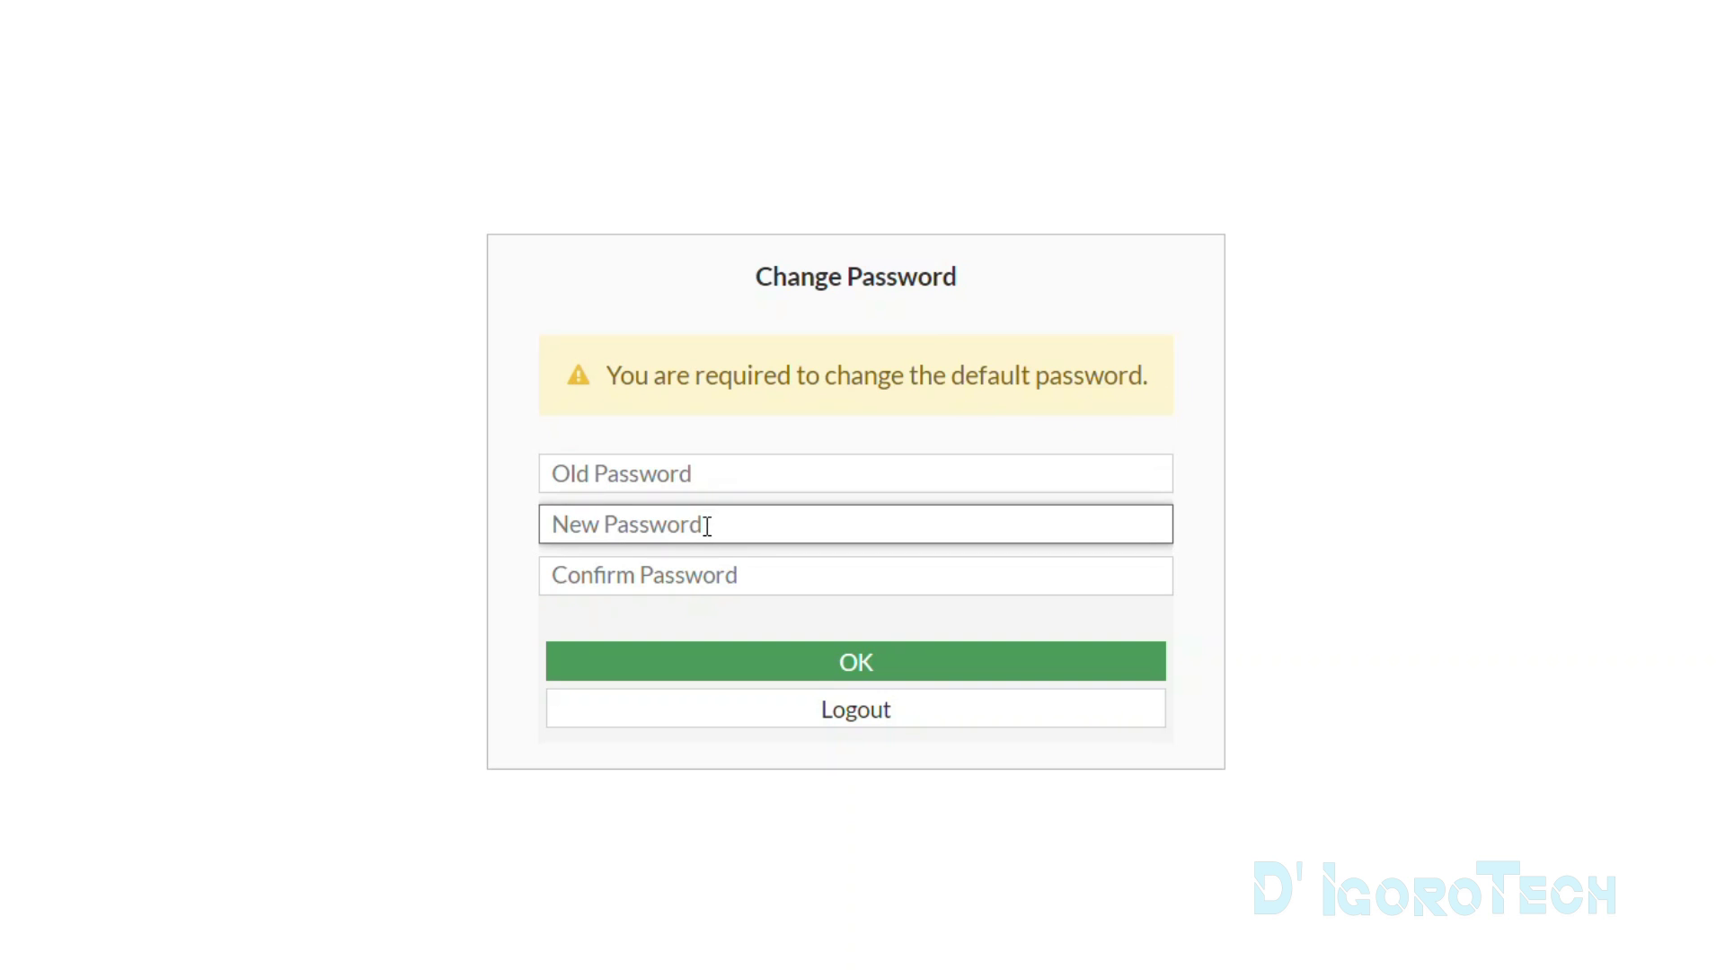
pyautogui.write('•••')
pyautogui.press('Tab')
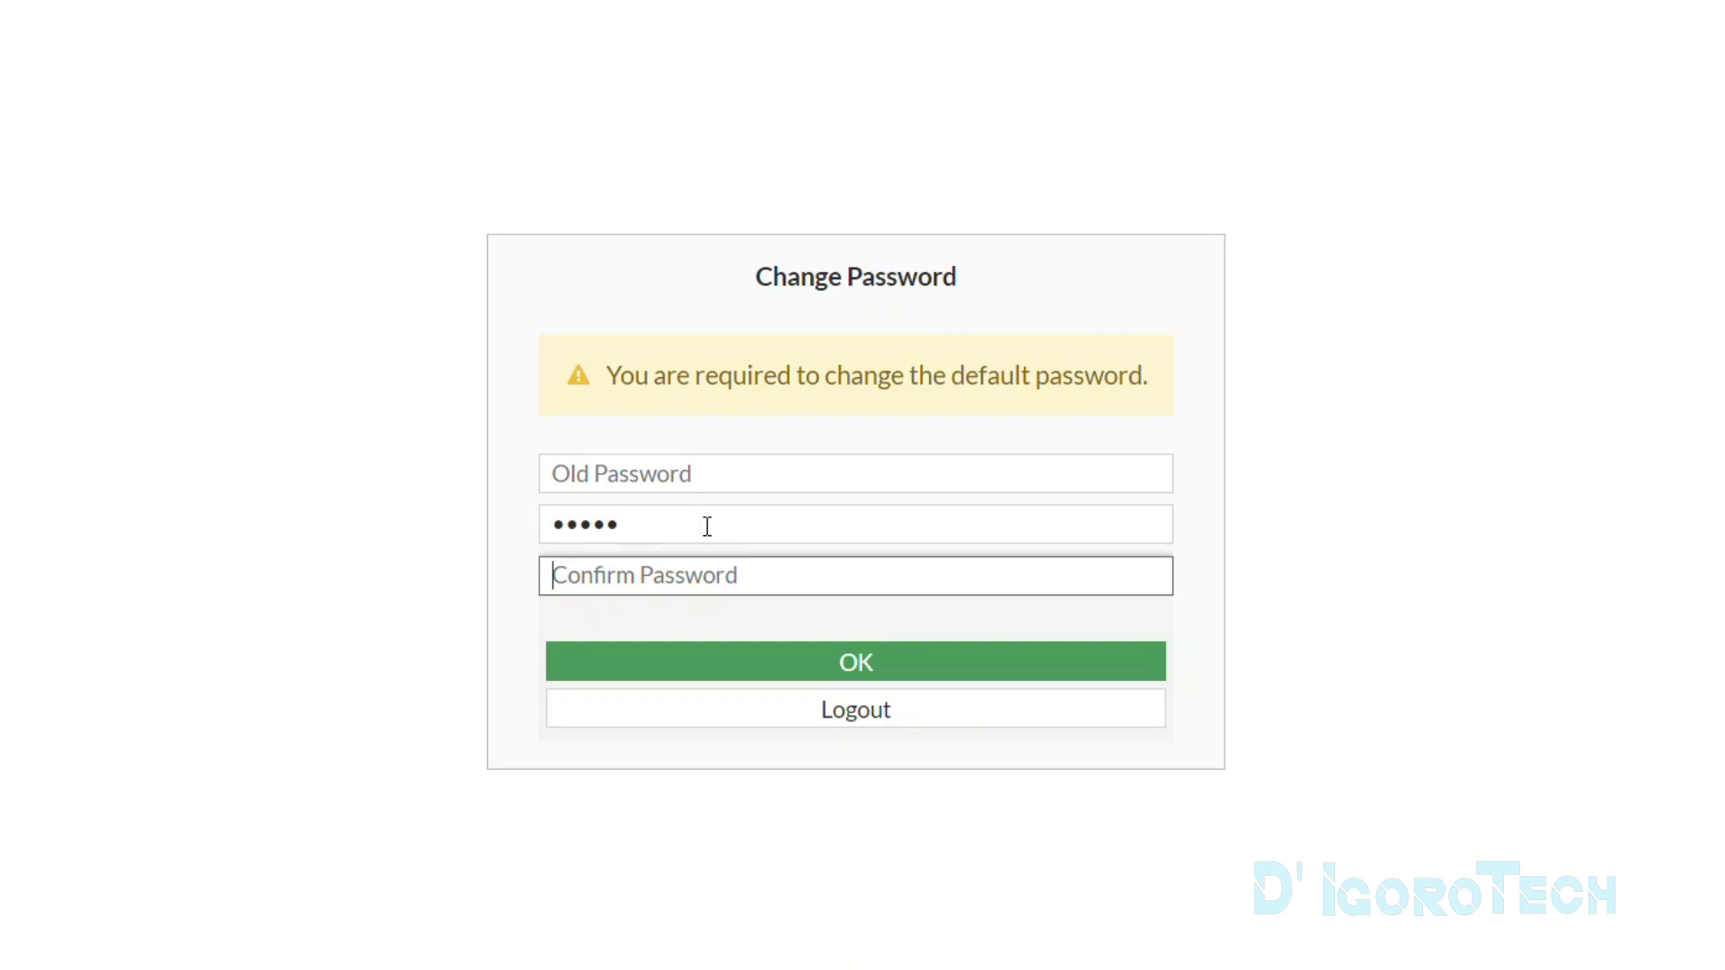
pyautogui.write('••')
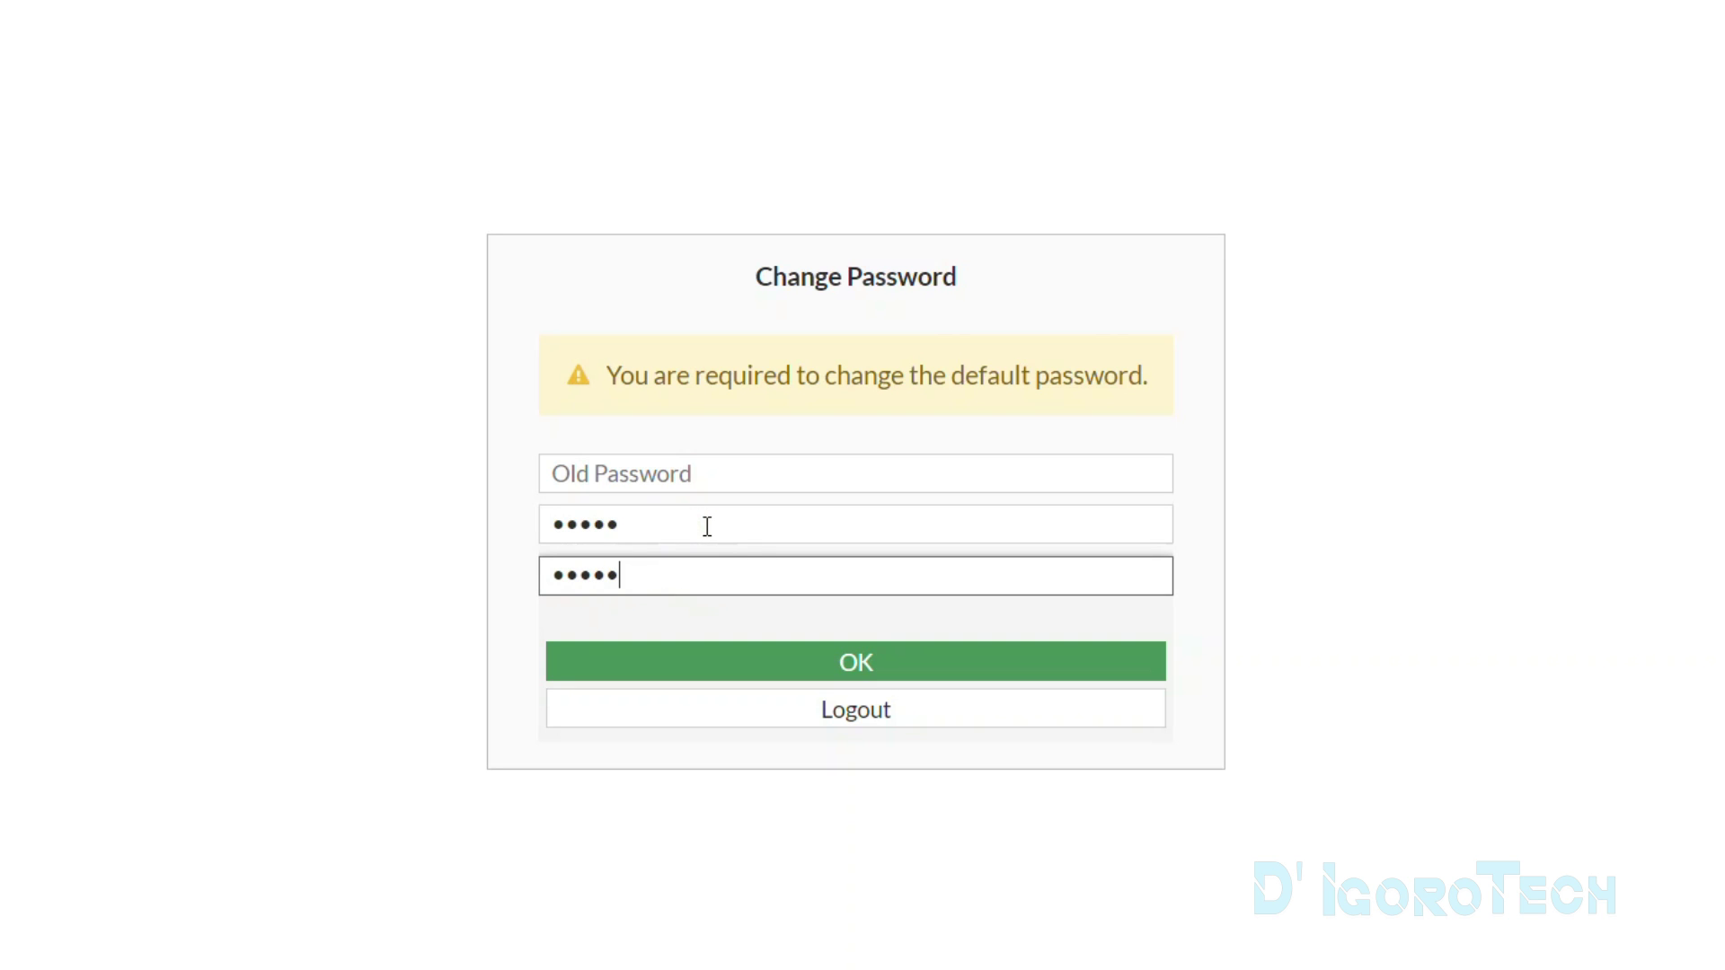
pyautogui.click(889, 669)
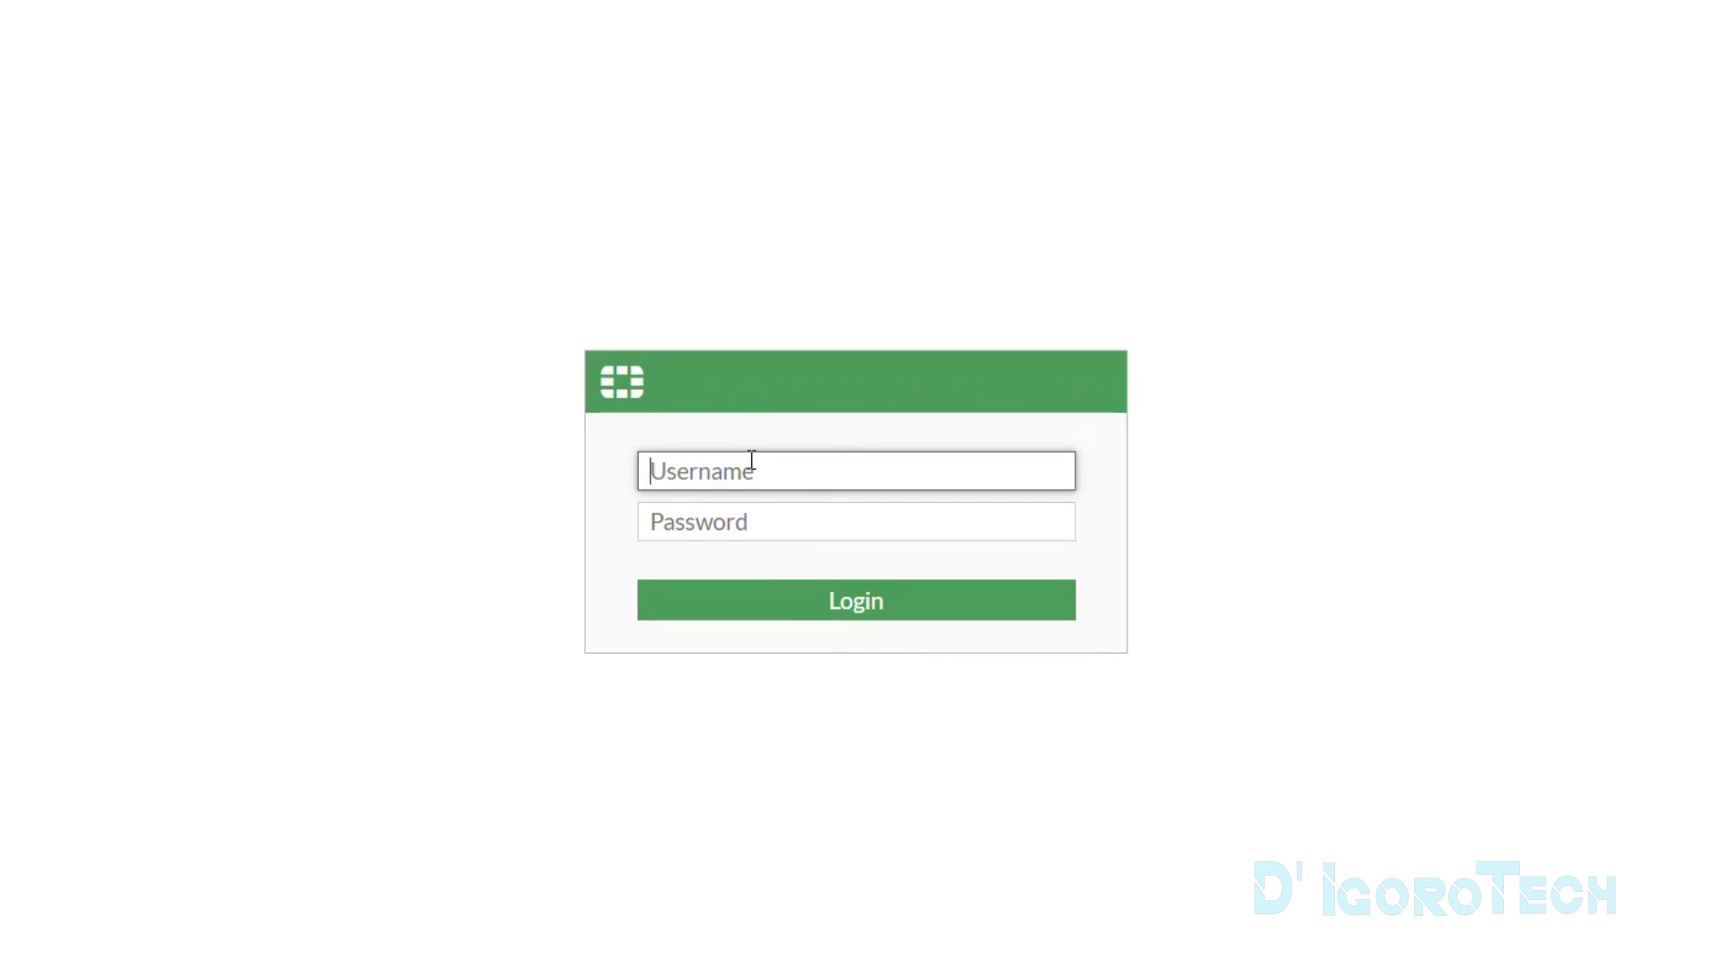
# - Sign back in as admin, postpone the setup wizard, and suppress the FortiOS 7.2.0 what's-new popup
pyautogui.write('admin')
pyautogui.press('Tab')
pyautogui.write('•')
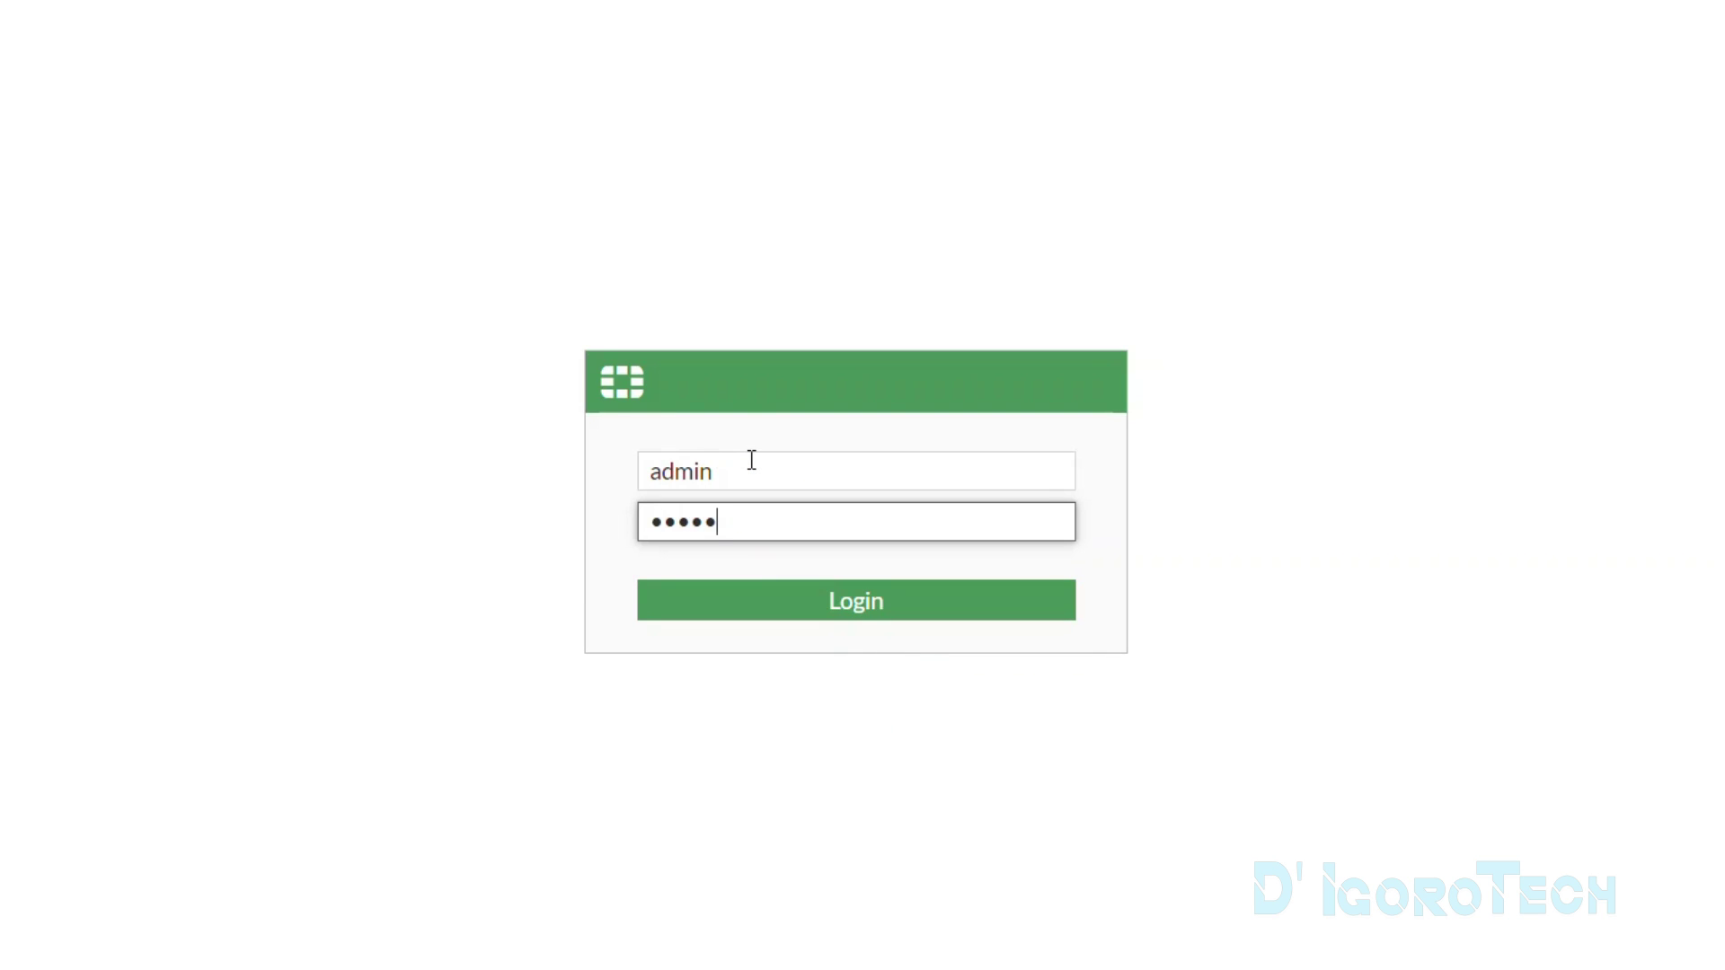
pyautogui.click(850, 607)
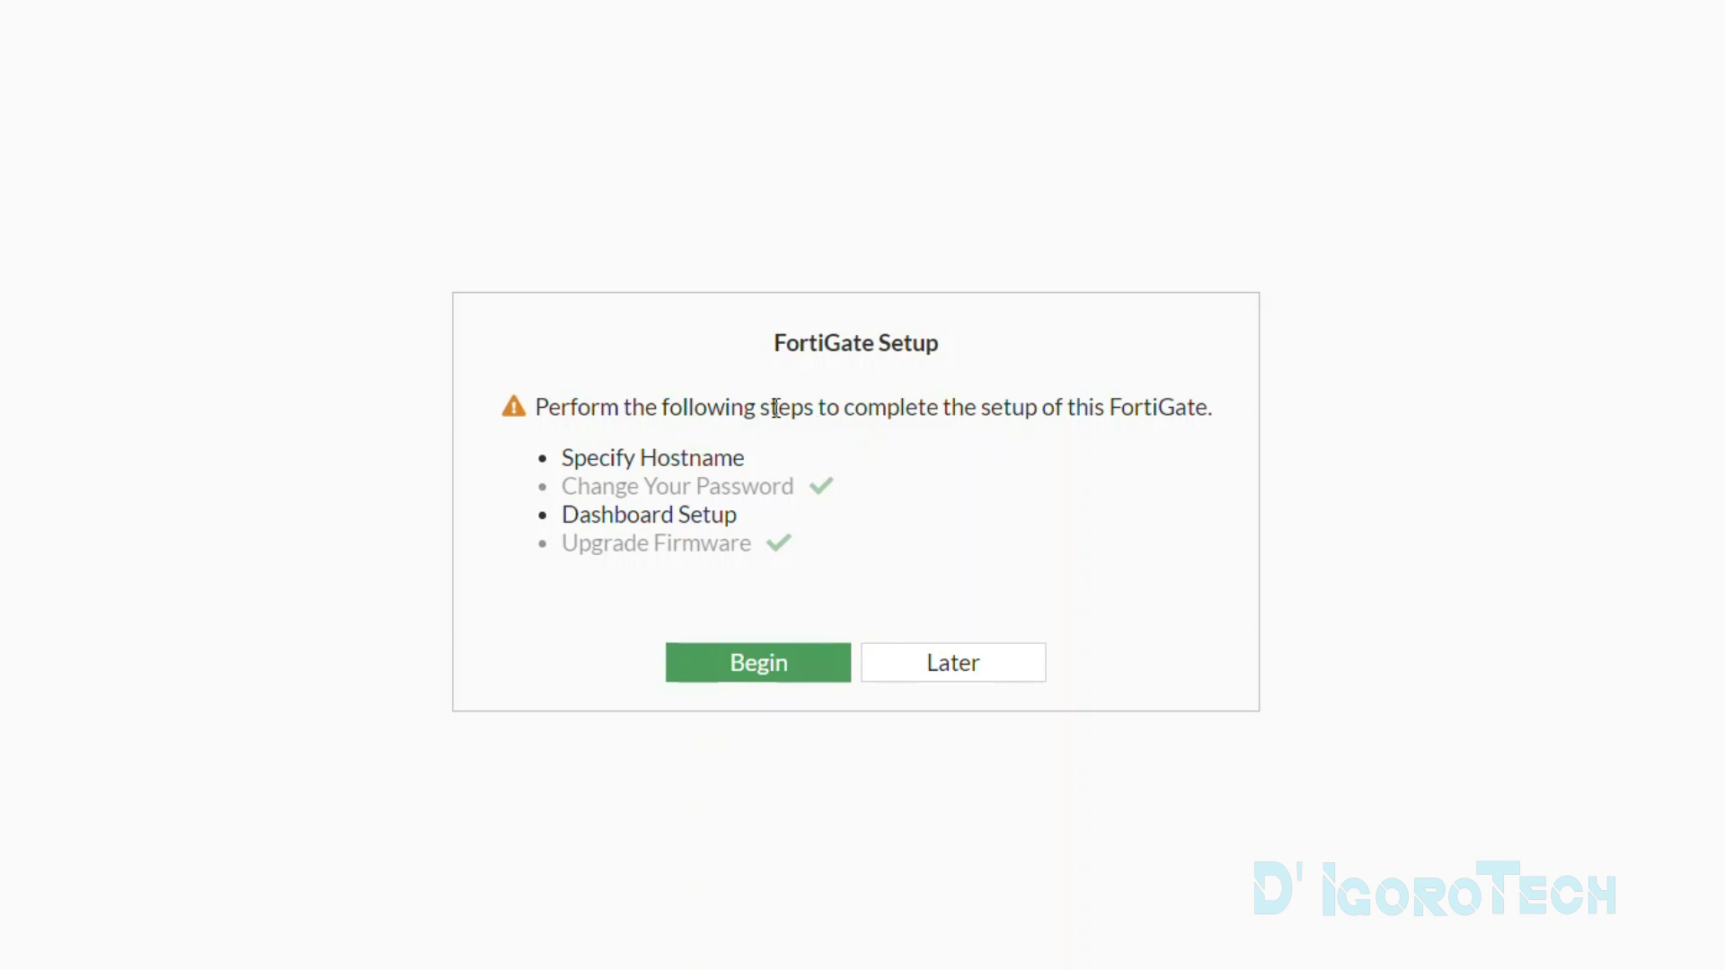
pyautogui.click(948, 673)
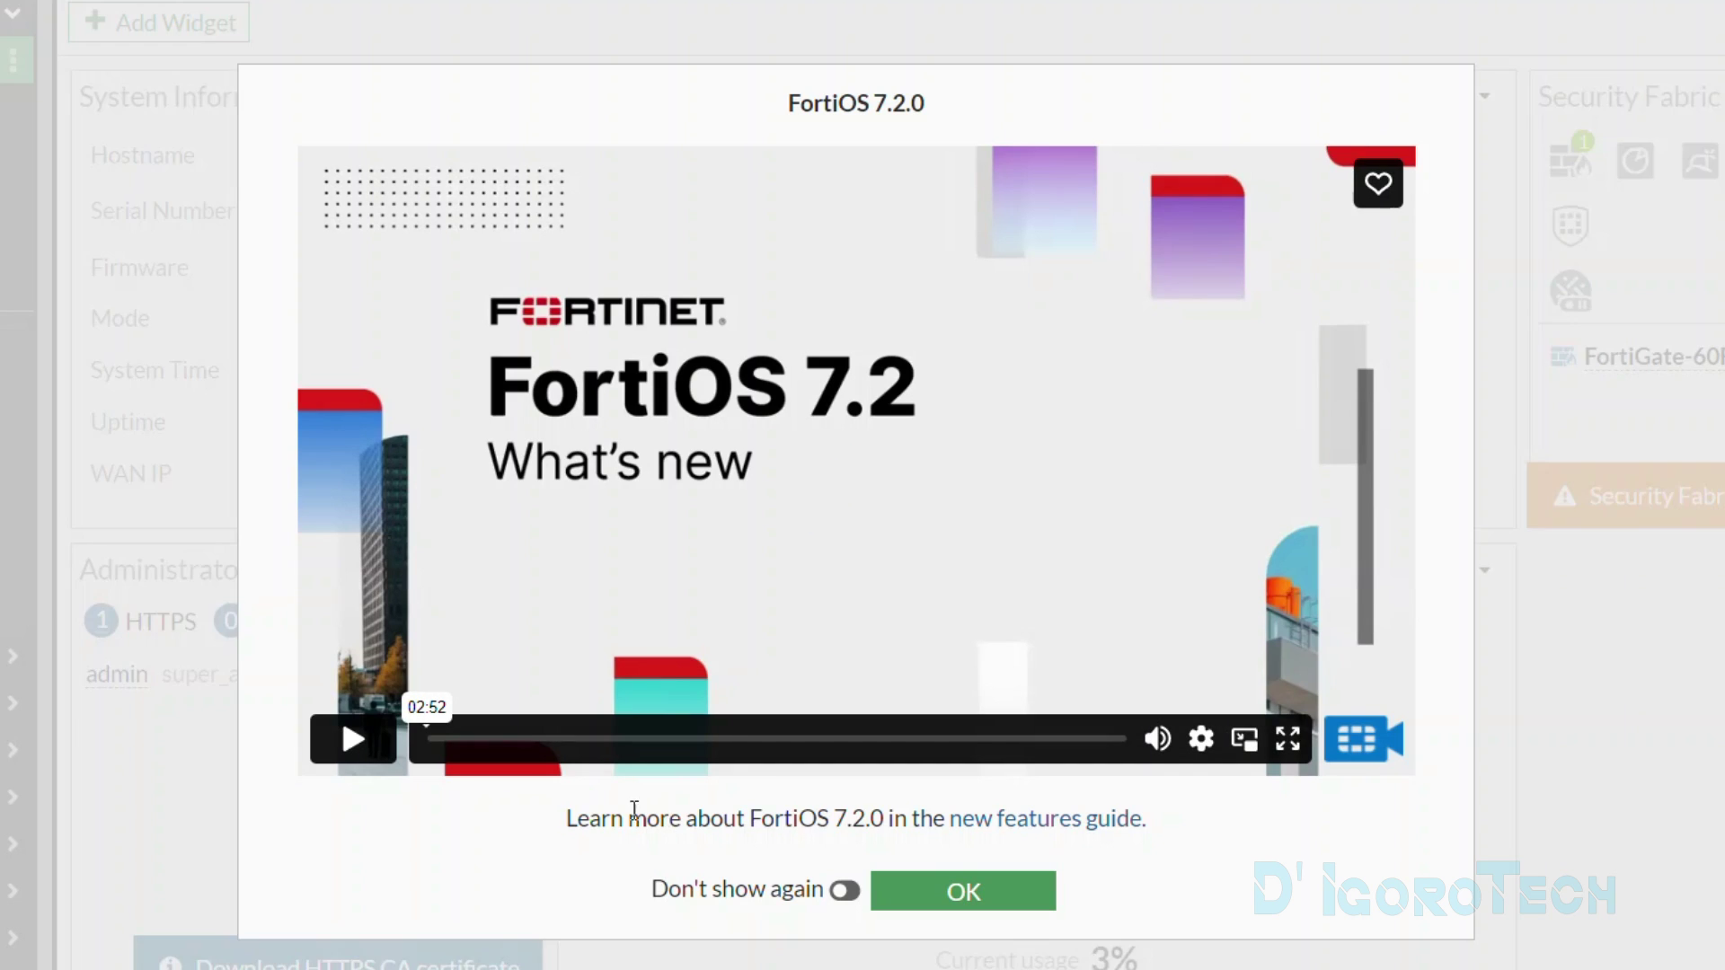
pyautogui.click(844, 891)
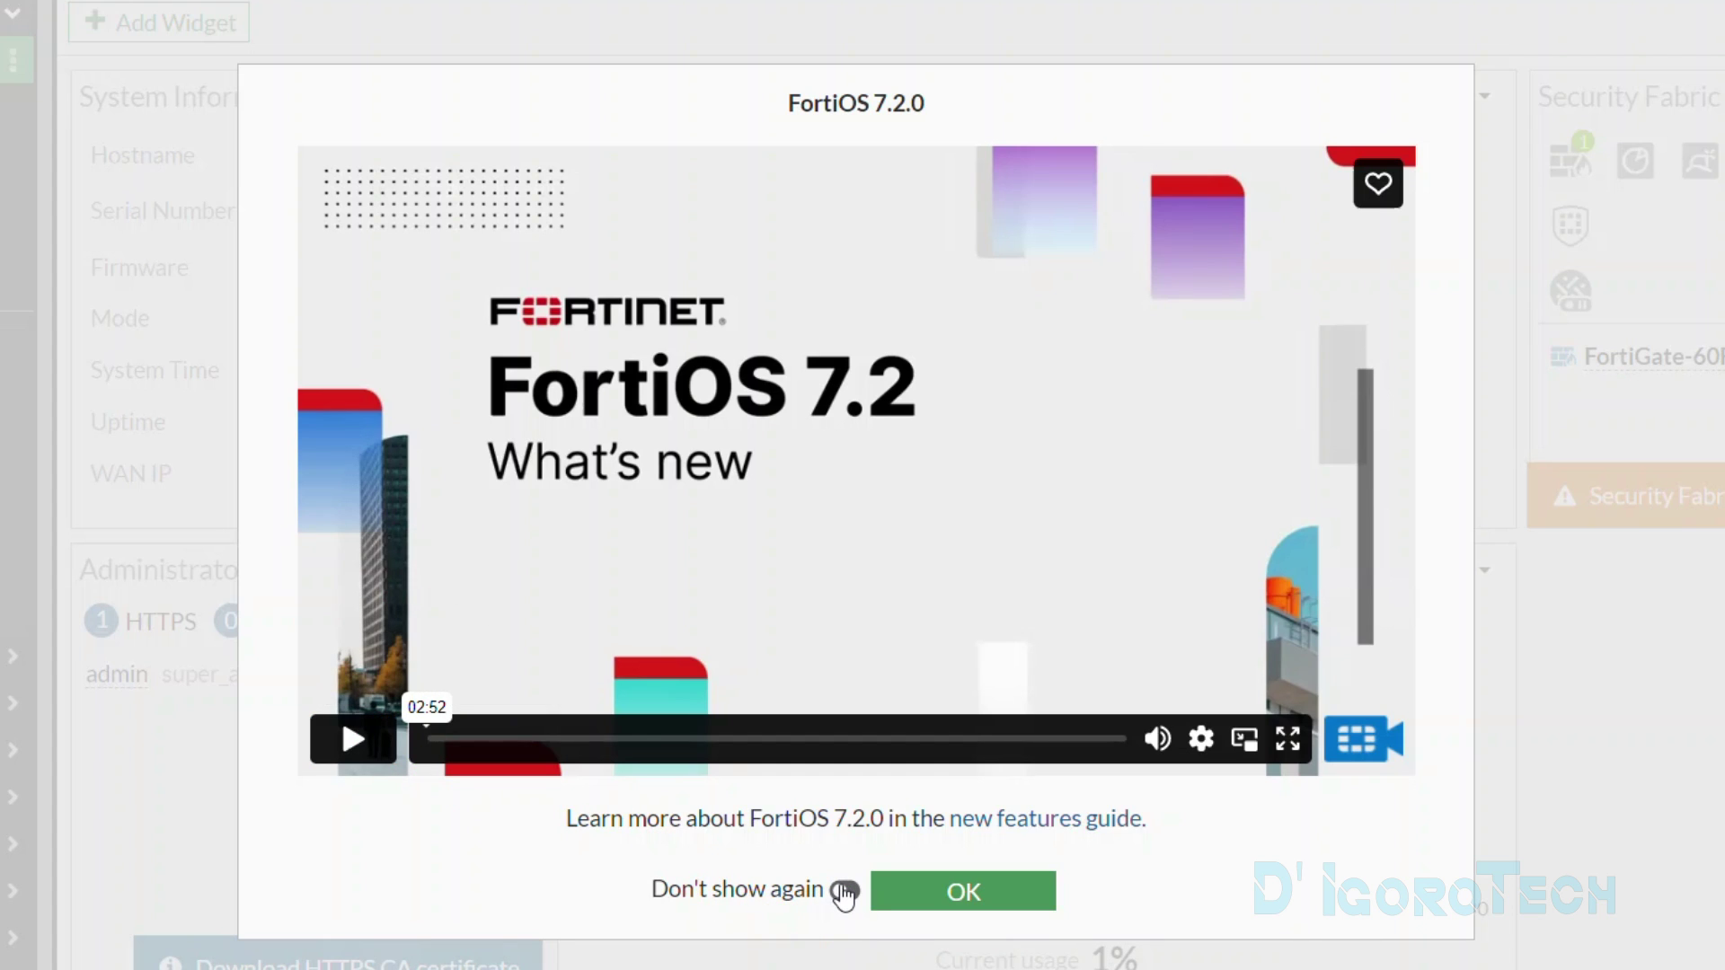
pyautogui.click(955, 894)
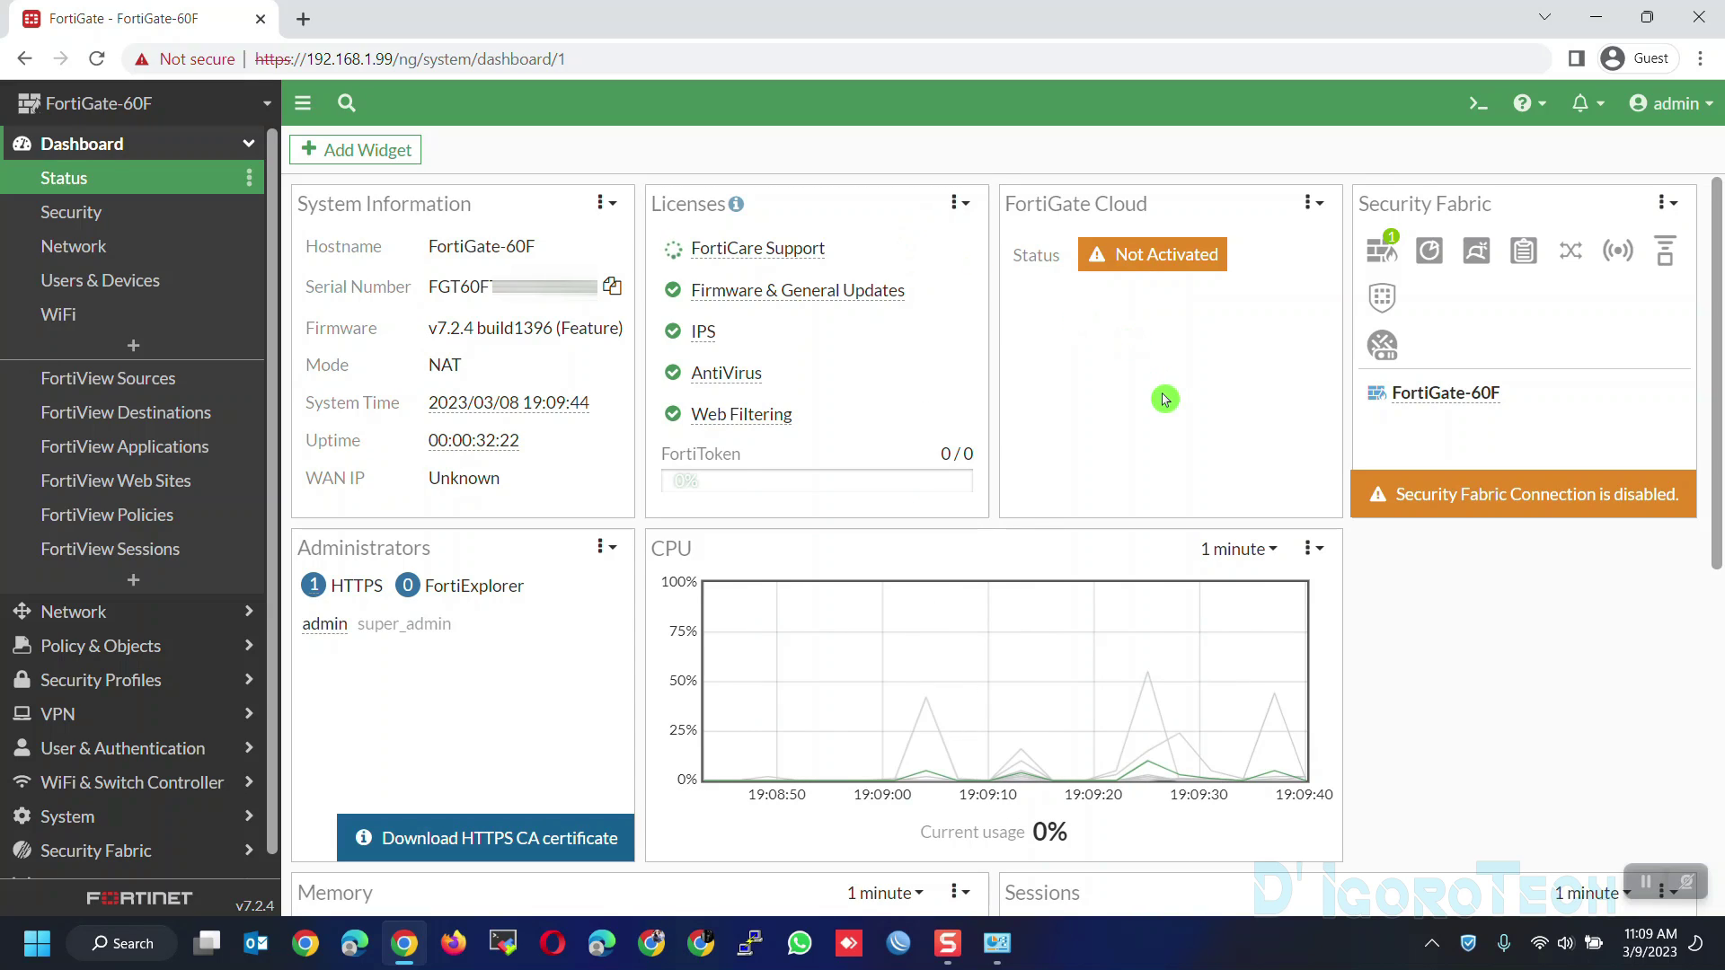
pyautogui.click(126, 93)
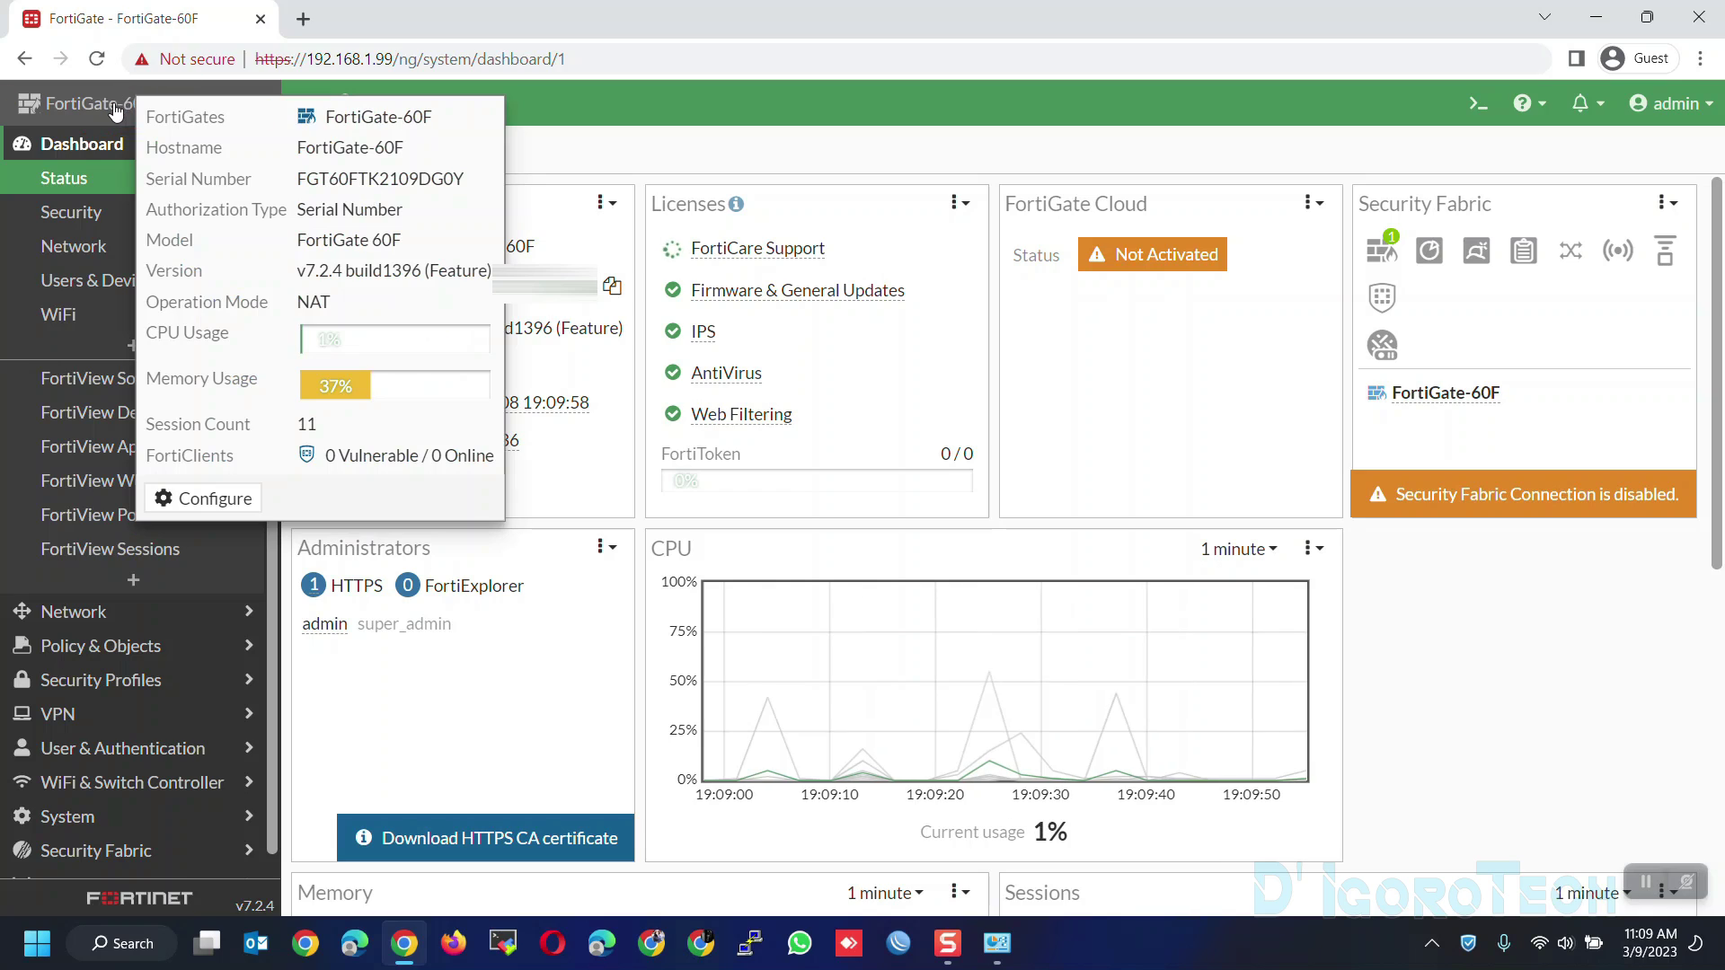
pyautogui.click(585, 36)
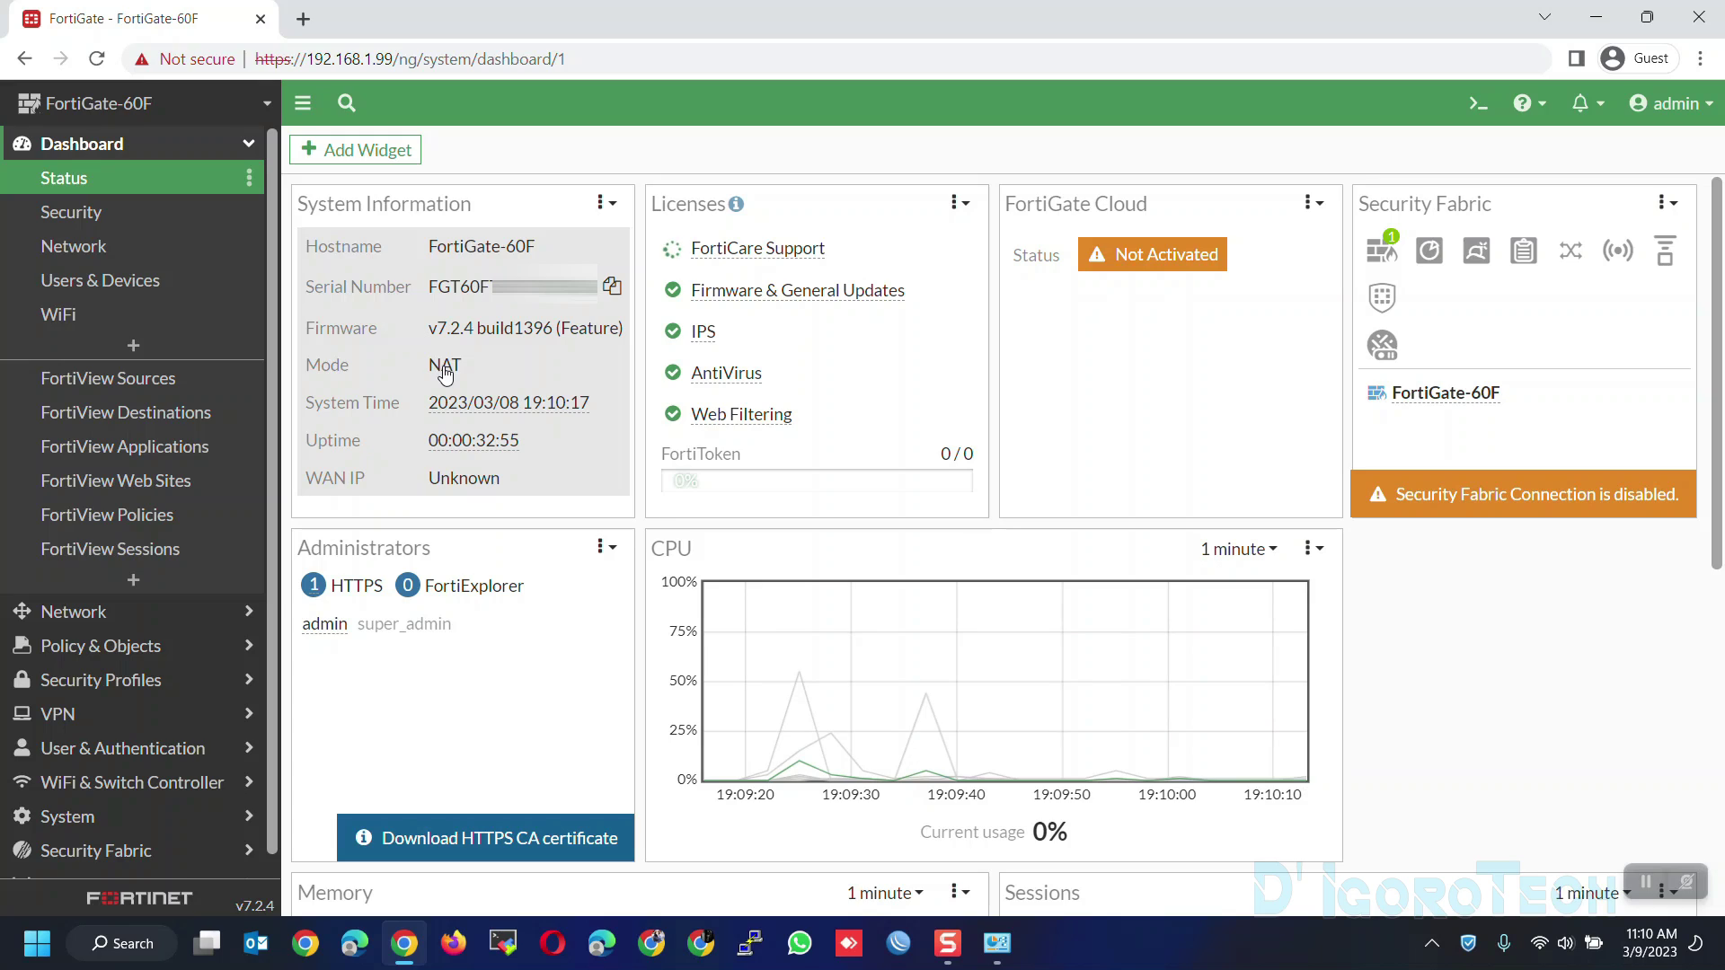
pyautogui.moveTo(455, 412)
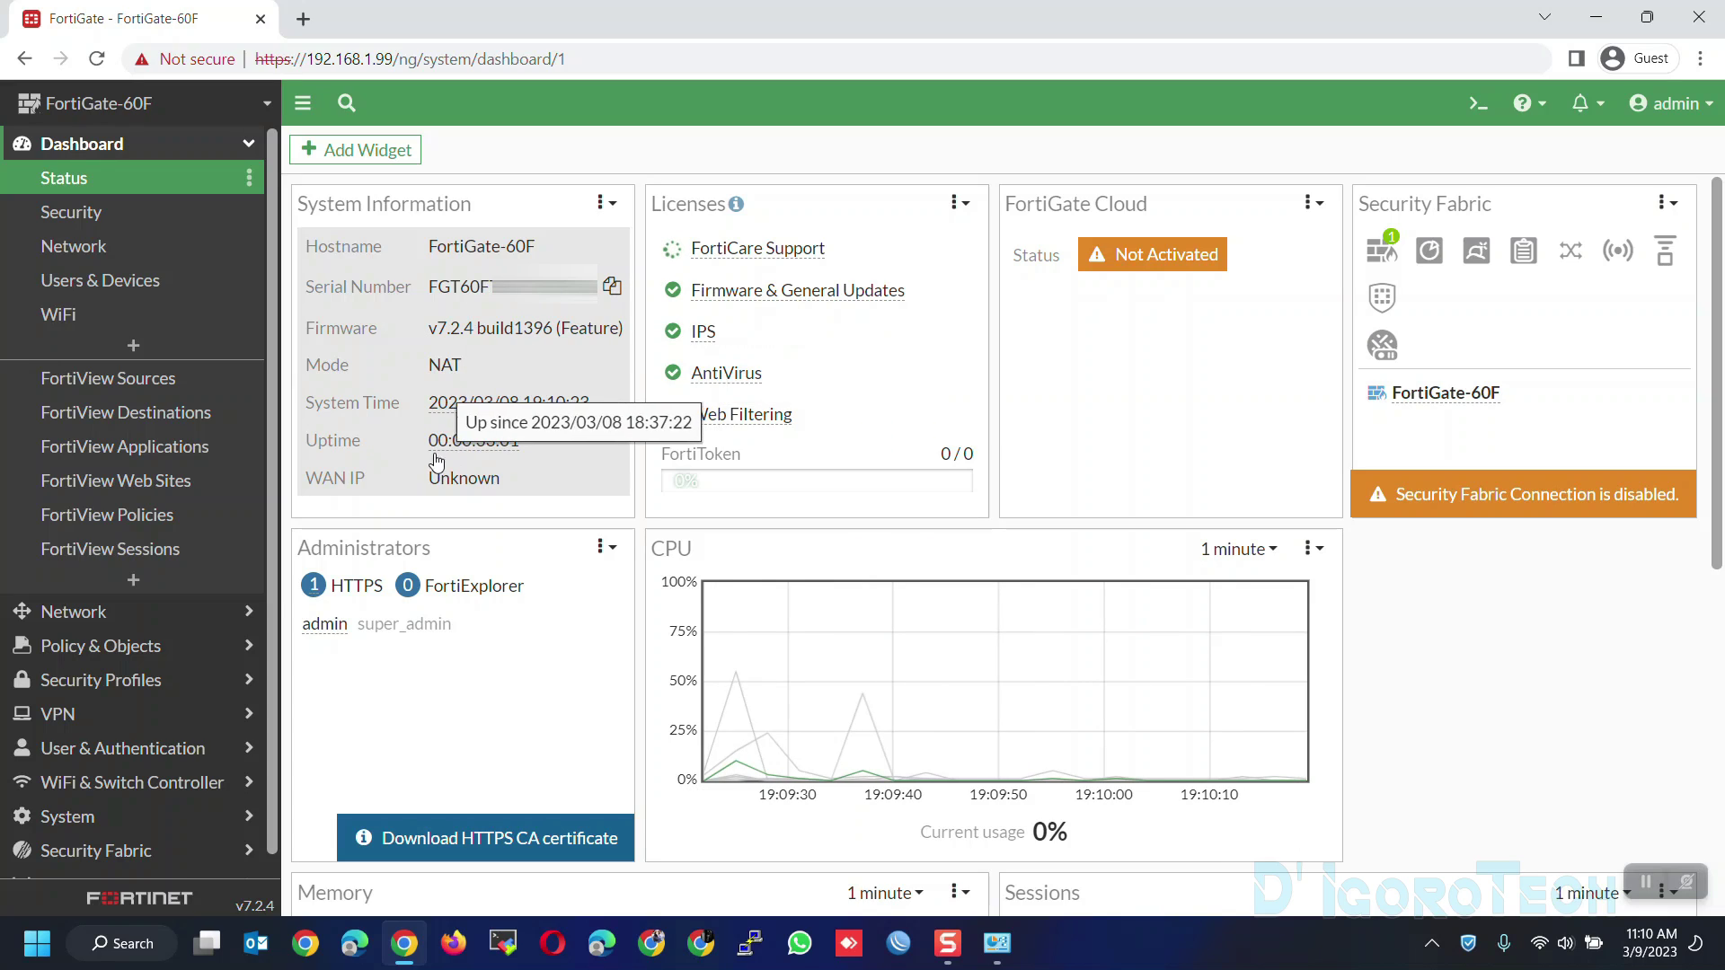
pyautogui.moveTo(492, 452)
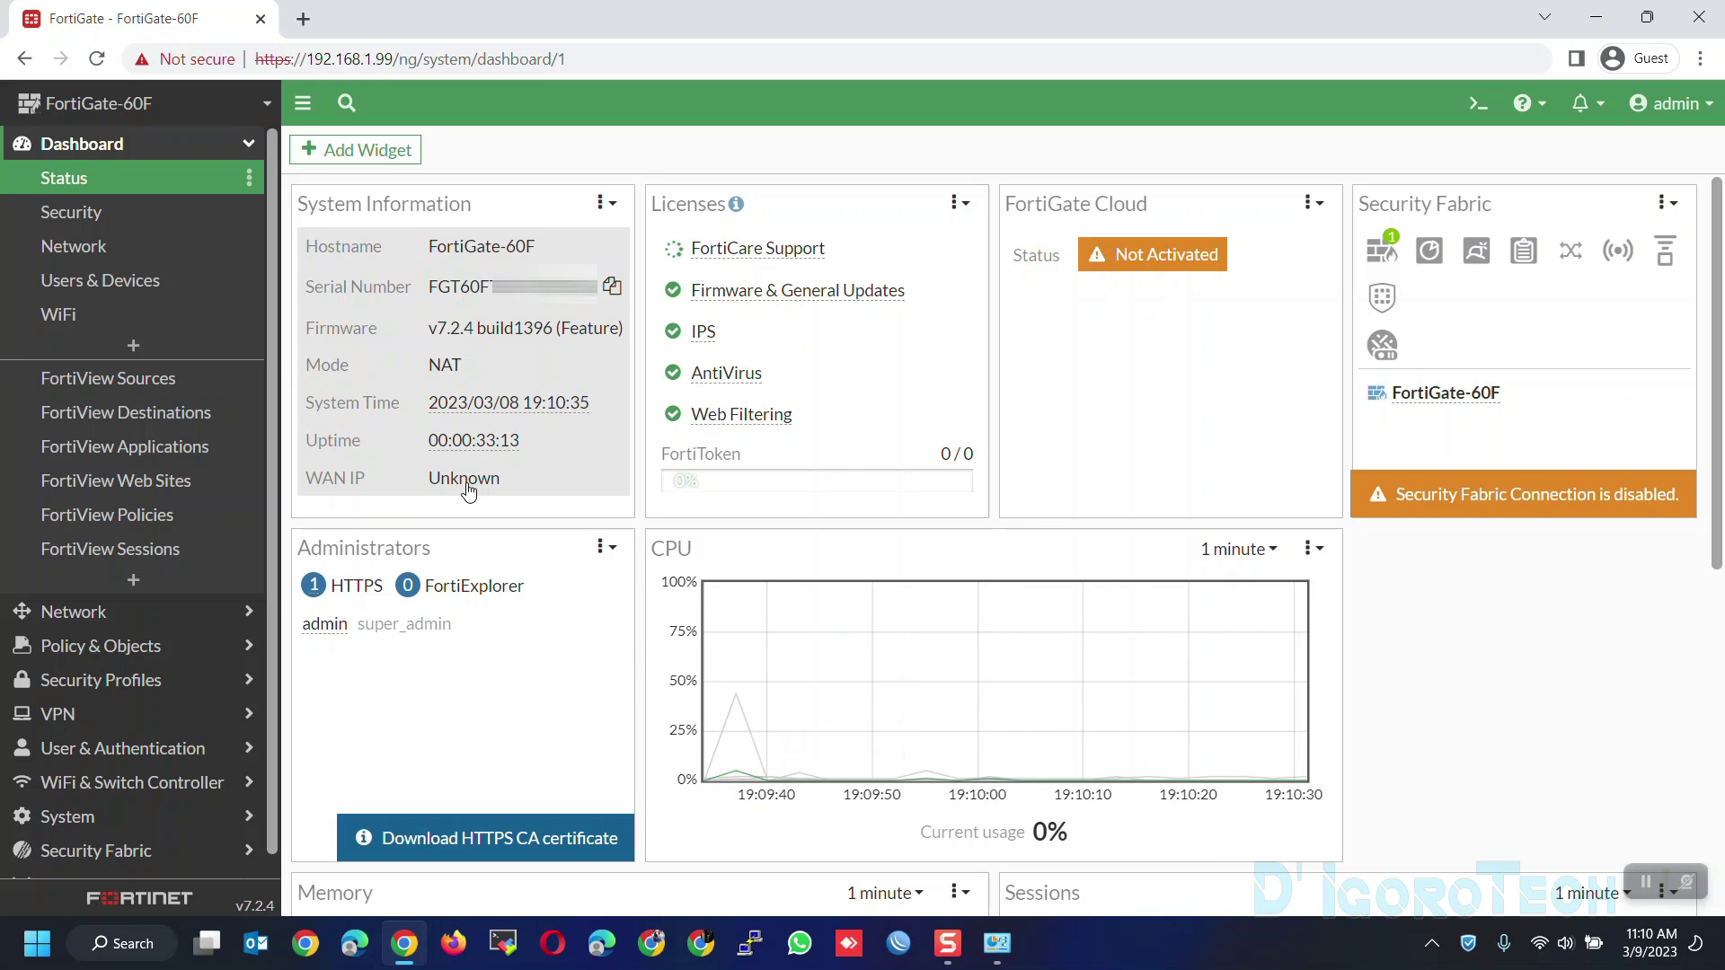
# - Move down the Status dashboard to the Memory and Sessions widgets
pyautogui.moveTo(750, 268)
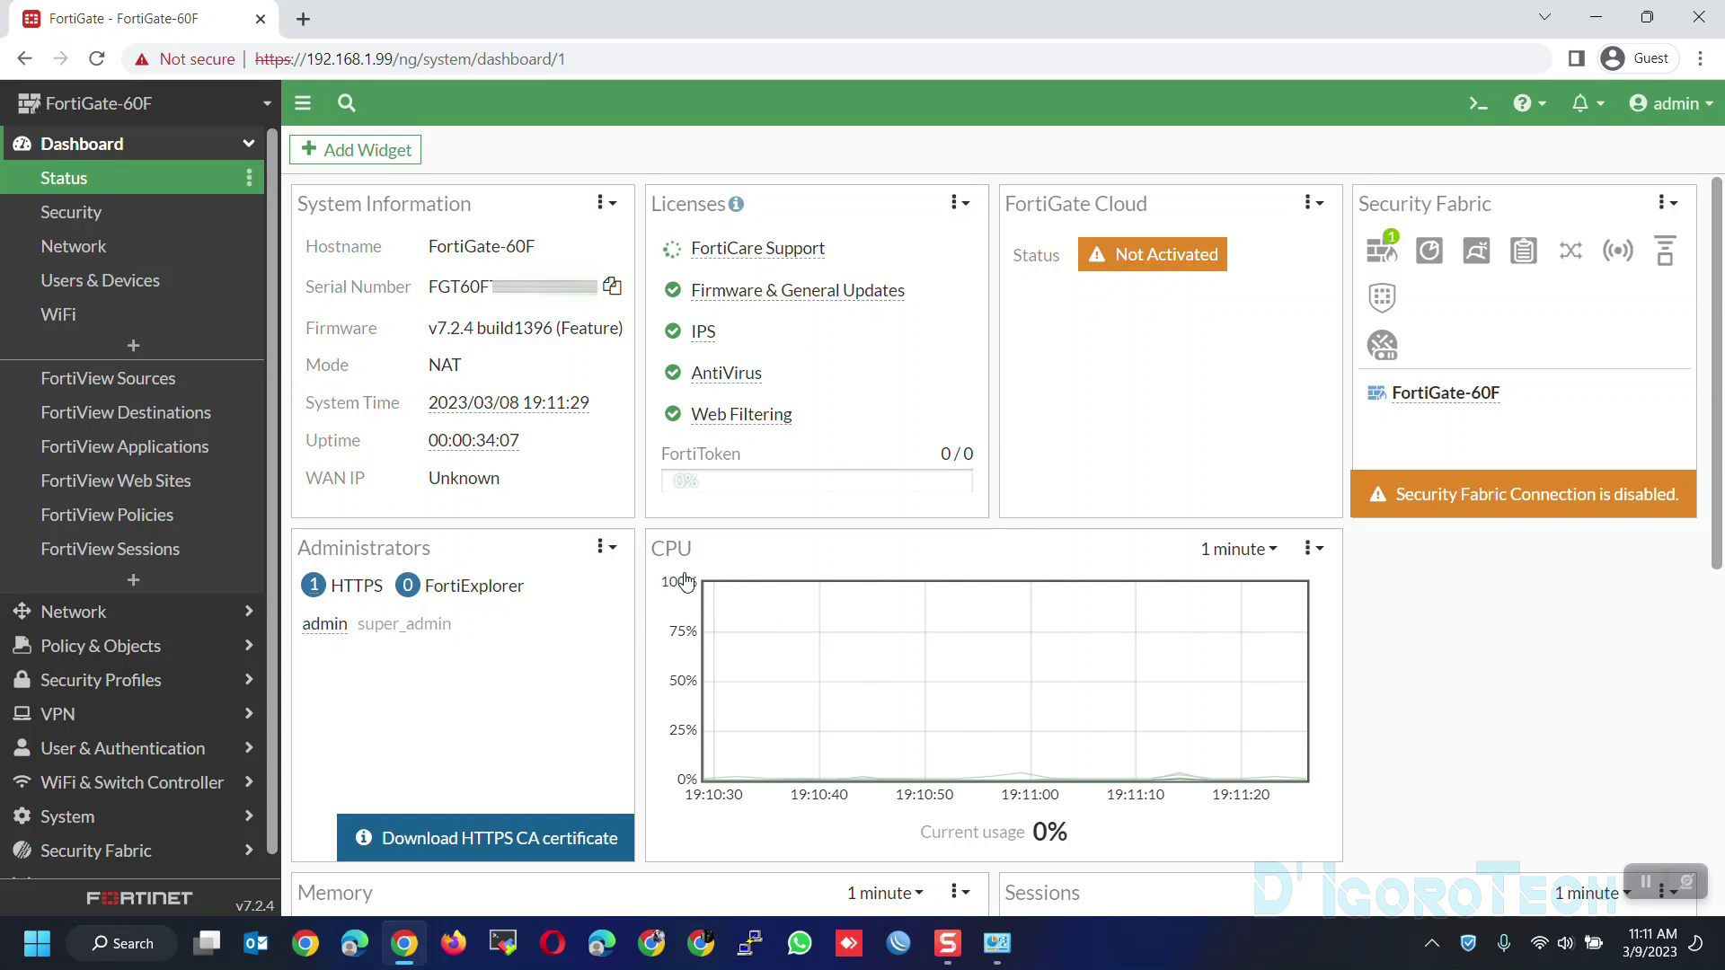
# - Choose '24 hours' in the time-range dropdowns of the CPU, Memory and Sessions widgets
pyautogui.scroll(-2, 1234, 572)
pyautogui.scroll(-2, 1234, 572)
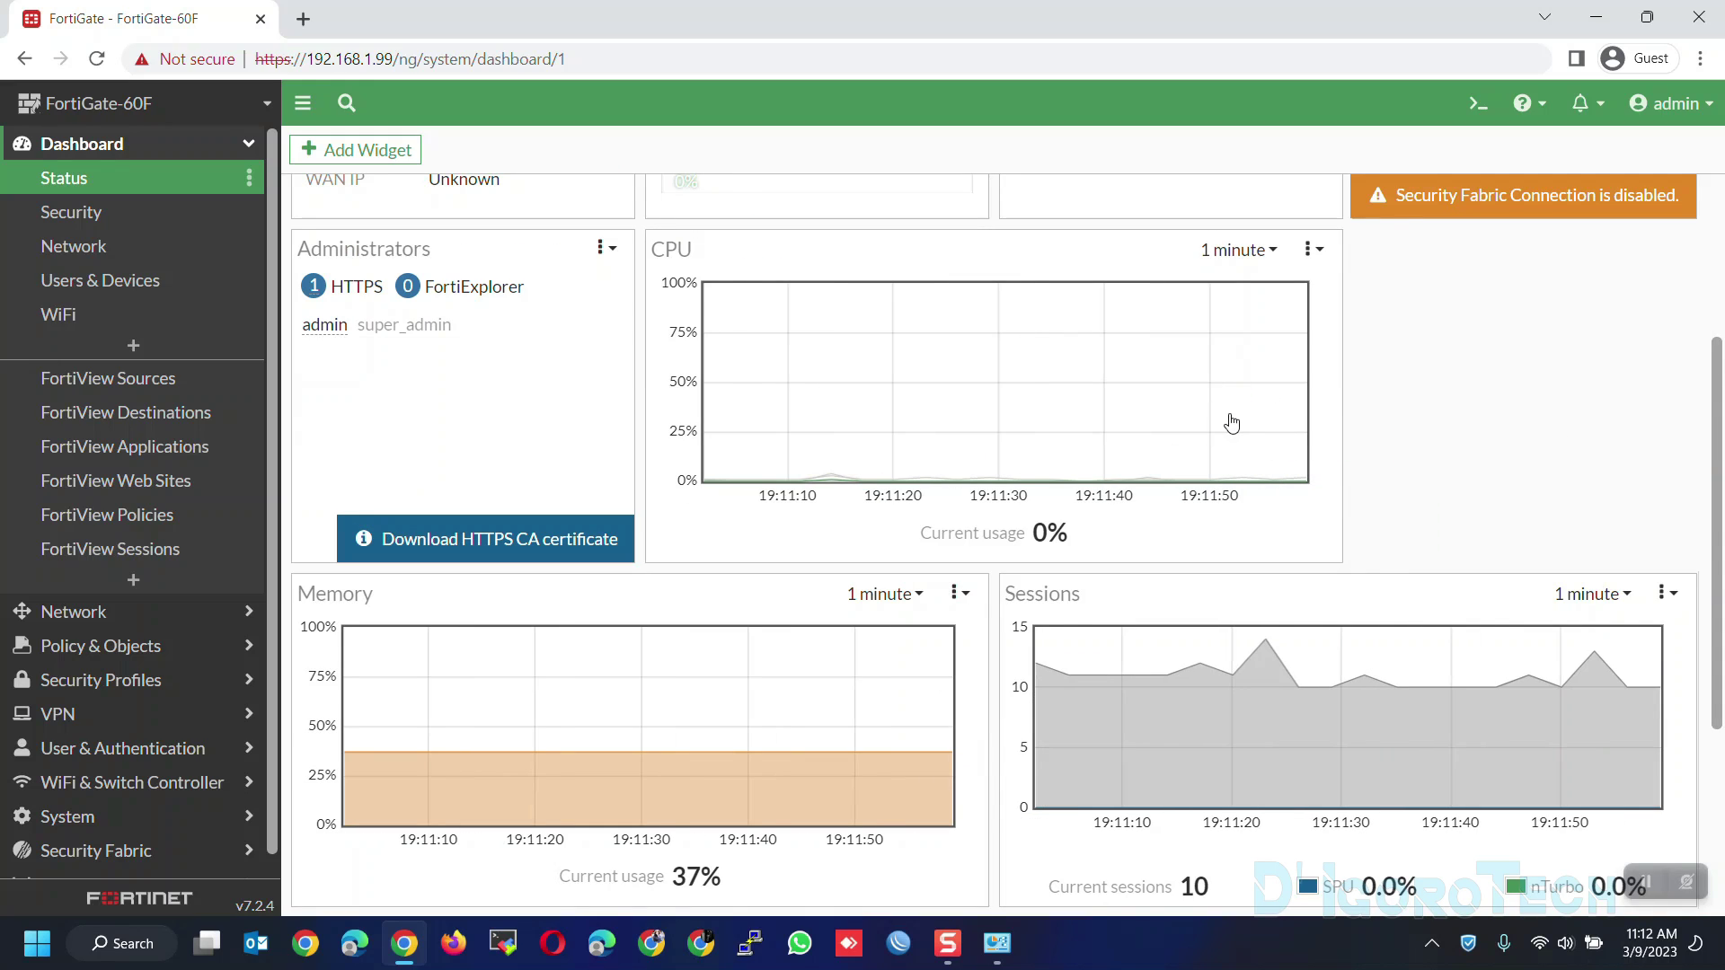
pyautogui.click(1244, 262)
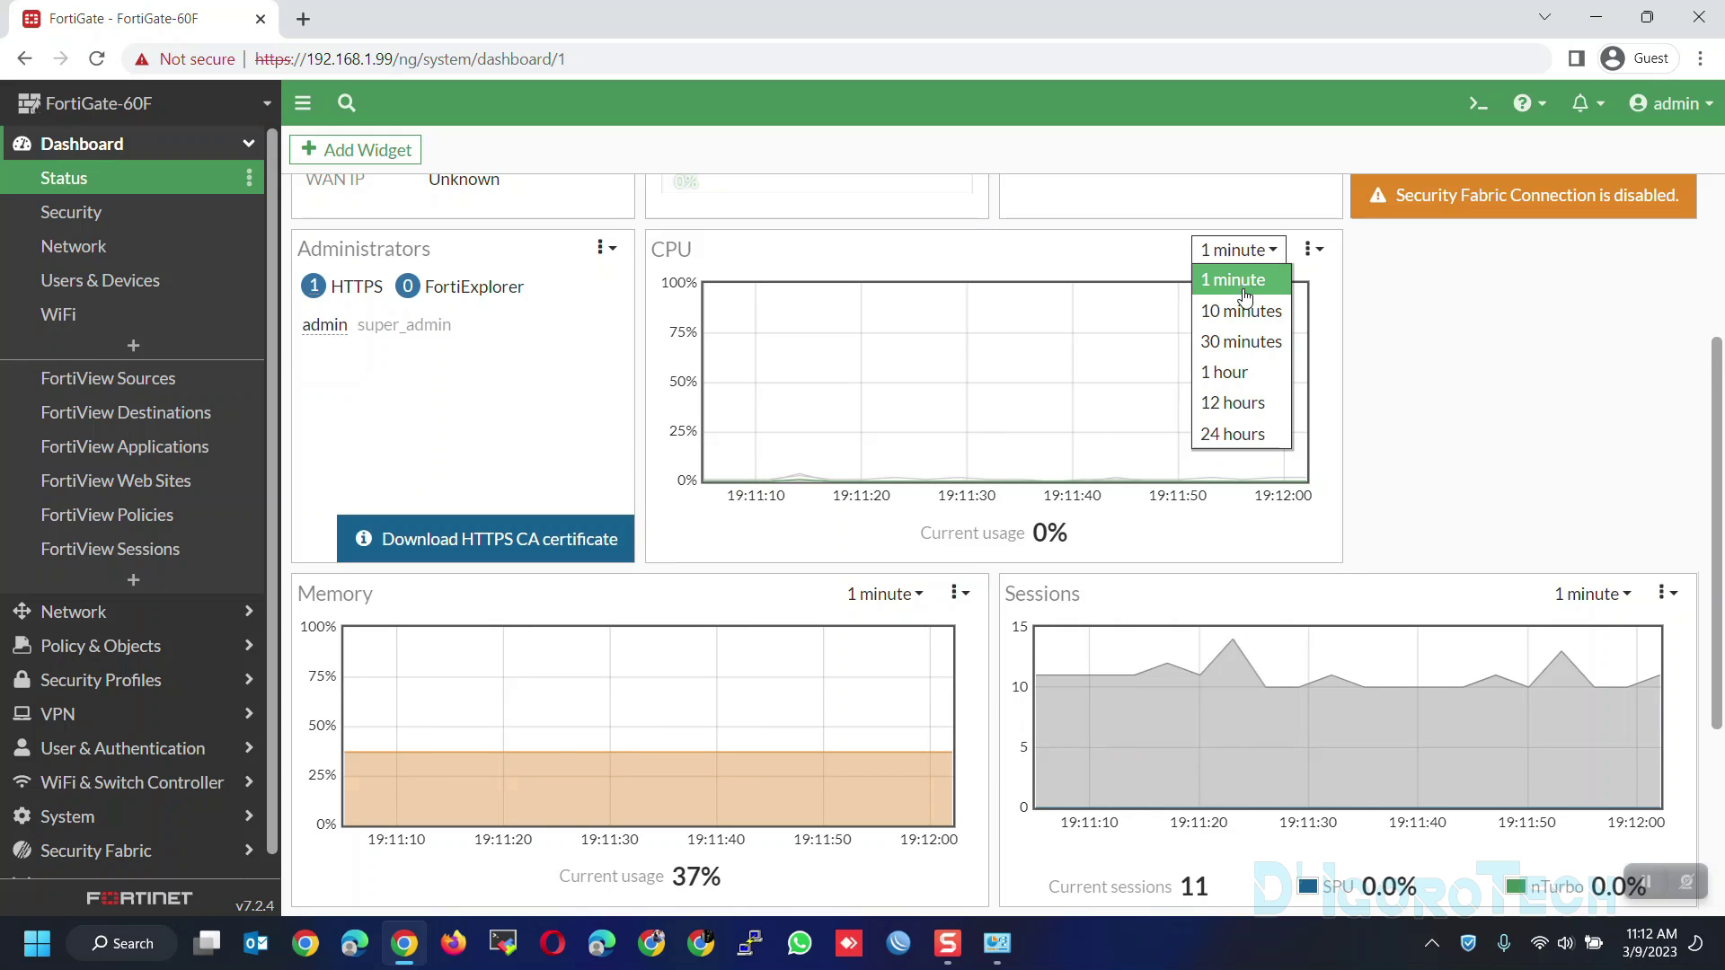
pyautogui.click(1249, 433)
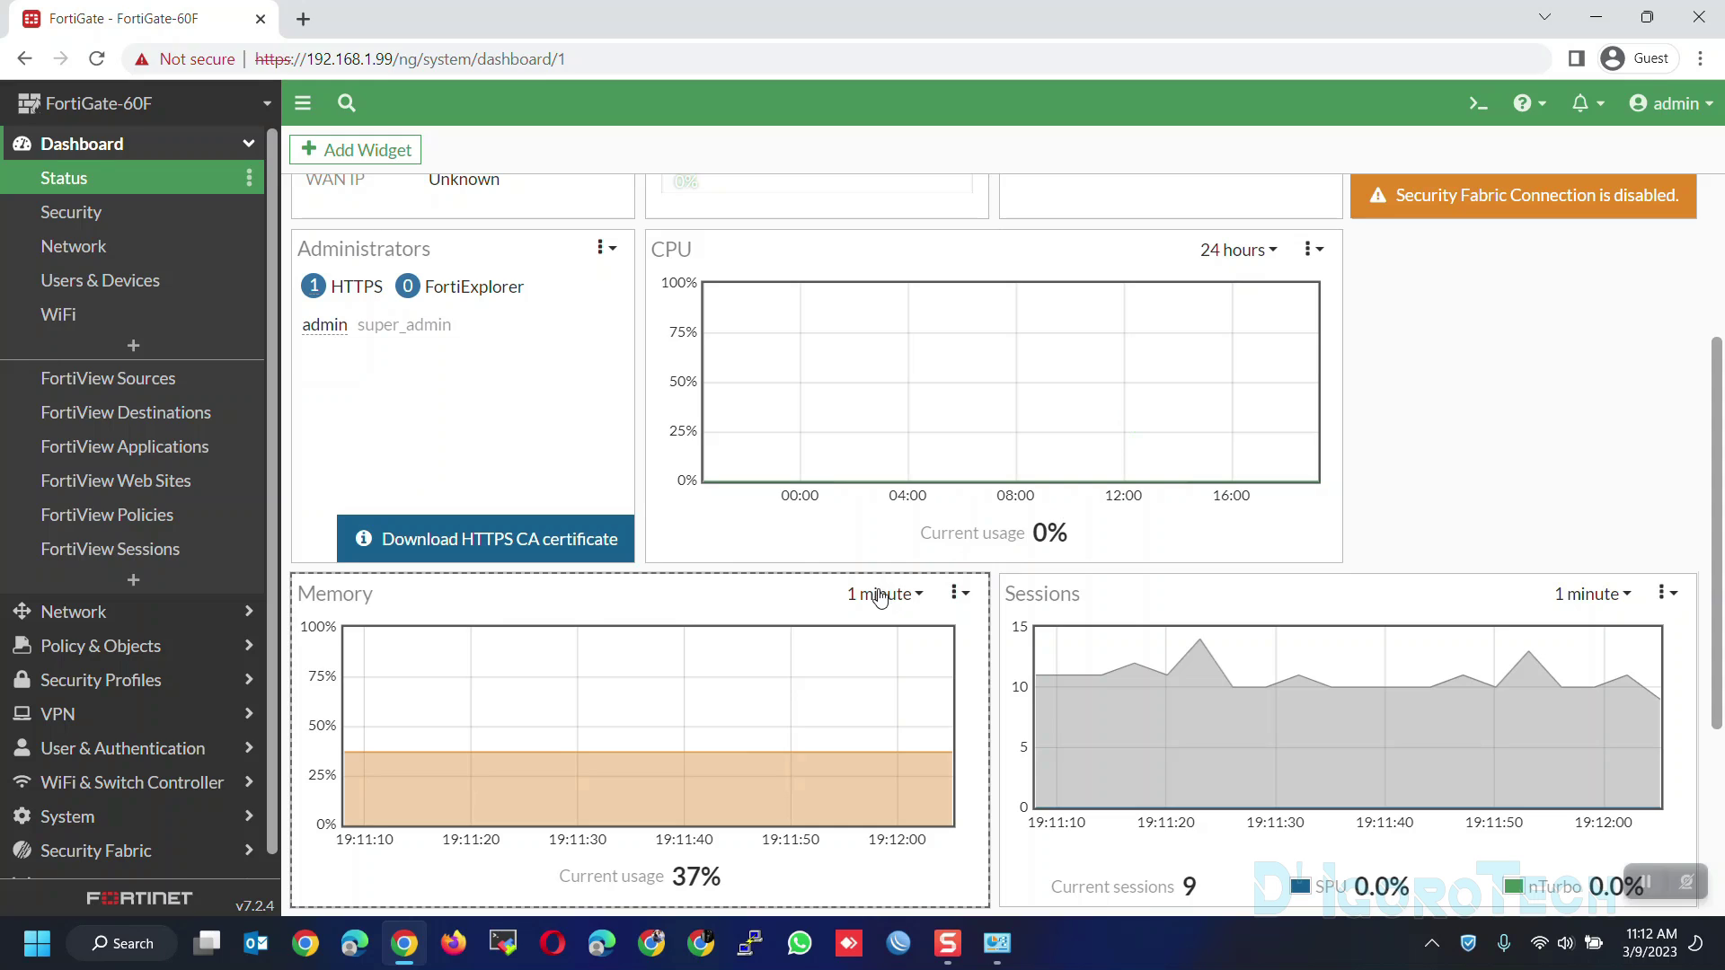
pyautogui.click(874, 596)
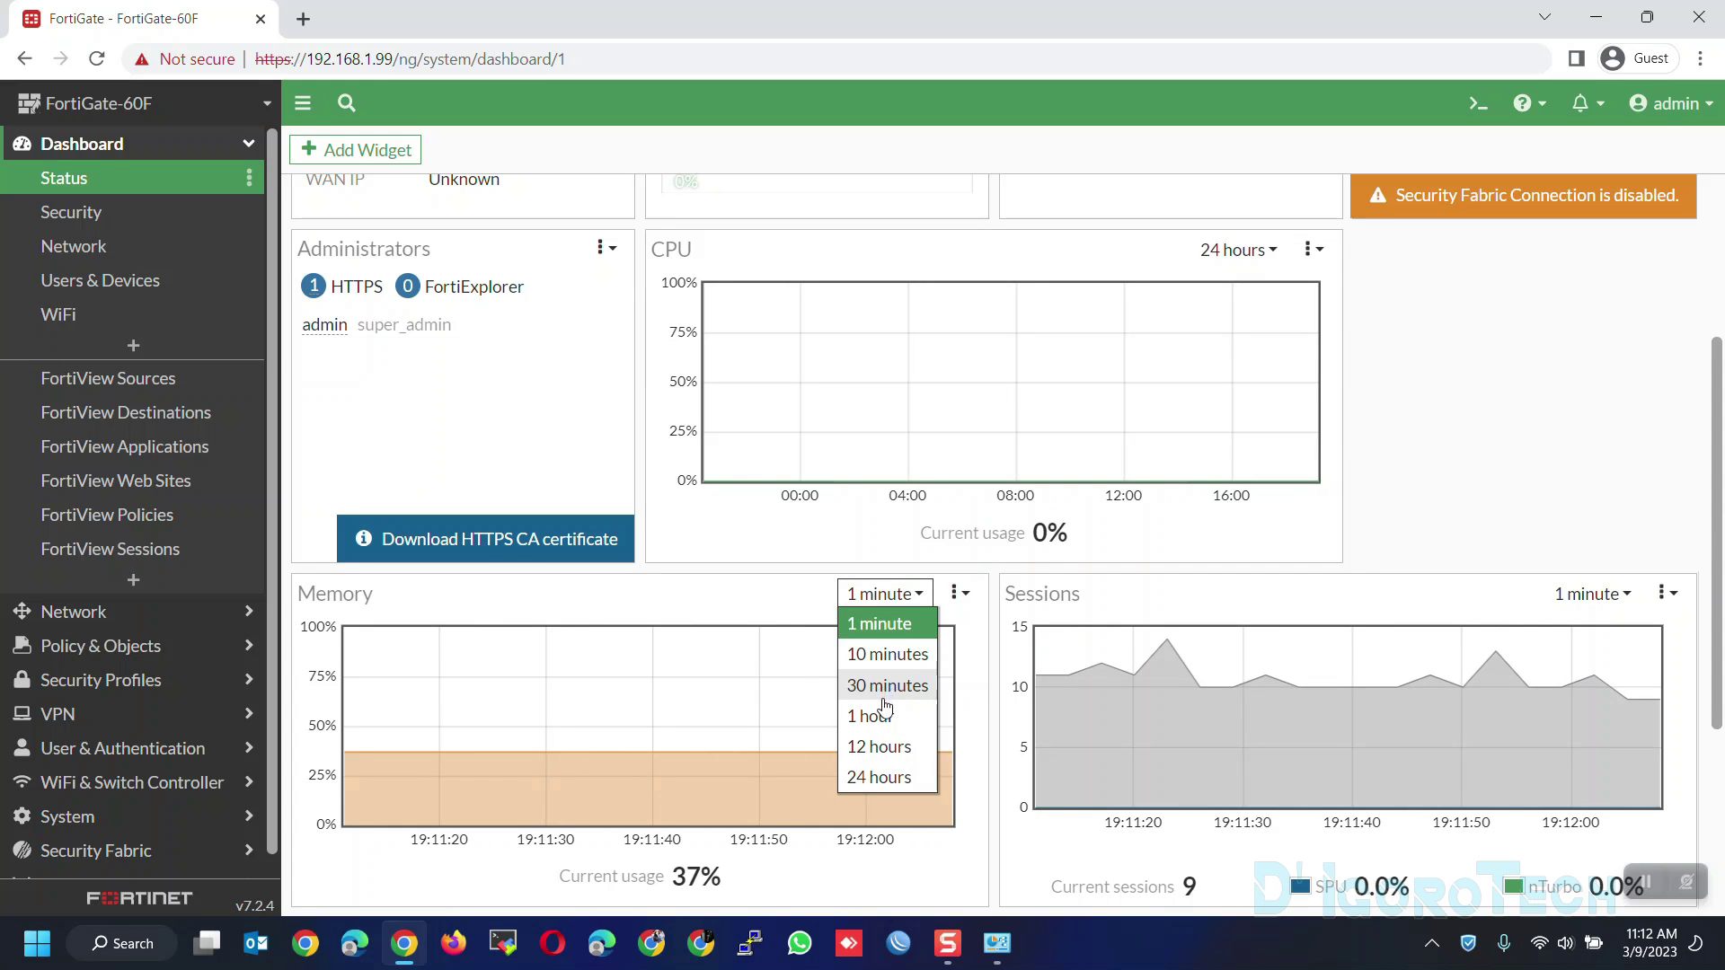
pyautogui.click(878, 776)
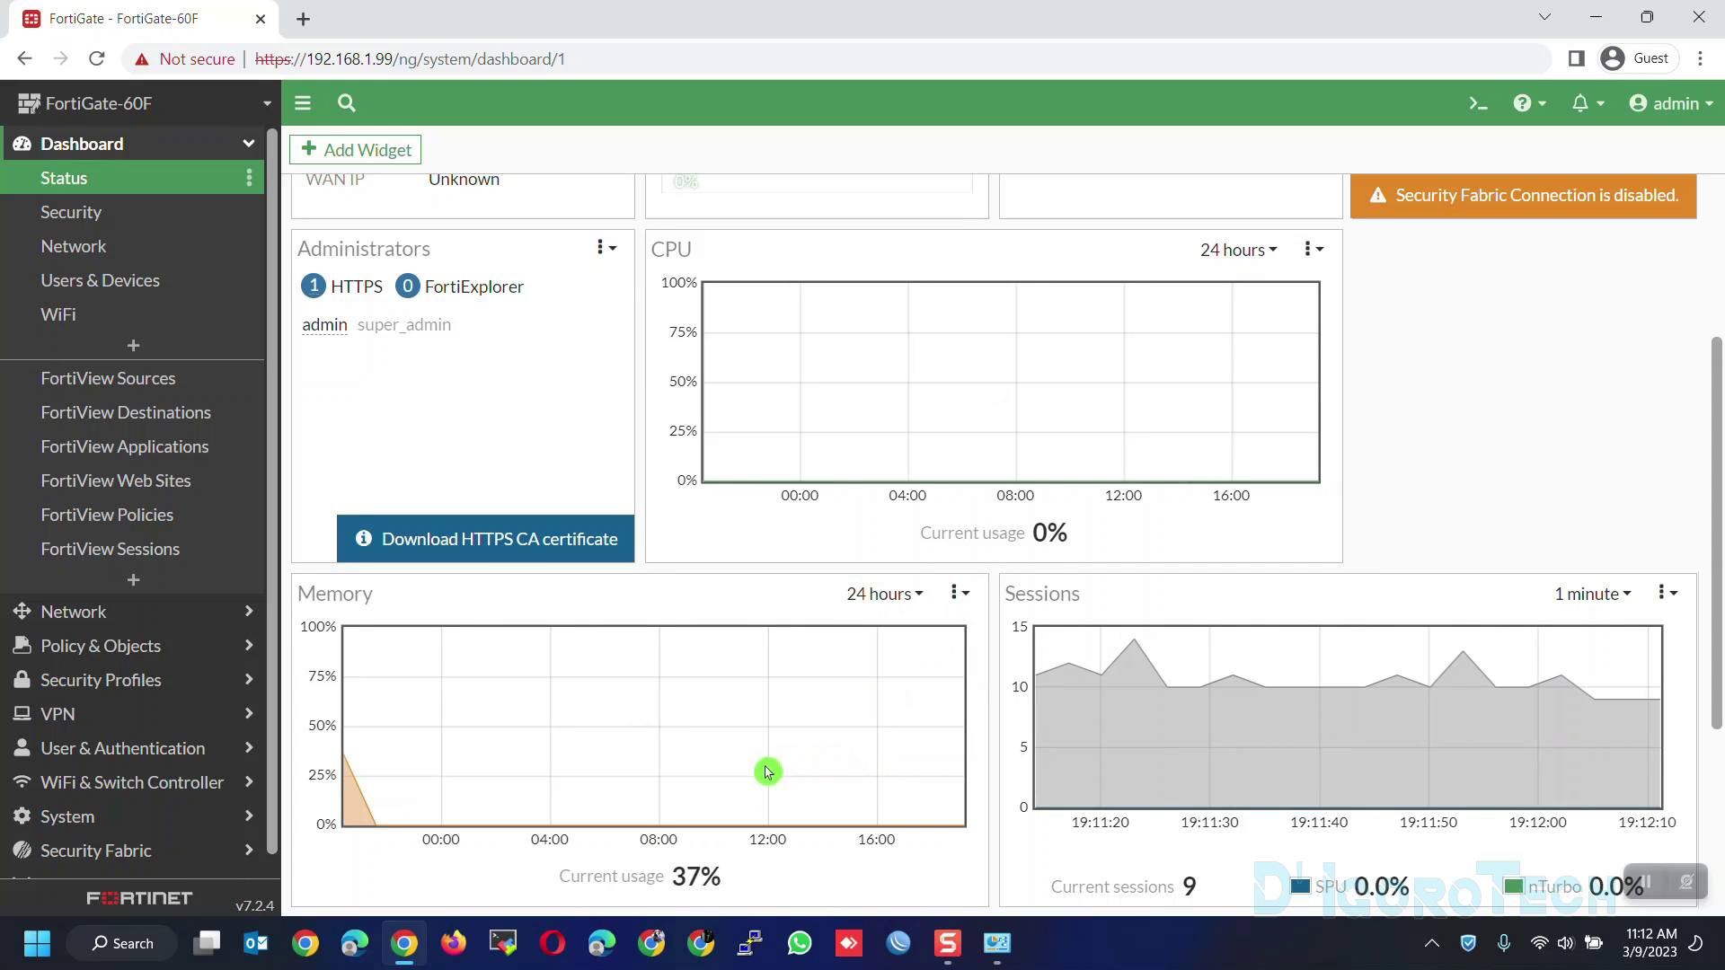
pyautogui.click(1583, 594)
pyautogui.click(1587, 775)
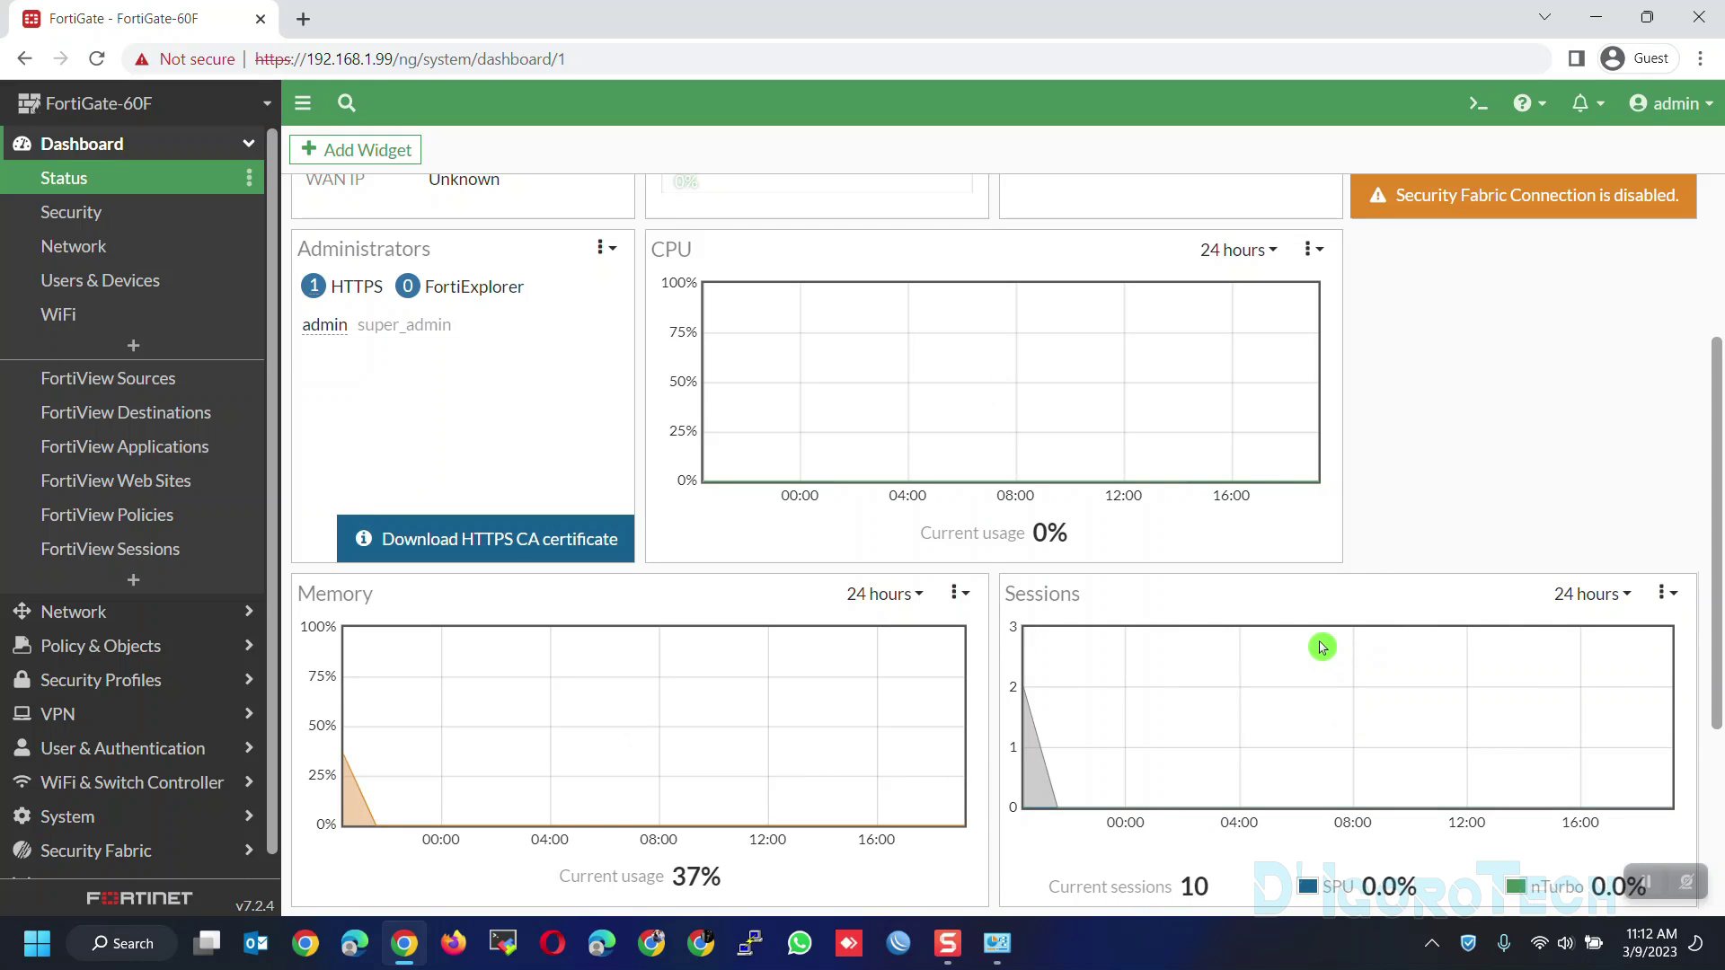
pyautogui.moveTo(1317, 477)
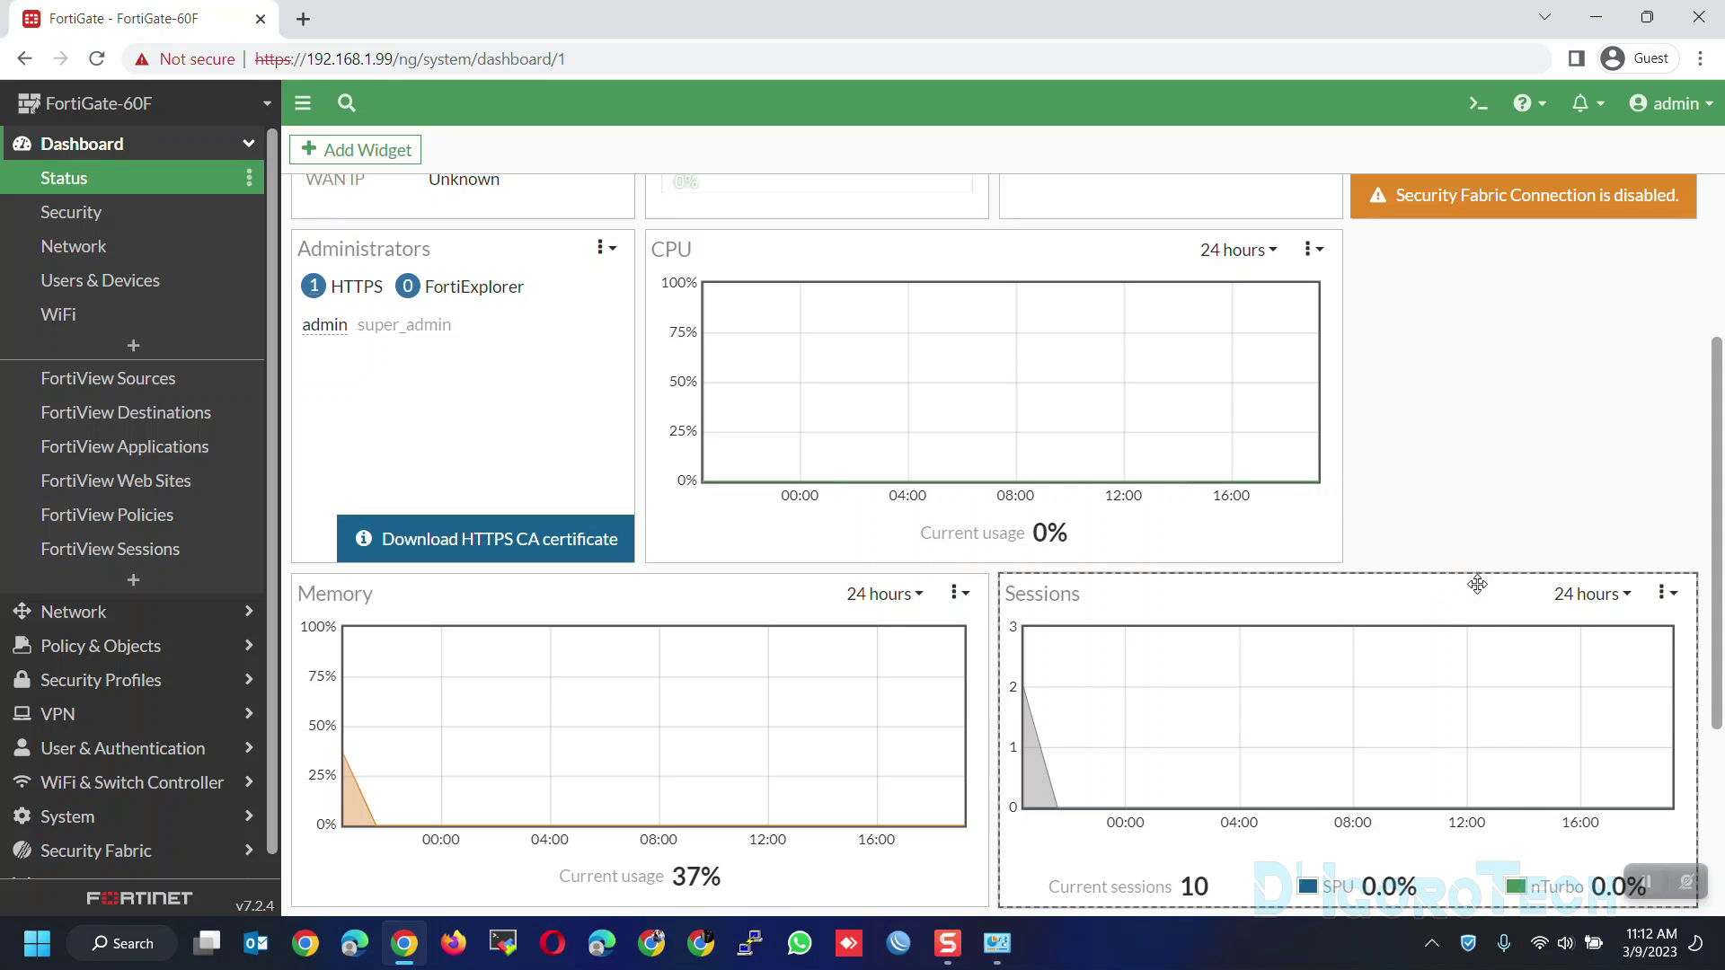
pyautogui.scroll(-2, 1406, 589)
# - In Add Widget, enable Show More and pick Interface Bandwidth from the Network section
pyautogui.scroll(5, 1393, 547)
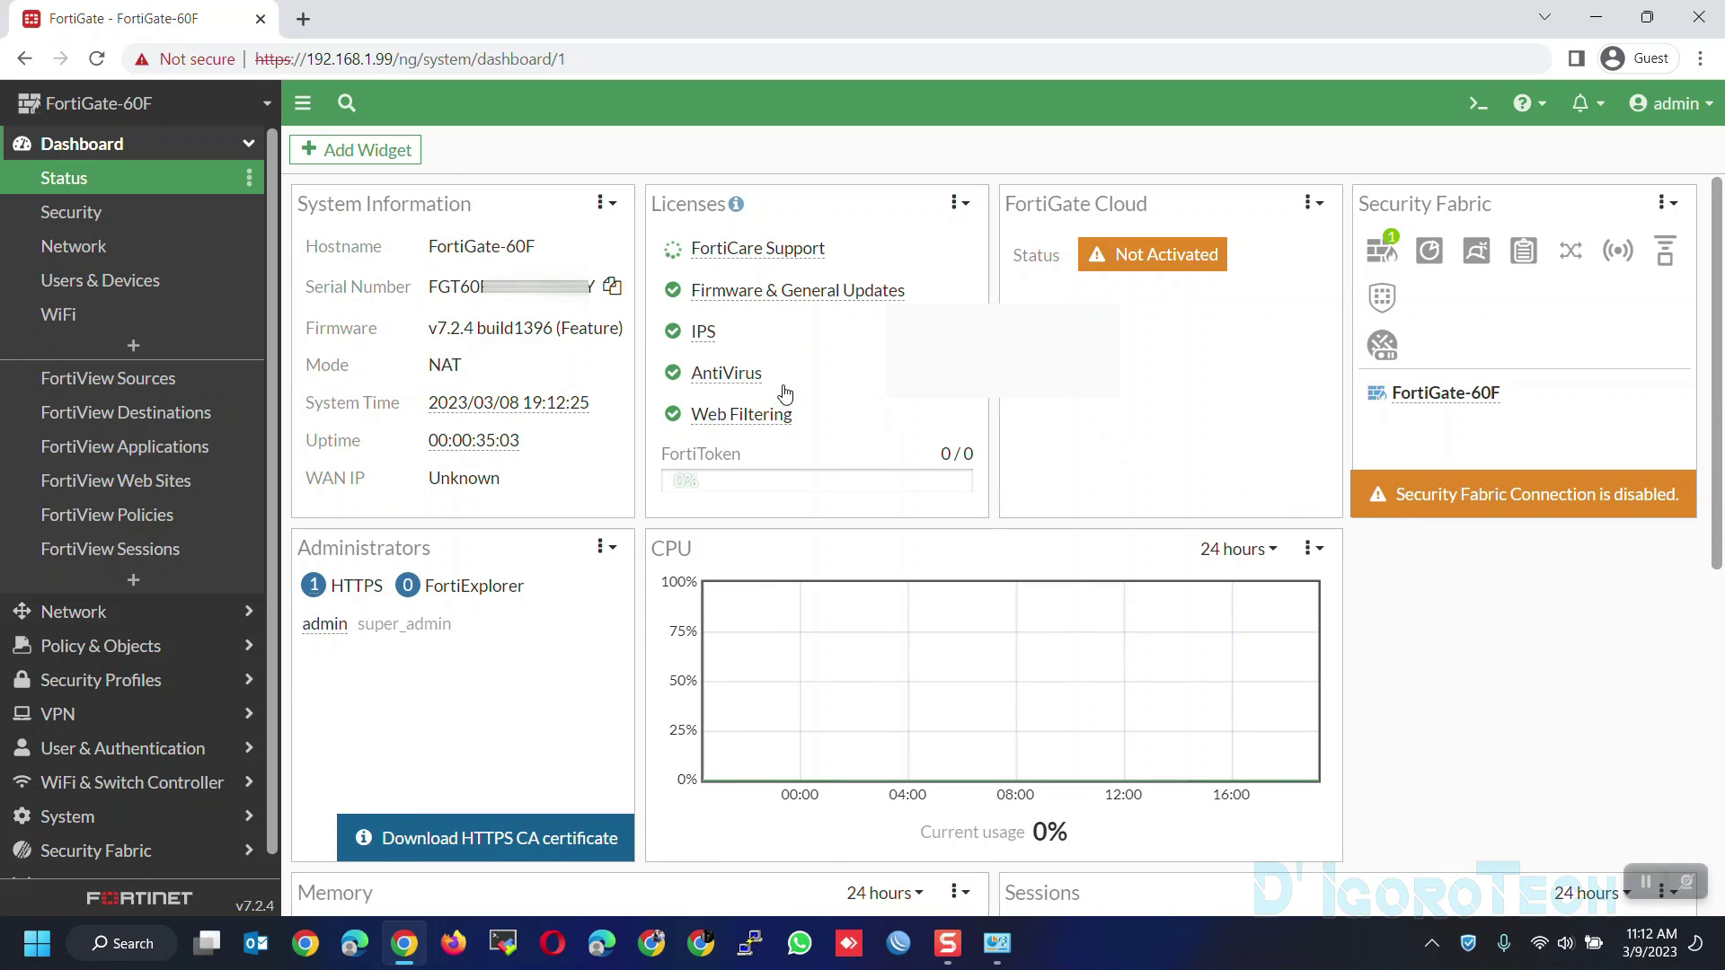
pyautogui.click(362, 147)
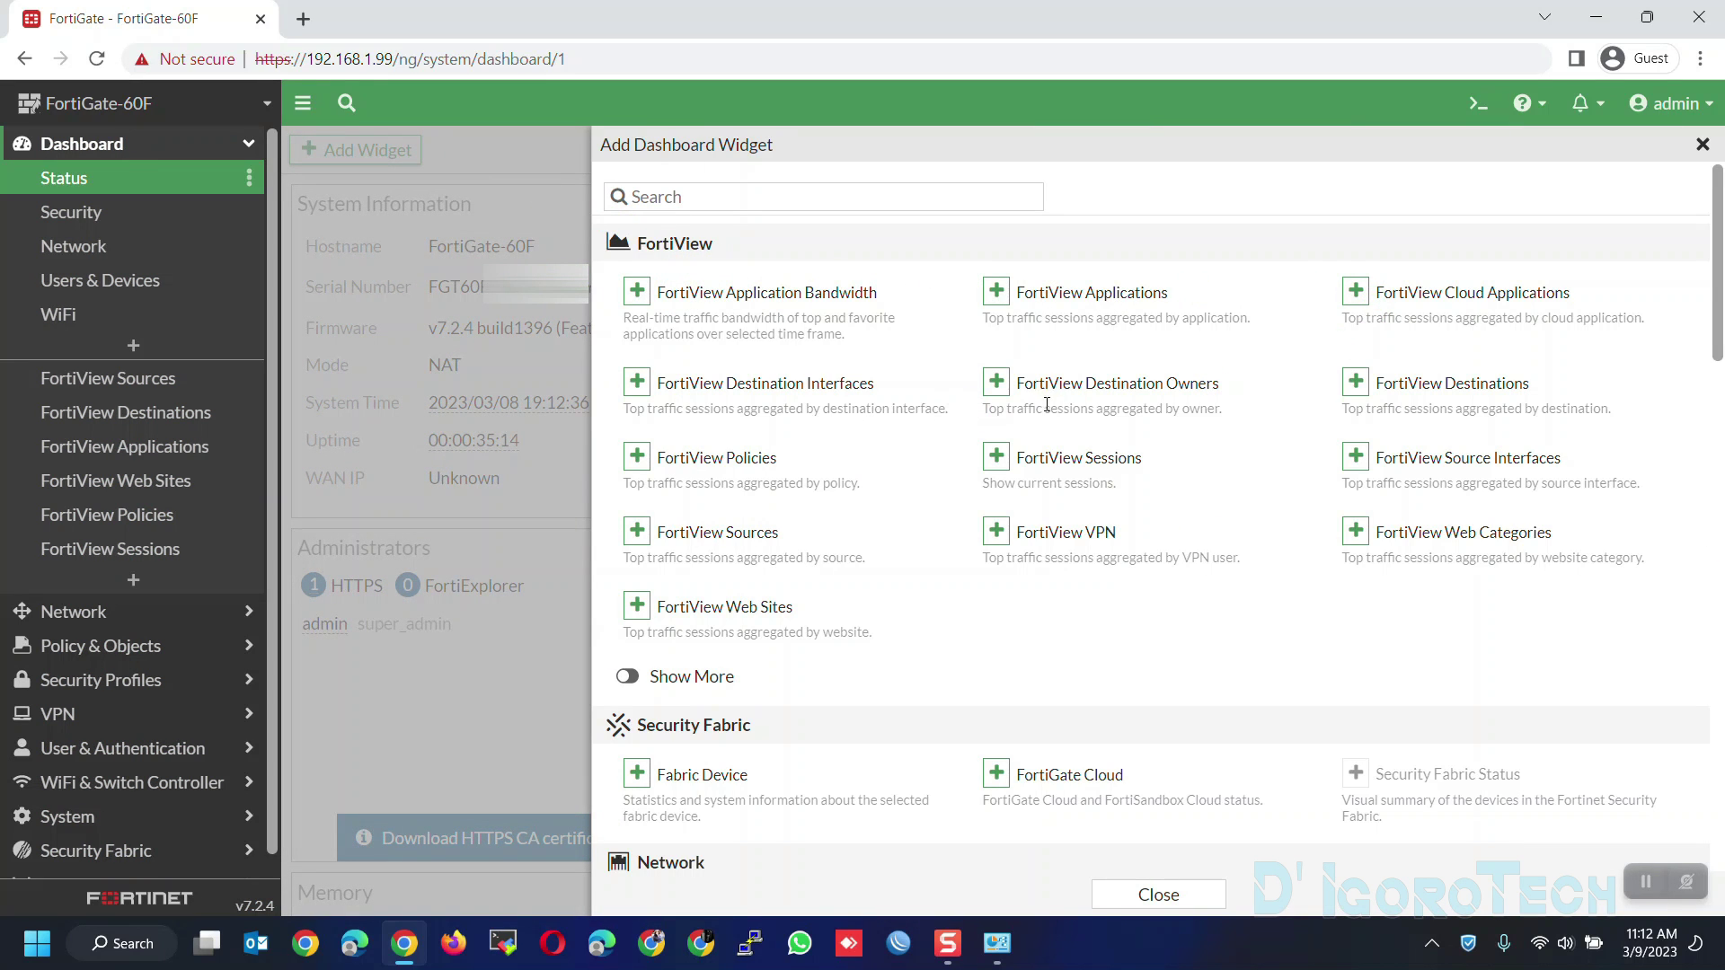
pyautogui.click(629, 678)
pyautogui.scroll(-2, 918, 656)
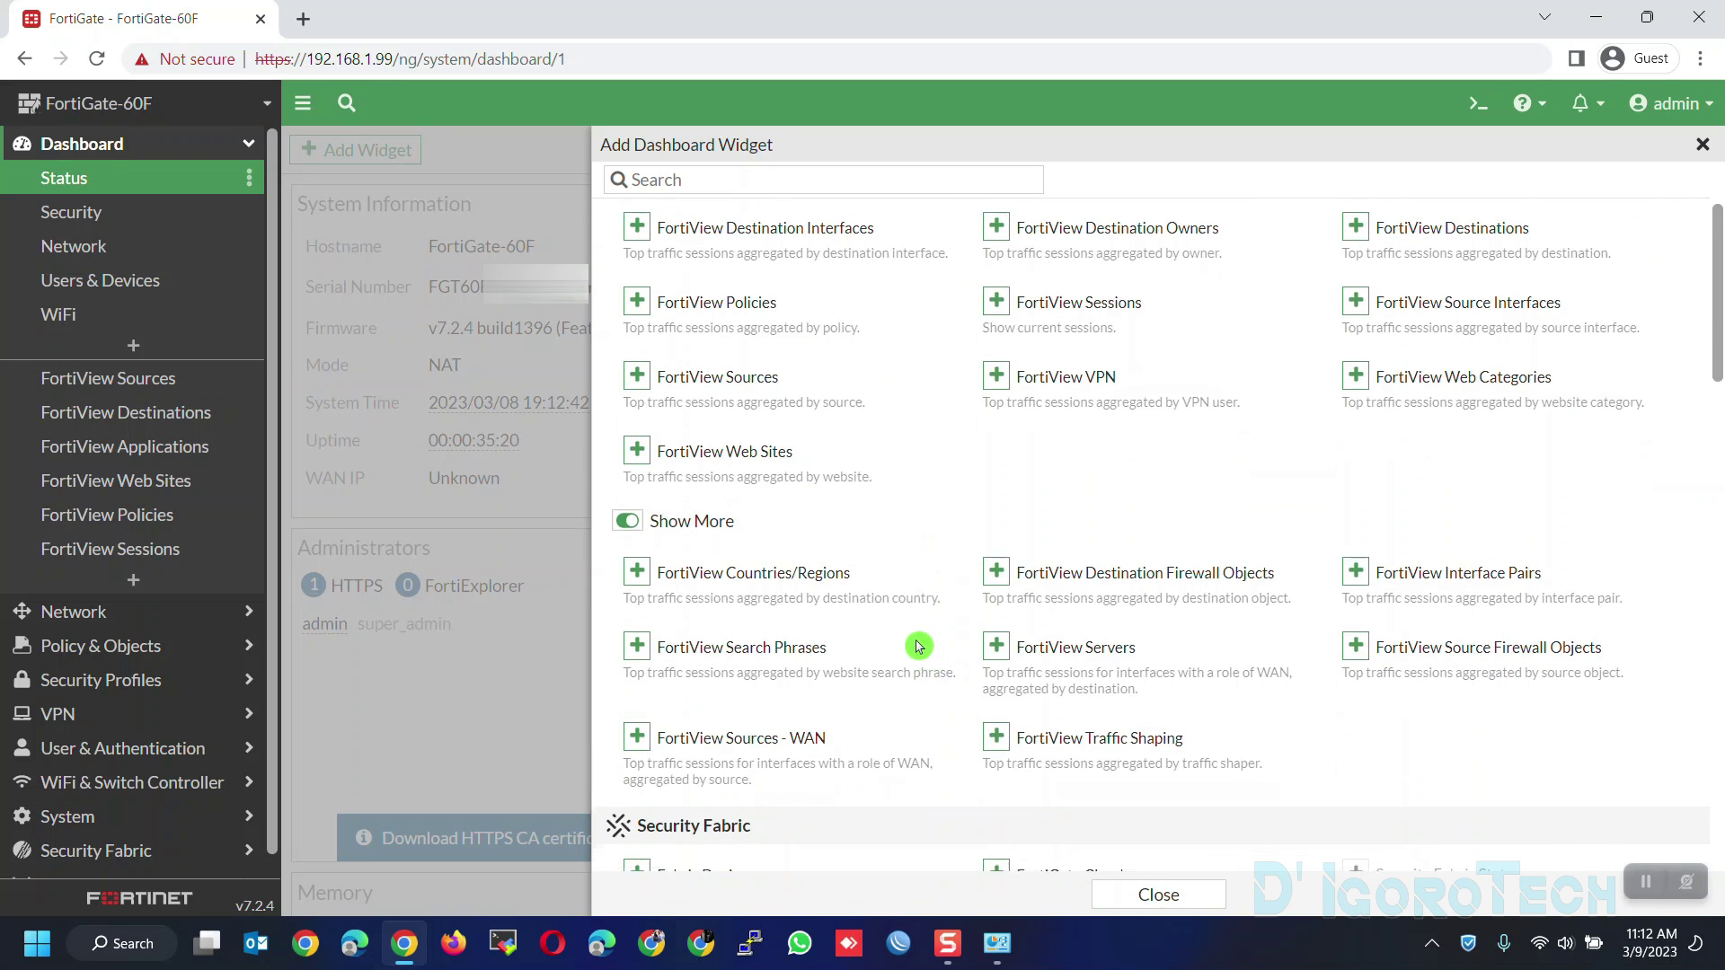
pyautogui.scroll(-2, 918, 646)
pyautogui.scroll(-4, 982, 550)
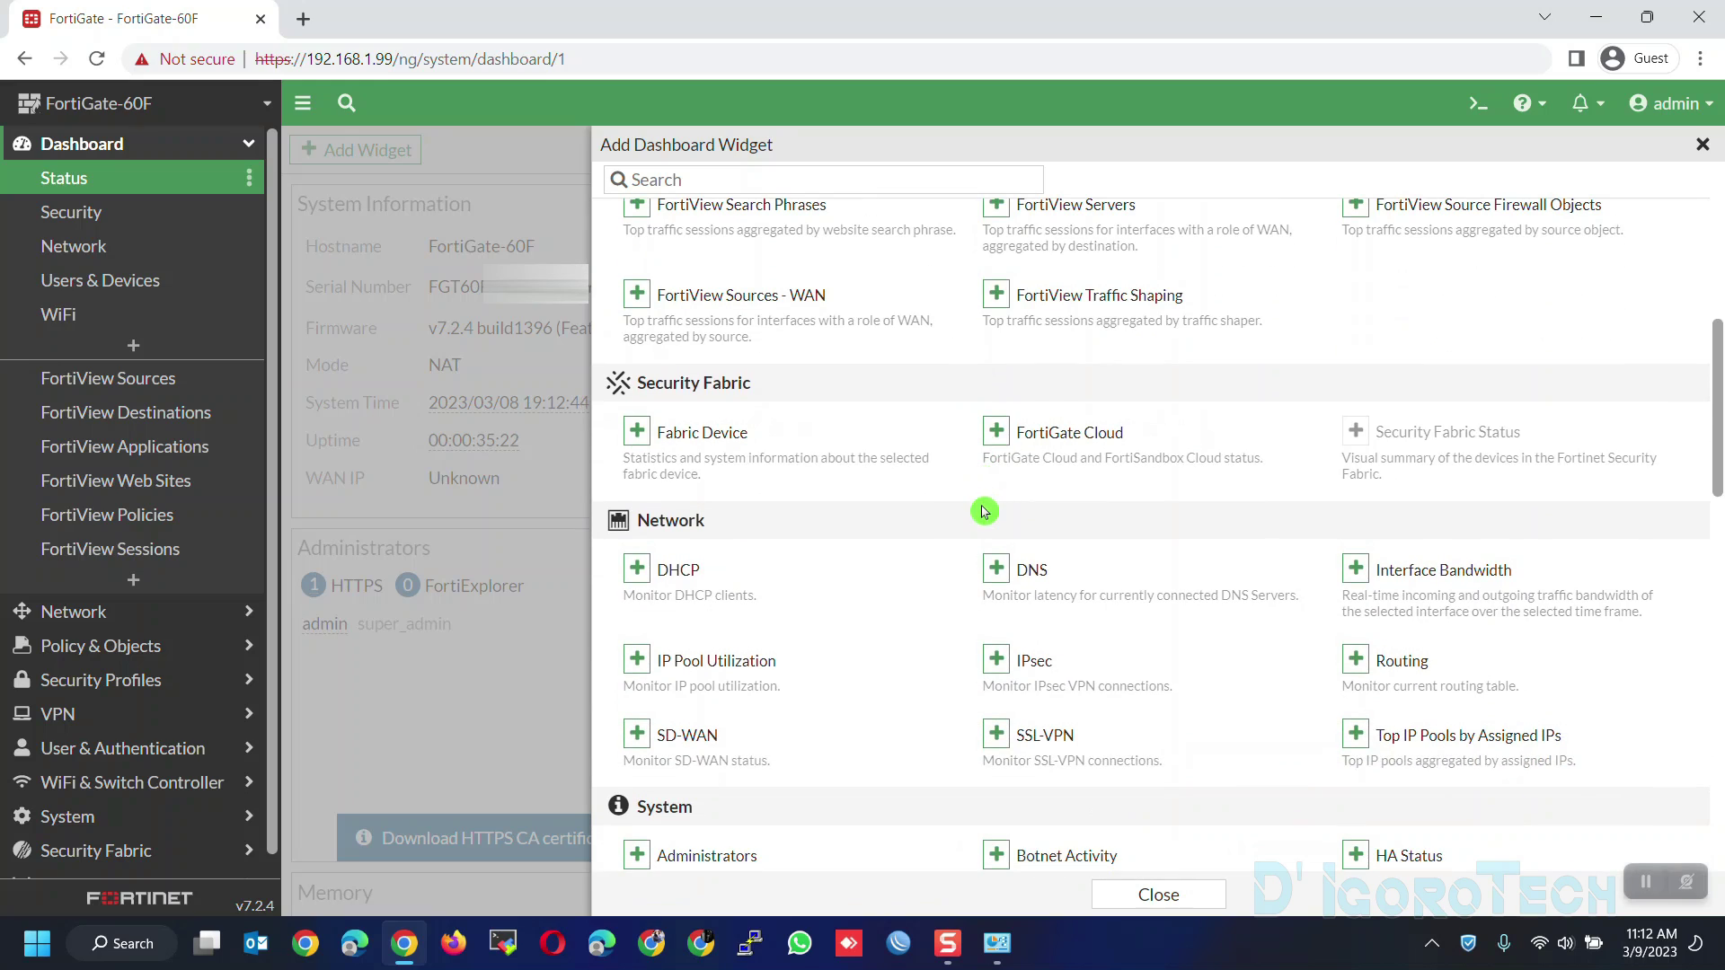
pyautogui.scroll(-2, 979, 463)
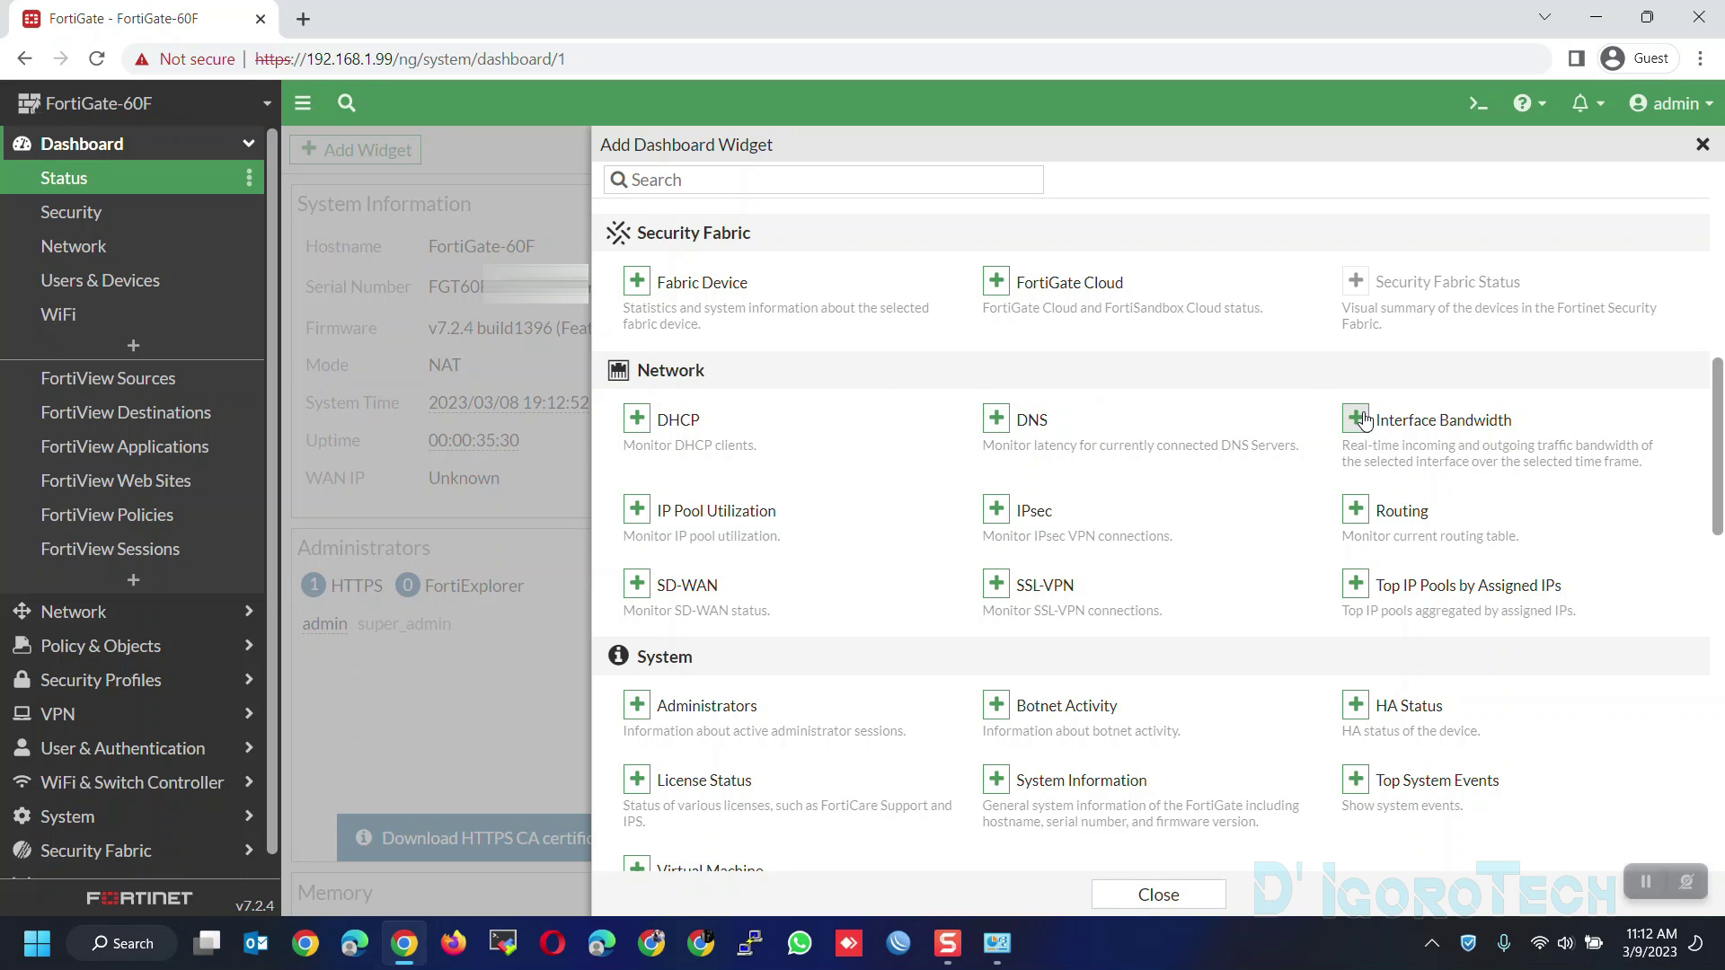
pyautogui.click(1356, 419)
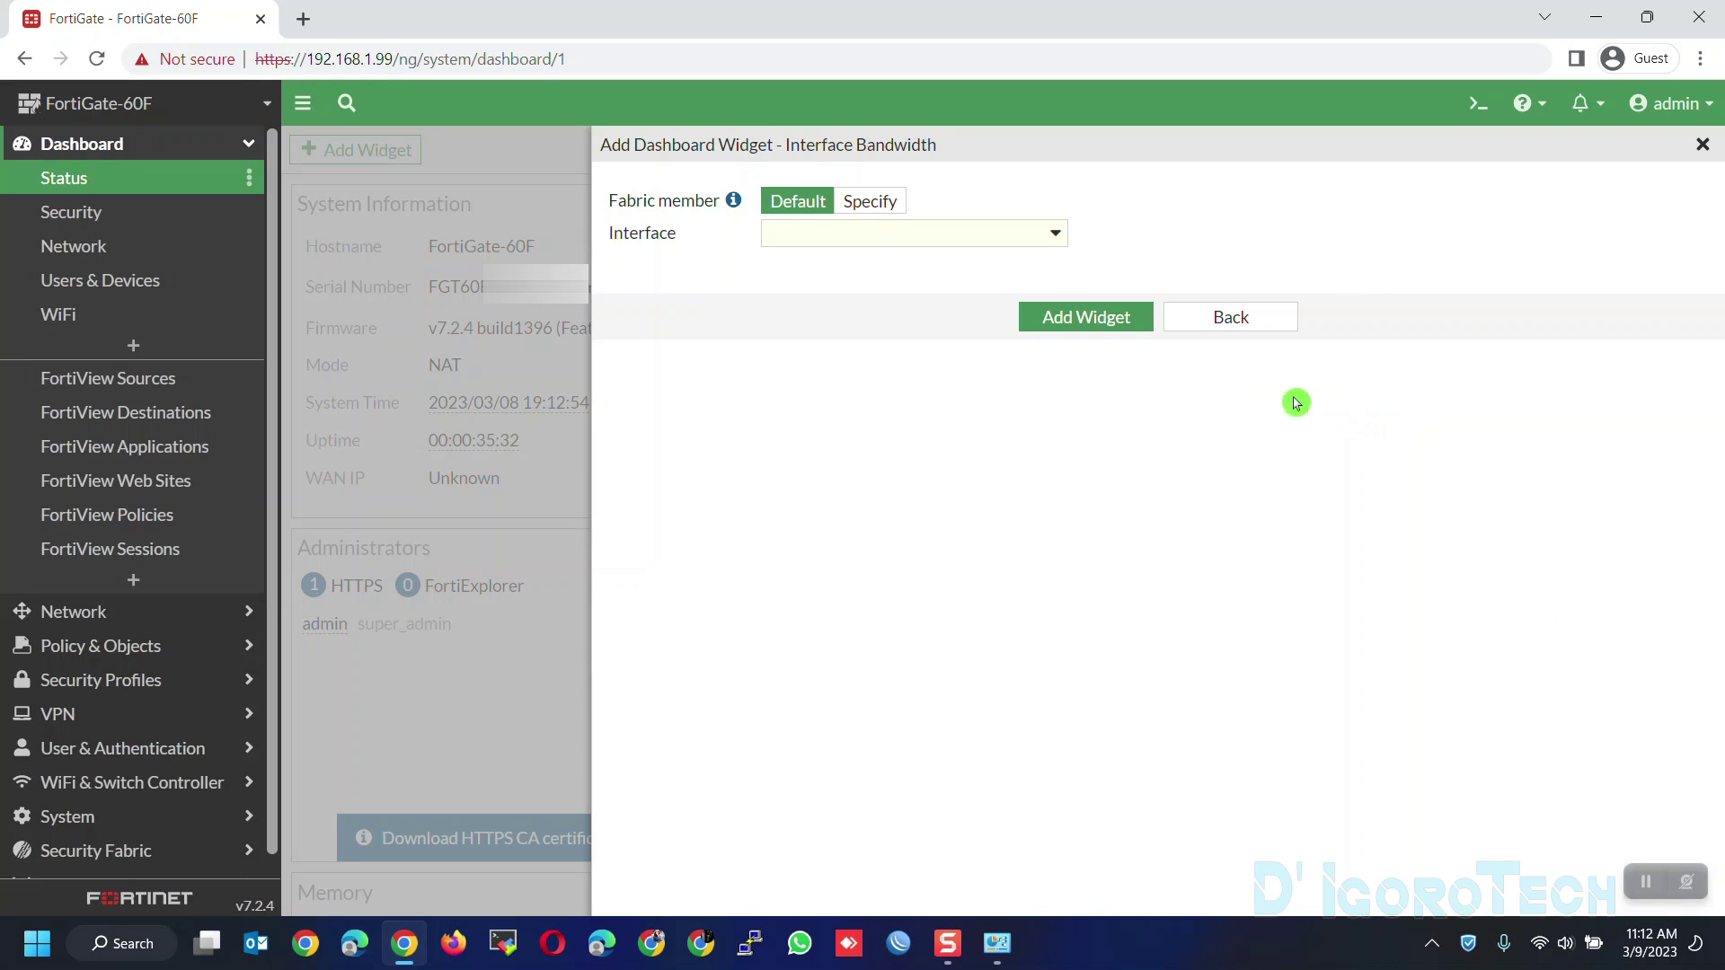
# - Add the Interface Bandwidth widget monitoring wan1 and close the Add Widget panel
pyautogui.click(889, 246)
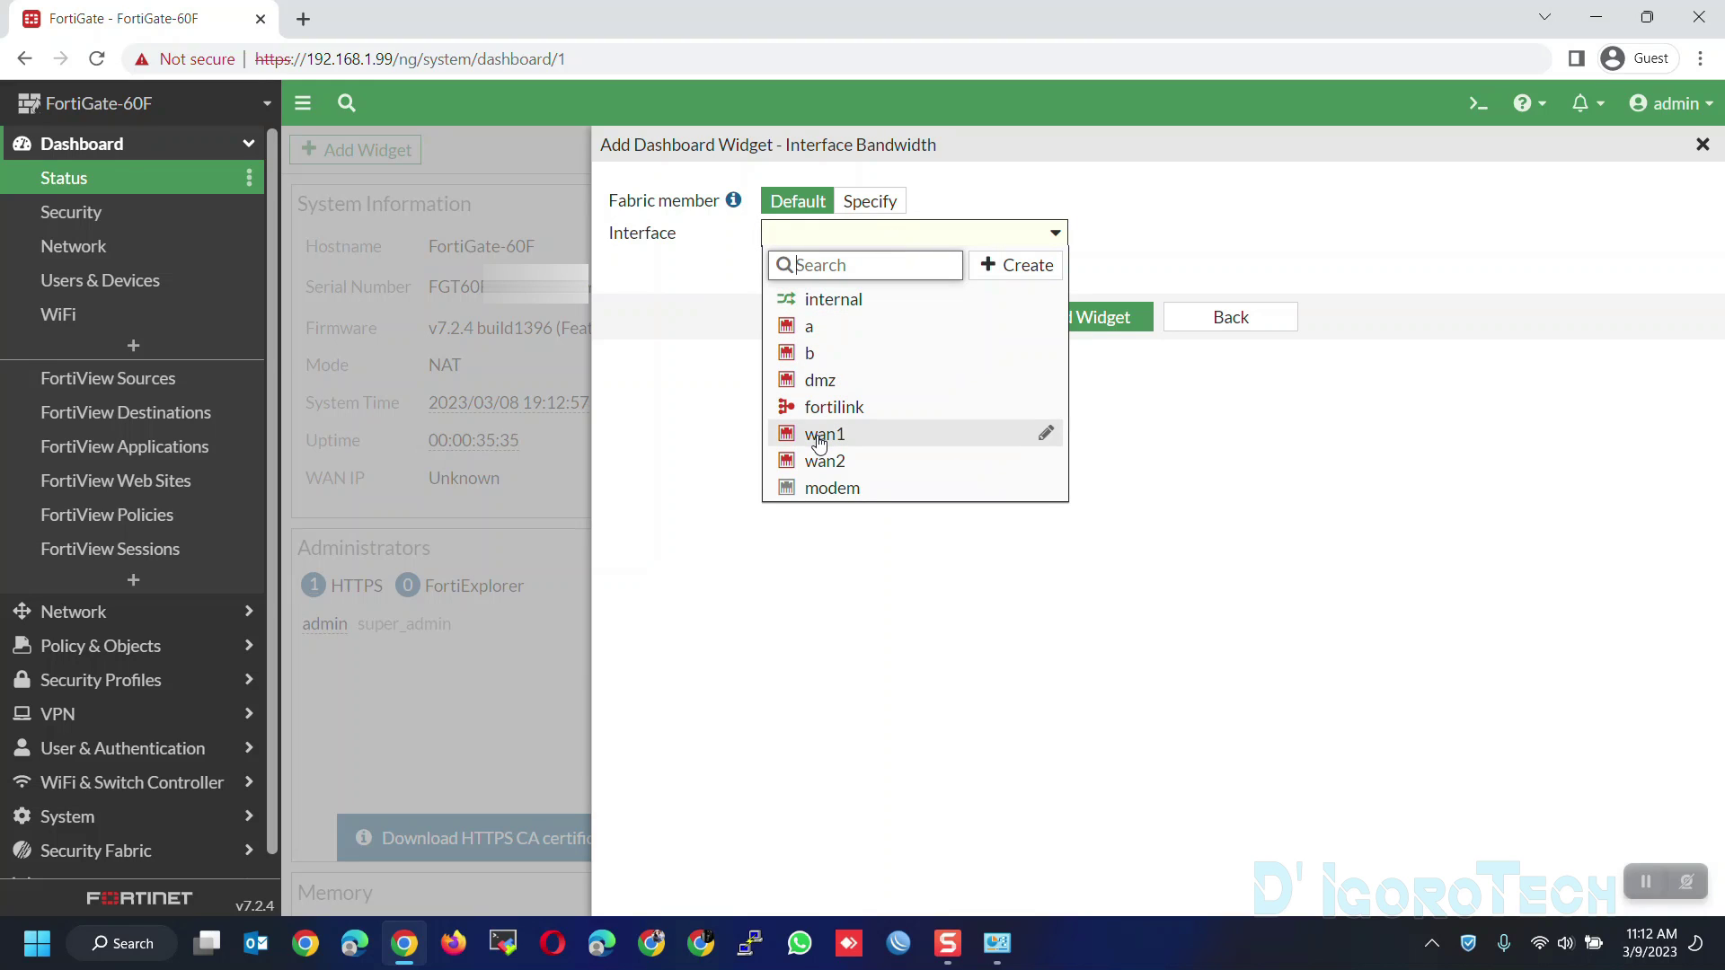
pyautogui.moveTo(818, 440)
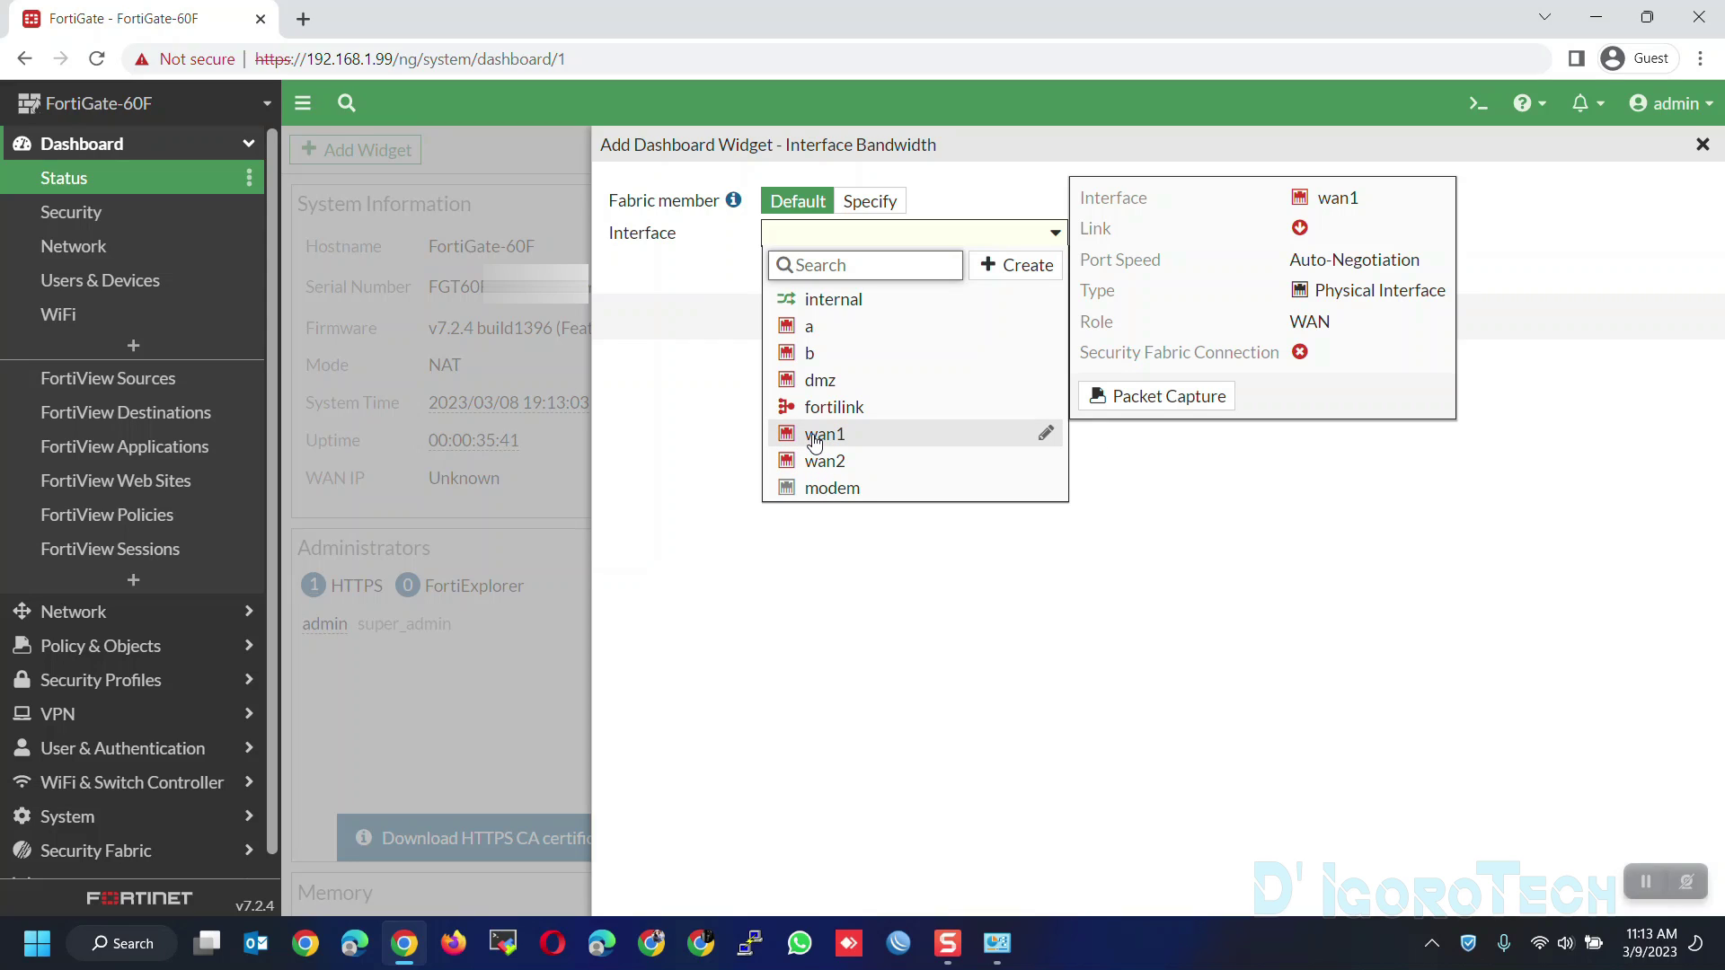
pyautogui.click(815, 436)
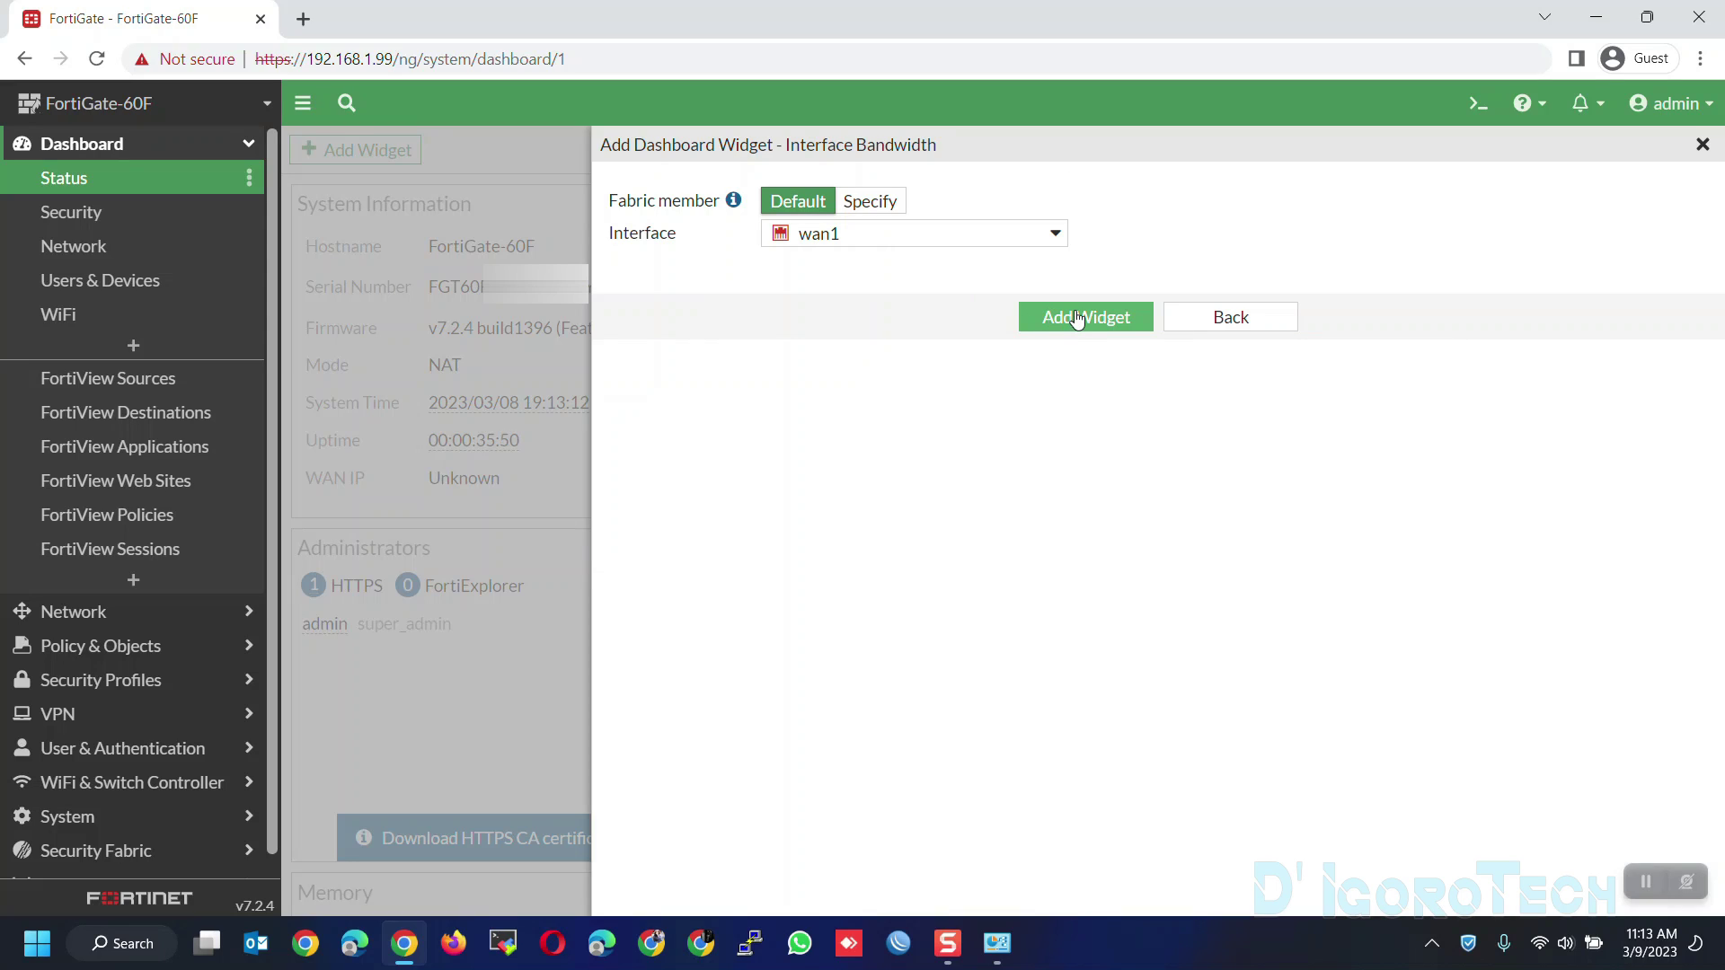
pyautogui.click(1077, 319)
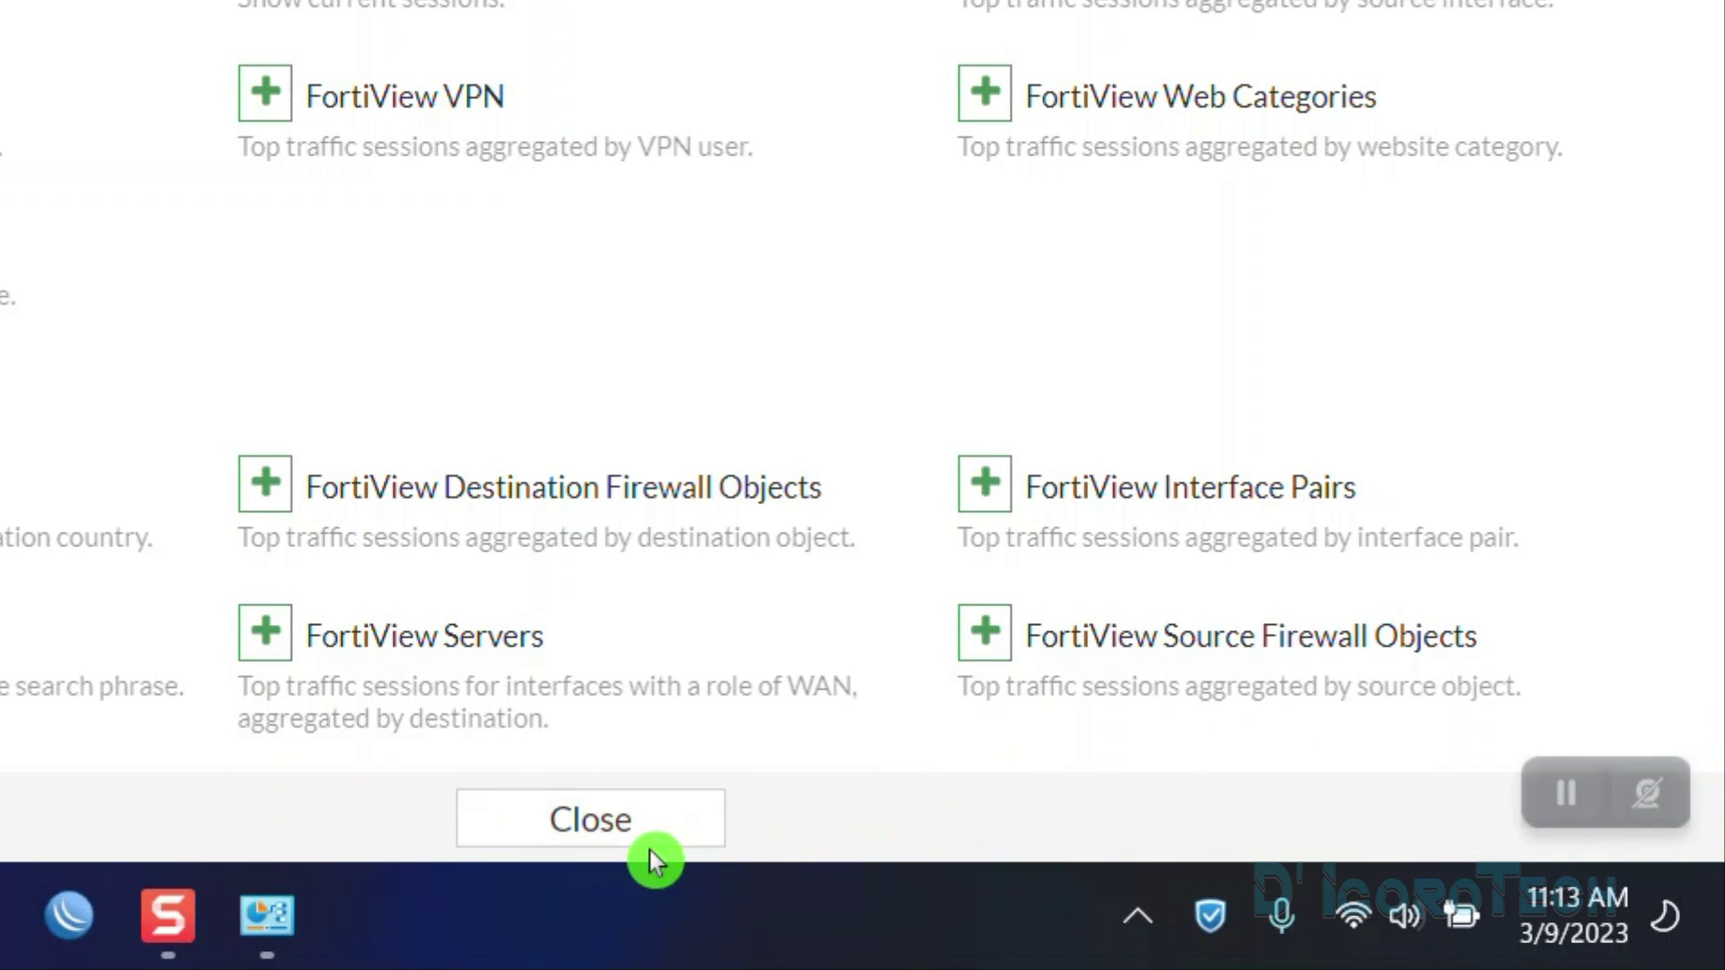
pyautogui.click(589, 826)
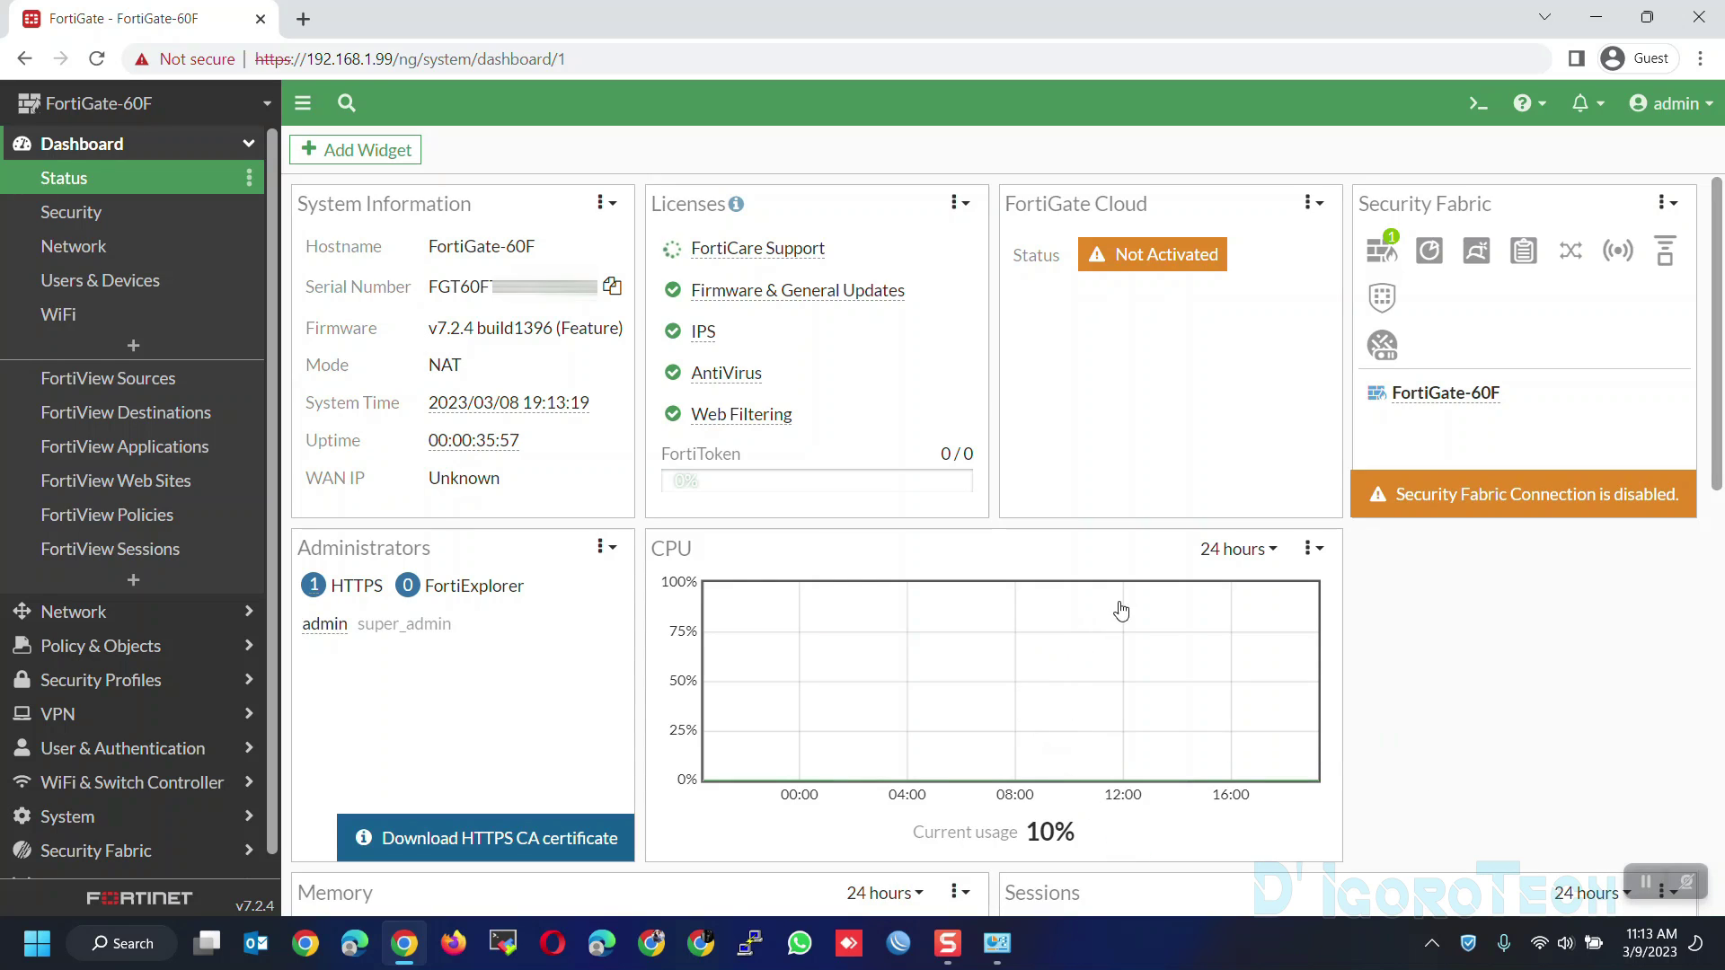
# - Try 24 hours and 1 week on the Bandwidth - wan1 chart, then set it back to 1 hour
pyautogui.scroll(-8, 1121, 611)
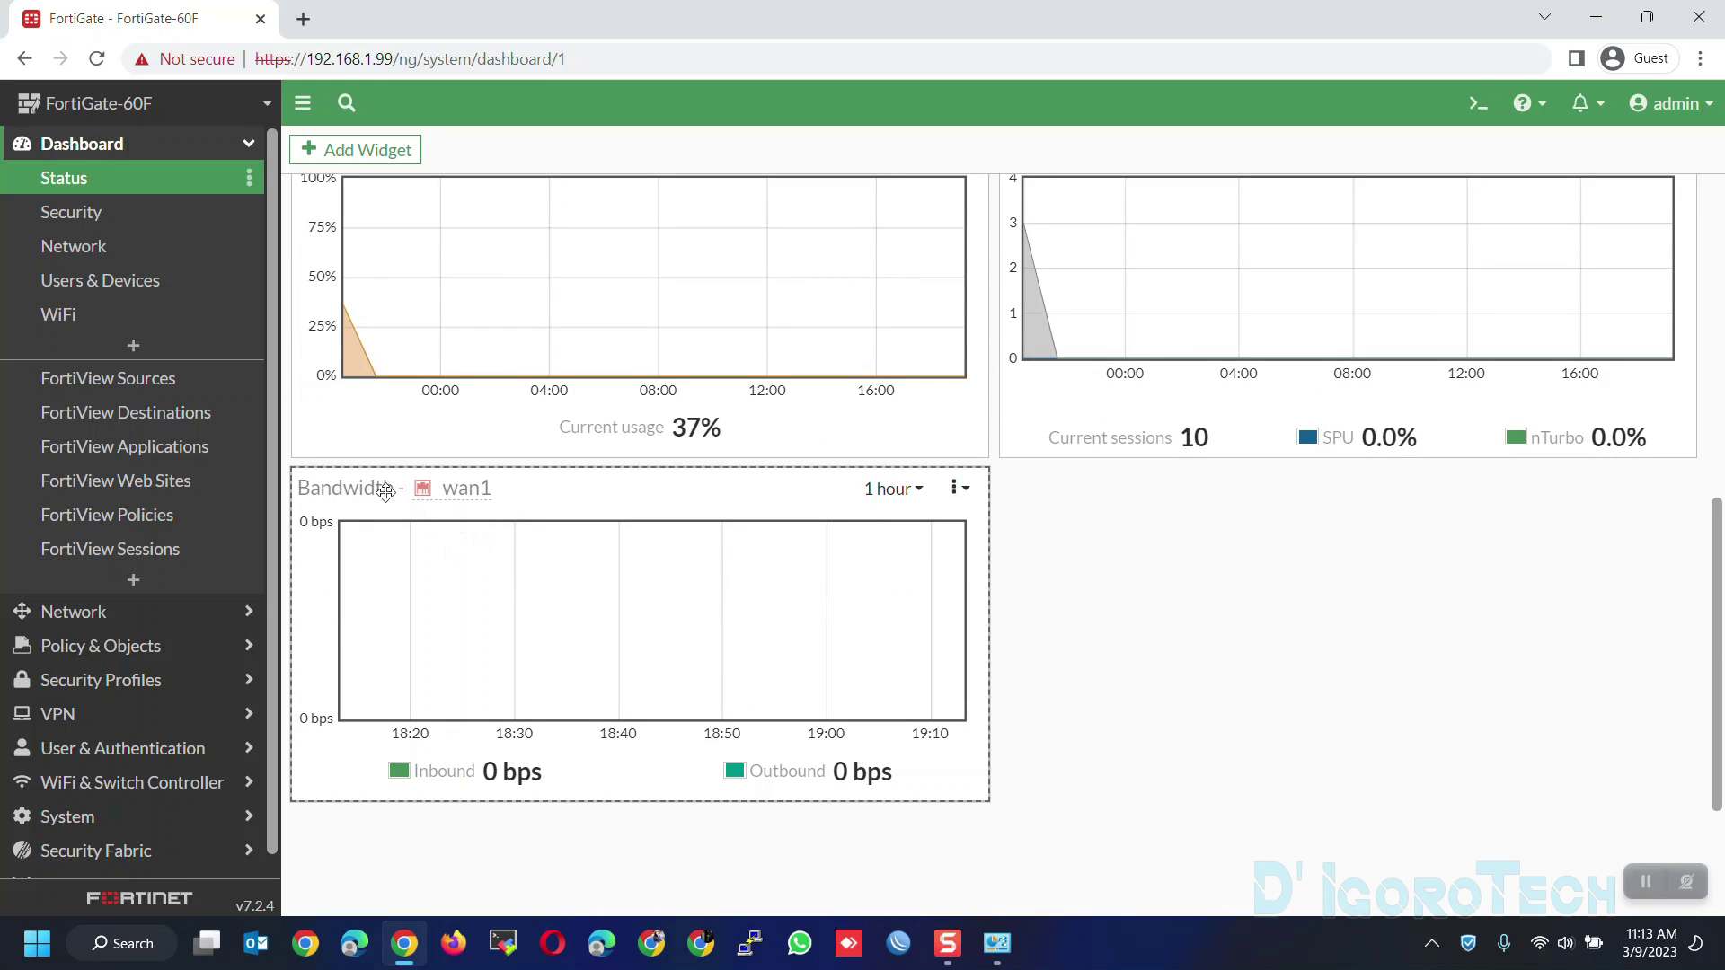
pyautogui.scroll(-2, 828, 500)
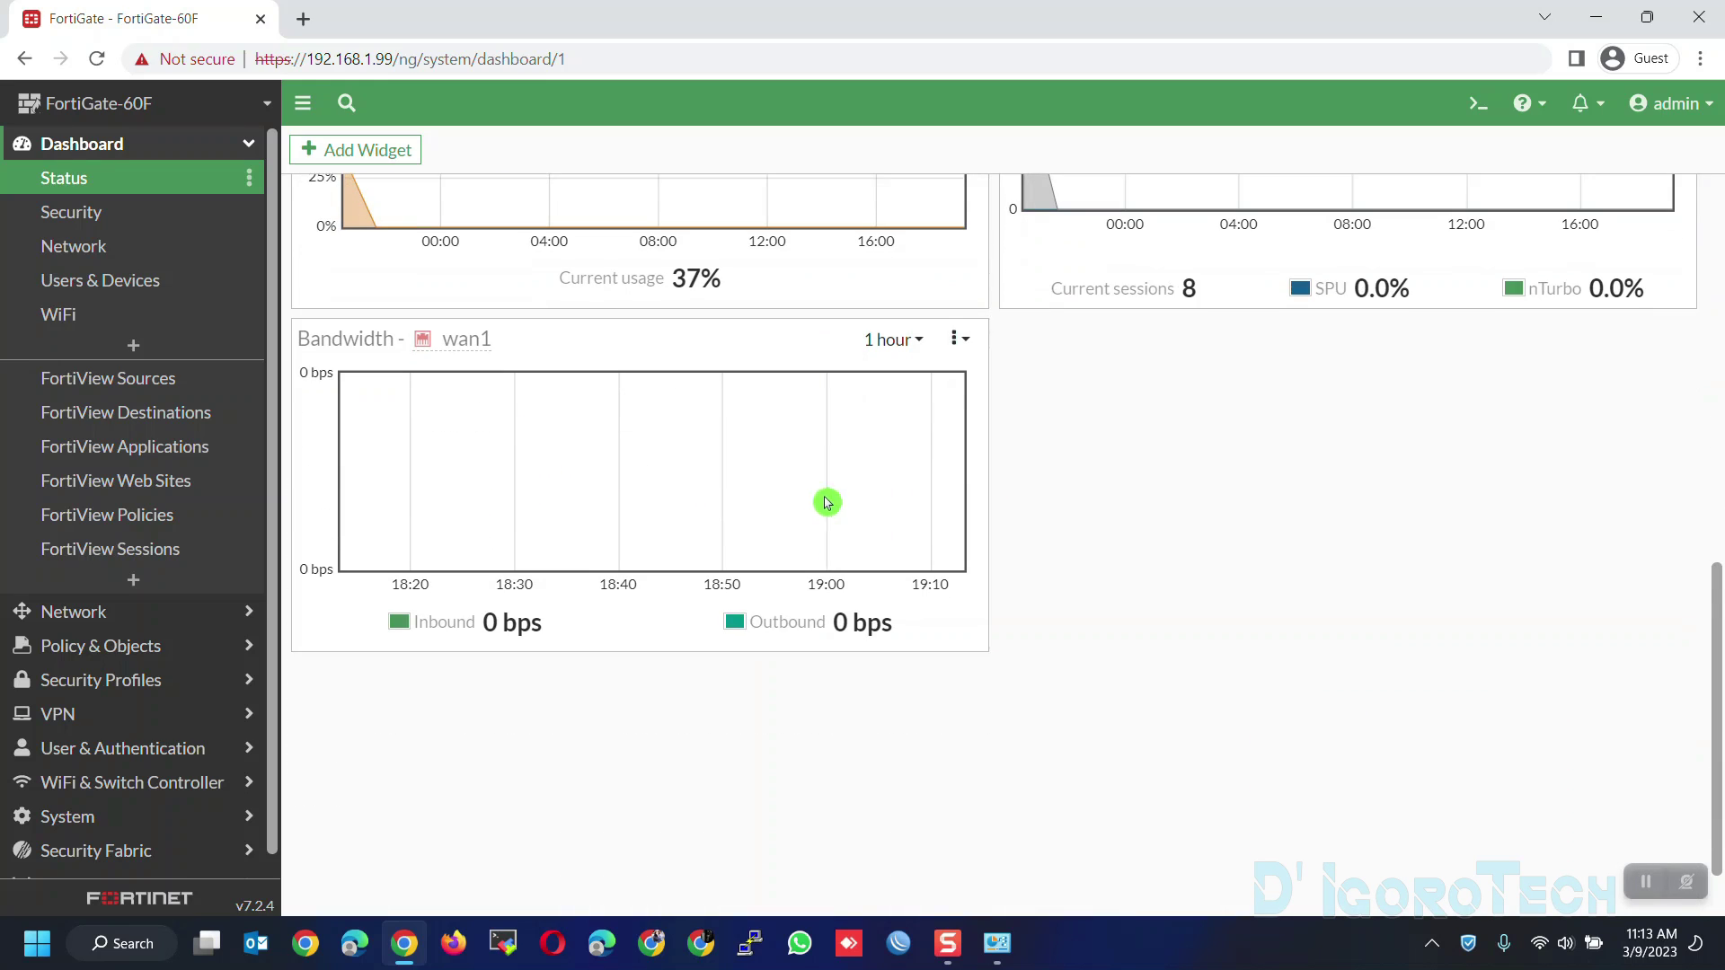
pyautogui.click(889, 340)
pyautogui.click(887, 405)
pyautogui.click(890, 339)
pyautogui.click(889, 430)
pyautogui.click(889, 340)
pyautogui.click(888, 370)
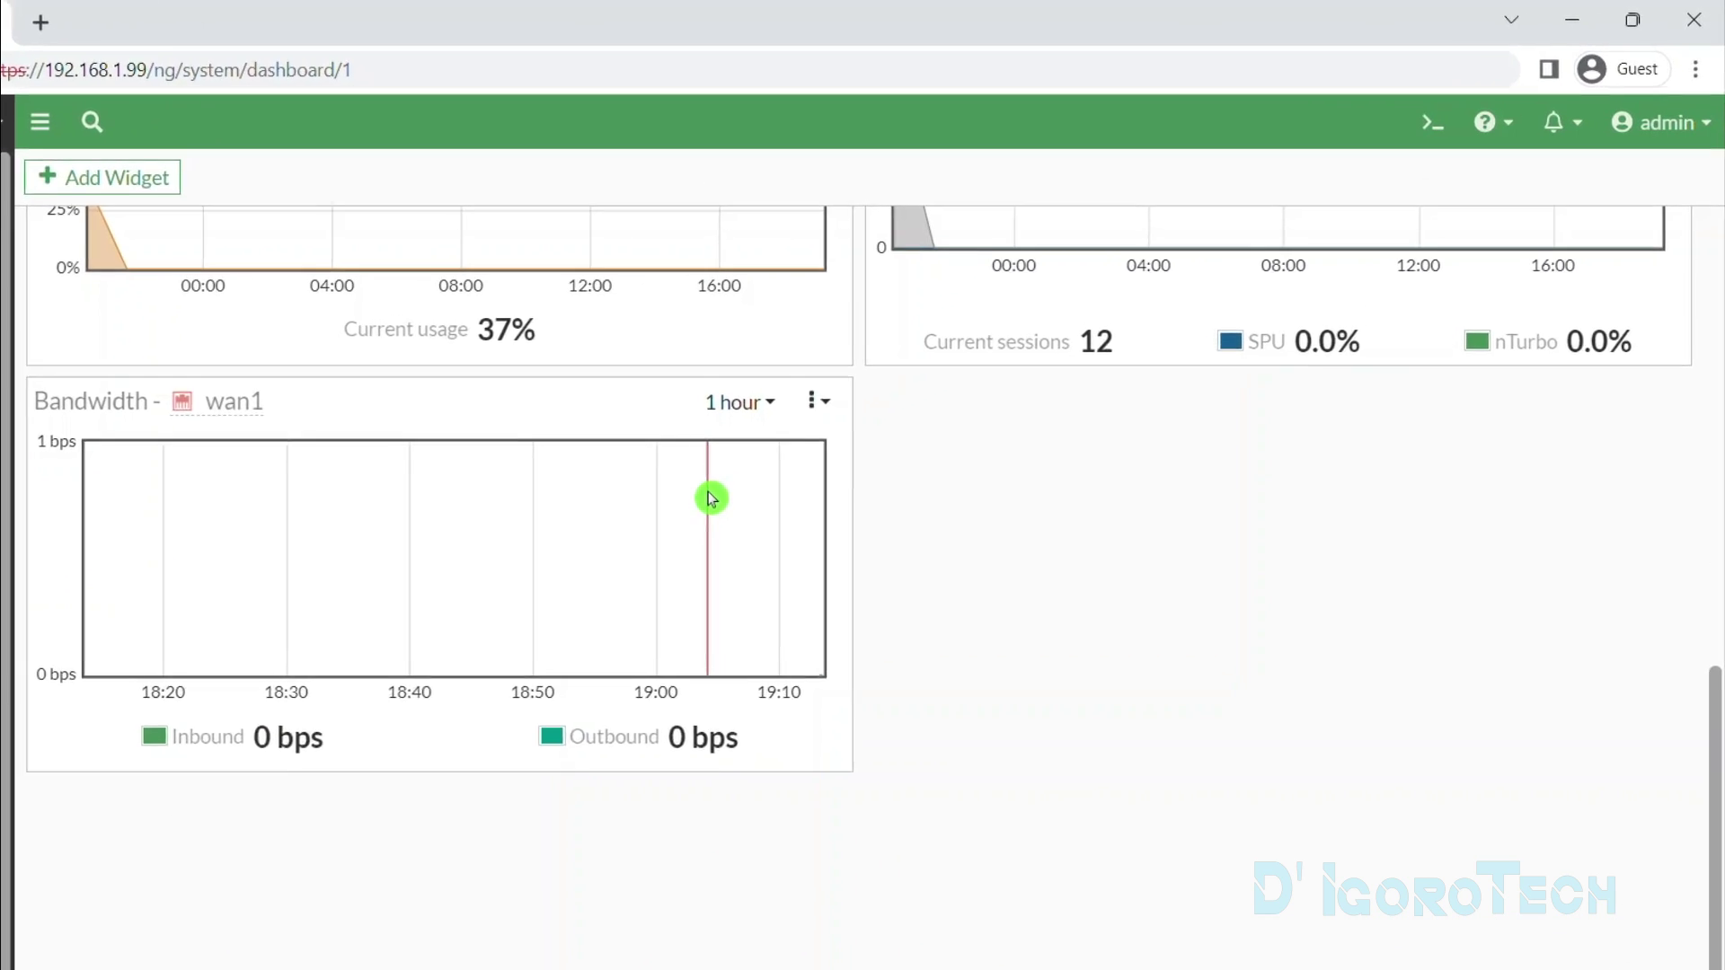
pyautogui.scroll(10, 885, 419)
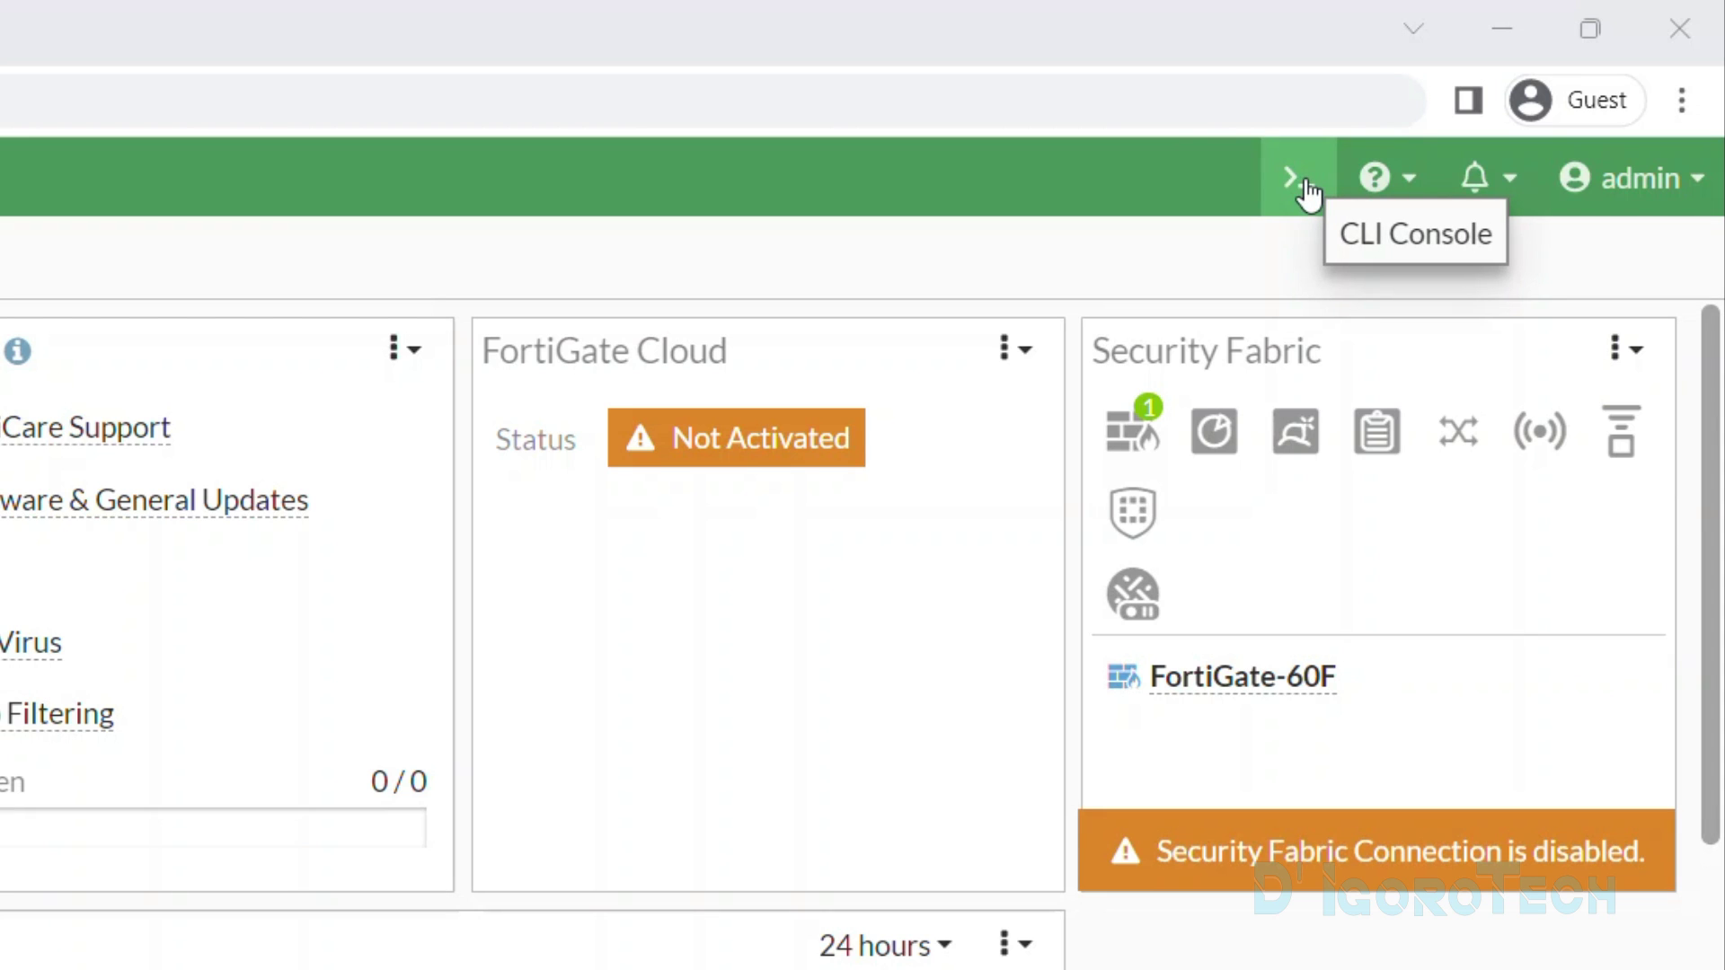
pyautogui.click(1305, 182)
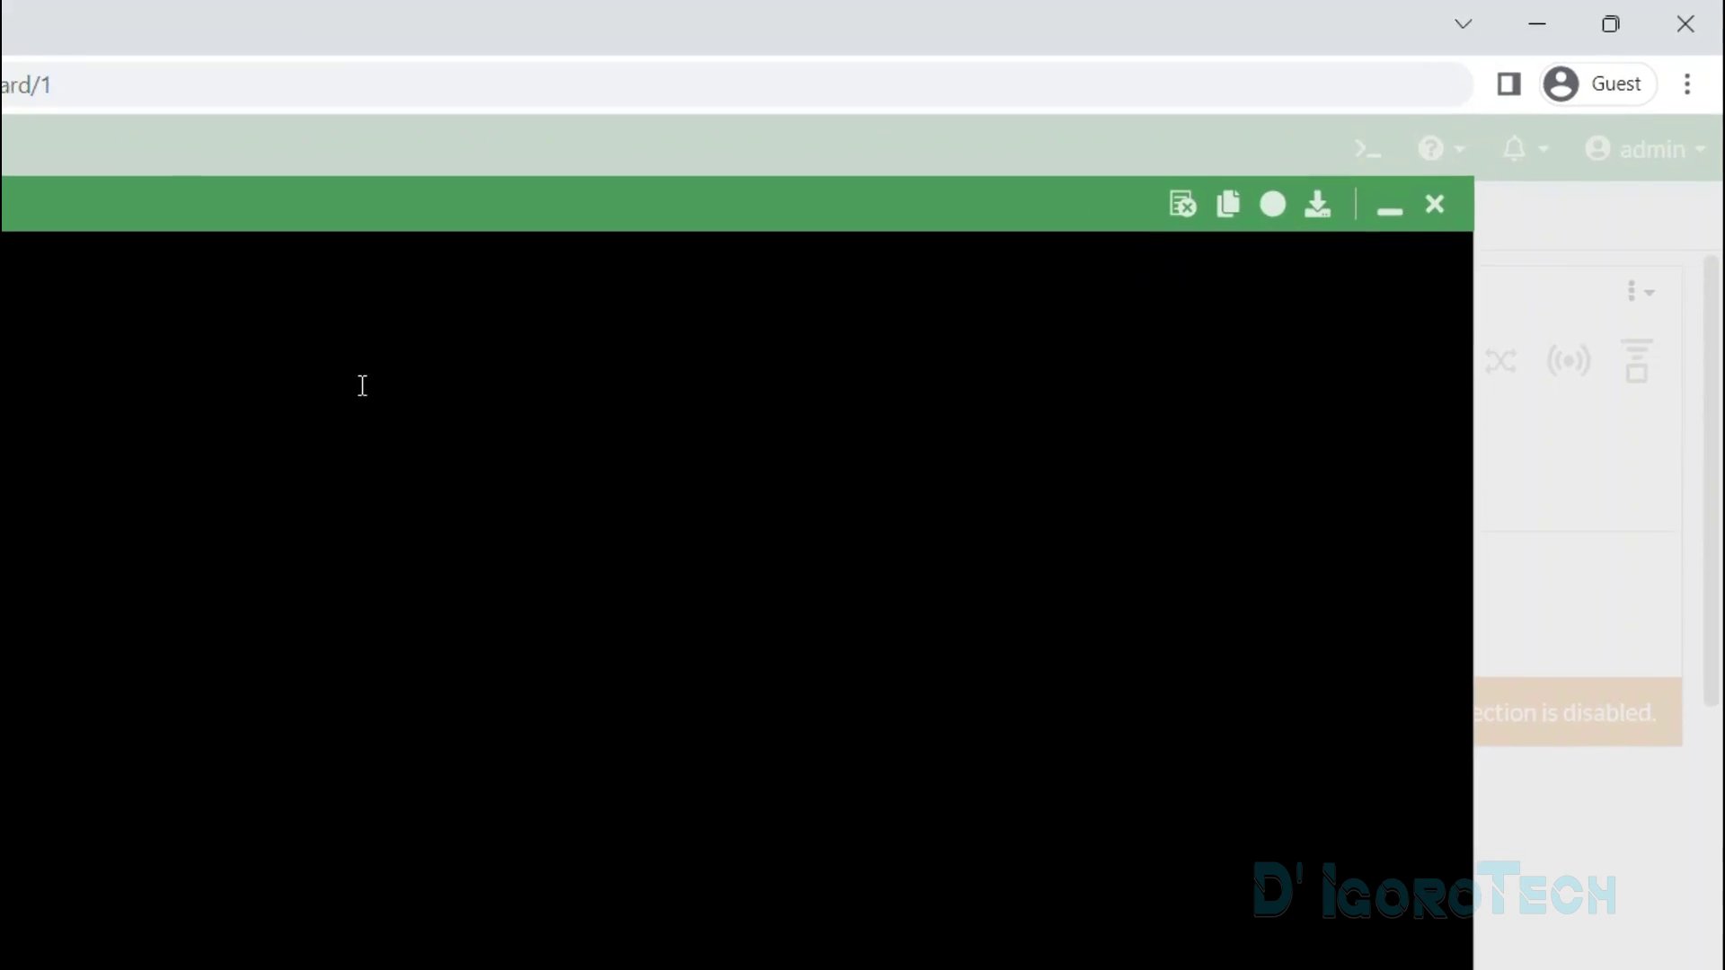
pyautogui.write('get sys stat')
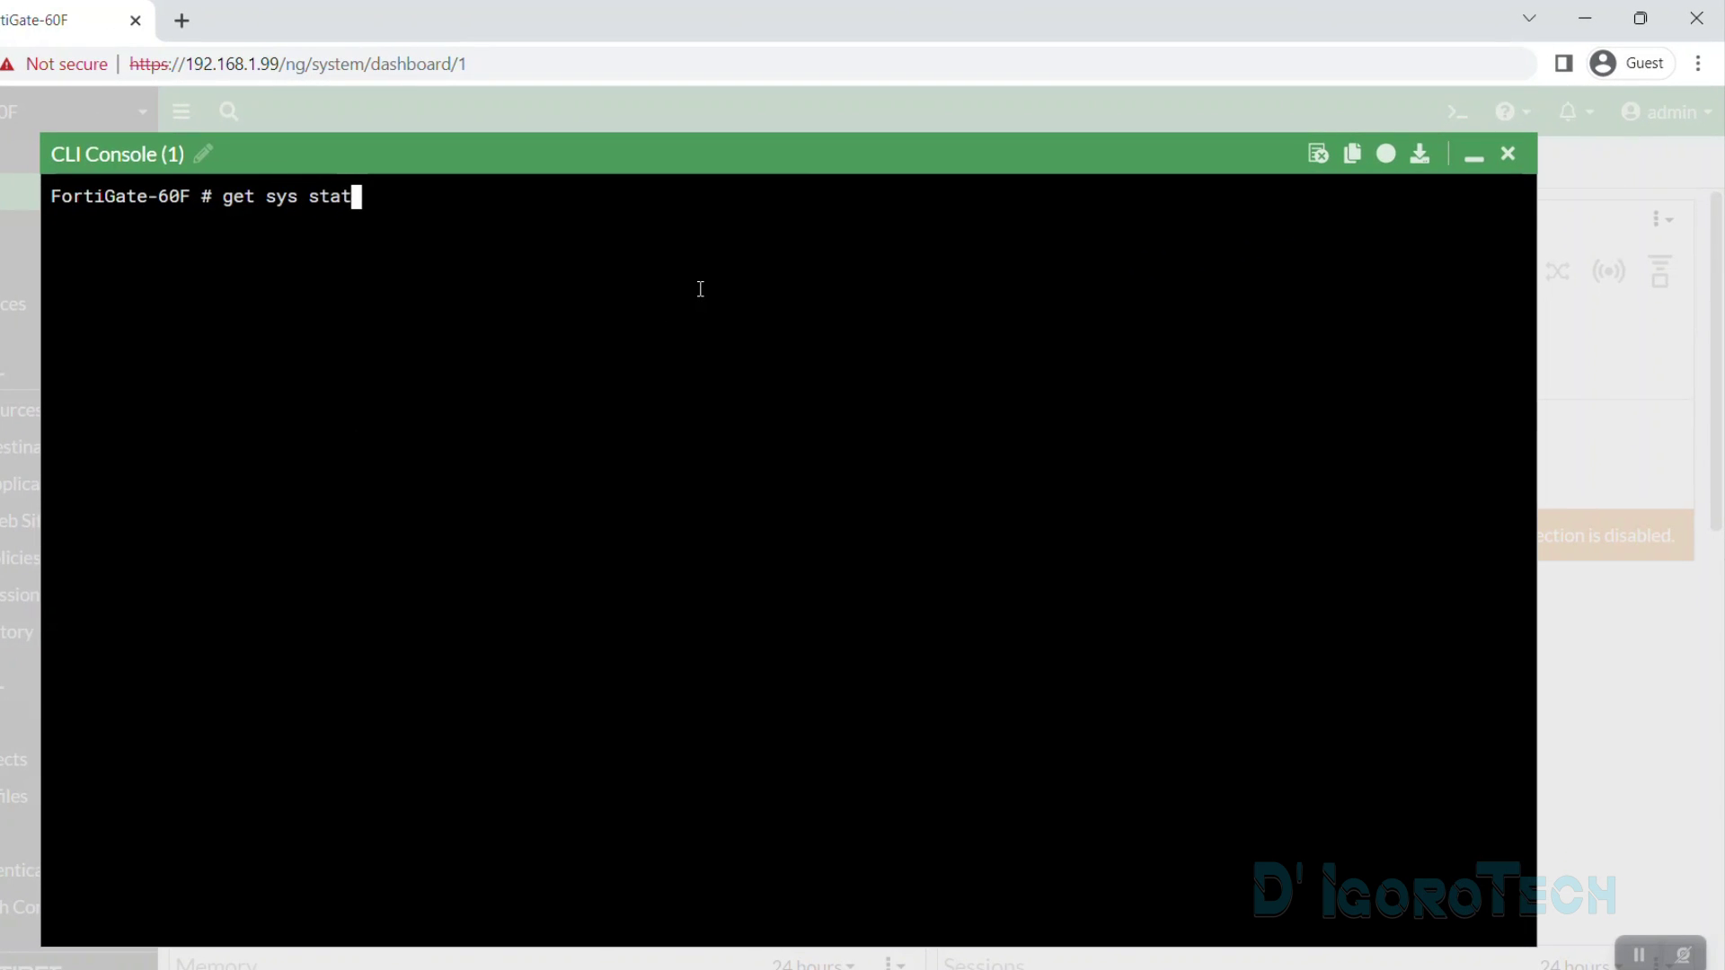
pyautogui.press('Return')
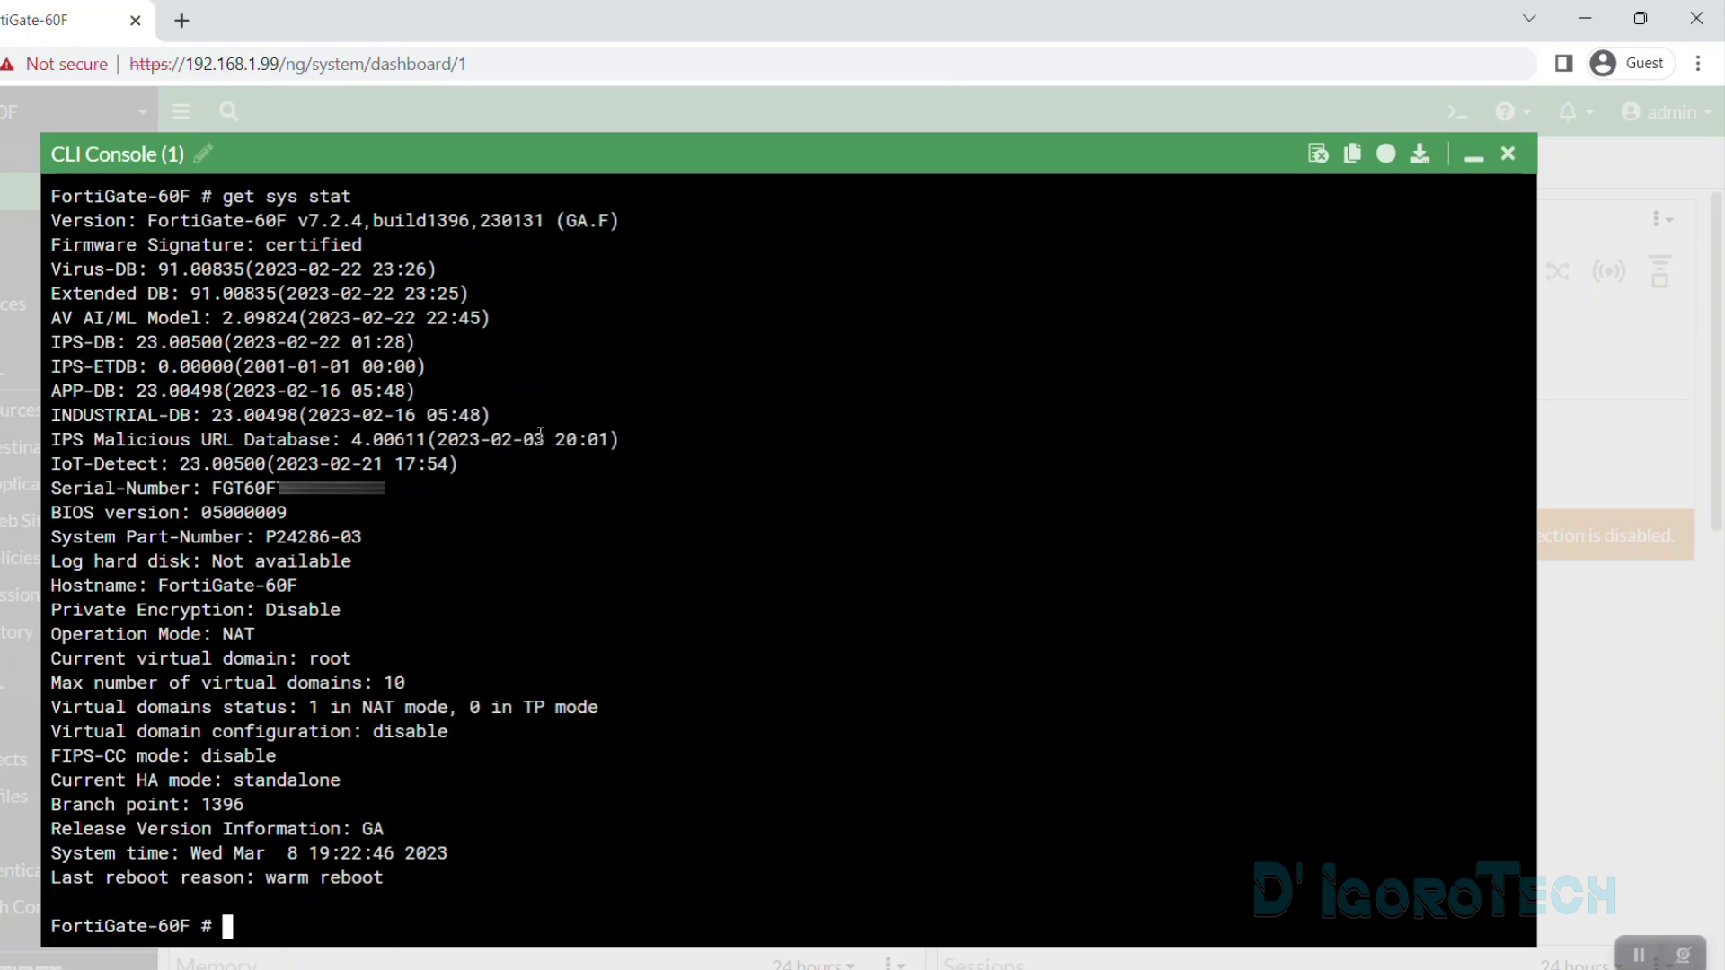
pyautogui.click(1506, 153)
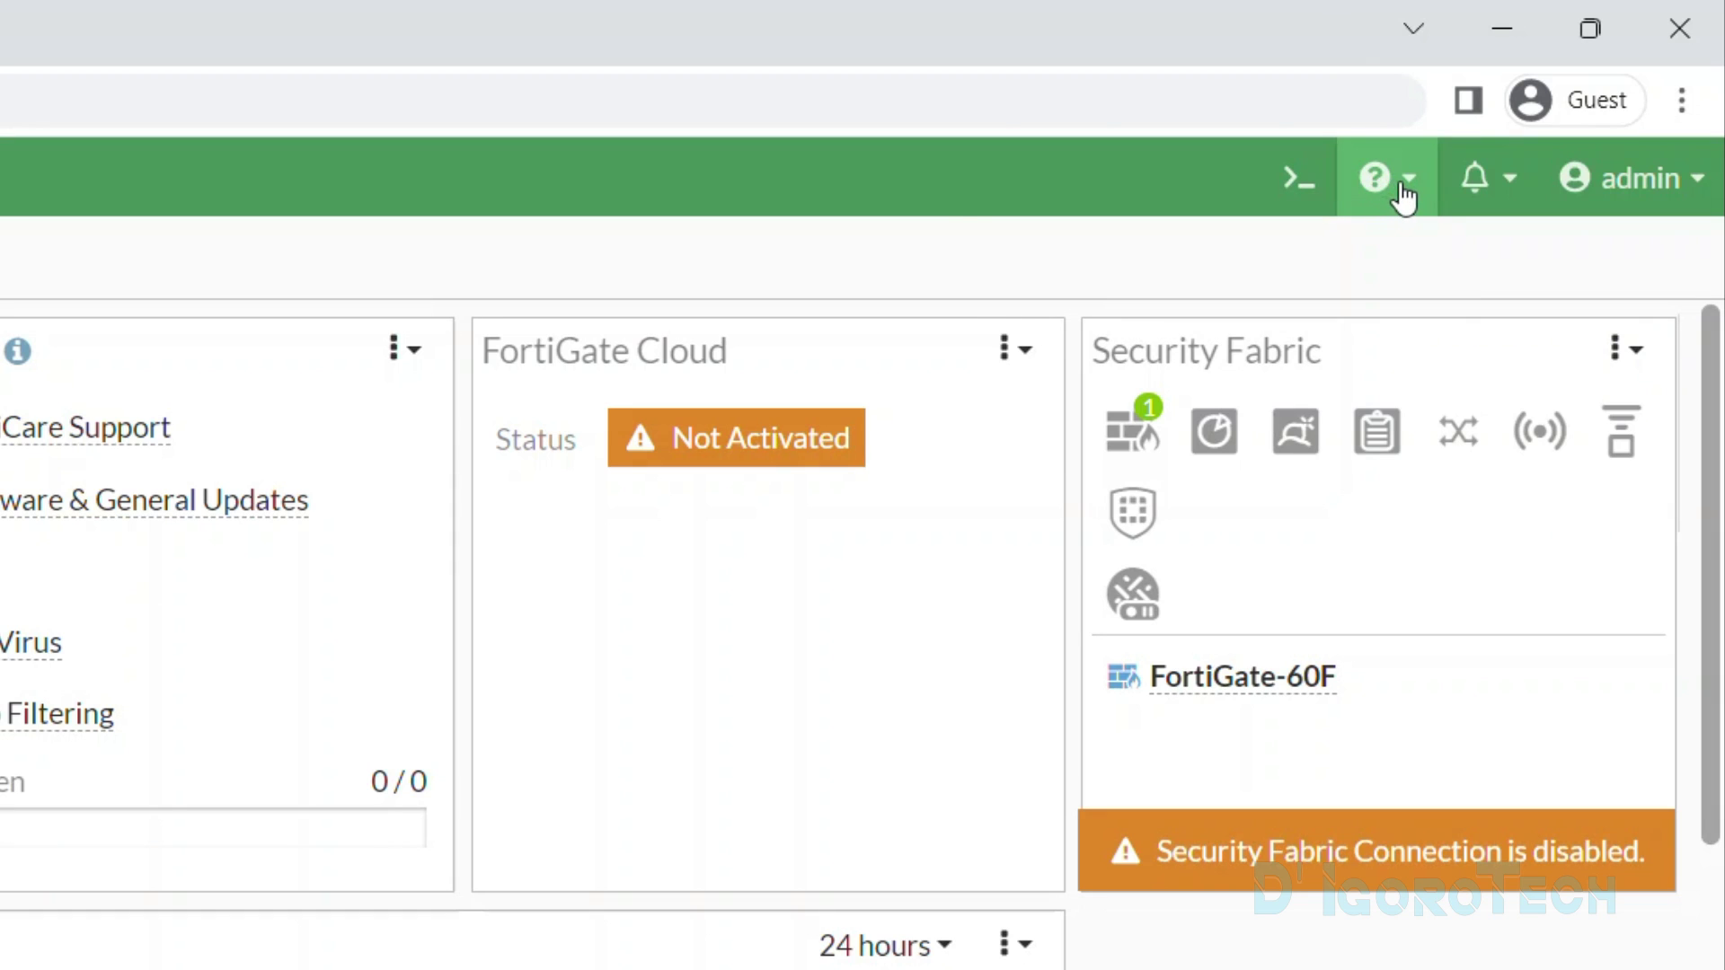
pyautogui.click(1523, 123)
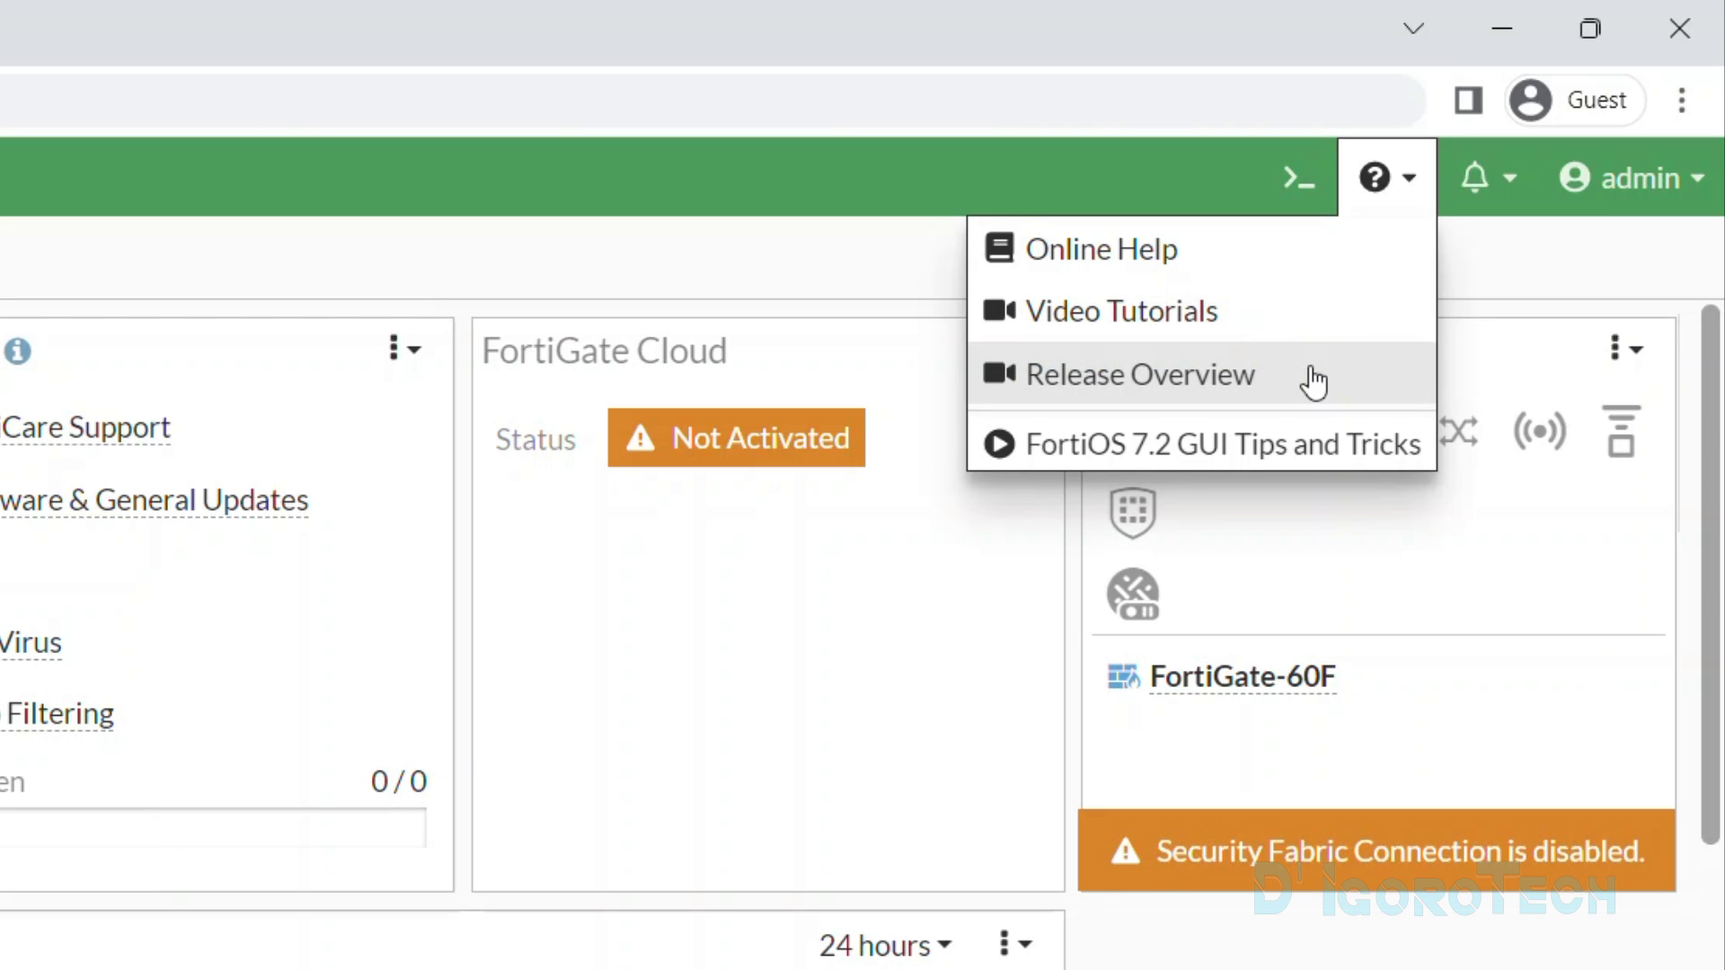
pyautogui.click(1413, 178)
pyautogui.click(1505, 199)
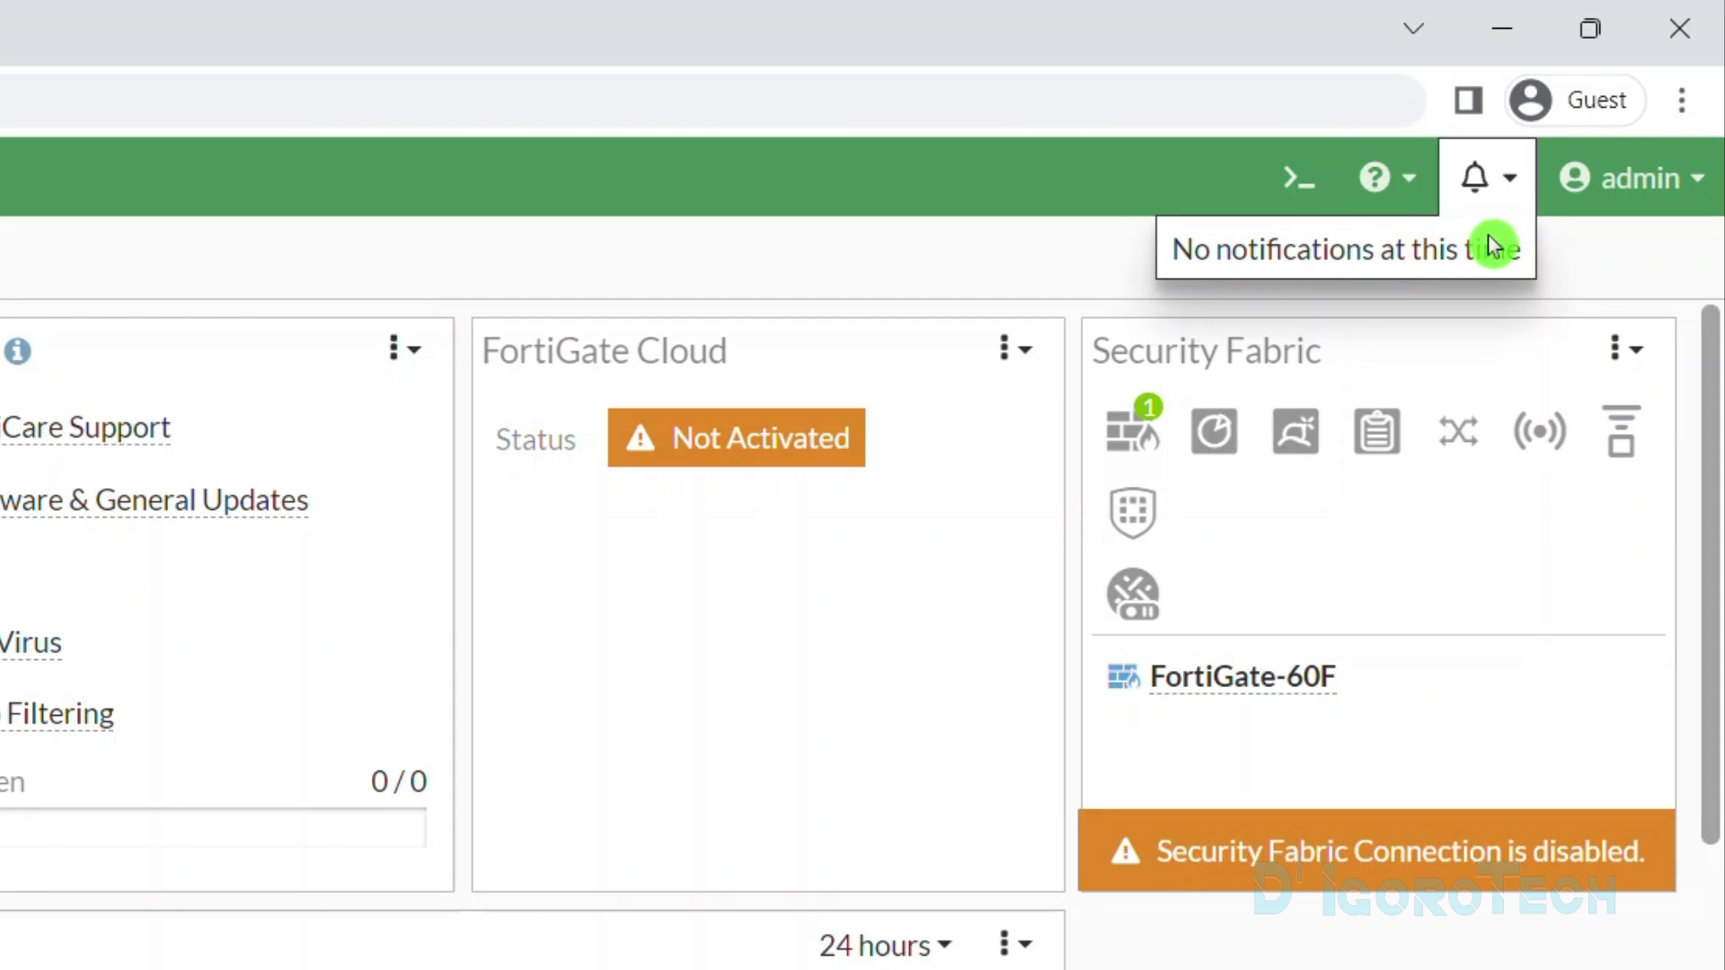
pyautogui.click(1516, 191)
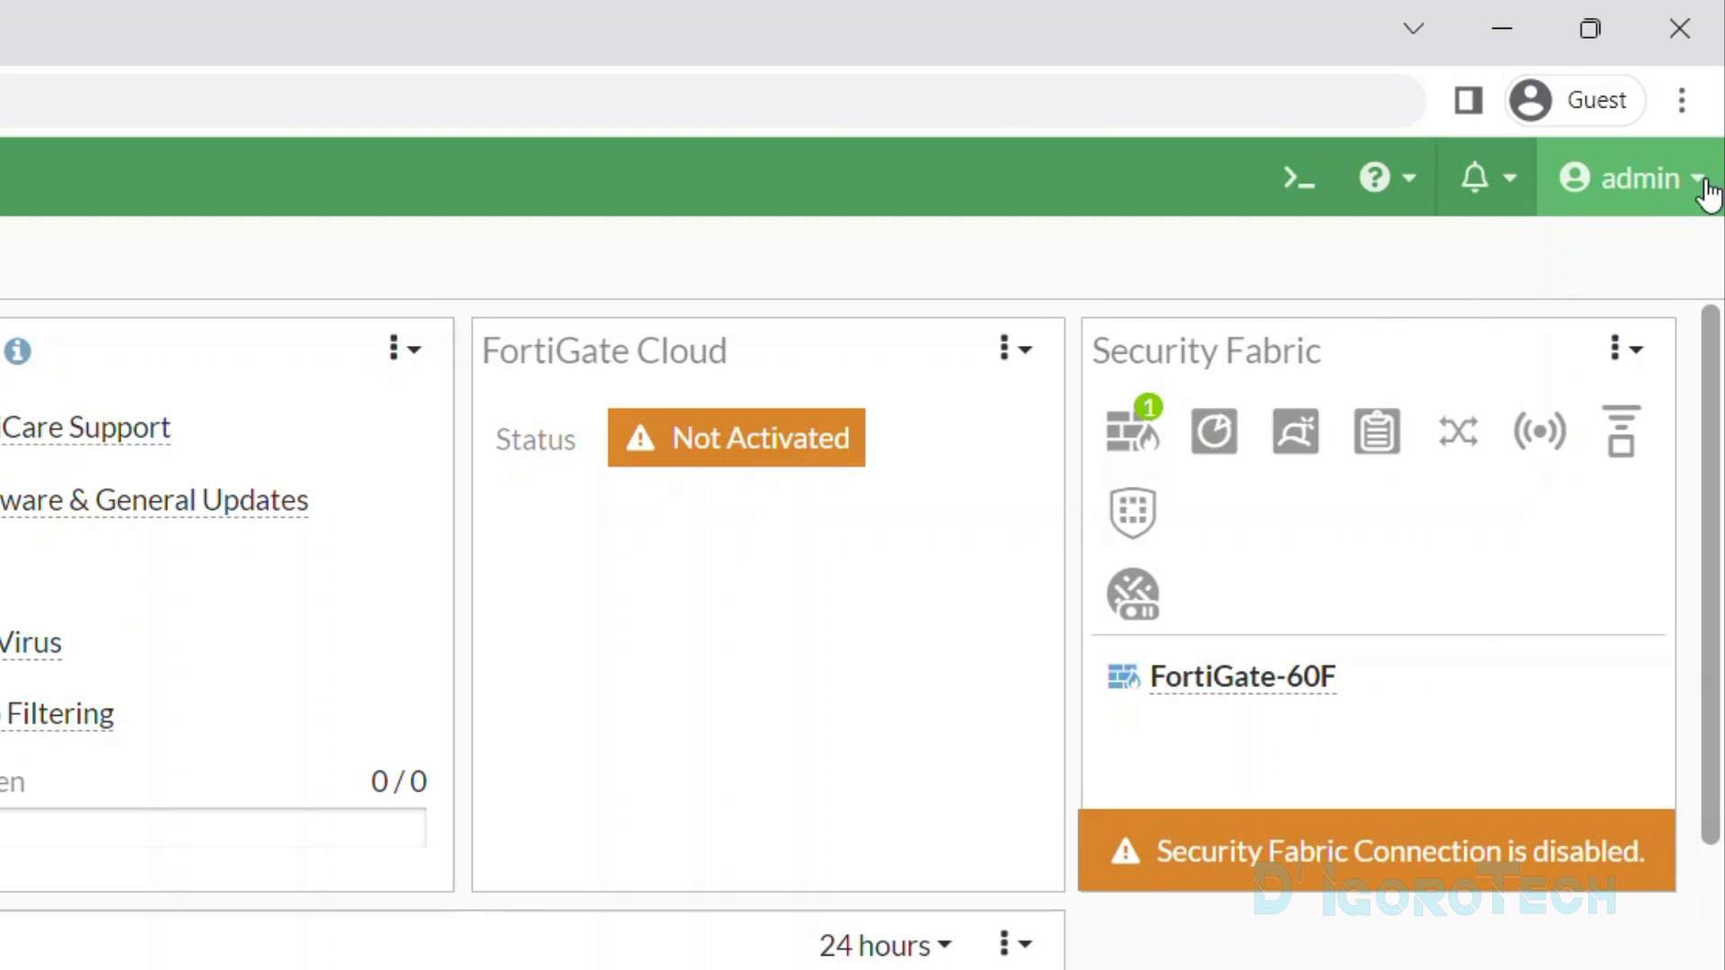
pyautogui.click(1707, 194)
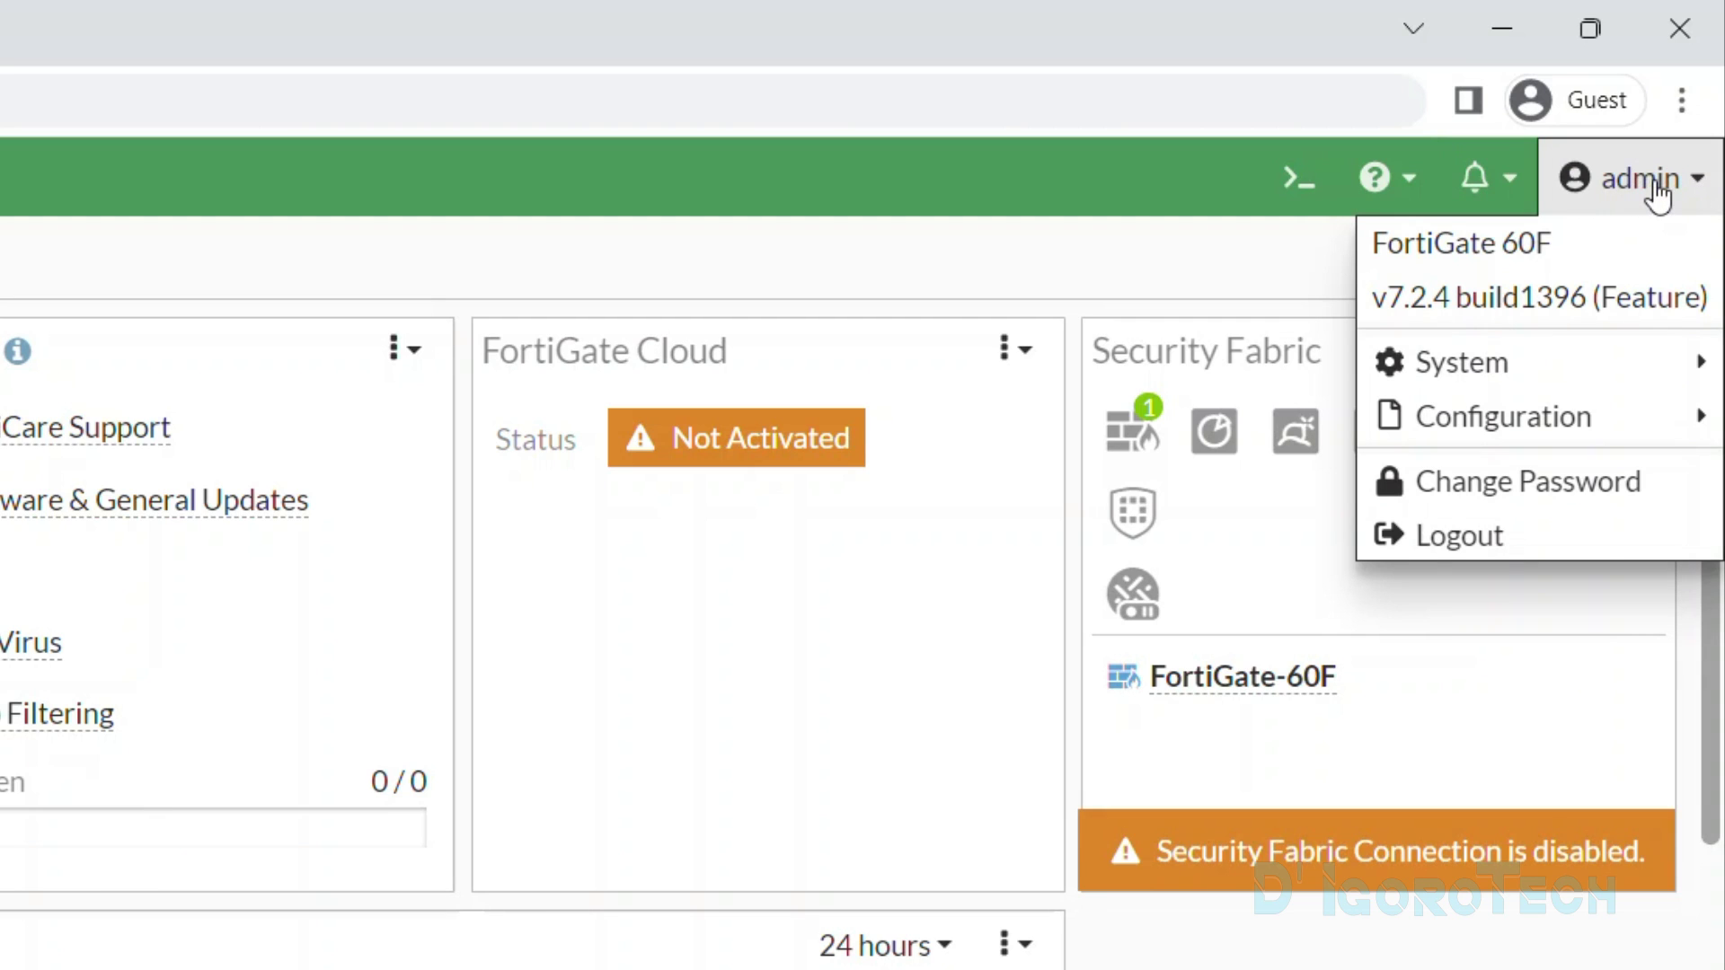
pyautogui.click(1518, 243)
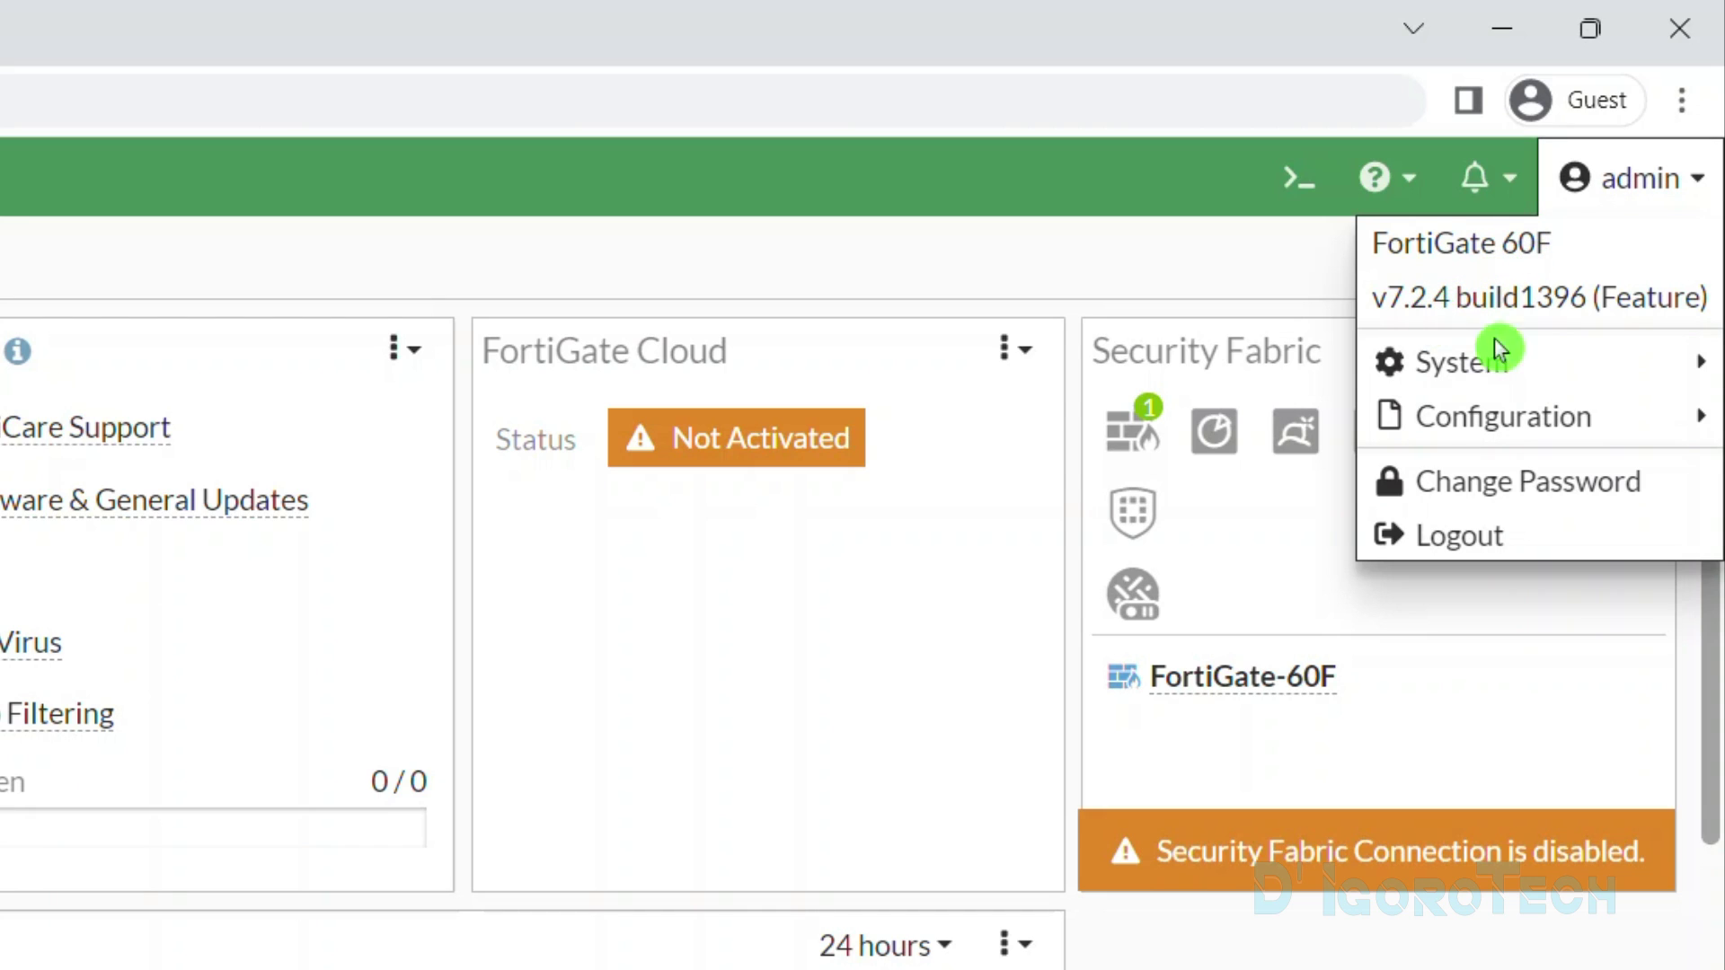
pyautogui.click(1480, 368)
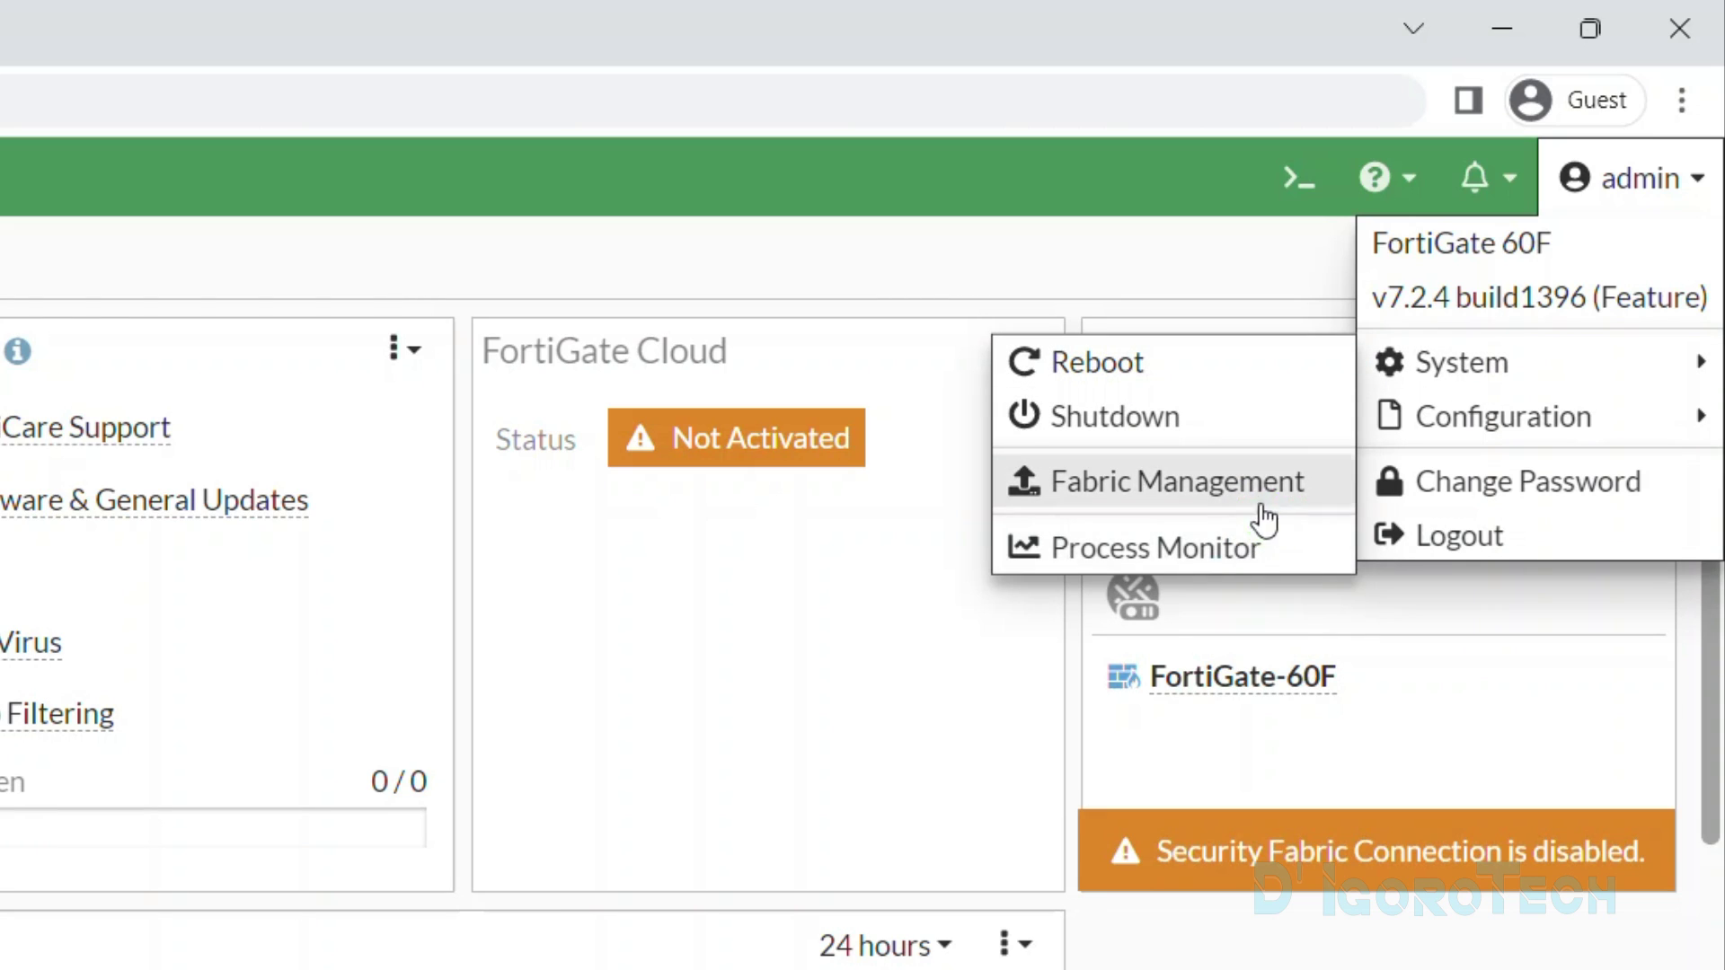
pyautogui.moveTo(1455, 429)
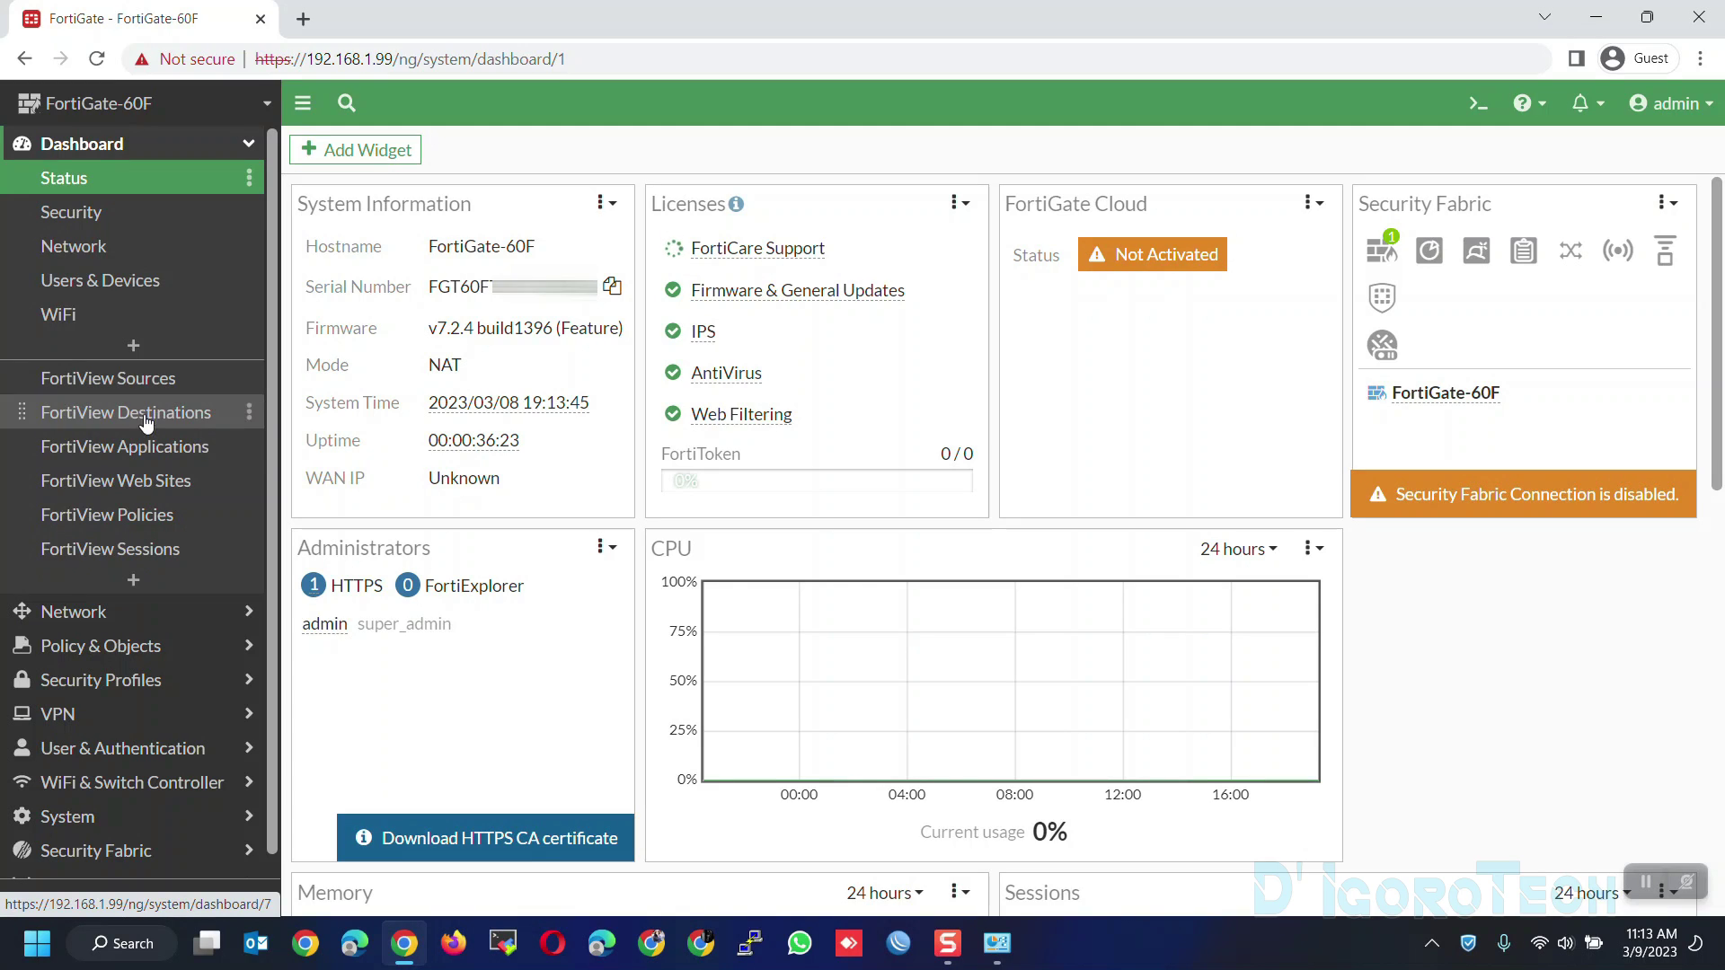
# - Add a Routing monitor with the Static & Dynamic view type from the Add Monitor list
pyautogui.click(136, 584)
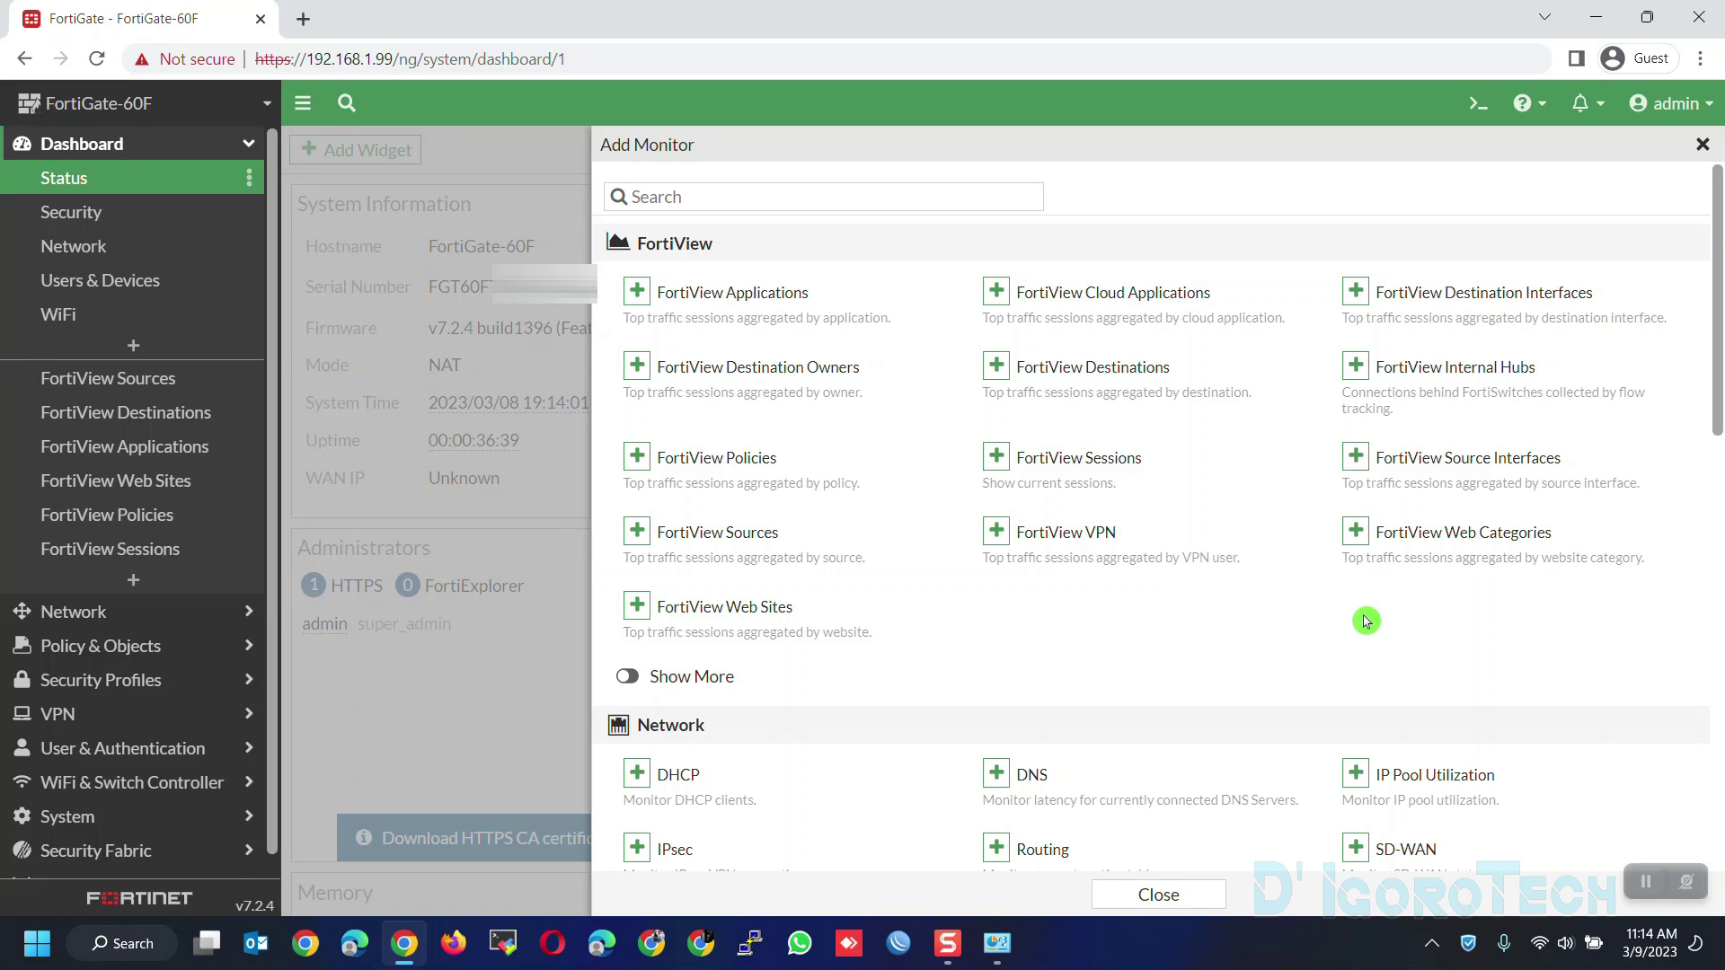
pyautogui.scroll(-4, 1226, 611)
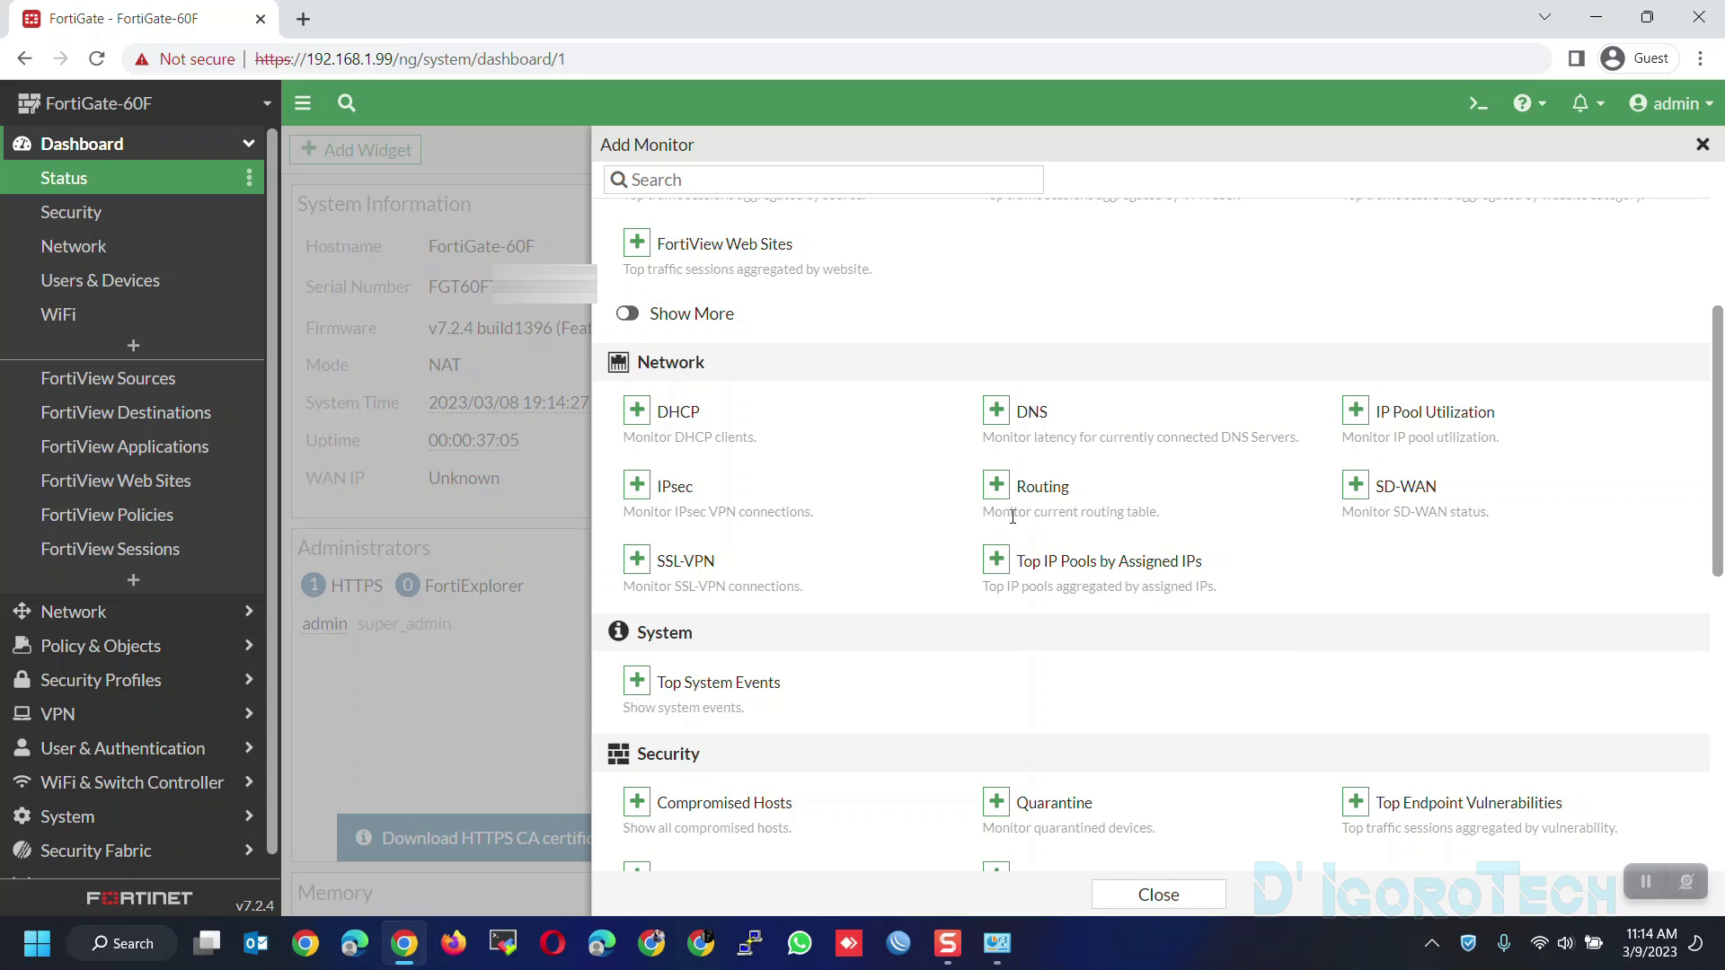
pyautogui.click(995, 485)
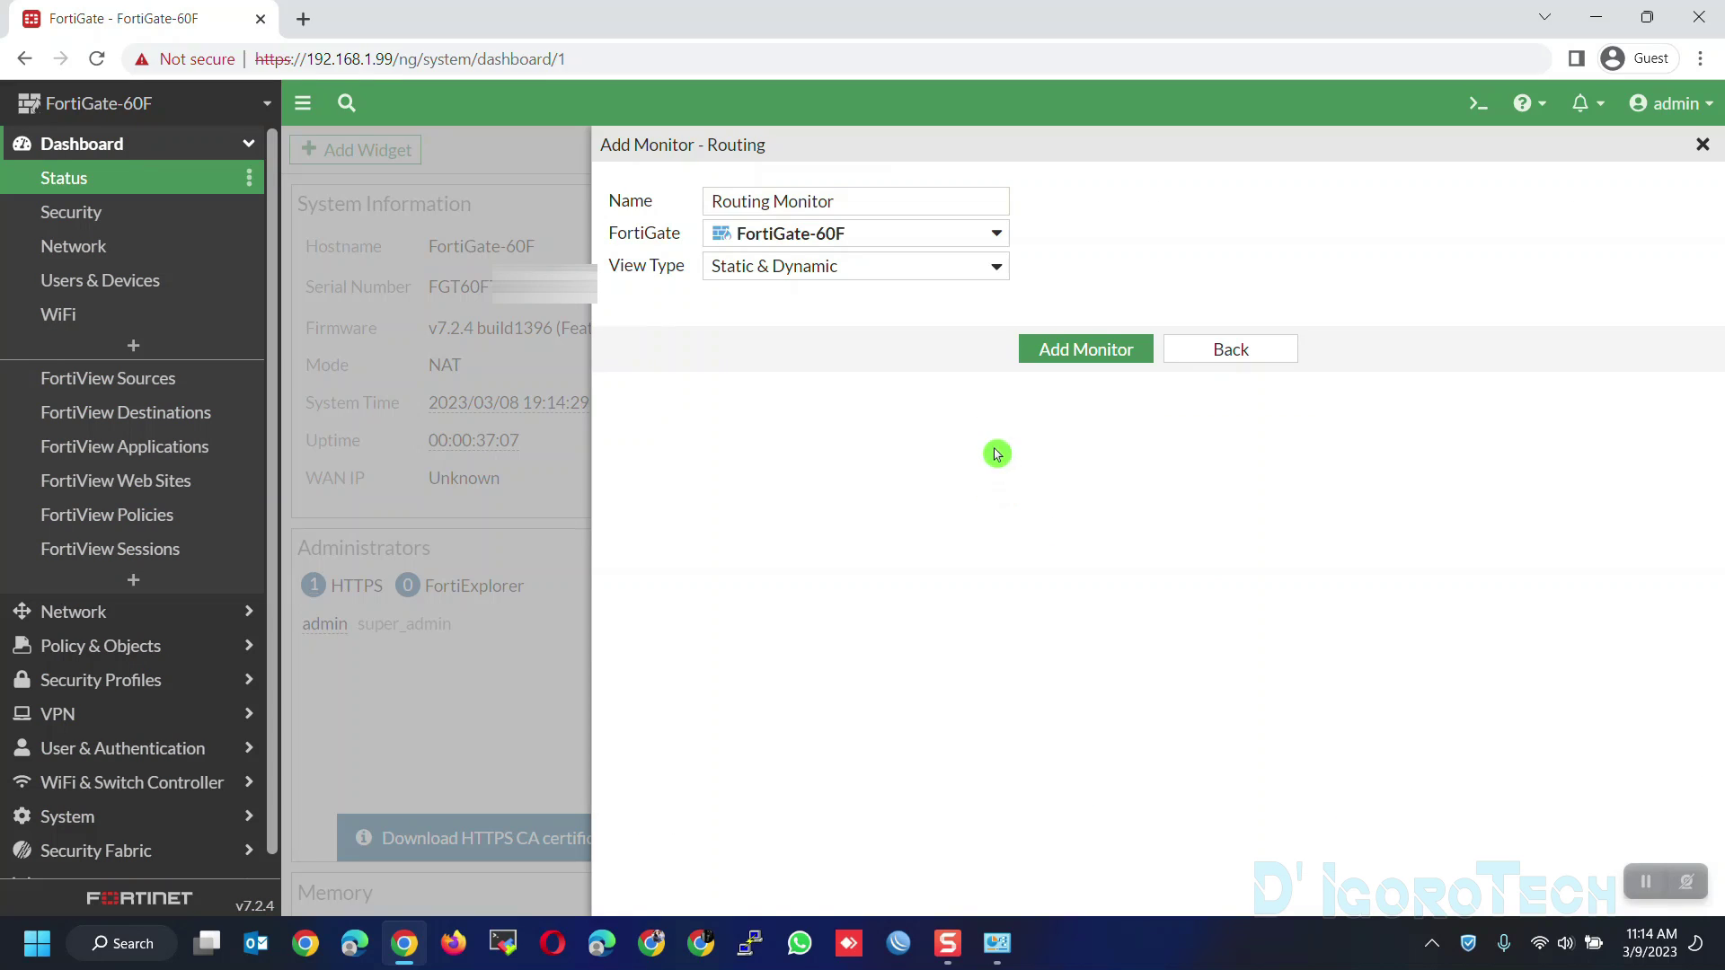
pyautogui.click(777, 267)
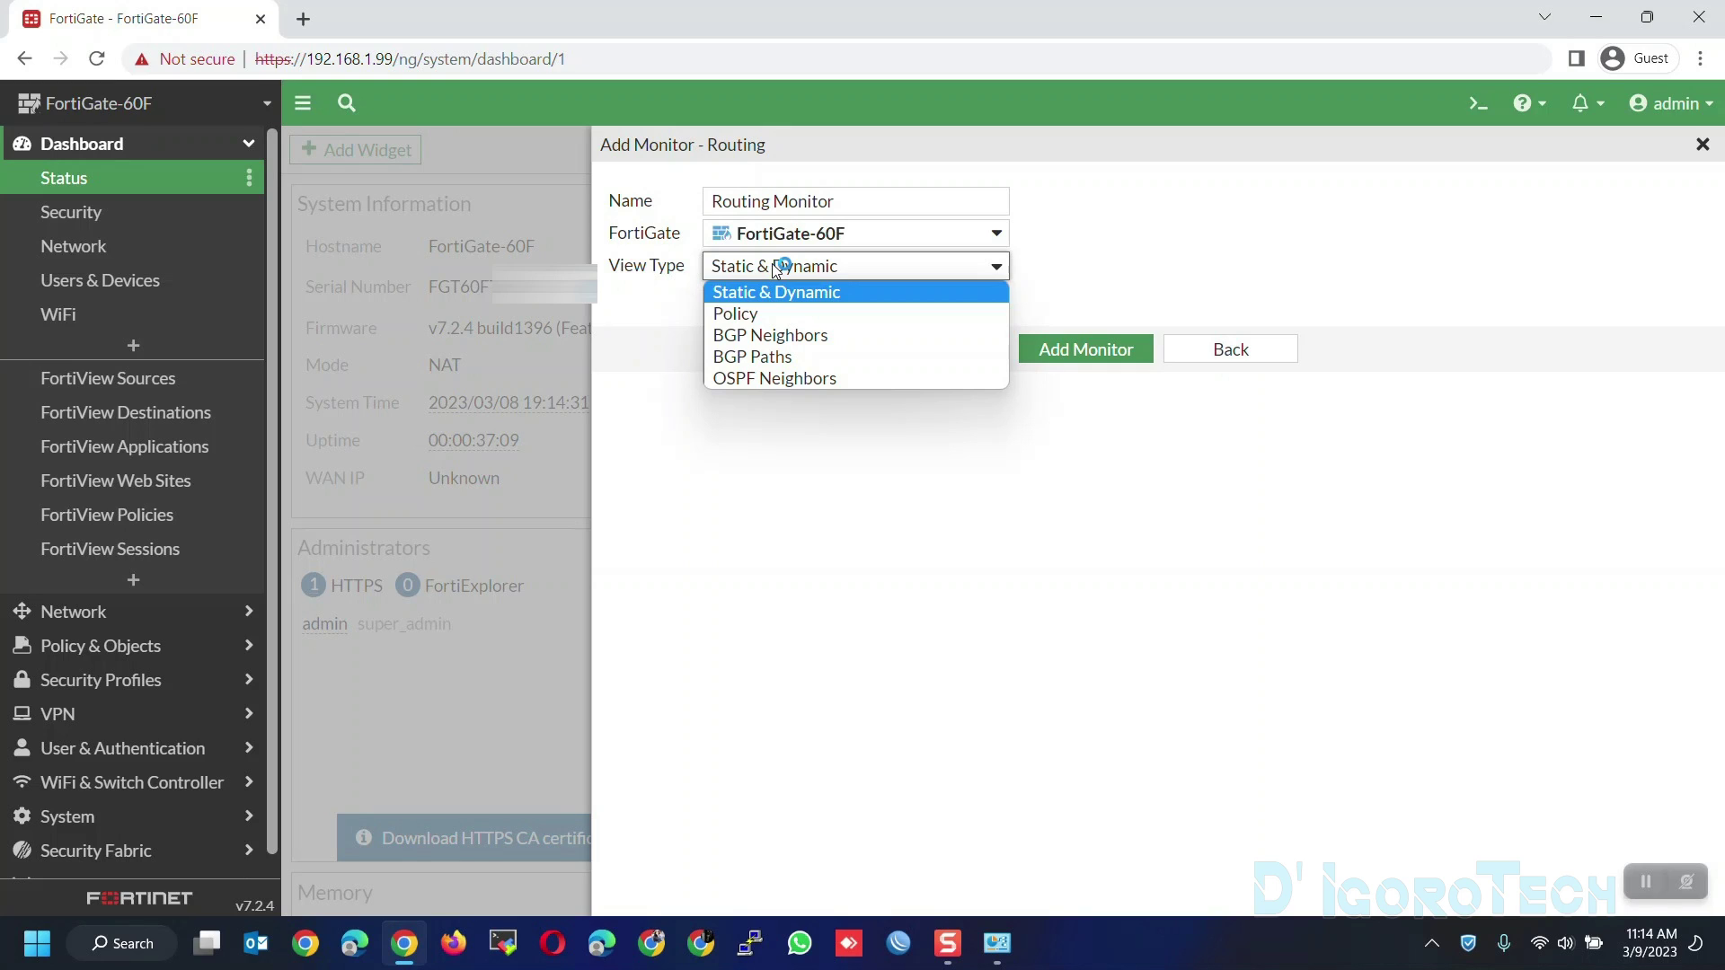
pyautogui.click(777, 268)
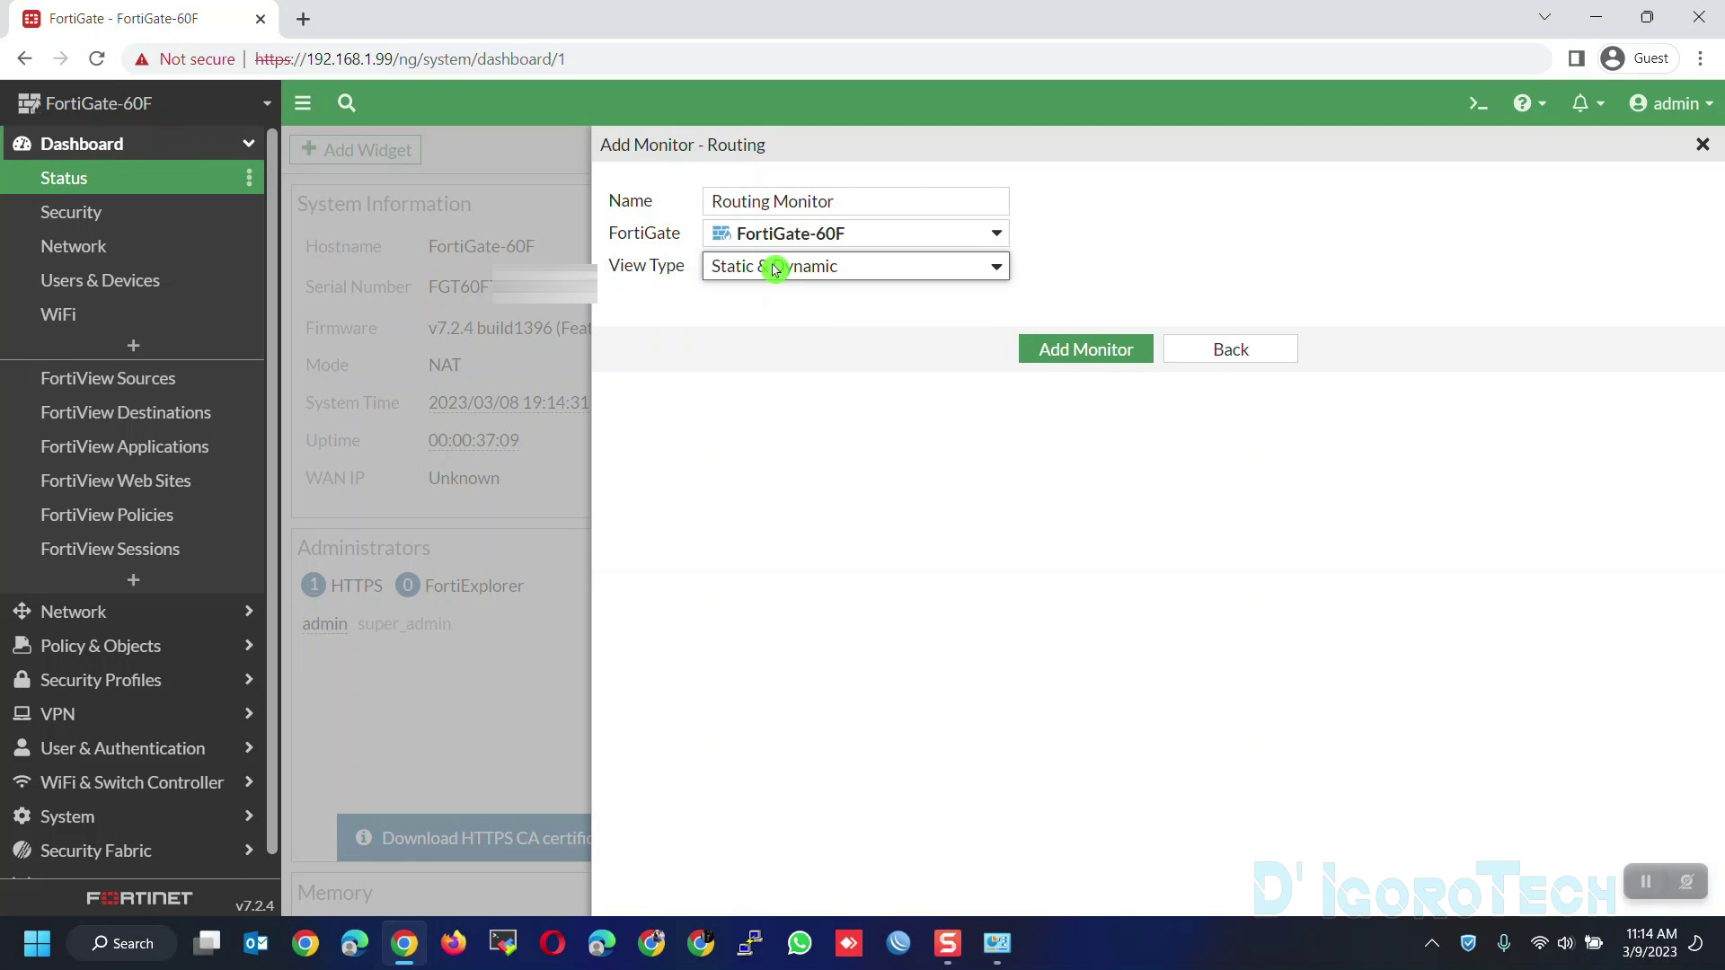
pyautogui.click(1078, 348)
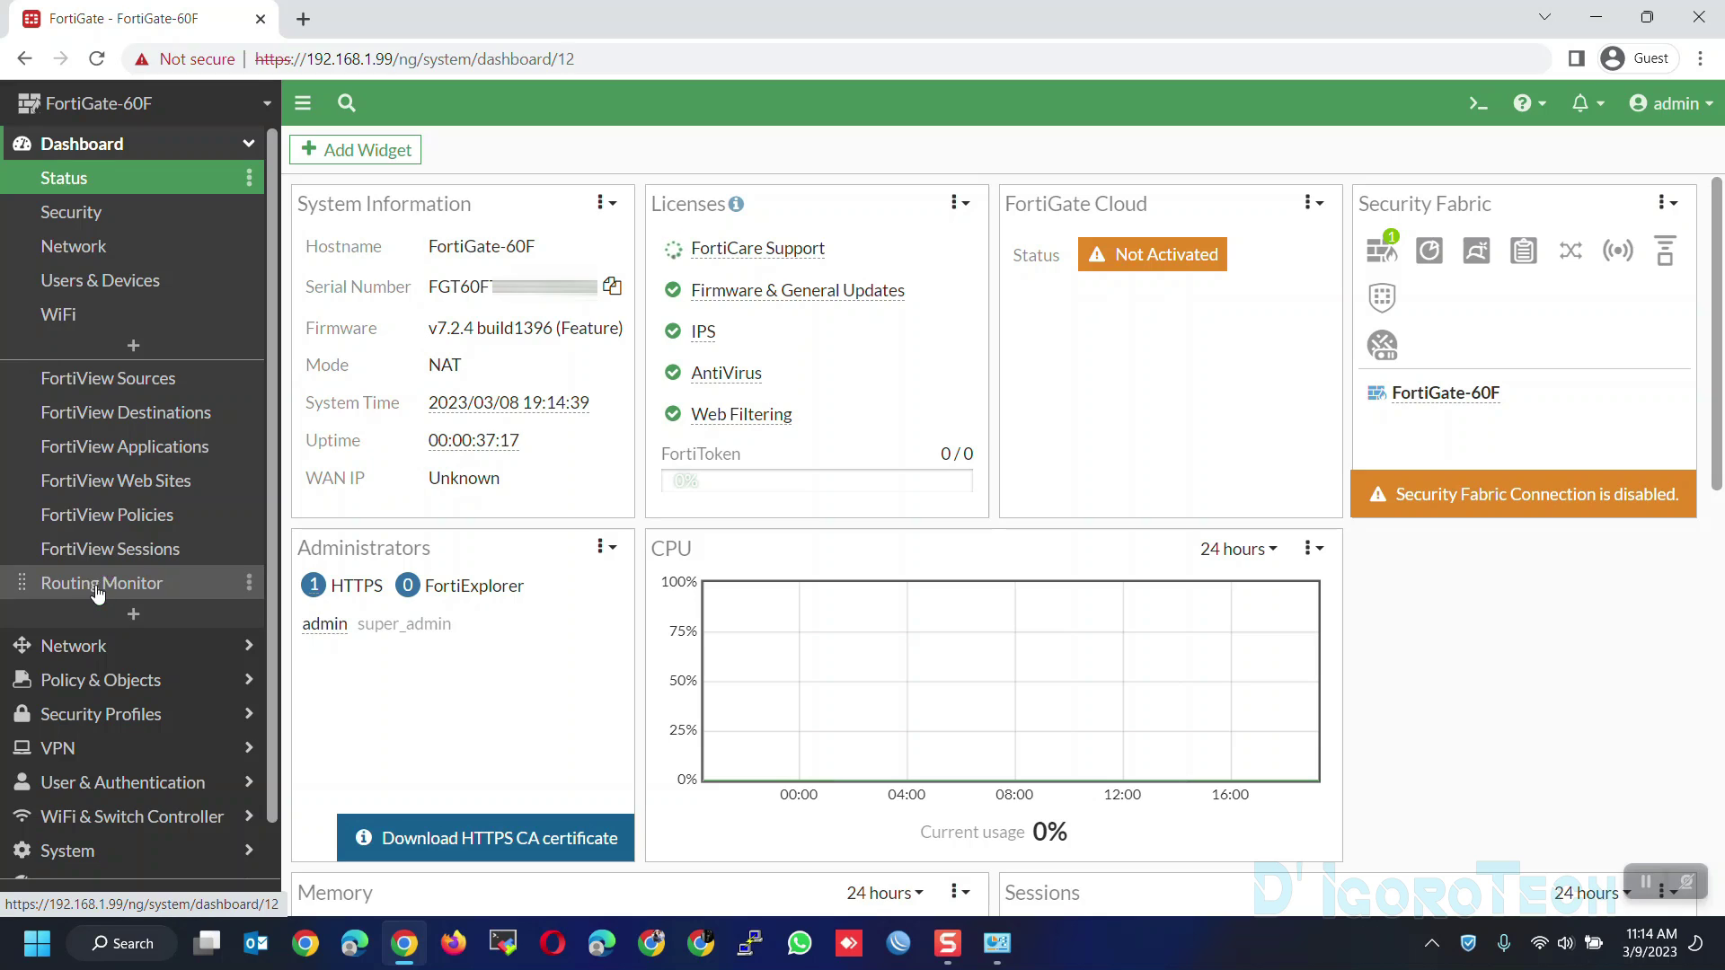
# - Open Routing Monitor, select the 192.168.1.0/24 connected route, and keep the Static & Dynamic view
pyautogui.click(97, 588)
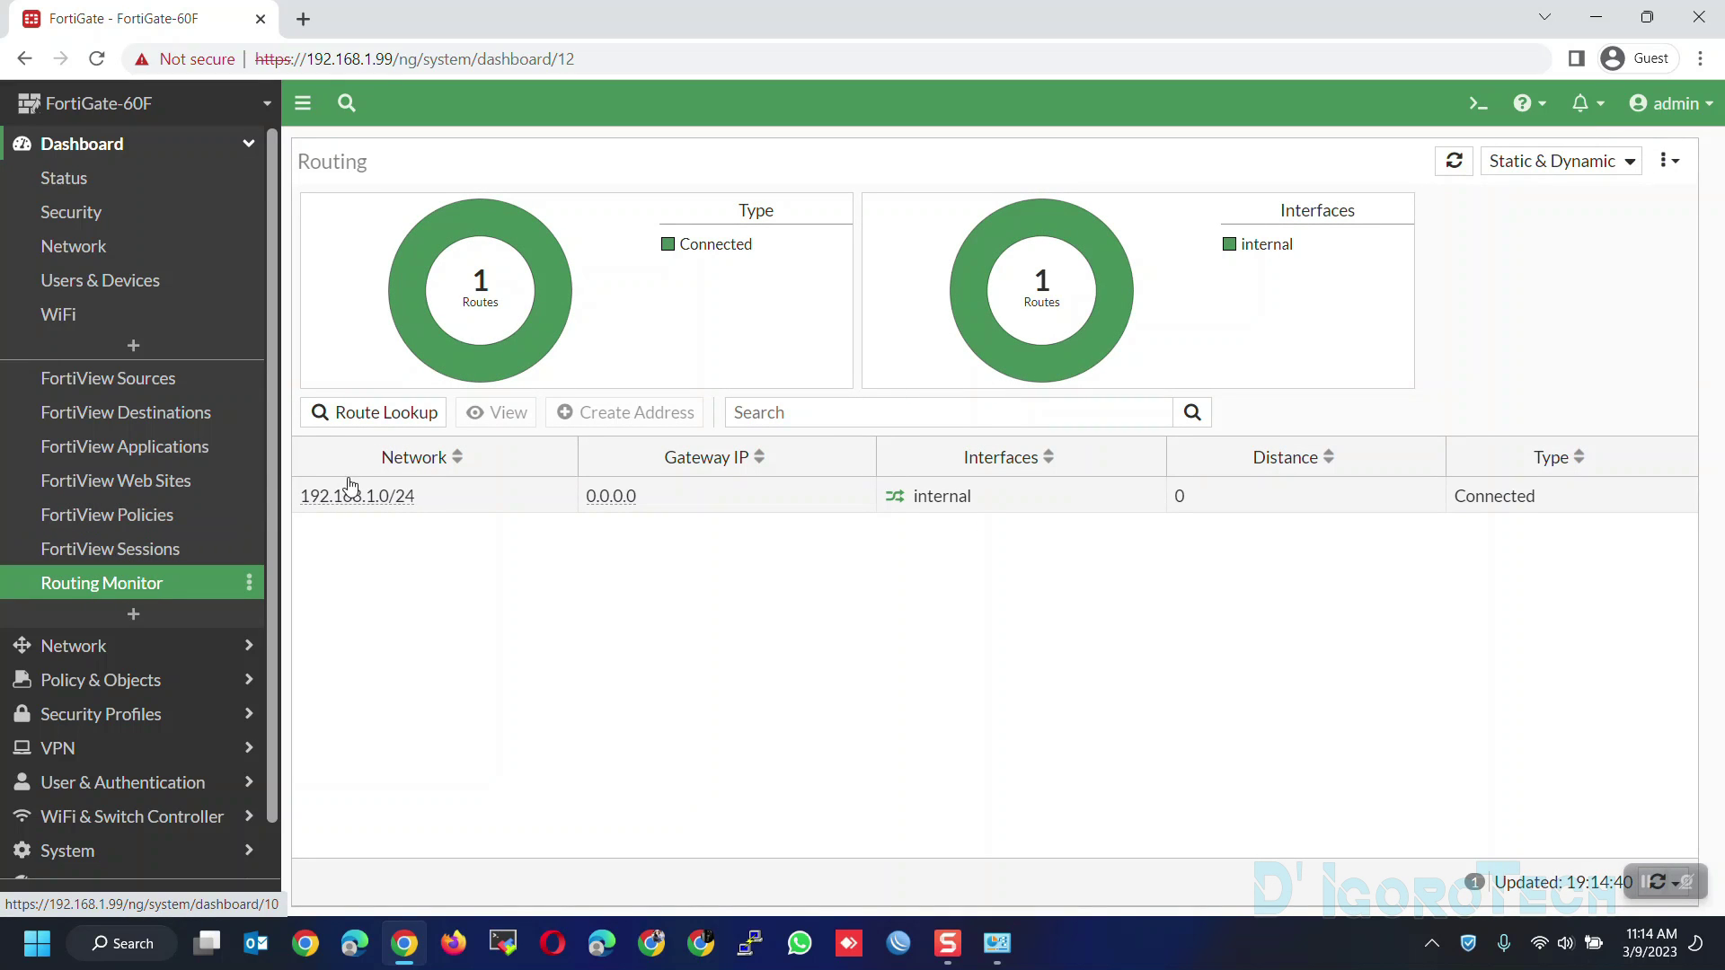
pyautogui.click(687, 501)
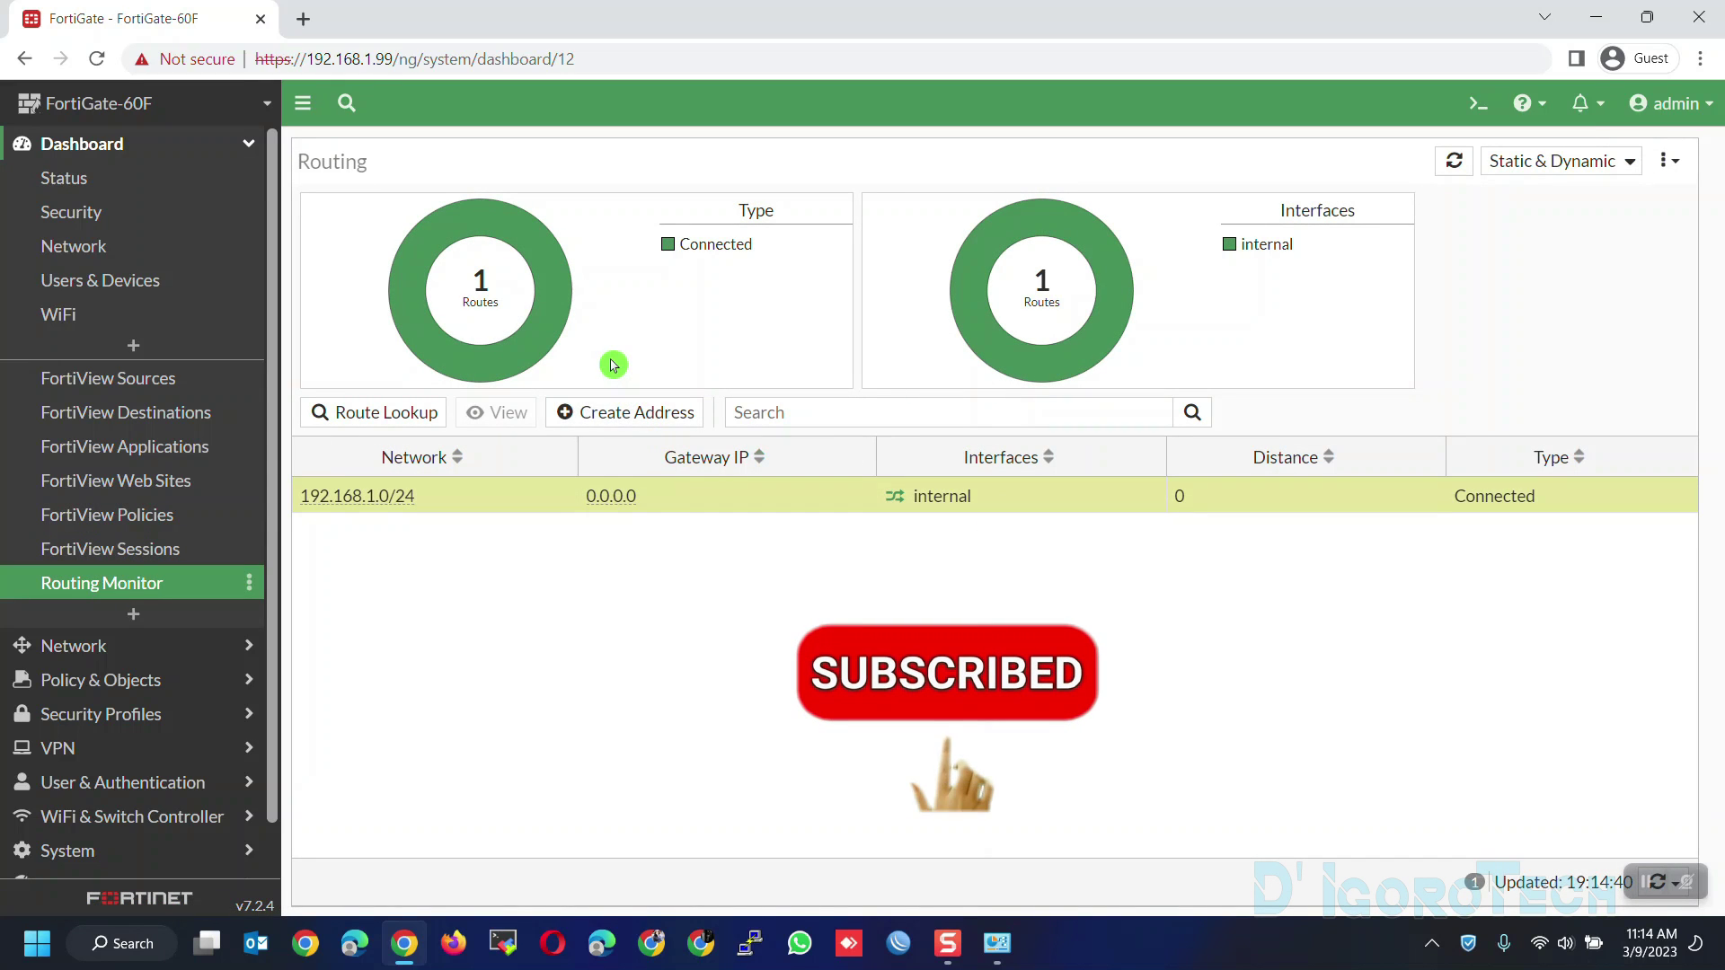
pyautogui.click(1532, 160)
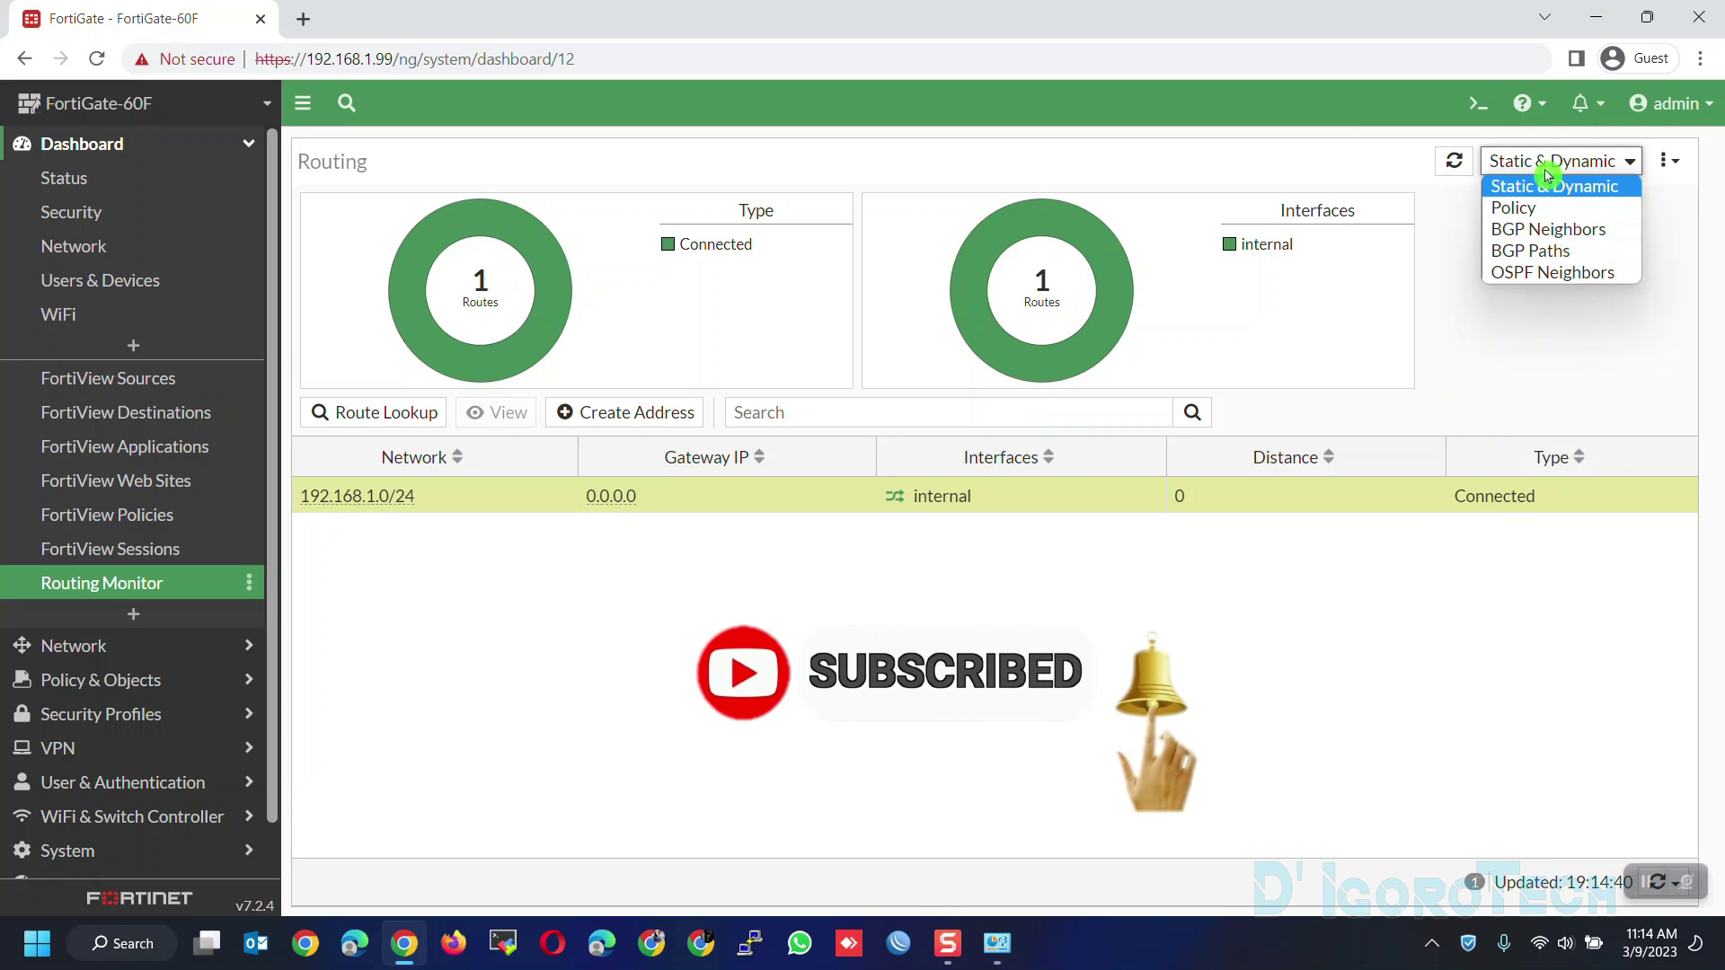
pyautogui.click(1547, 172)
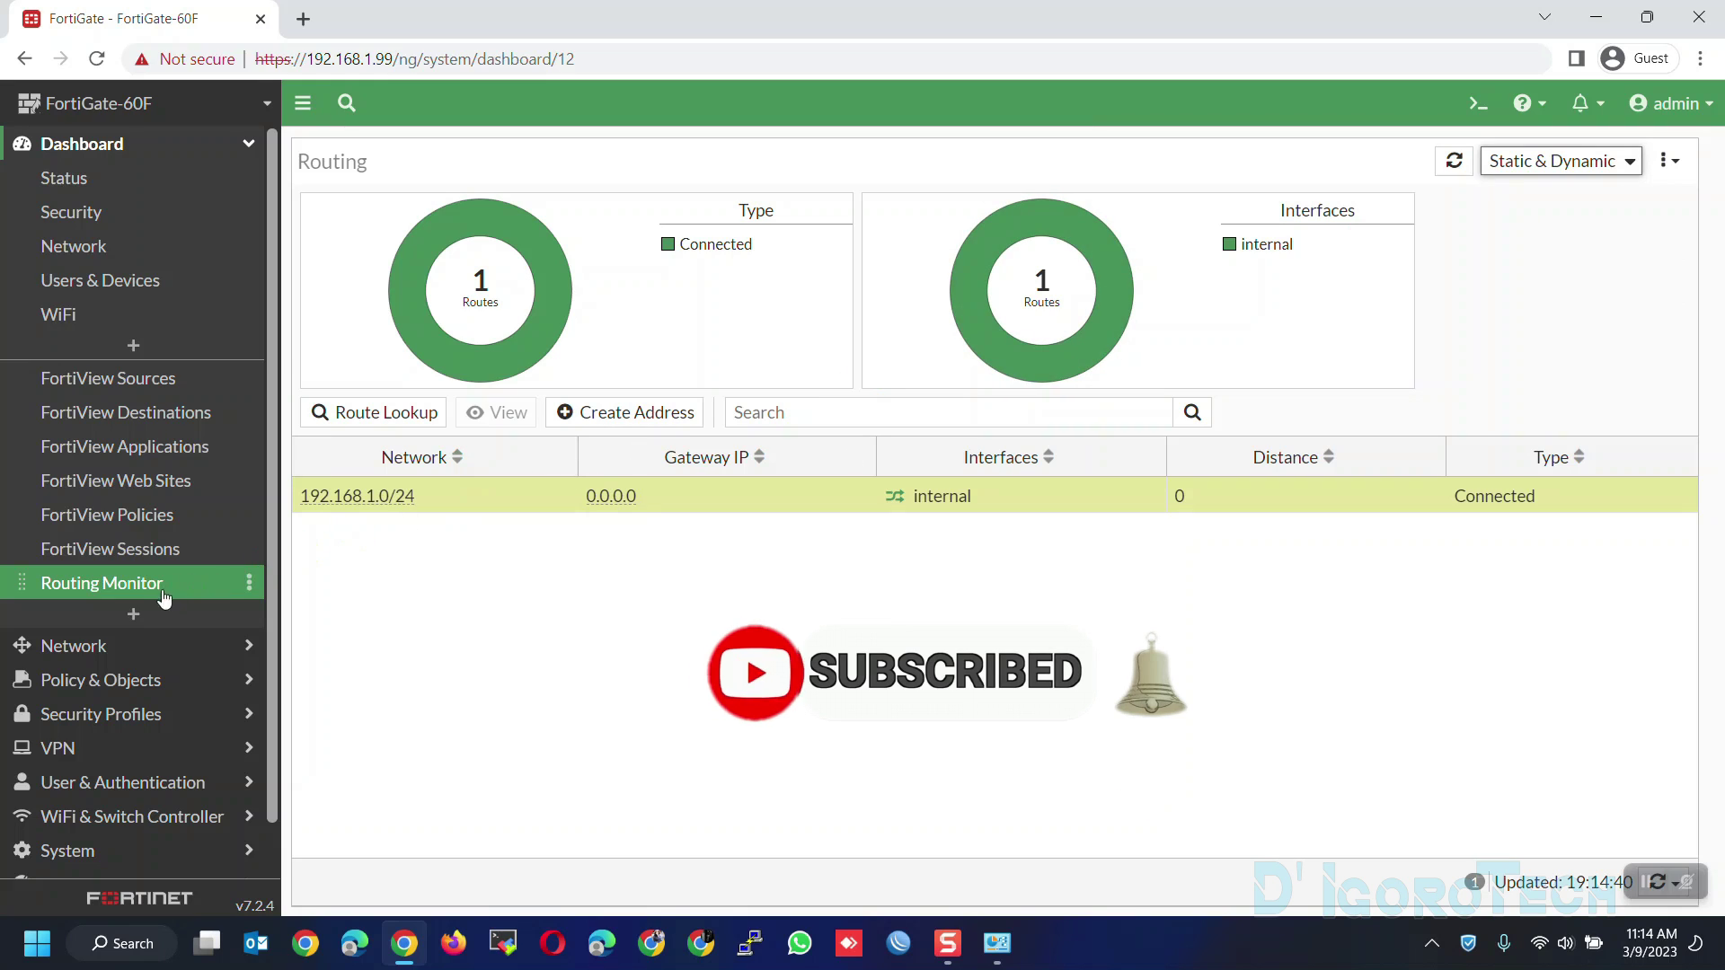
# - Add a Device Inventory Monitor with the Hardware Vendor view type
pyautogui.click(133, 616)
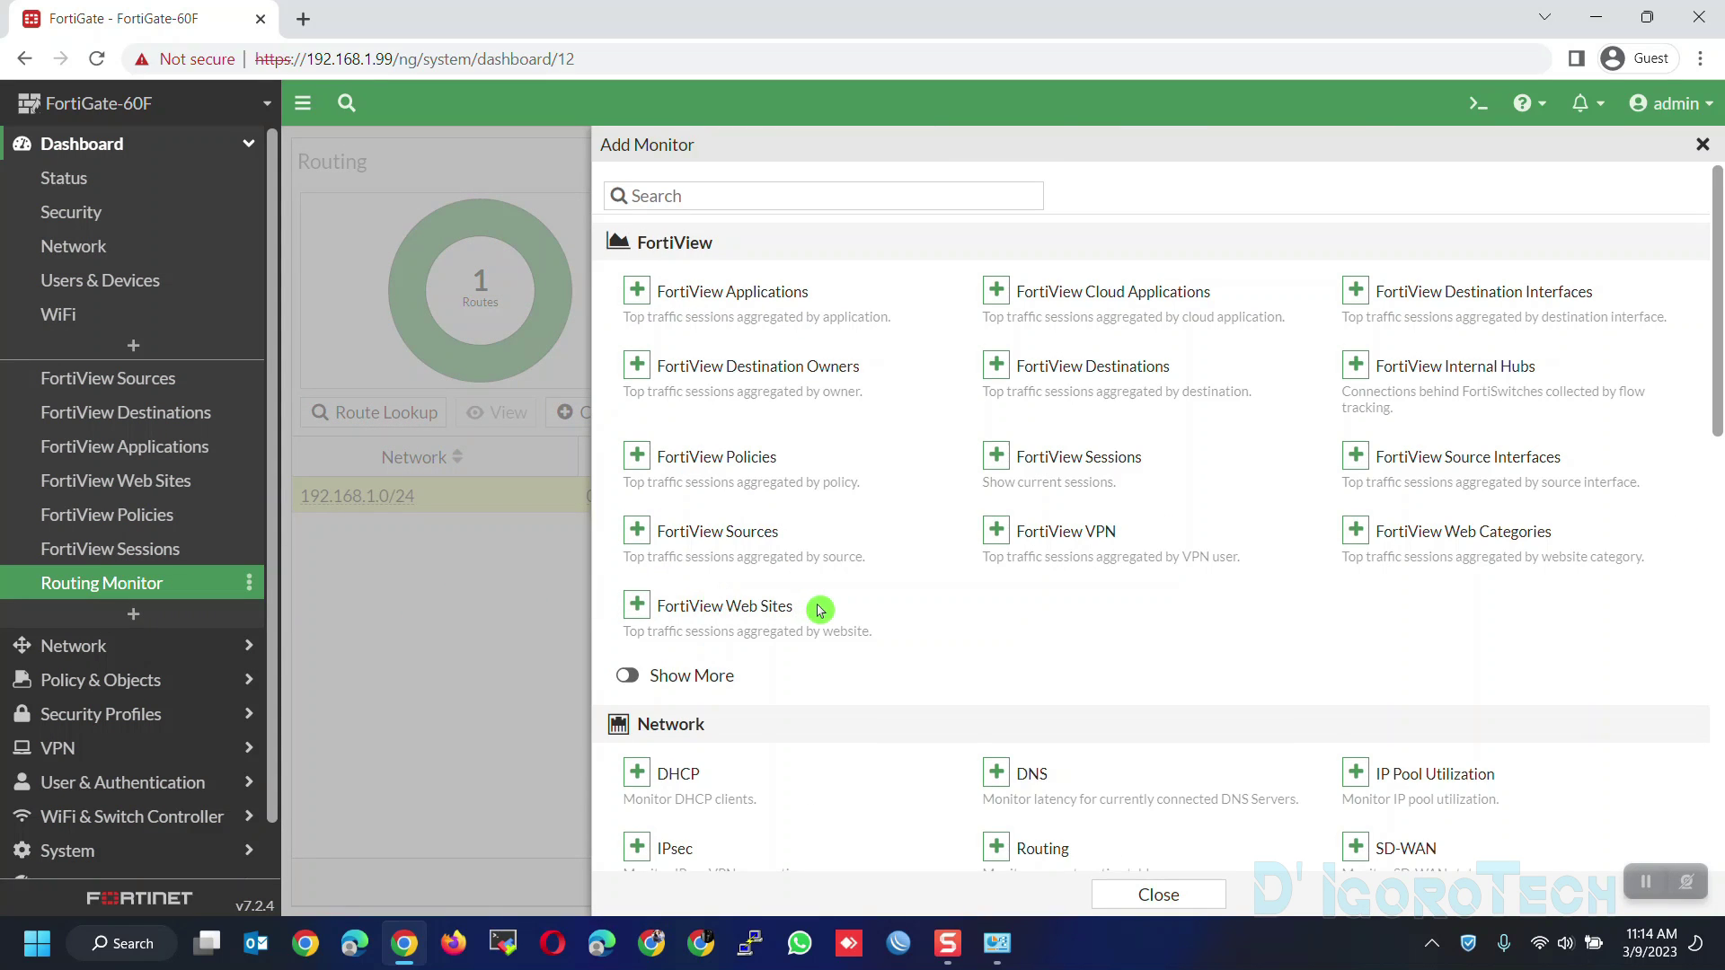
pyautogui.scroll(-10, 819, 609)
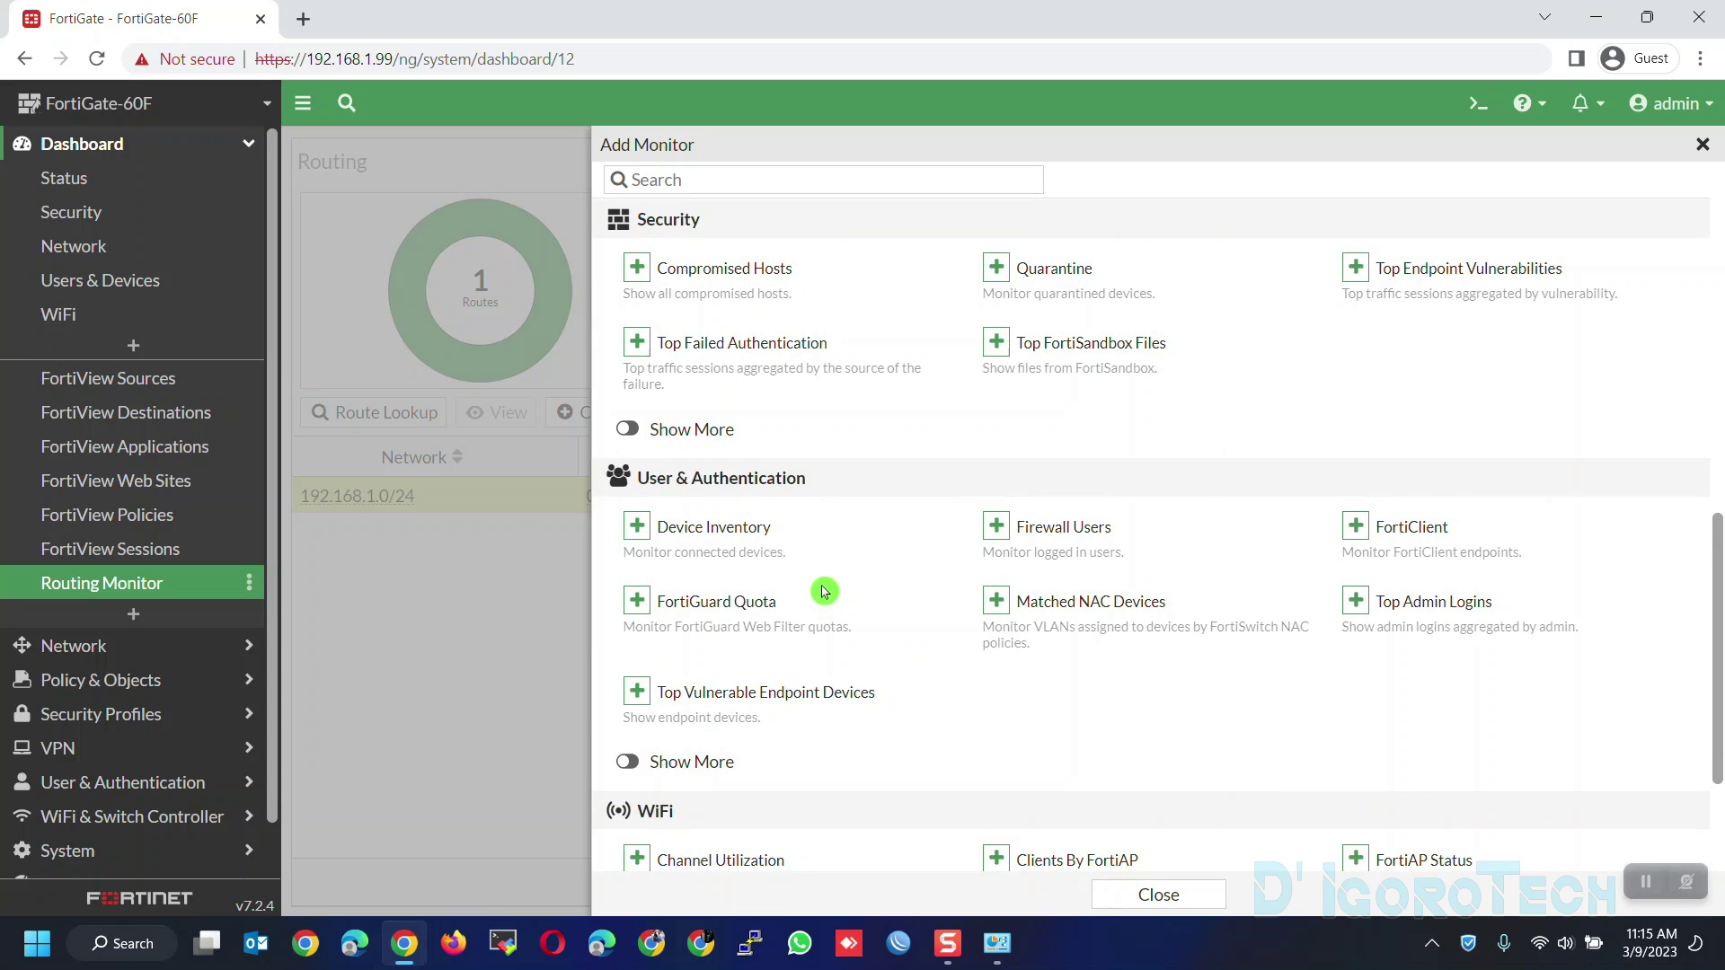
pyautogui.click(638, 537)
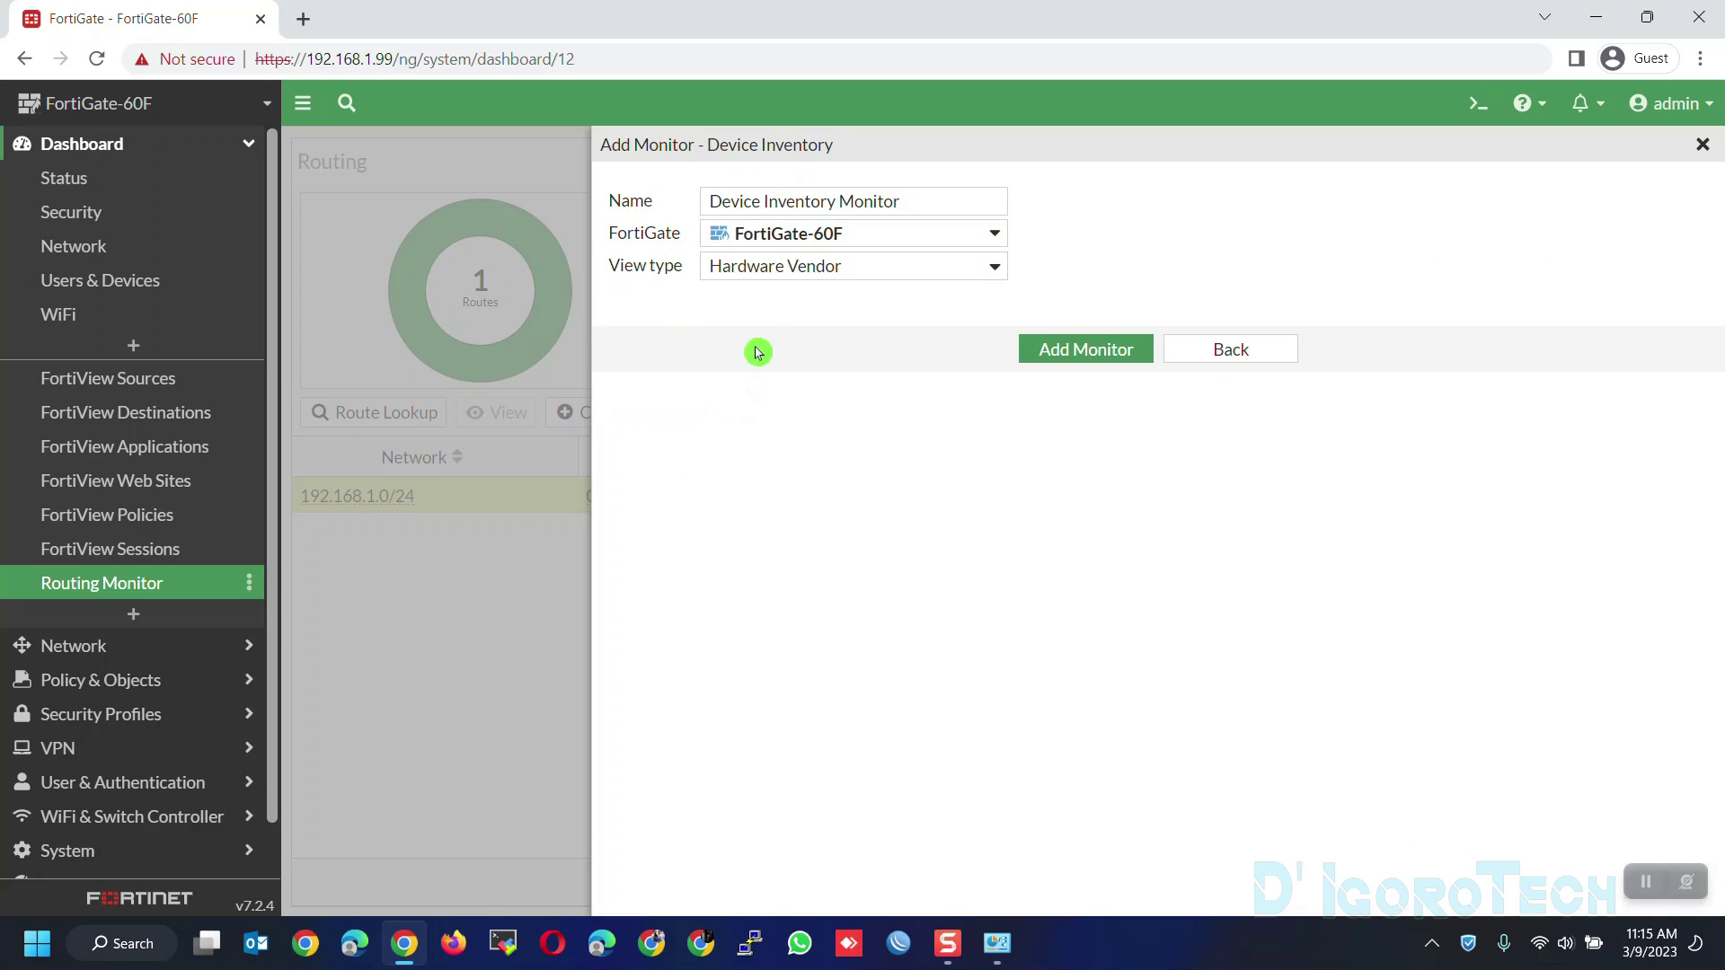
pyautogui.click(773, 269)
pyautogui.click(774, 269)
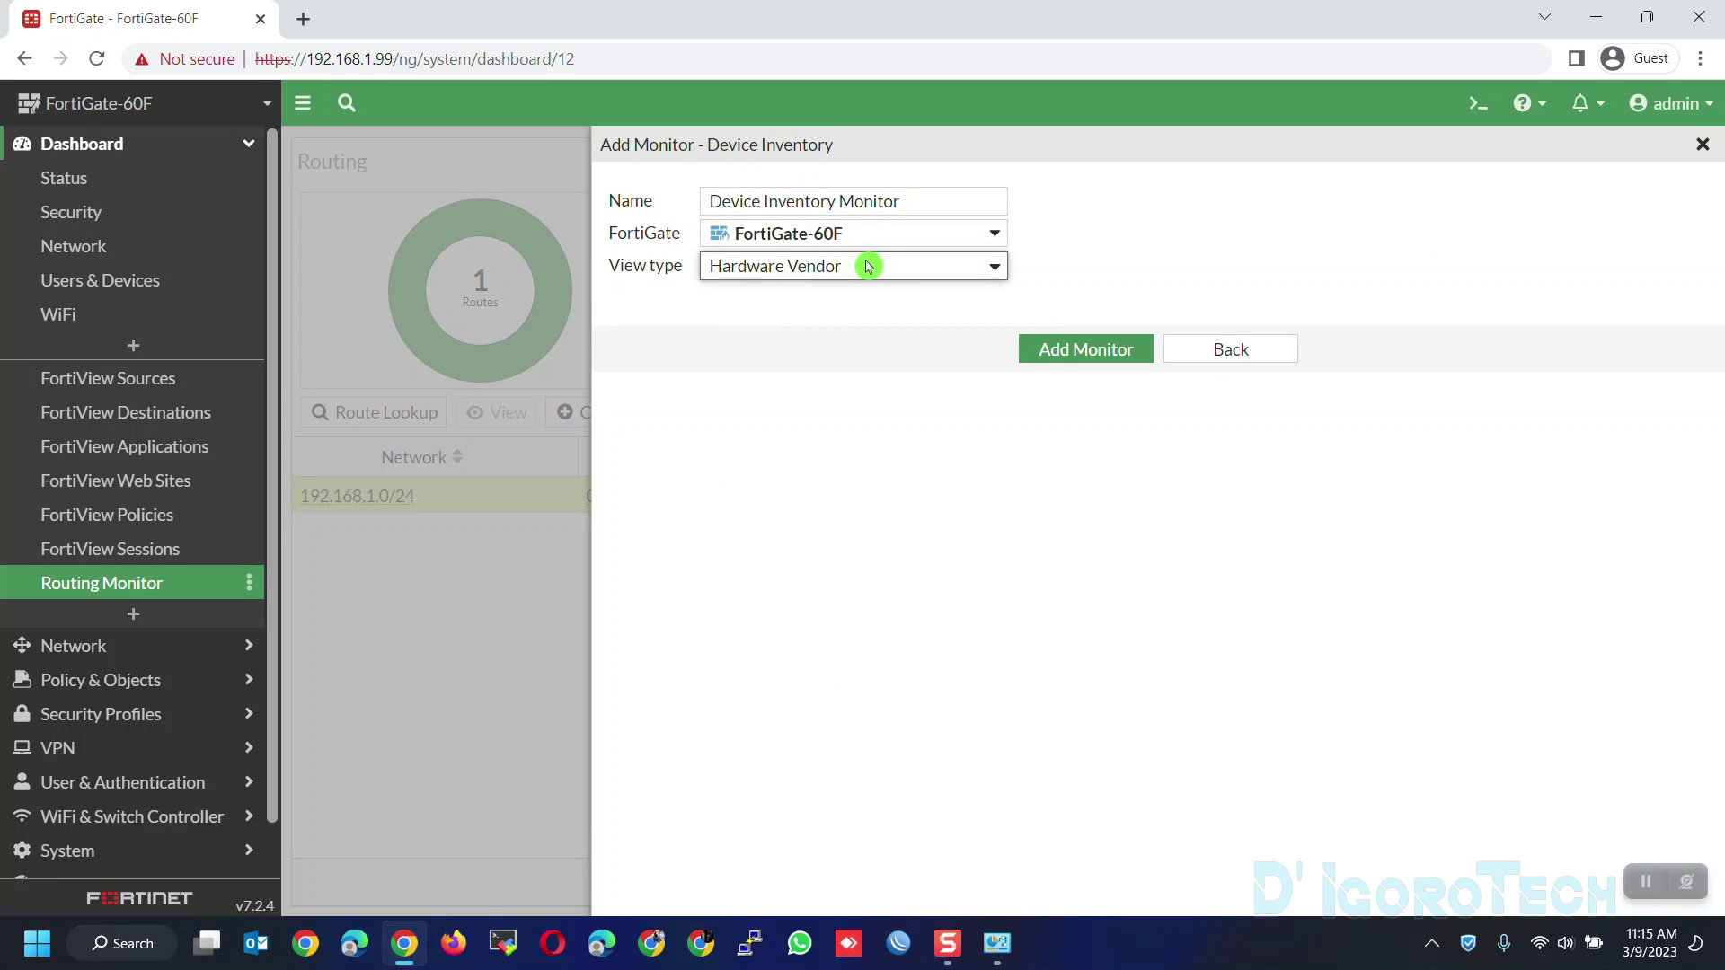
pyautogui.click(1110, 353)
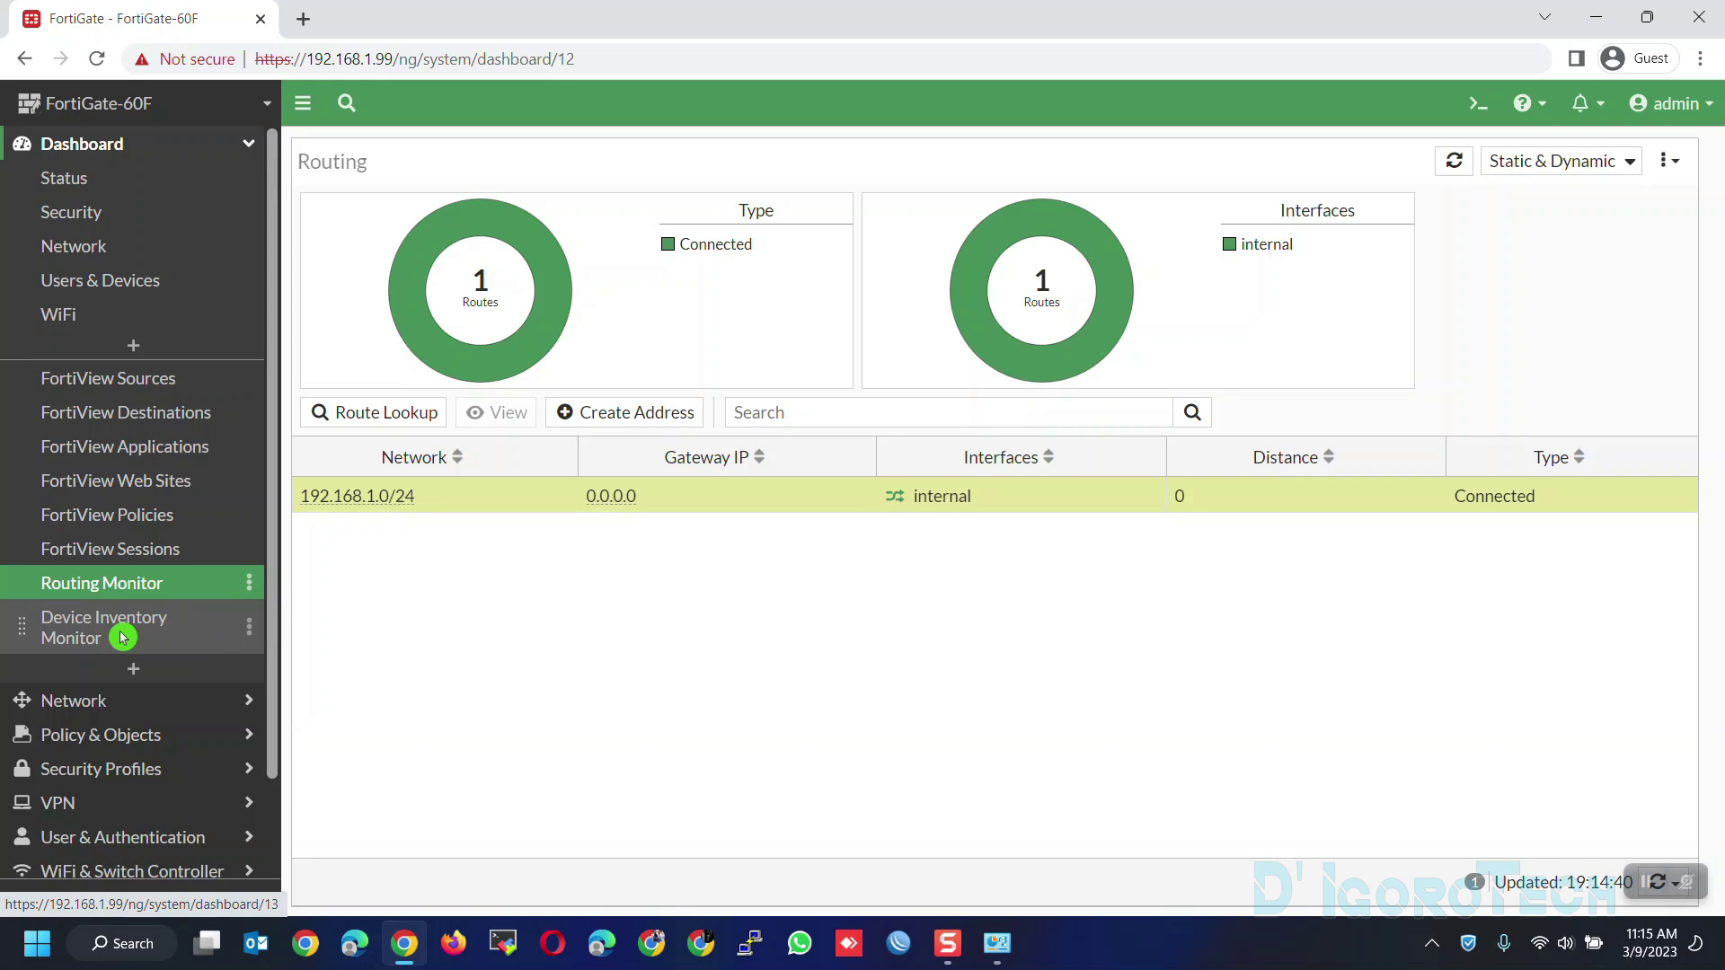
# - Open the Device Inventory Monitor and group its devices by Software OS
pyautogui.click(123, 638)
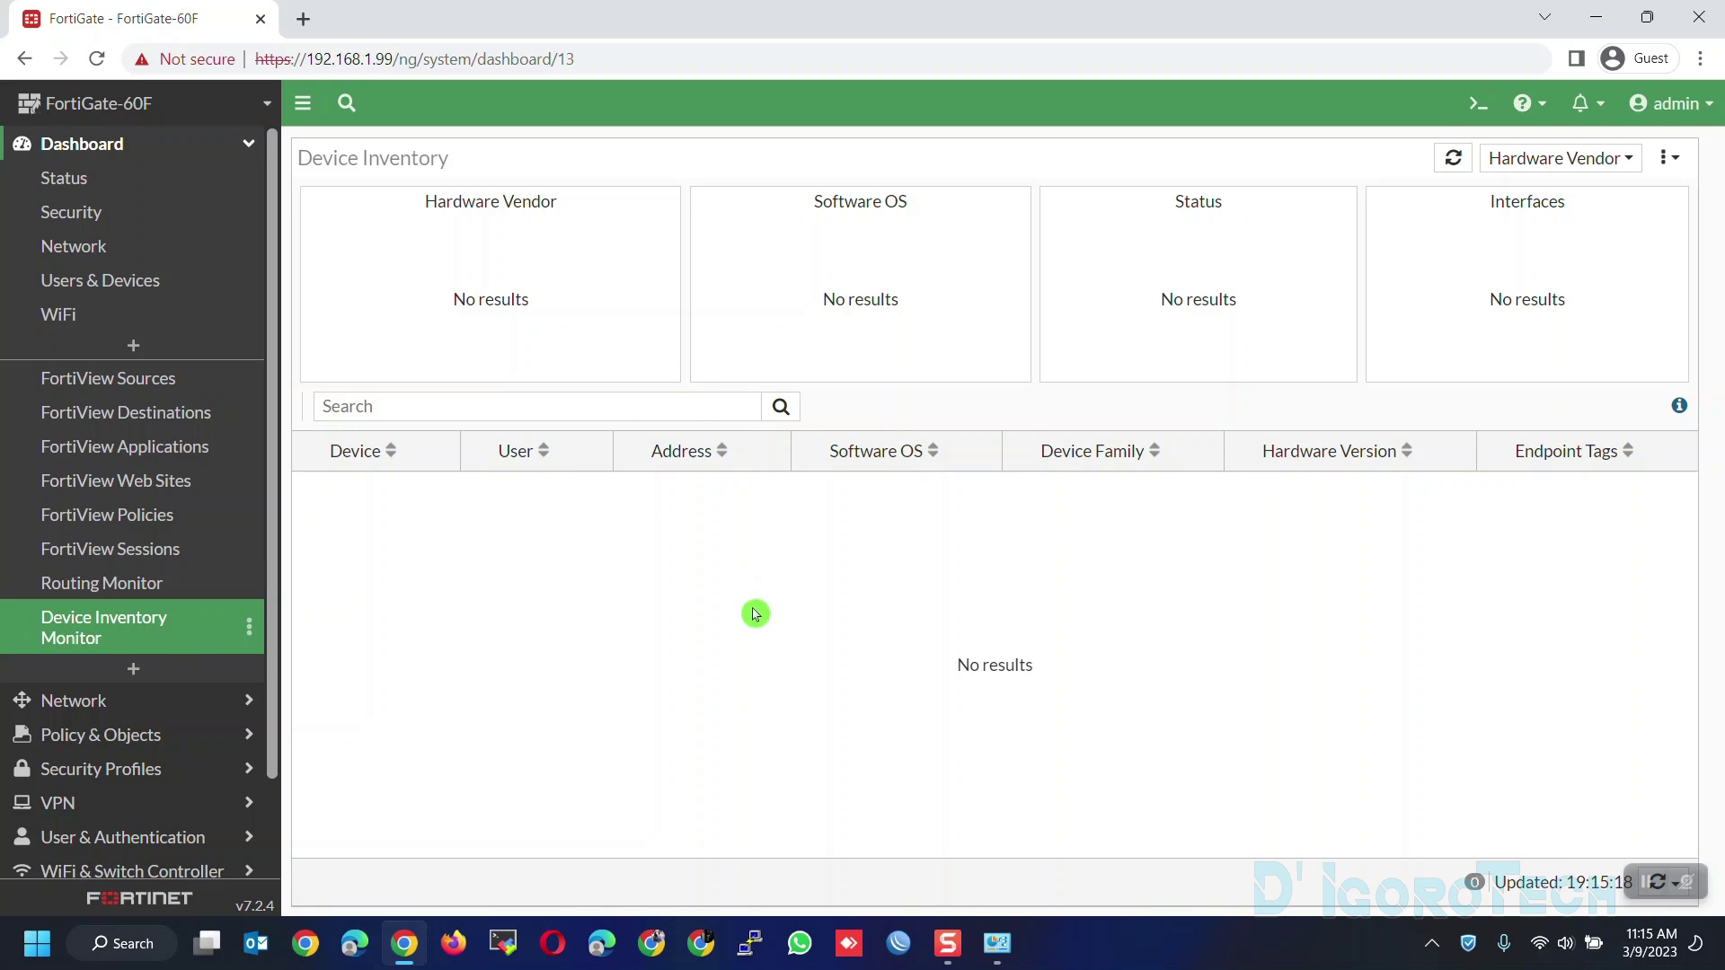
pyautogui.click(1545, 162)
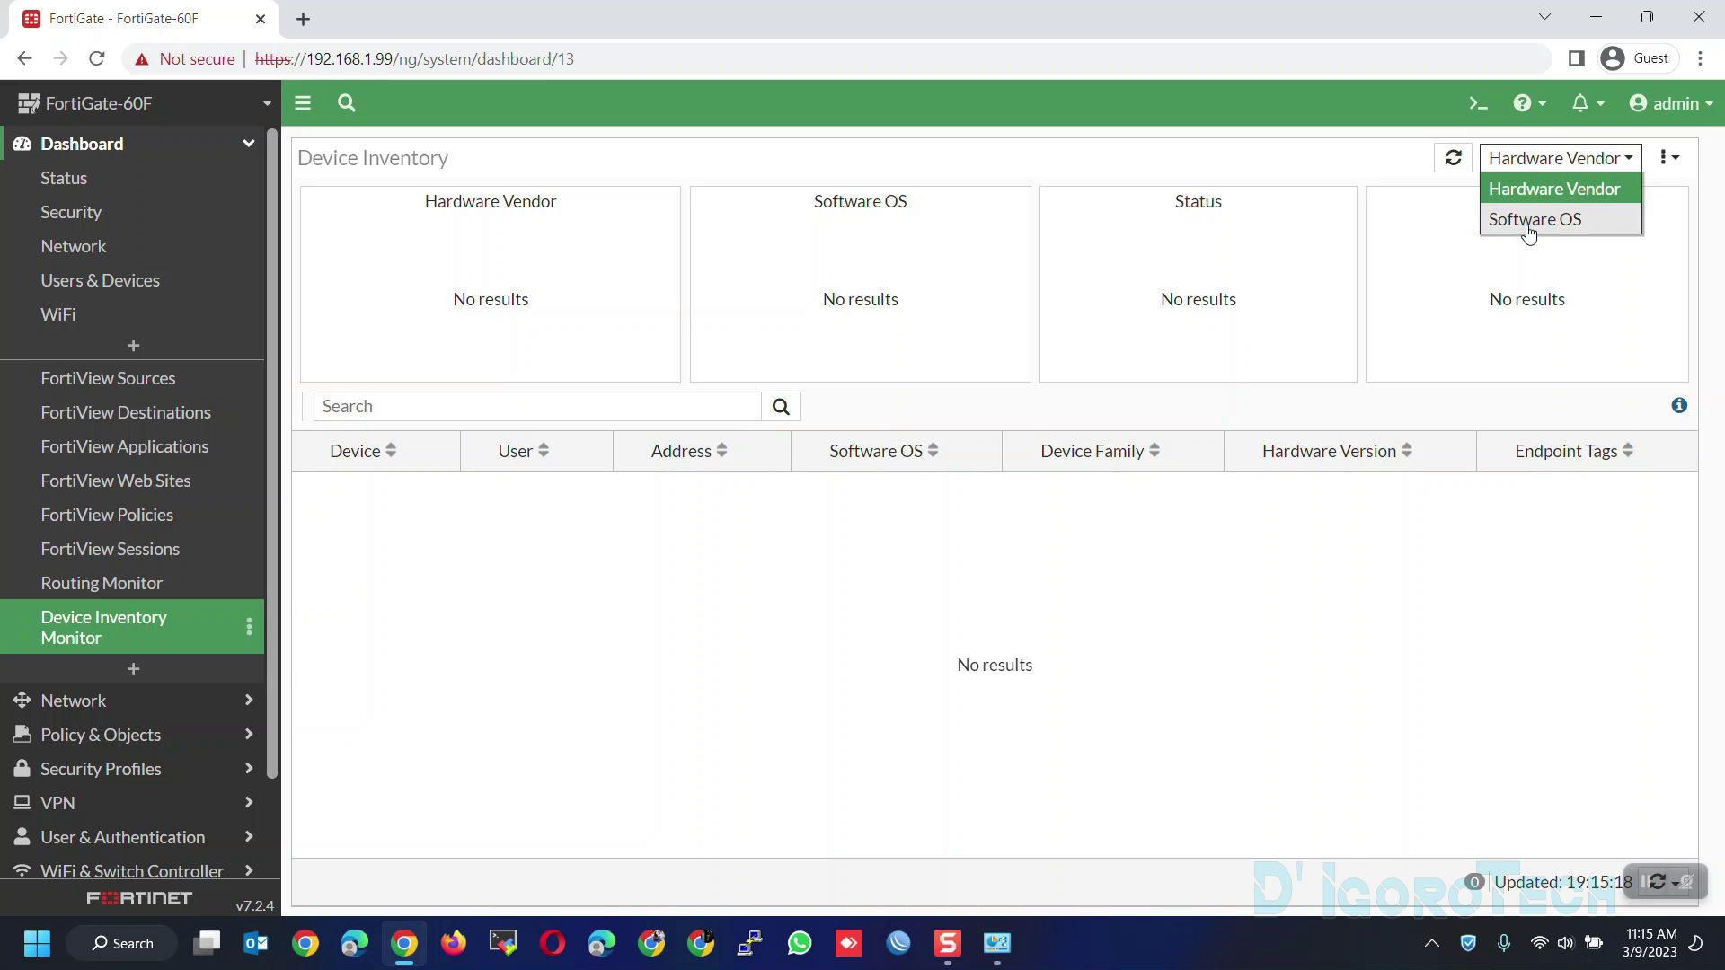
pyautogui.click(1530, 230)
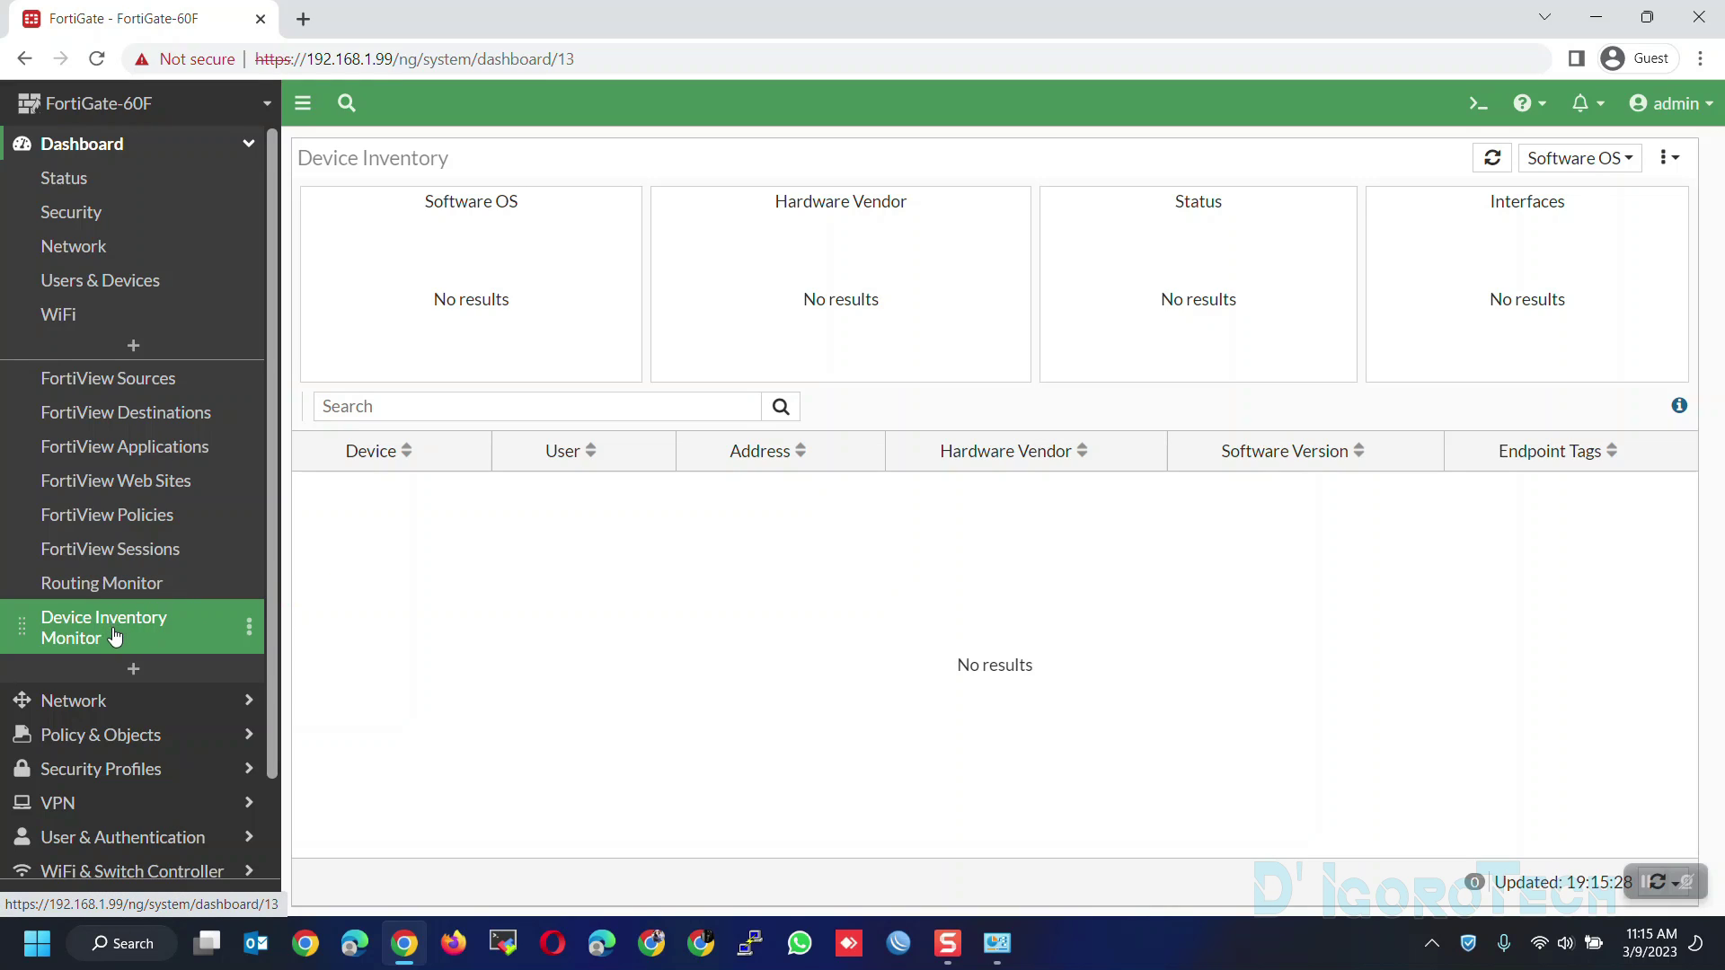
# - Open Edit Monitor for the Device Inventory Monitor and cancel without changes
pyautogui.click(250, 631)
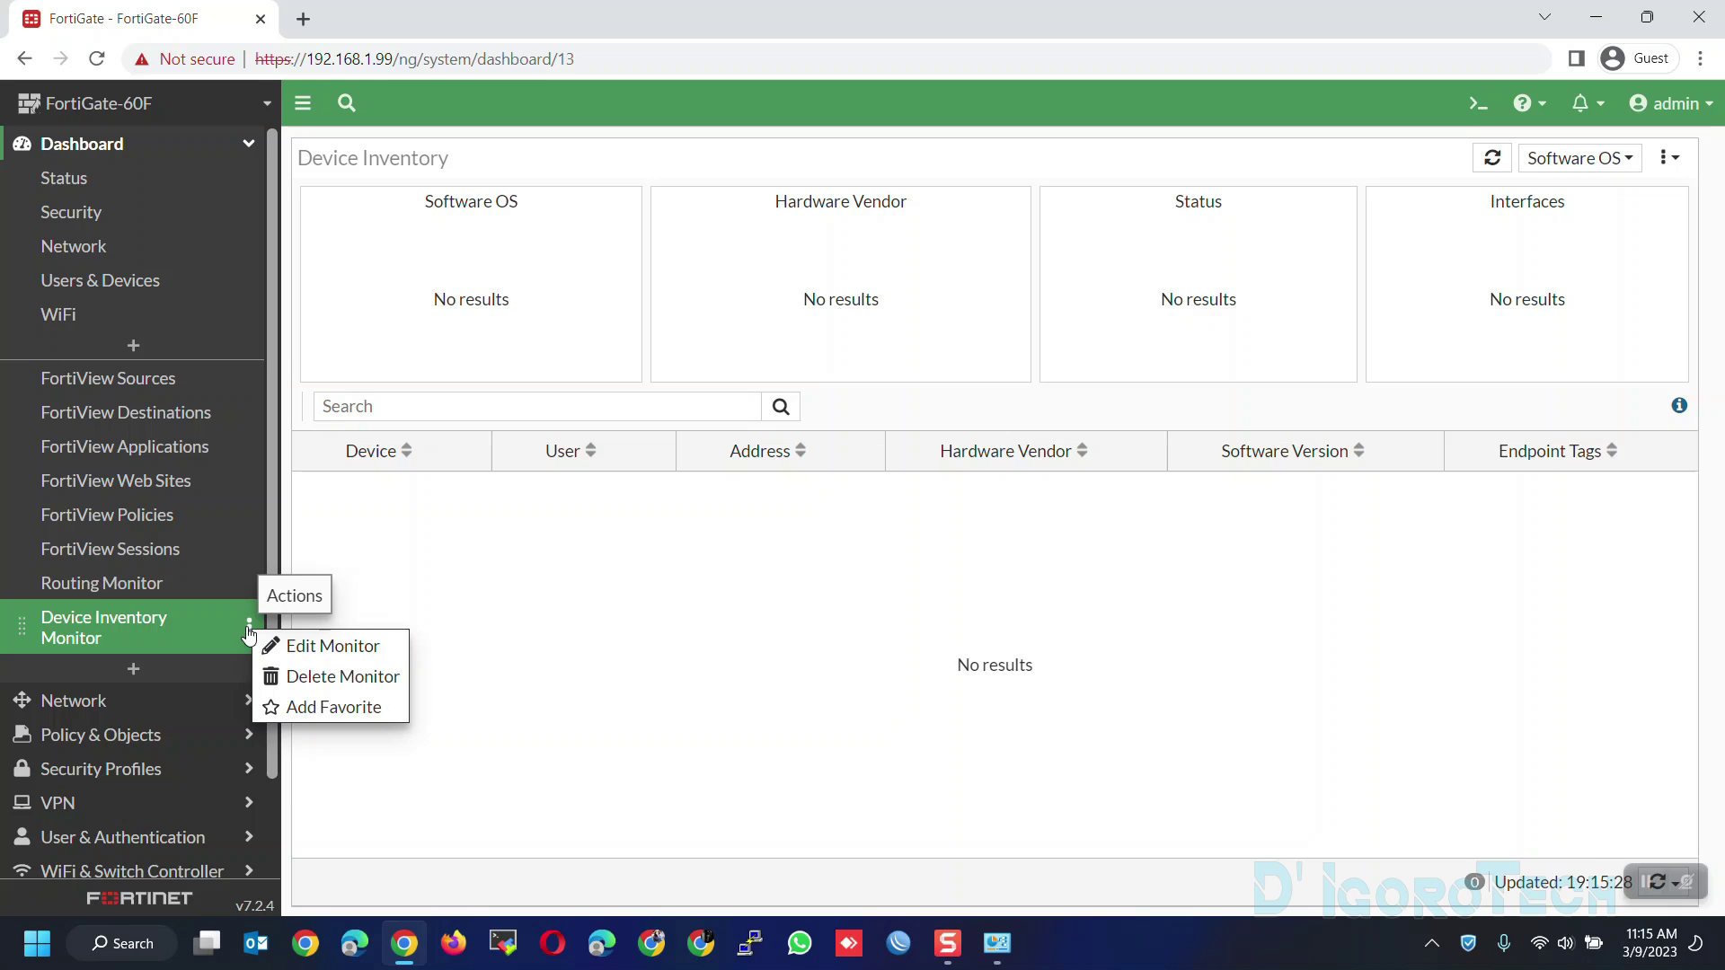
pyautogui.click(351, 635)
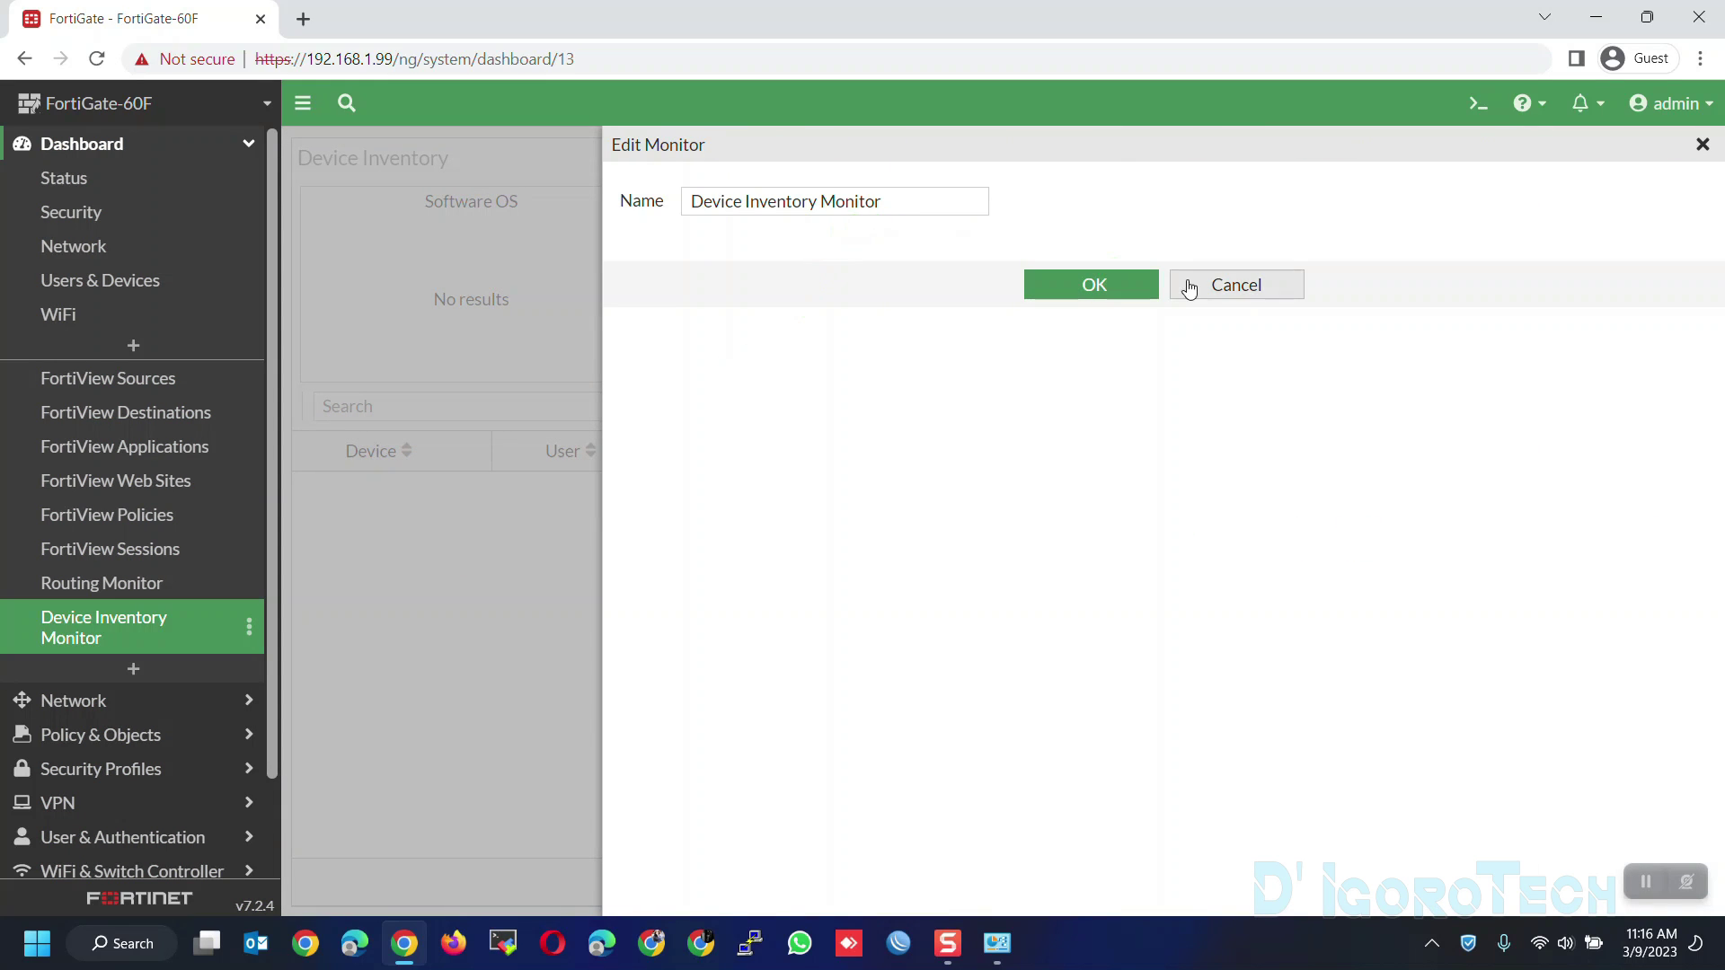
pyautogui.click(811, 201)
pyautogui.doubleClick(861, 201)
pyautogui.click(776, 207)
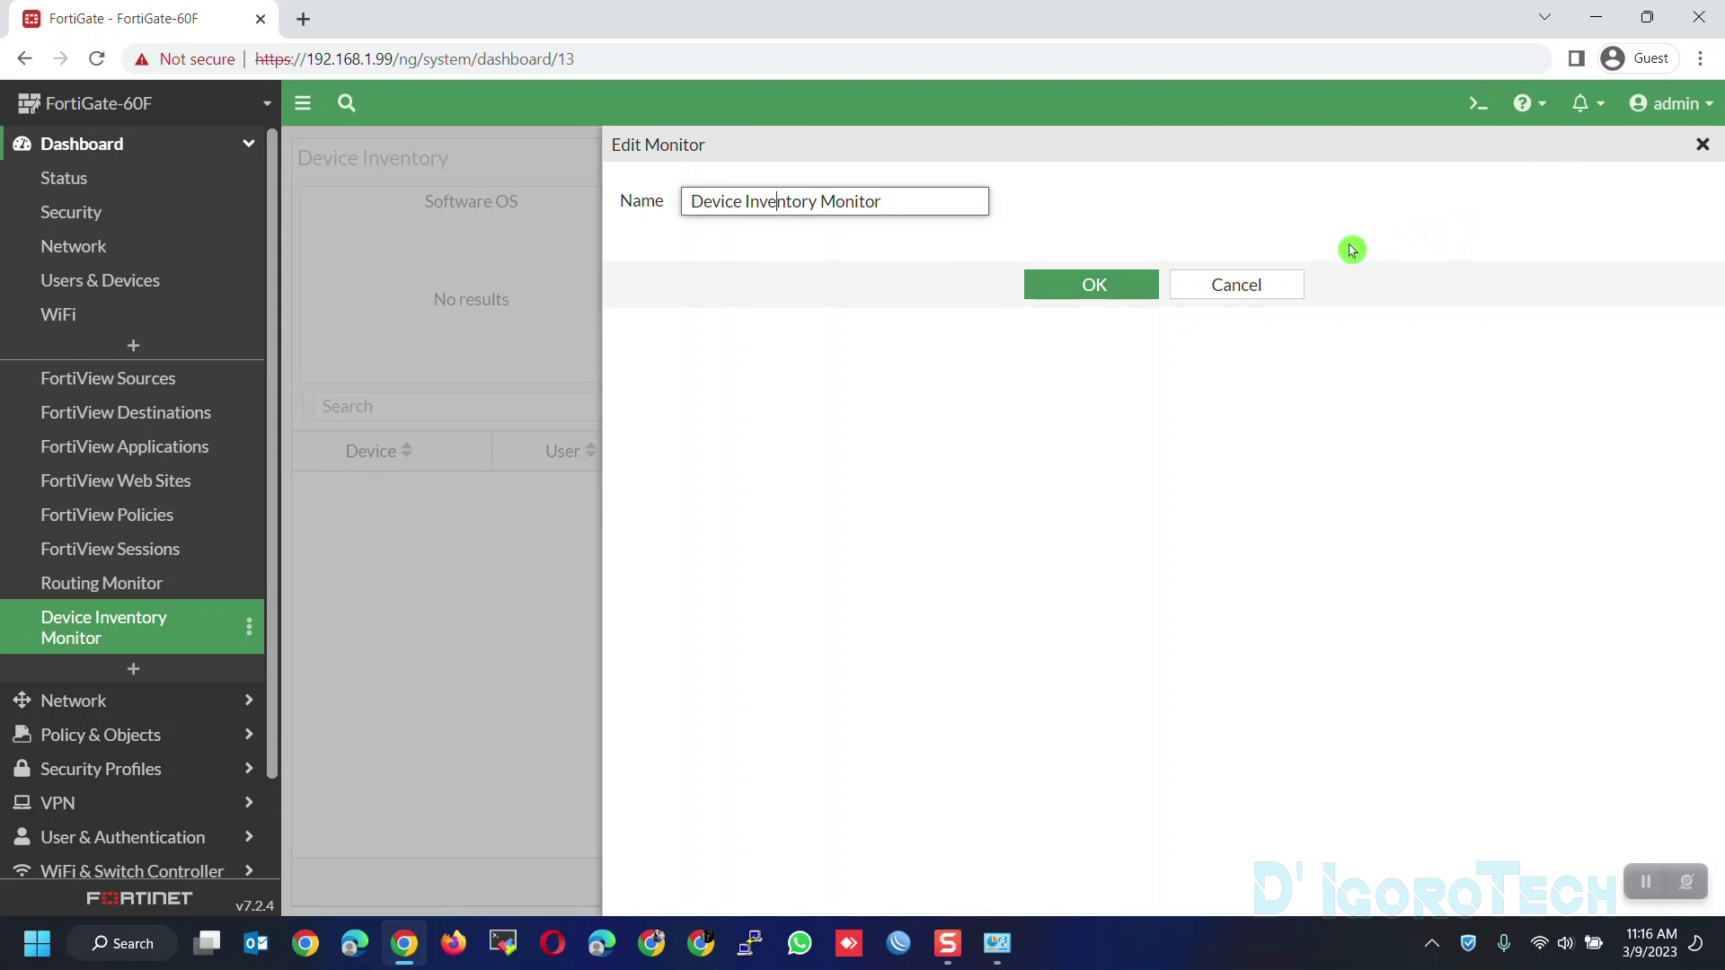
pyautogui.click(1294, 280)
# - Add the Device Inventory Monitor to Favorites, check it there, then remove it
pyautogui.click(249, 629)
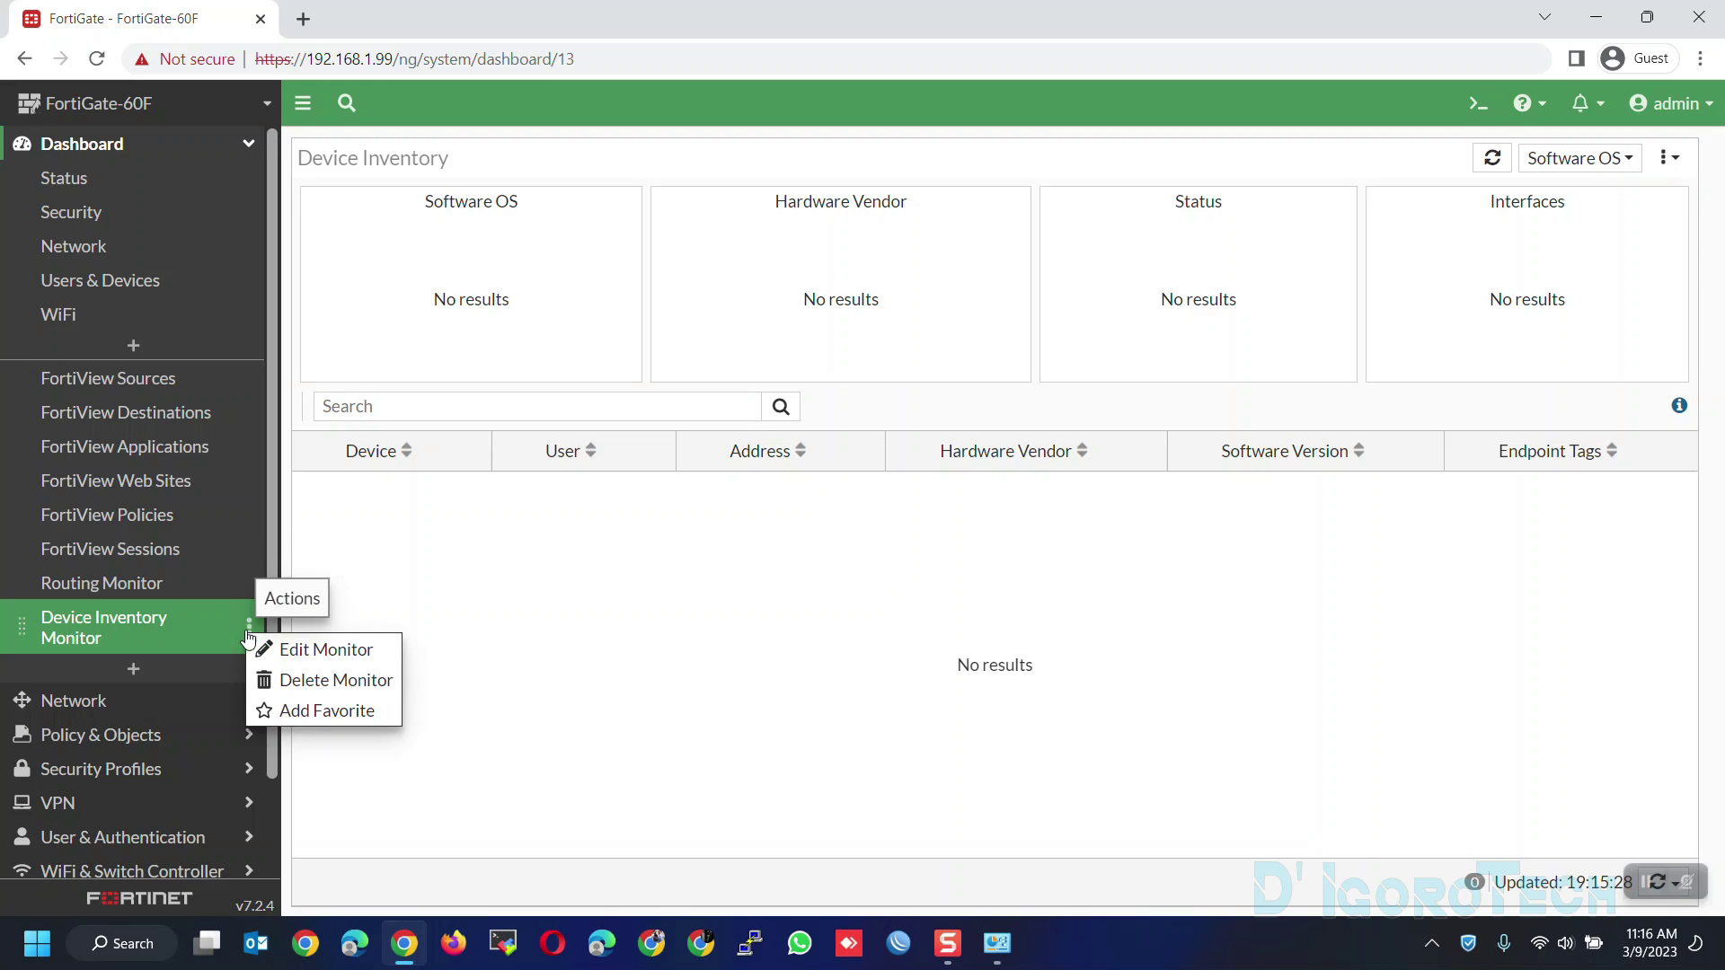
pyautogui.click(266, 713)
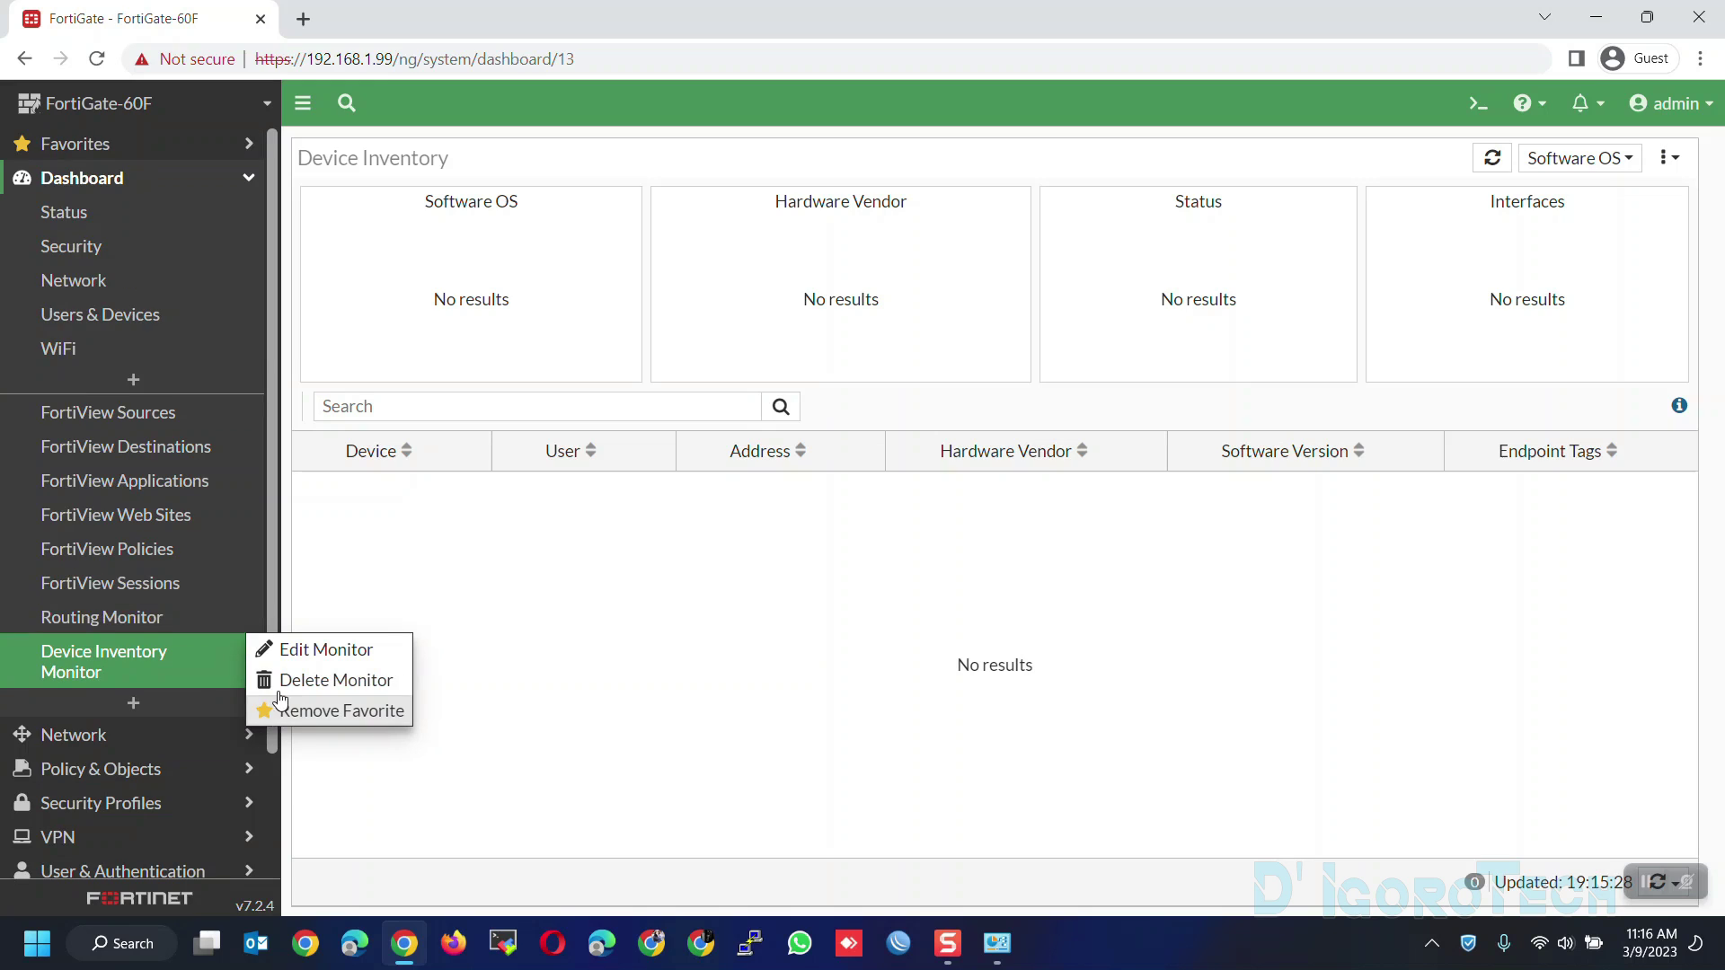
pyautogui.click(134, 155)
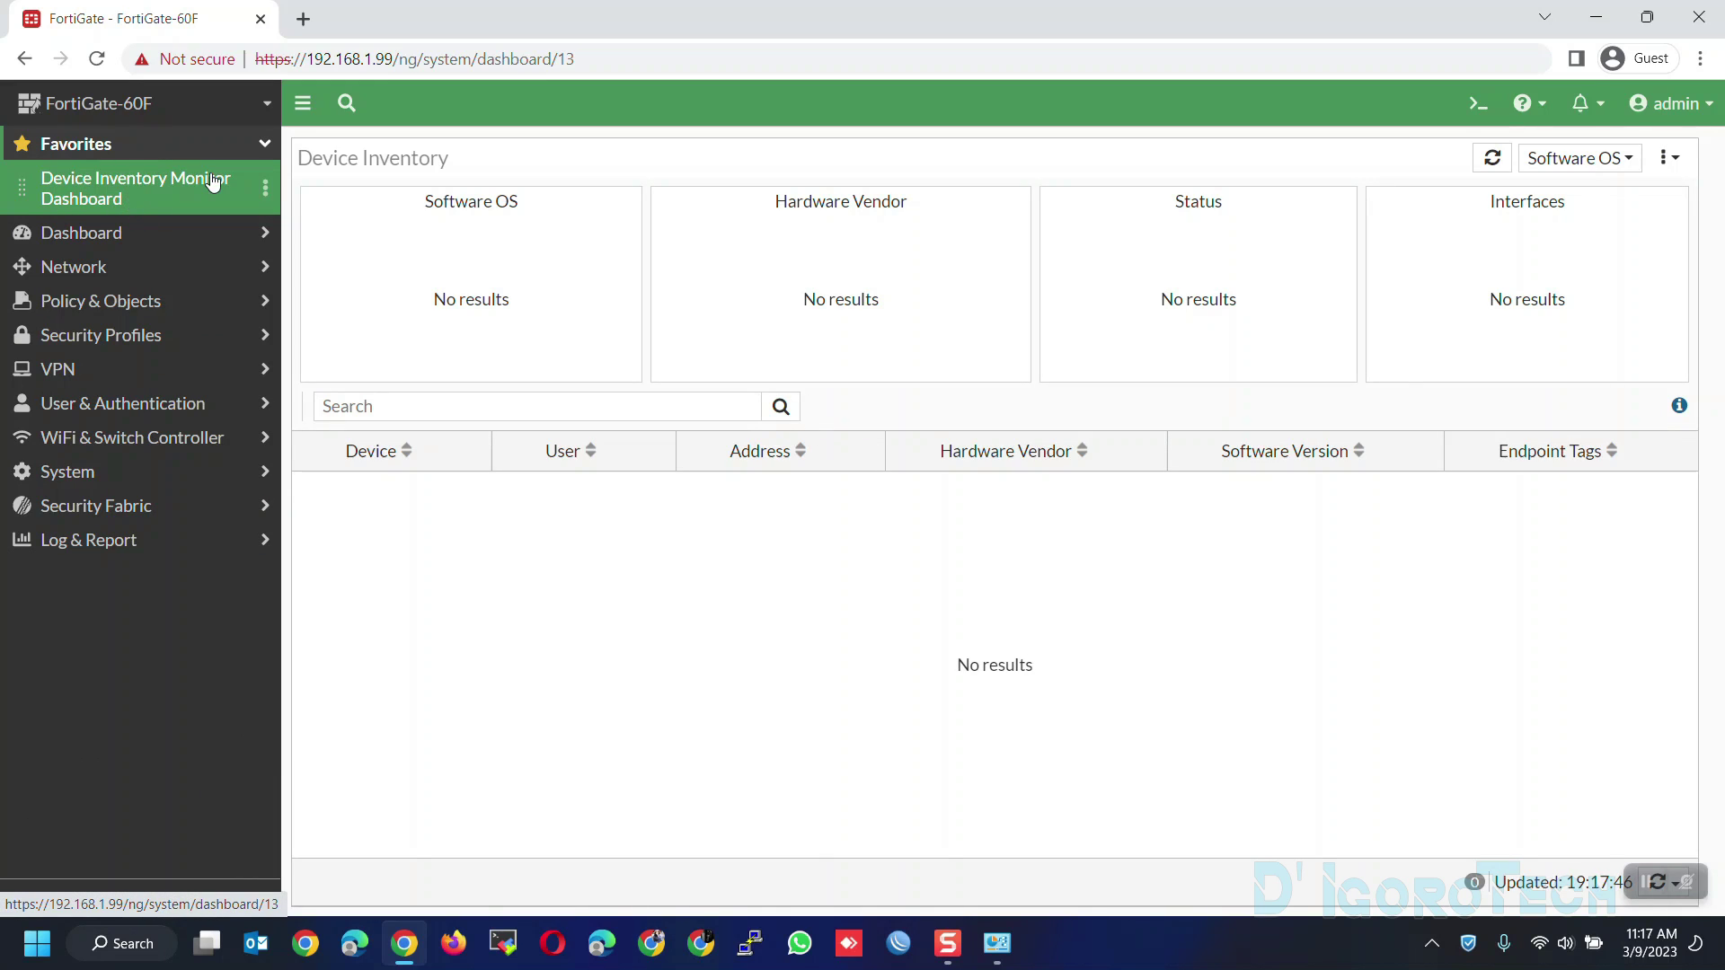
pyautogui.click(266, 188)
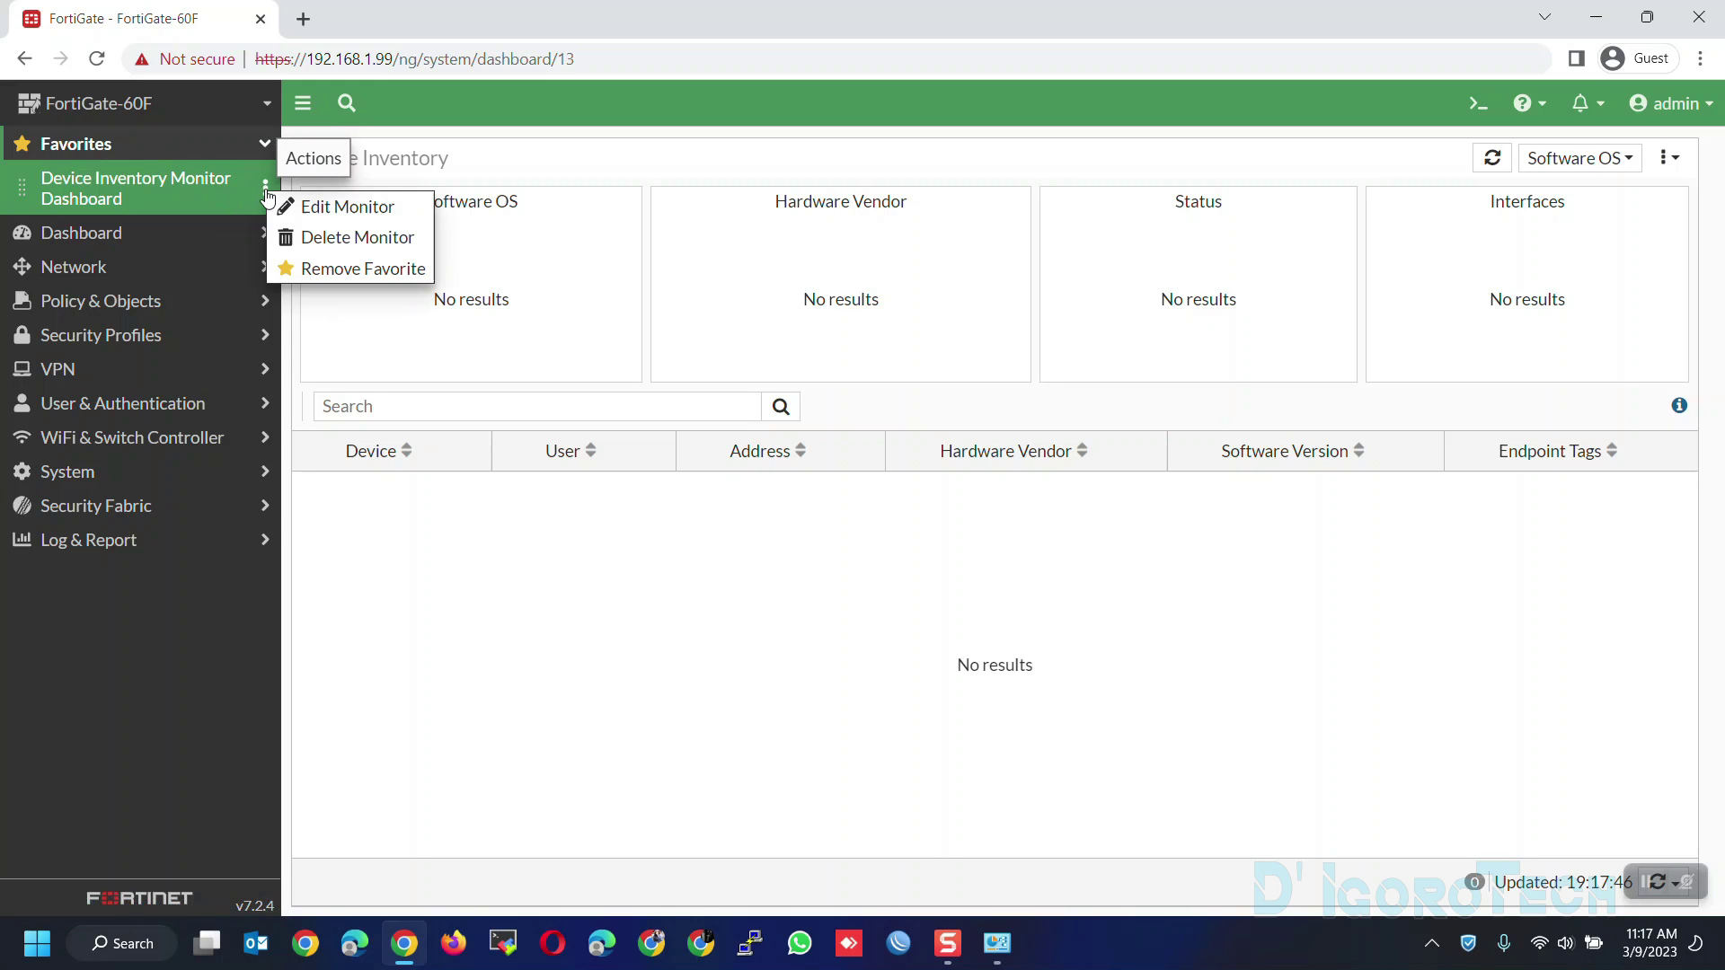
pyautogui.click(336, 271)
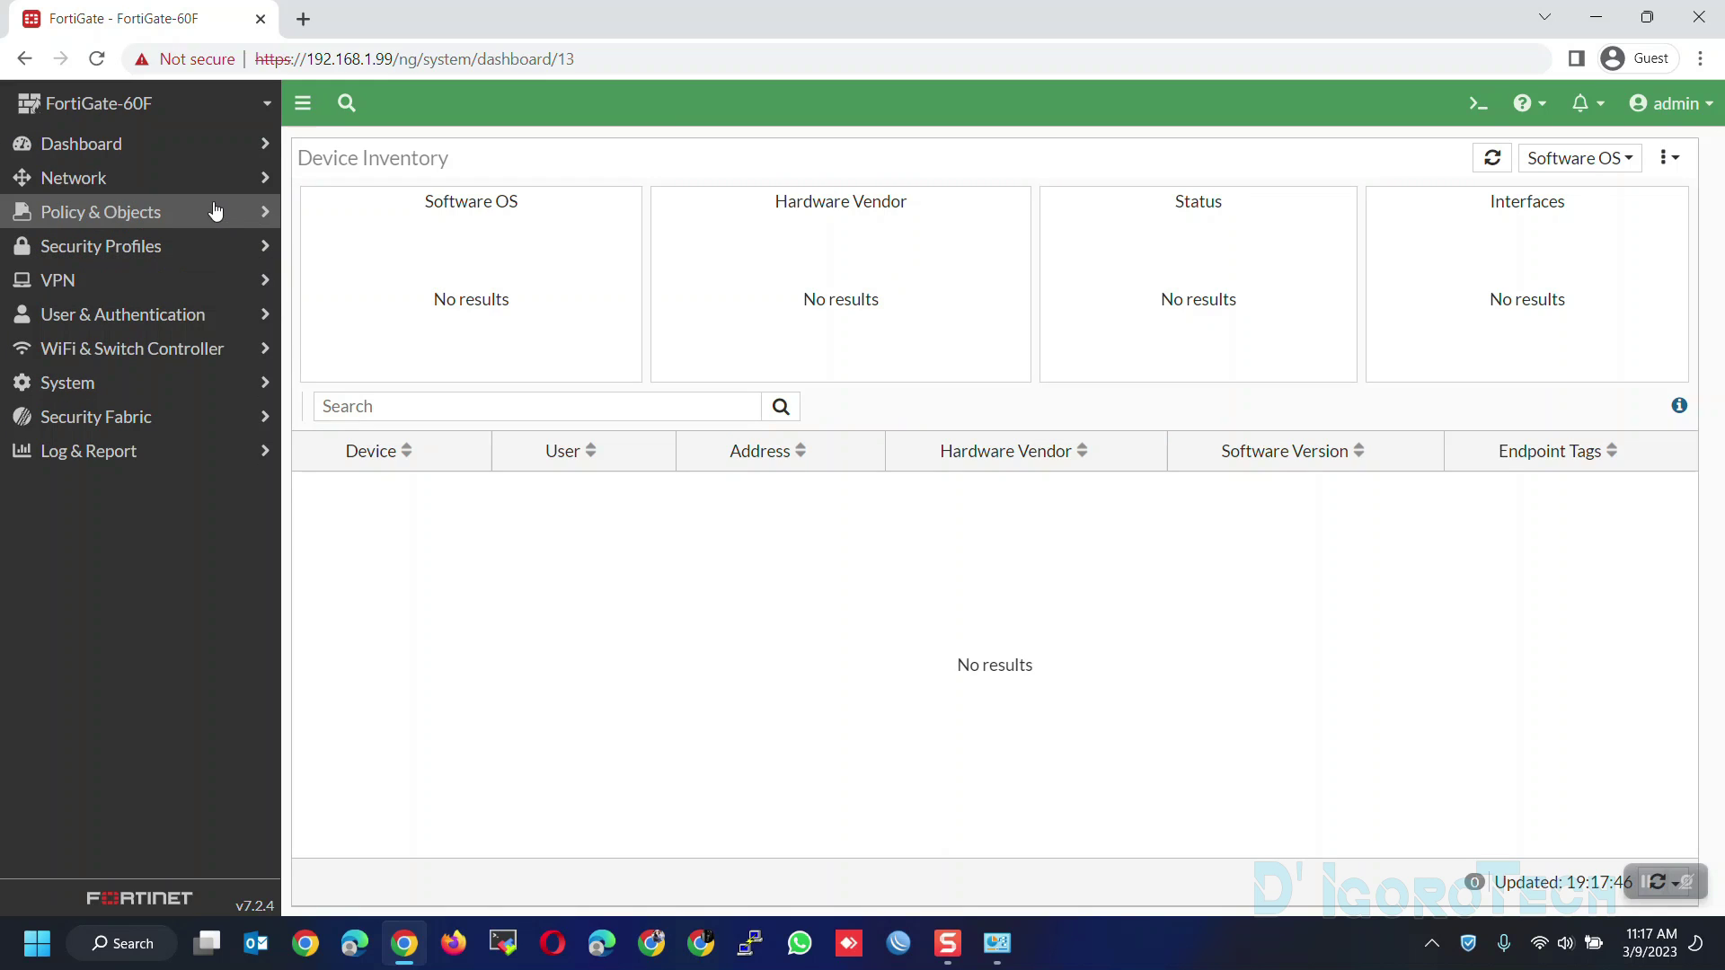
# - Reposition Device Inventory Monitor in the Dashboard list, then collapse and restore the sidebar
pyautogui.click(195, 153)
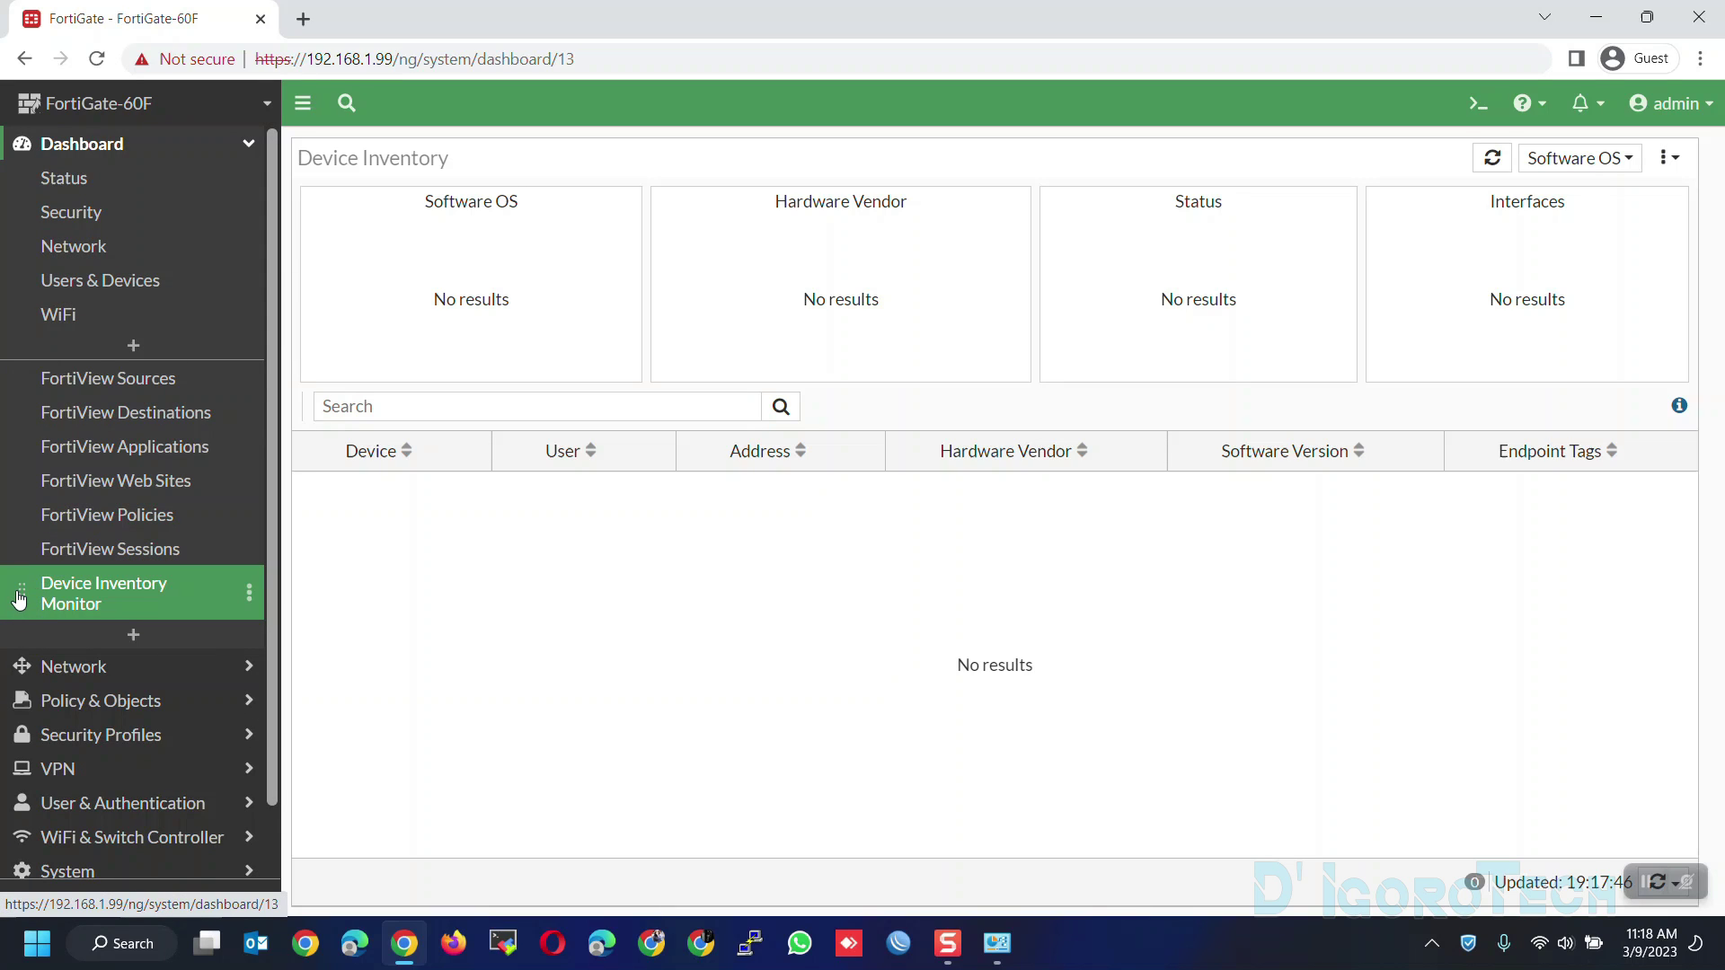
pyautogui.moveTo(23, 599)
pyautogui.mouseDown()
pyautogui.moveTo(27, 526)
pyautogui.moveTo(29, 593)
pyautogui.mouseUp()
pyautogui.click(302, 103)
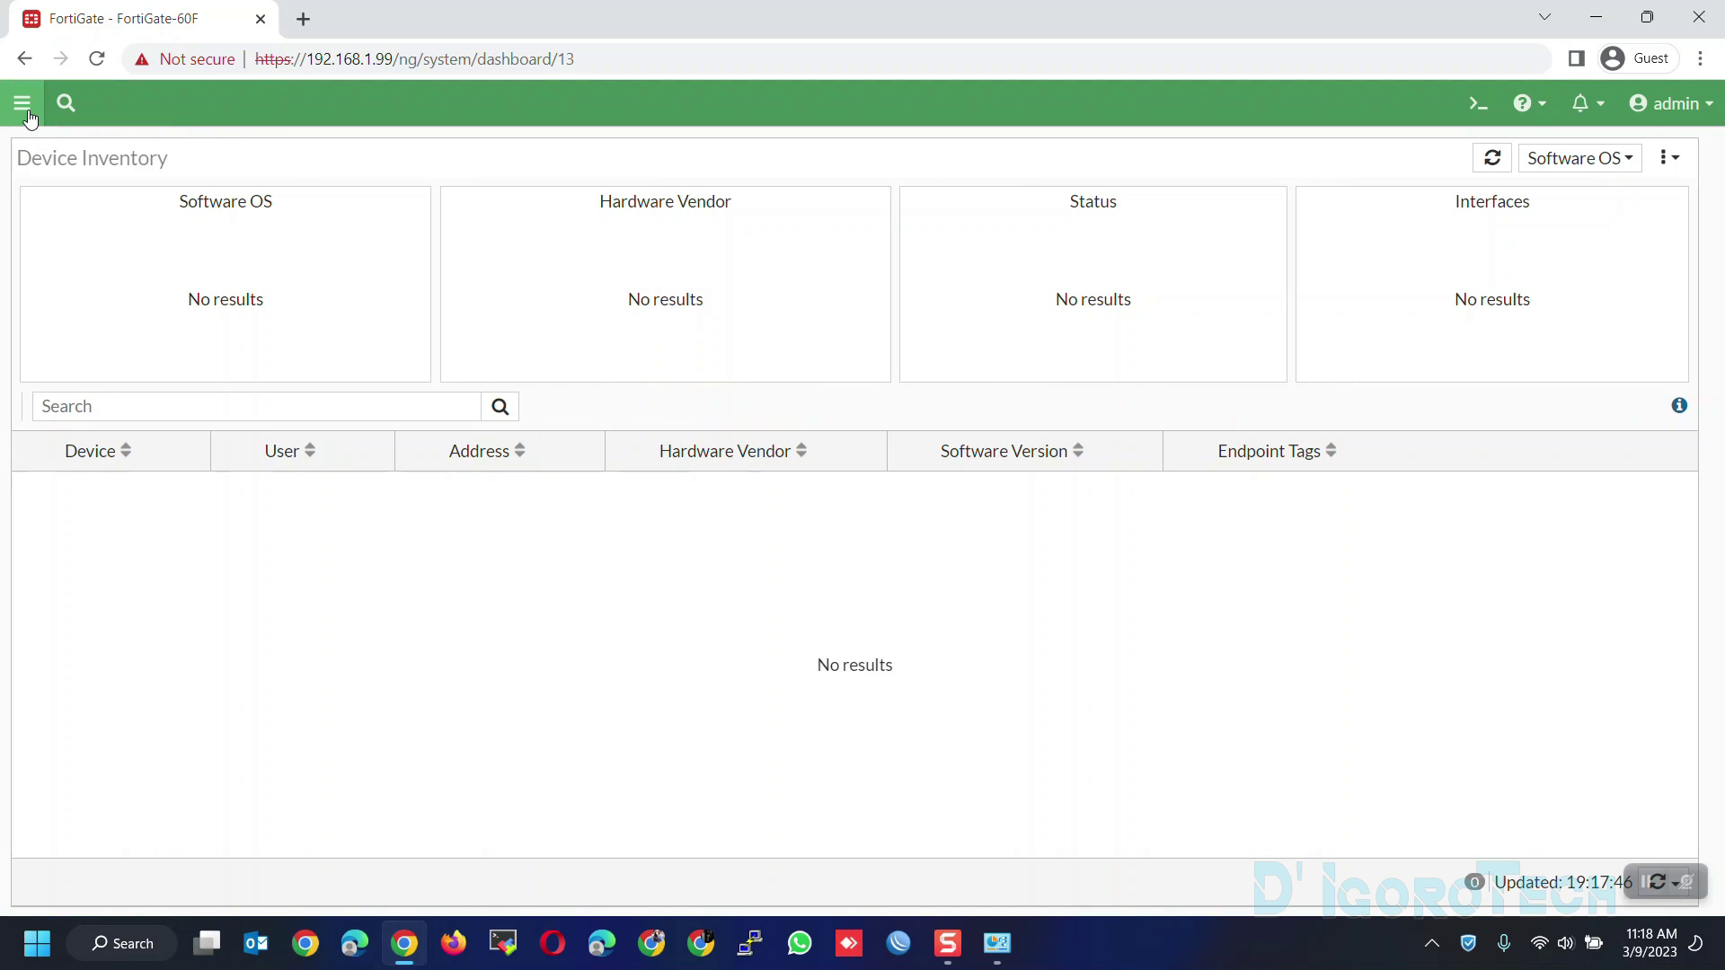
pyautogui.click(28, 112)
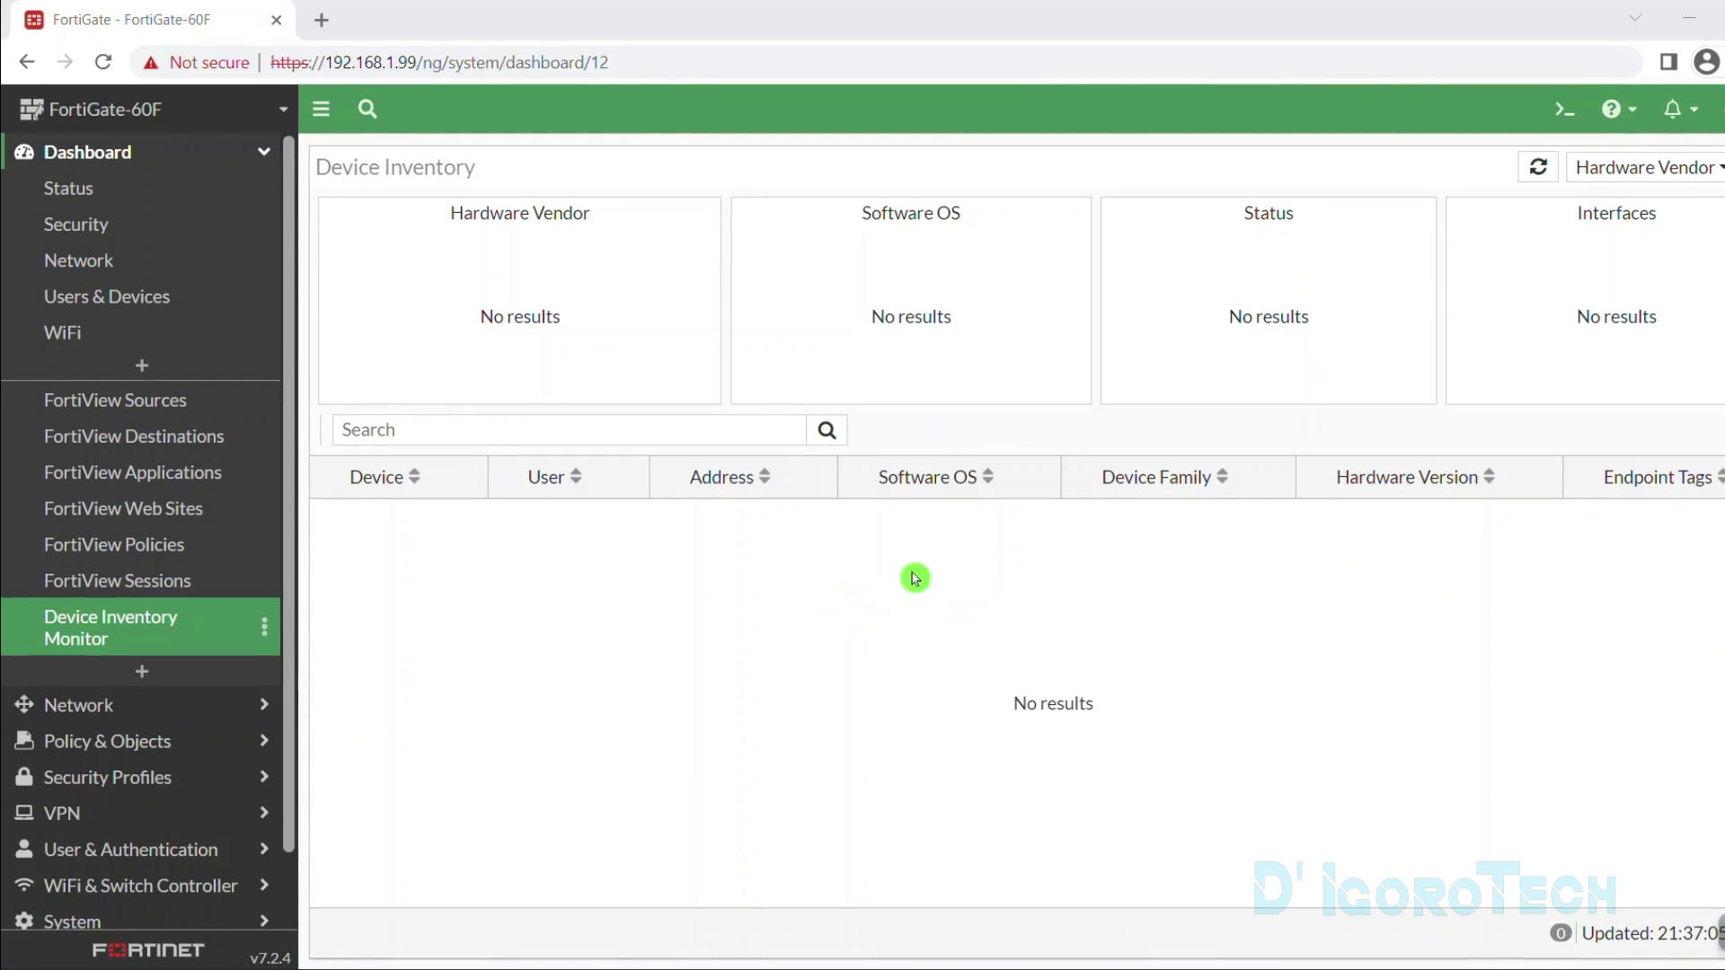
# - Search globally for 'interface' and open the Network > Interfaces page from the results
pyautogui.click(368, 115)
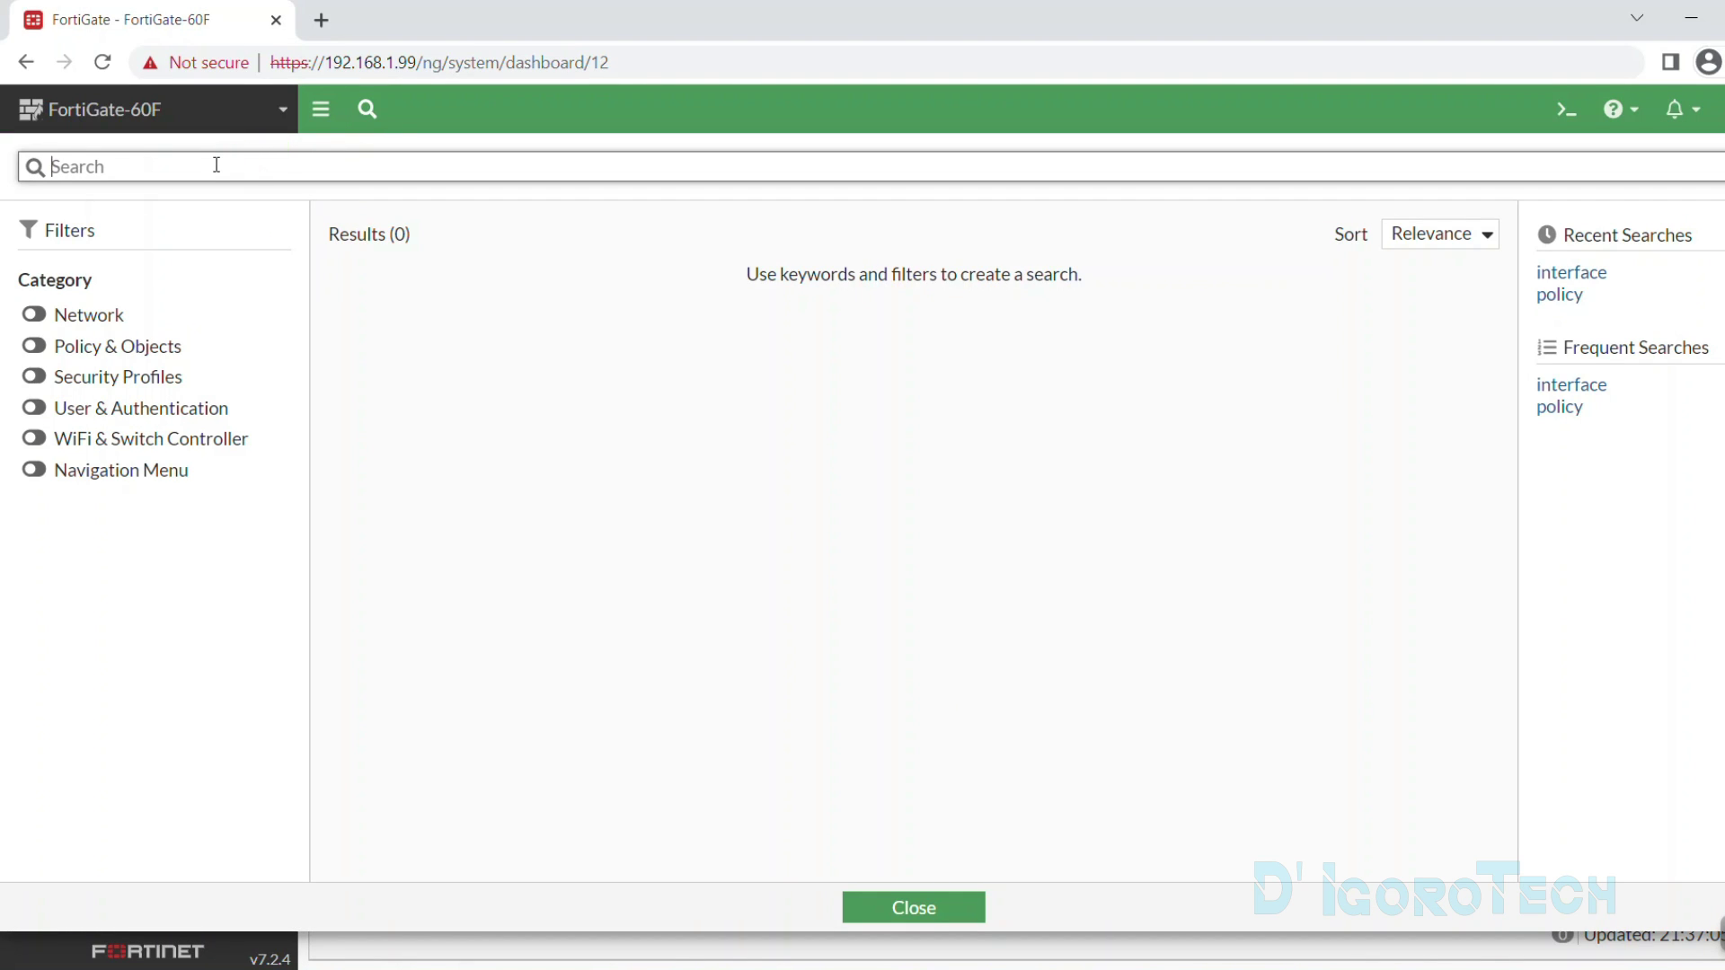
pyautogui.write('interface')
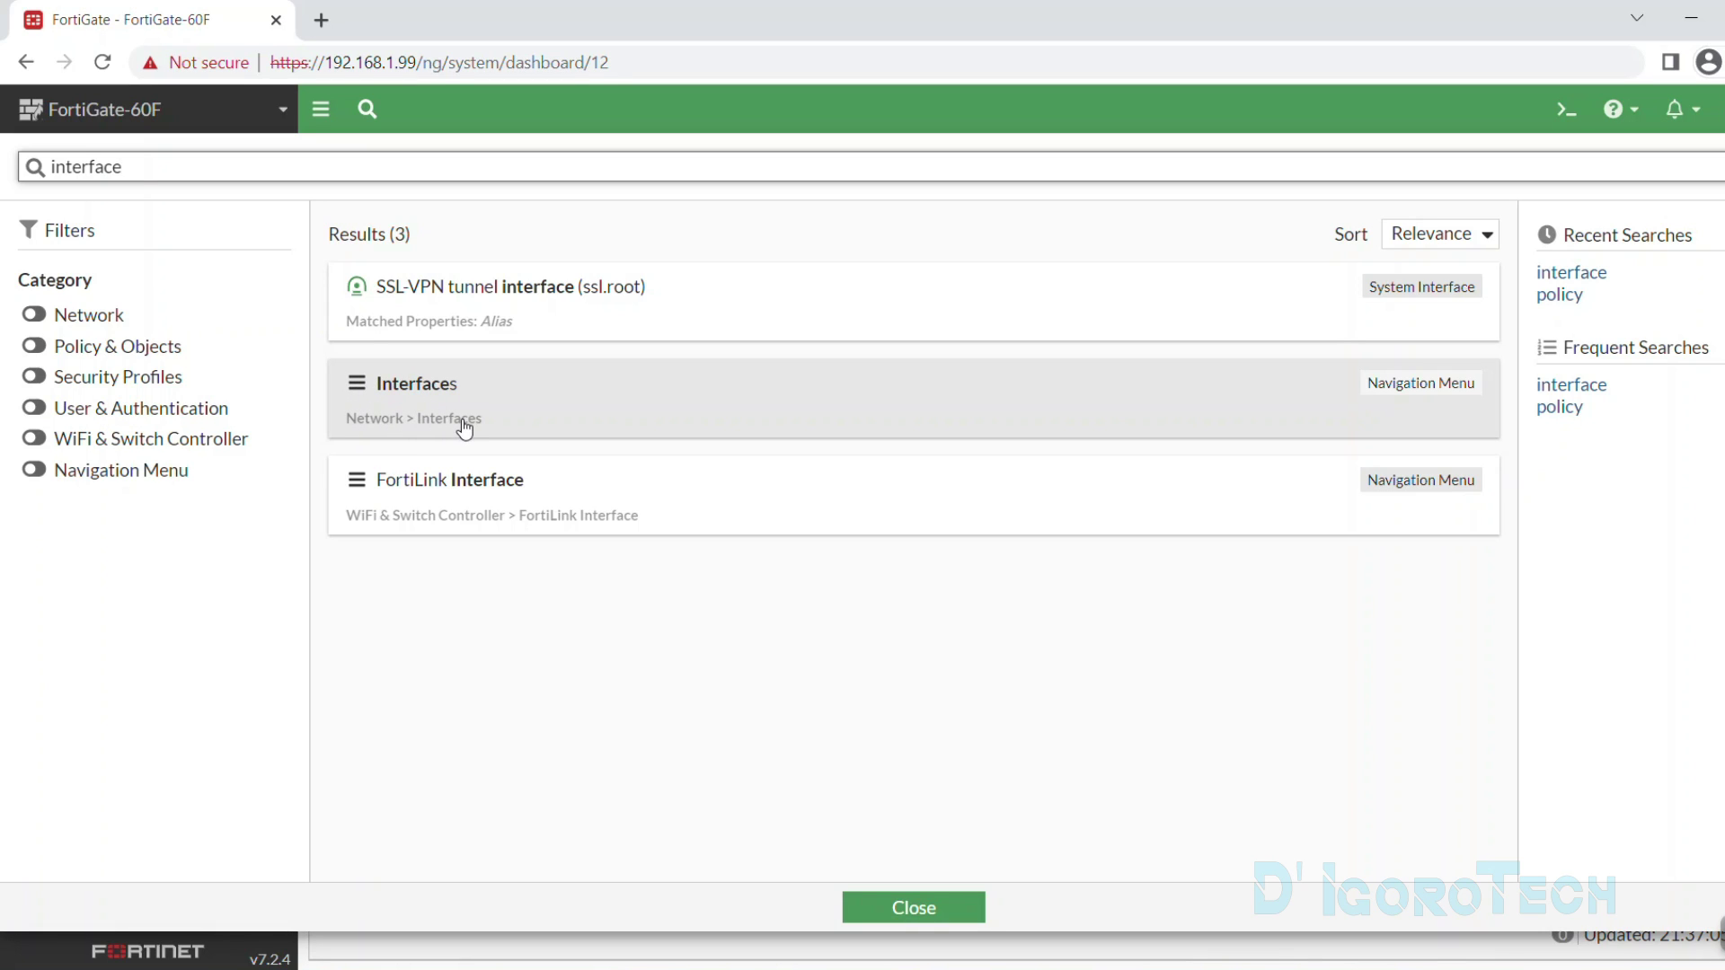
pyautogui.click(1406, 391)
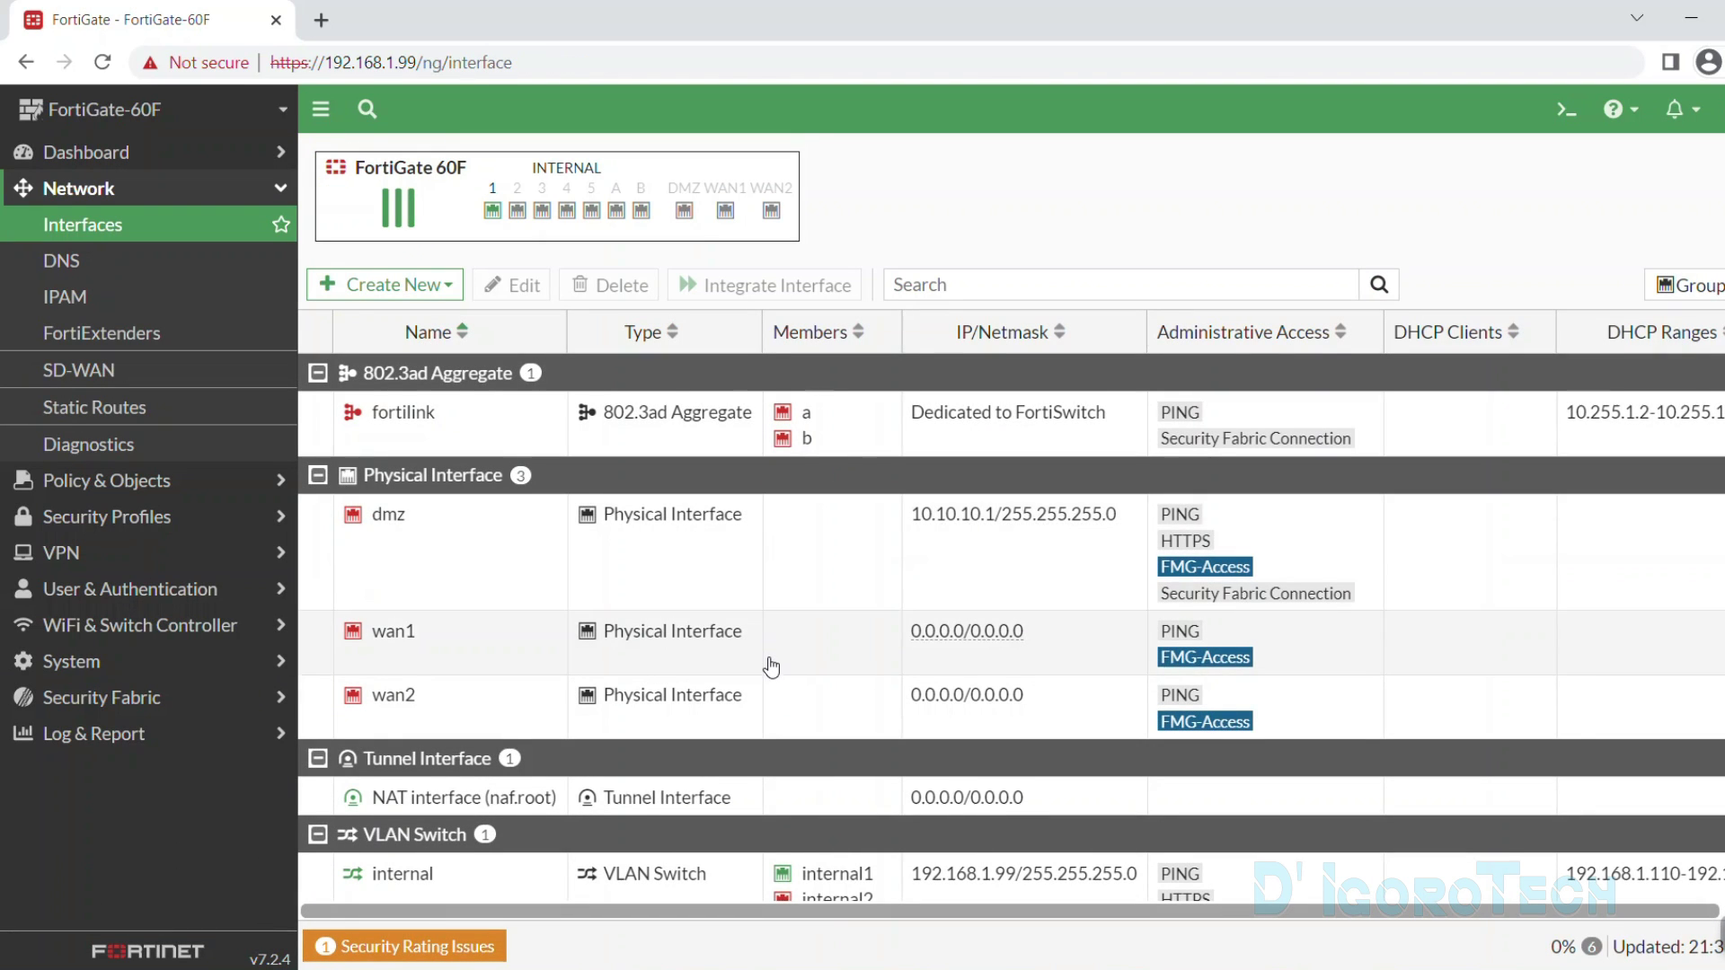
pyautogui.scroll(-2, 771, 667)
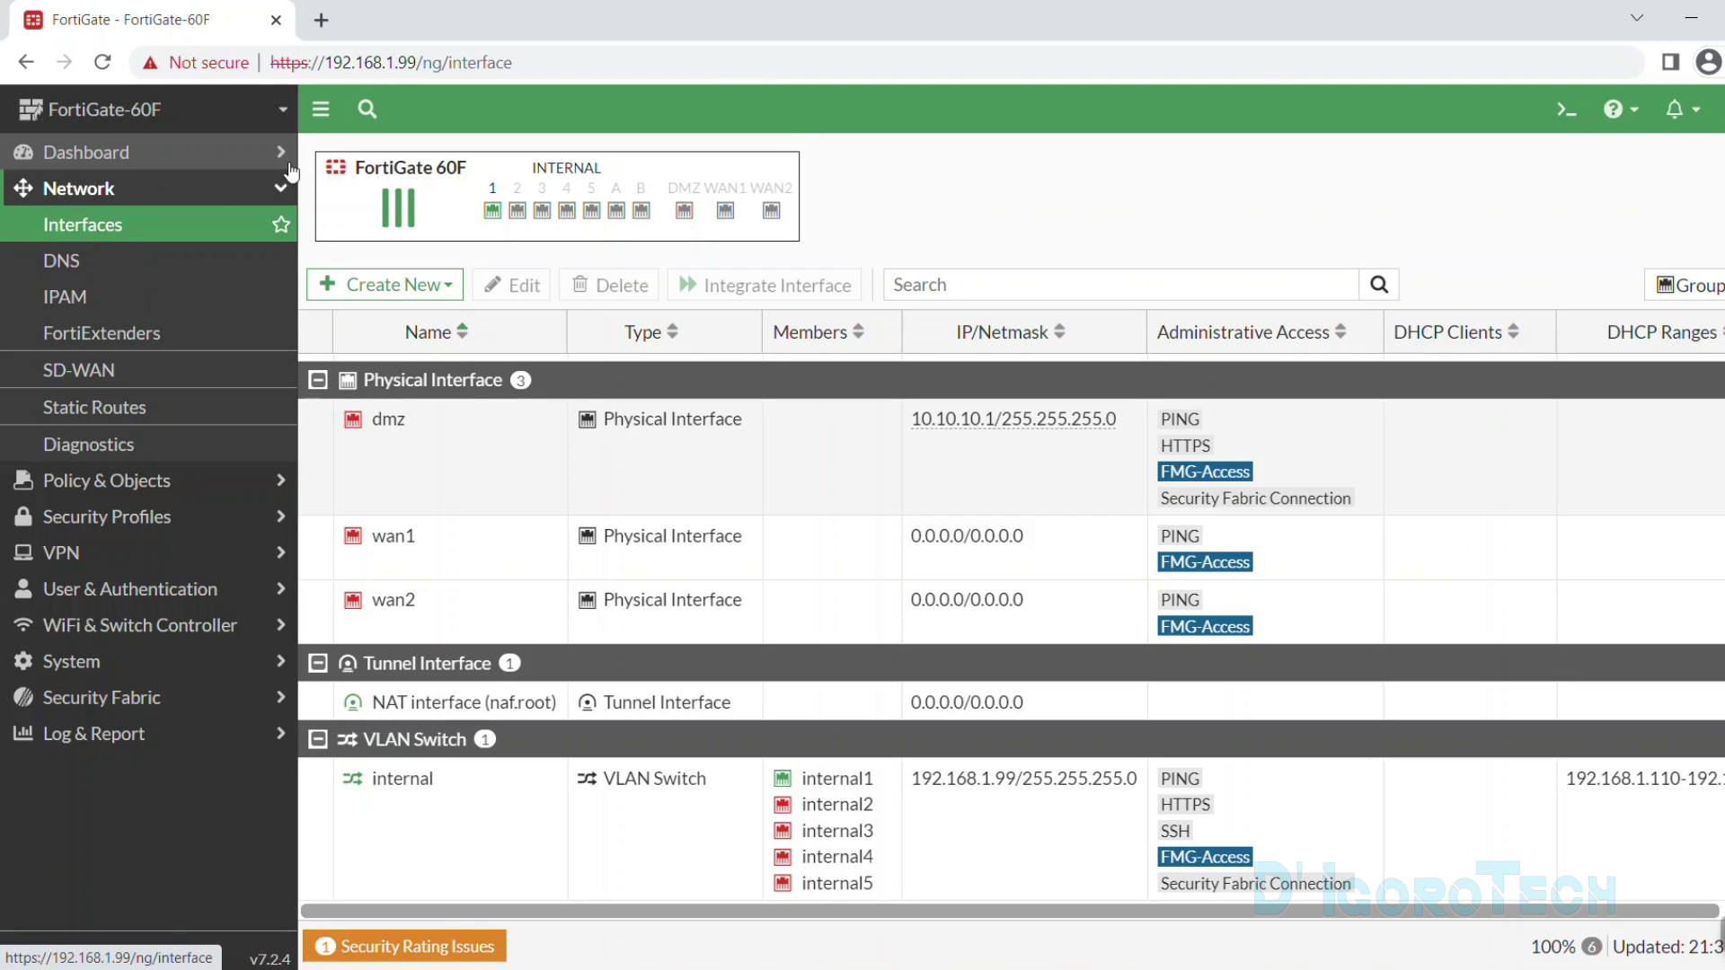
# - Search for 'policy', toggle the Policy & Objects filter on and off, and keep Relevance sorting
pyautogui.click(367, 111)
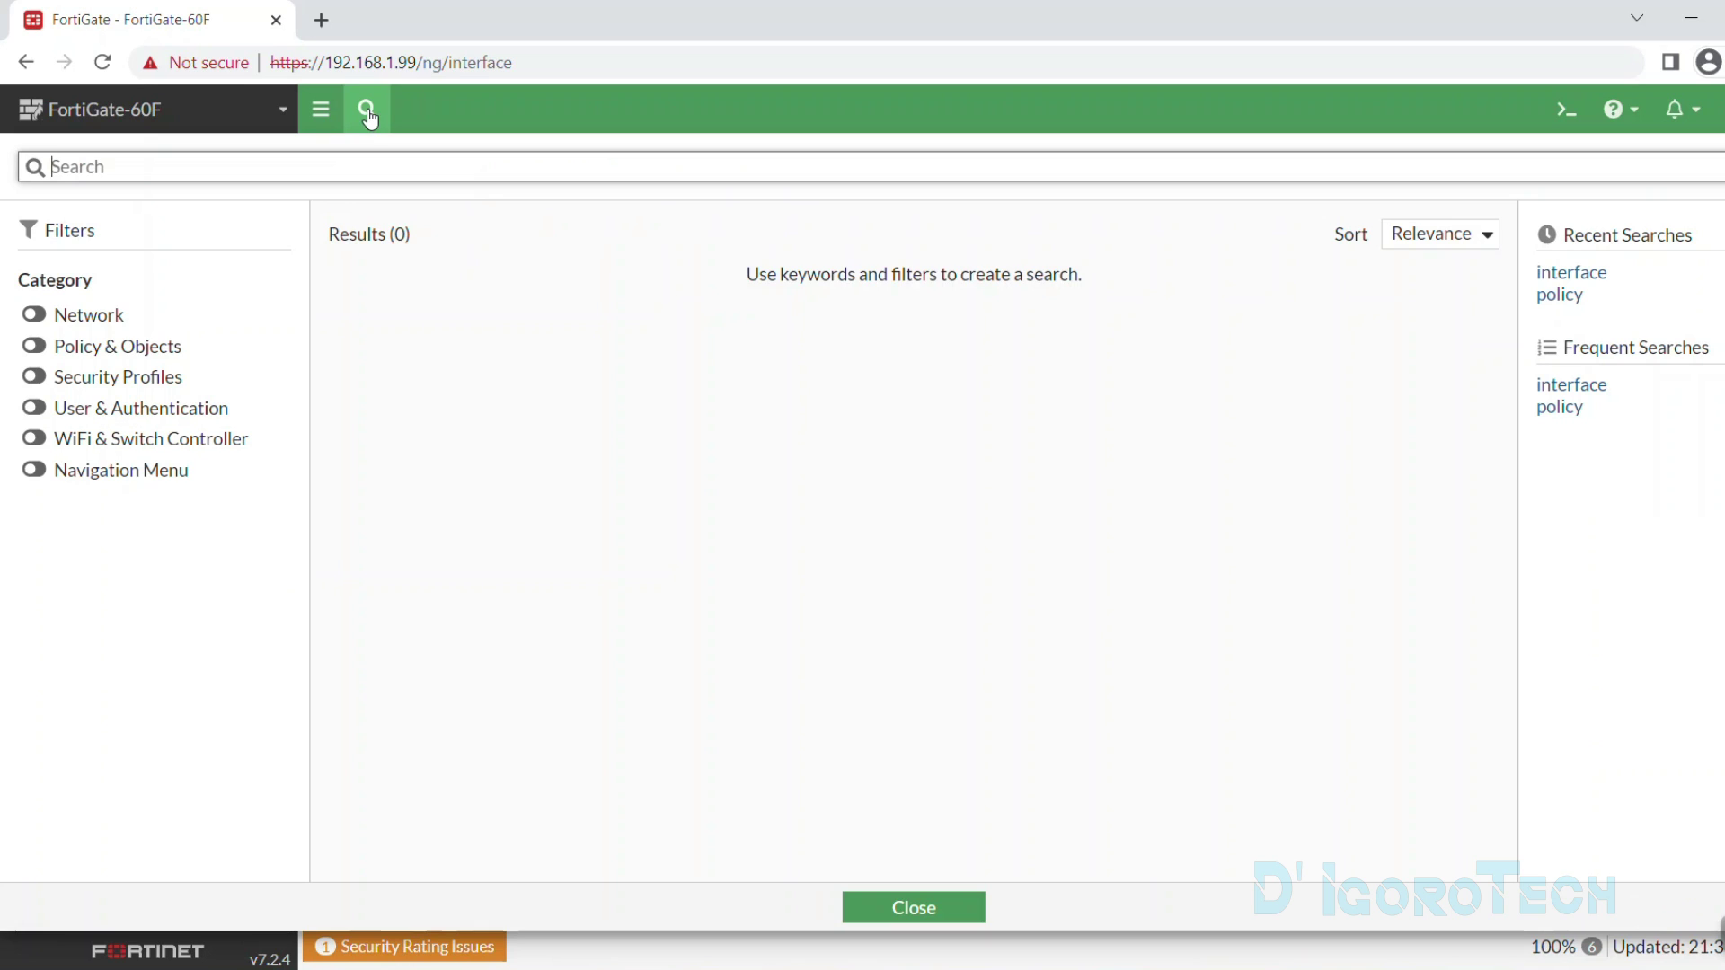
pyautogui.write('policy')
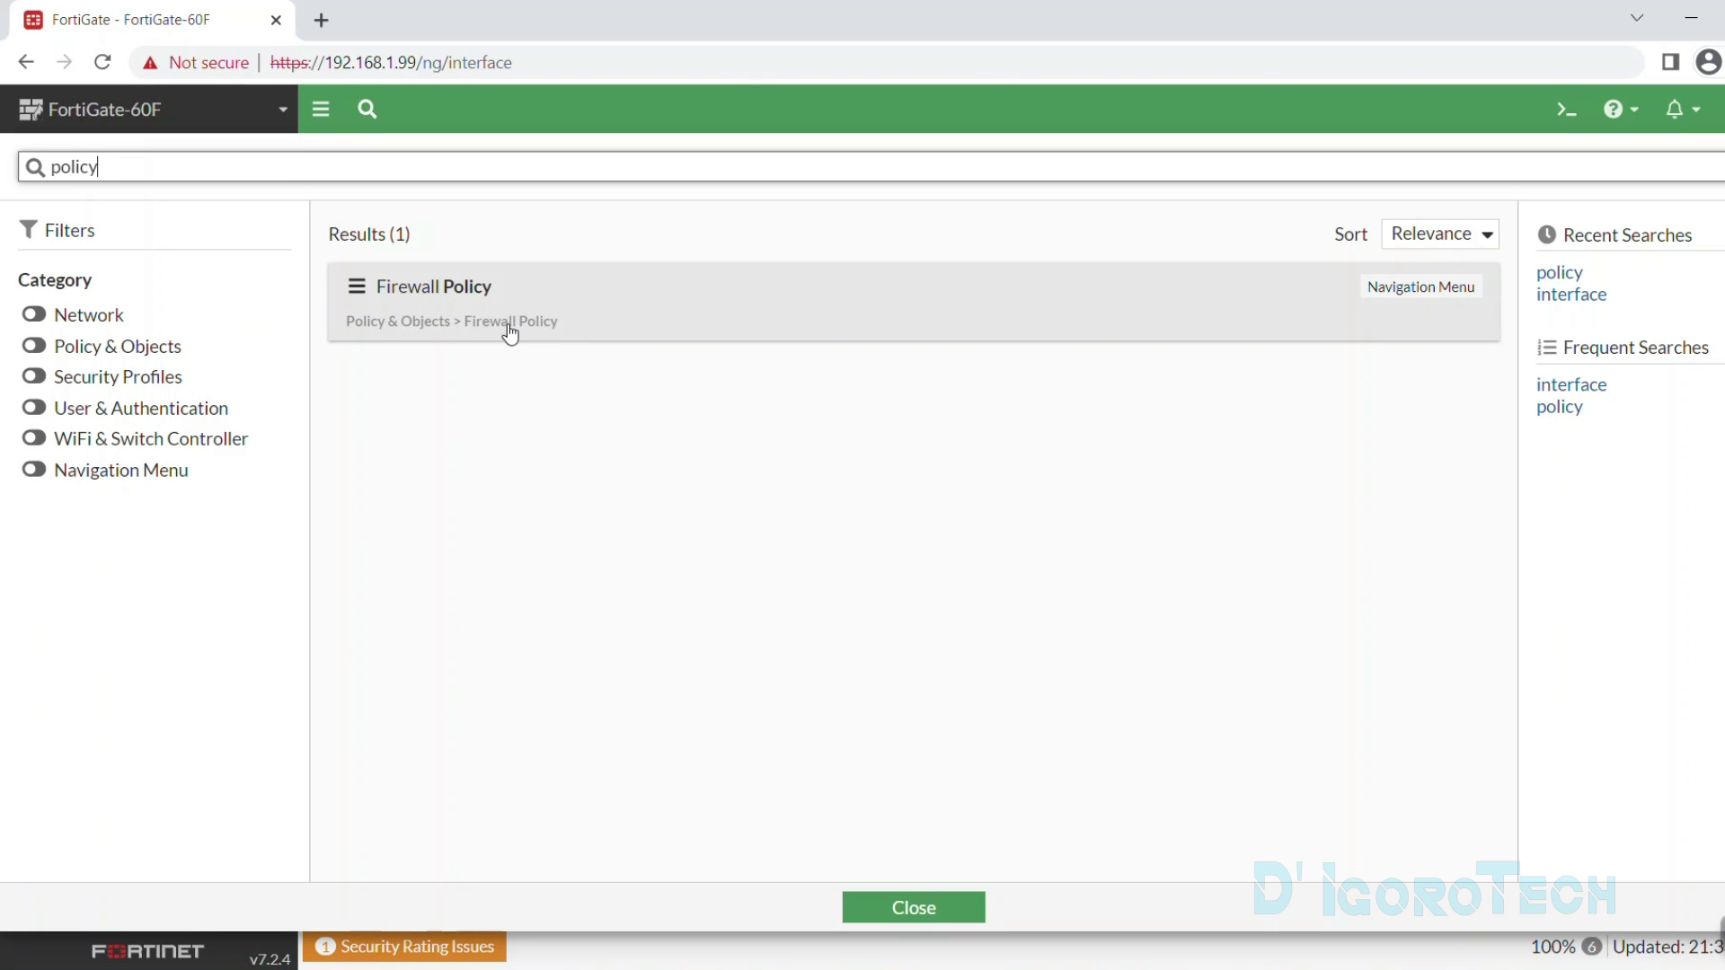
pyautogui.click(34, 347)
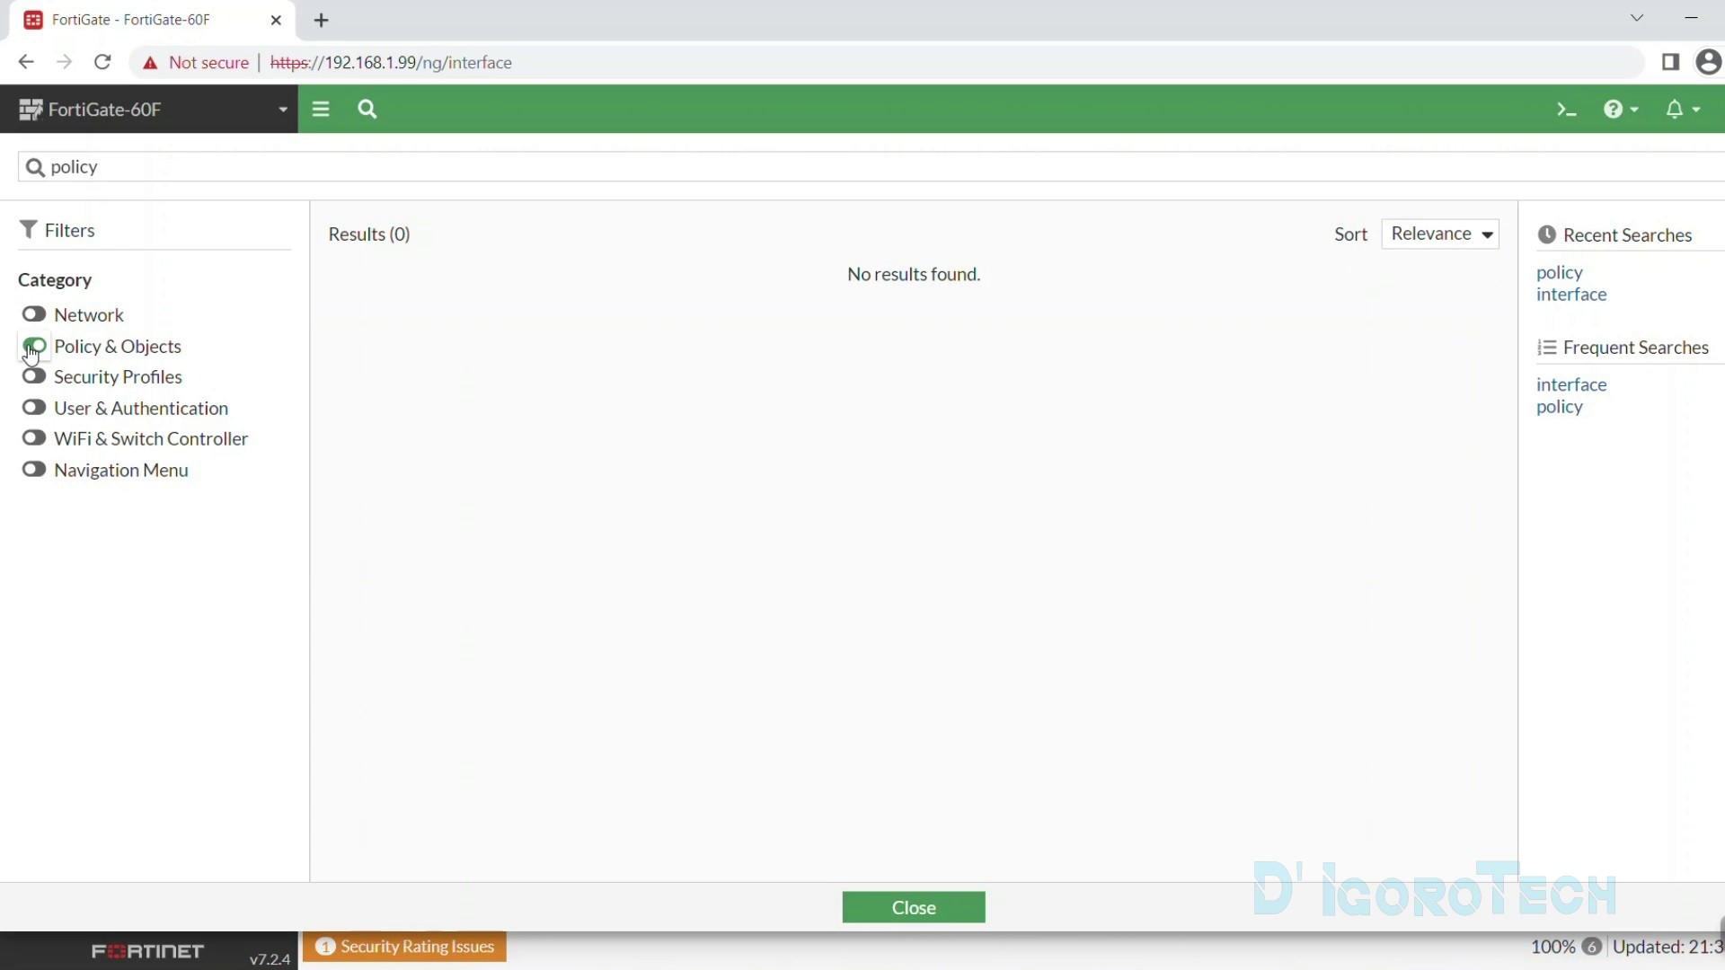
pyautogui.click(32, 350)
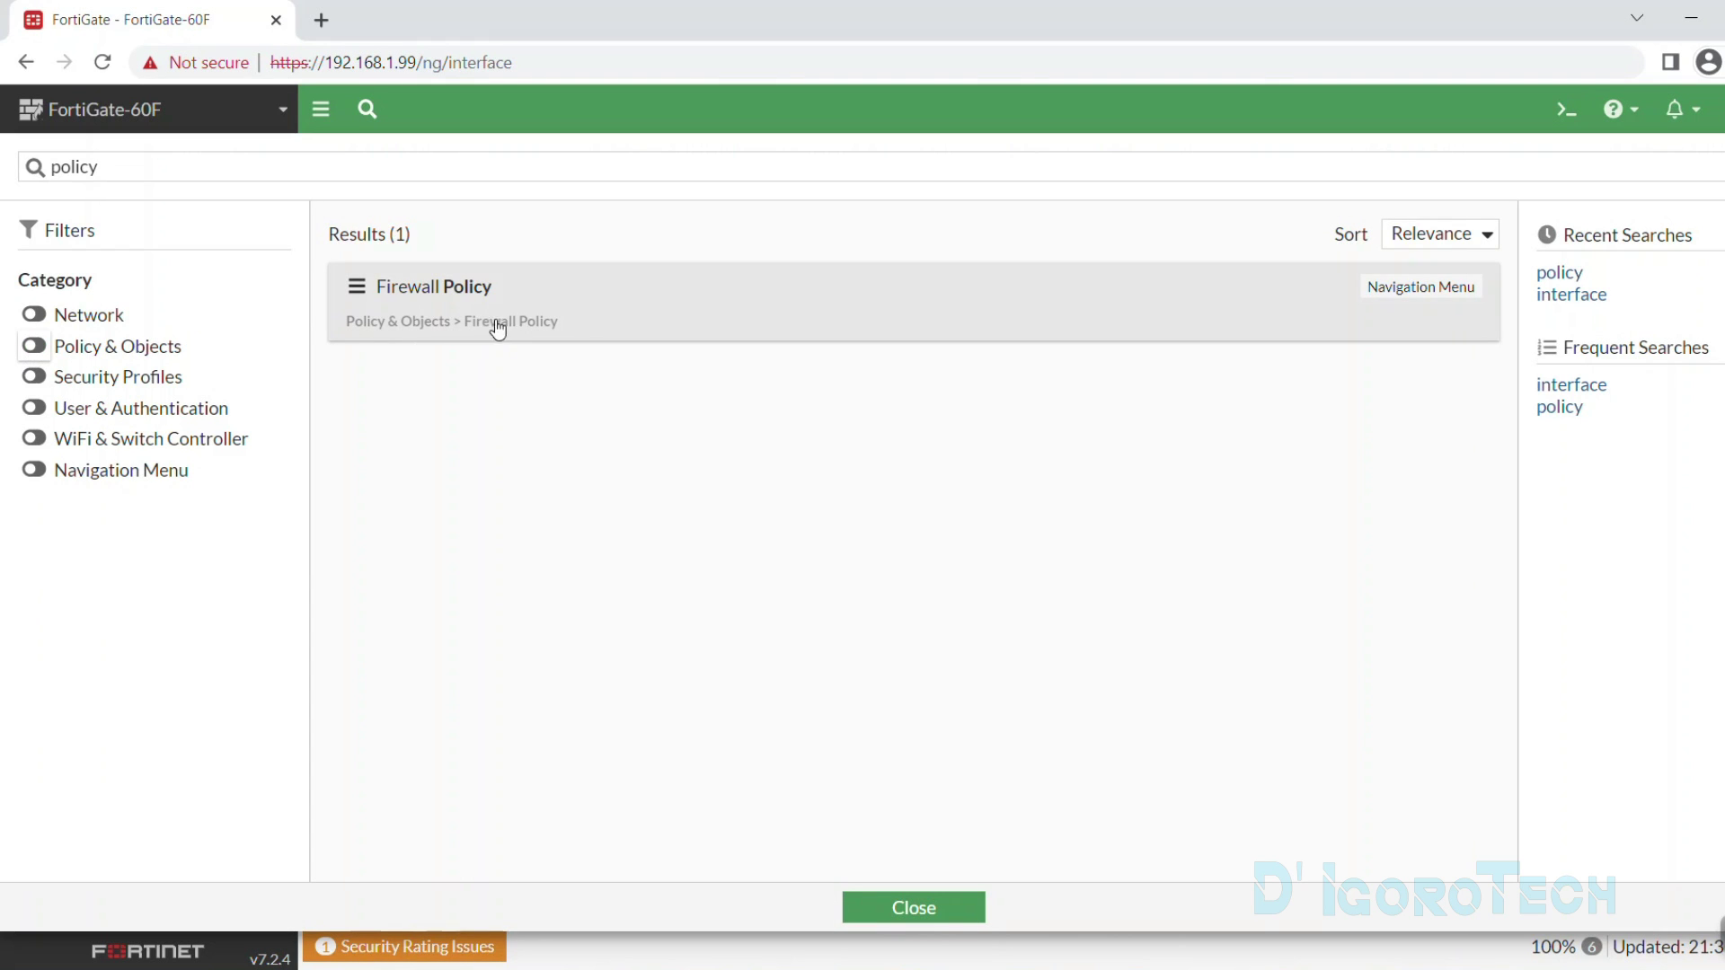
pyautogui.click(1428, 239)
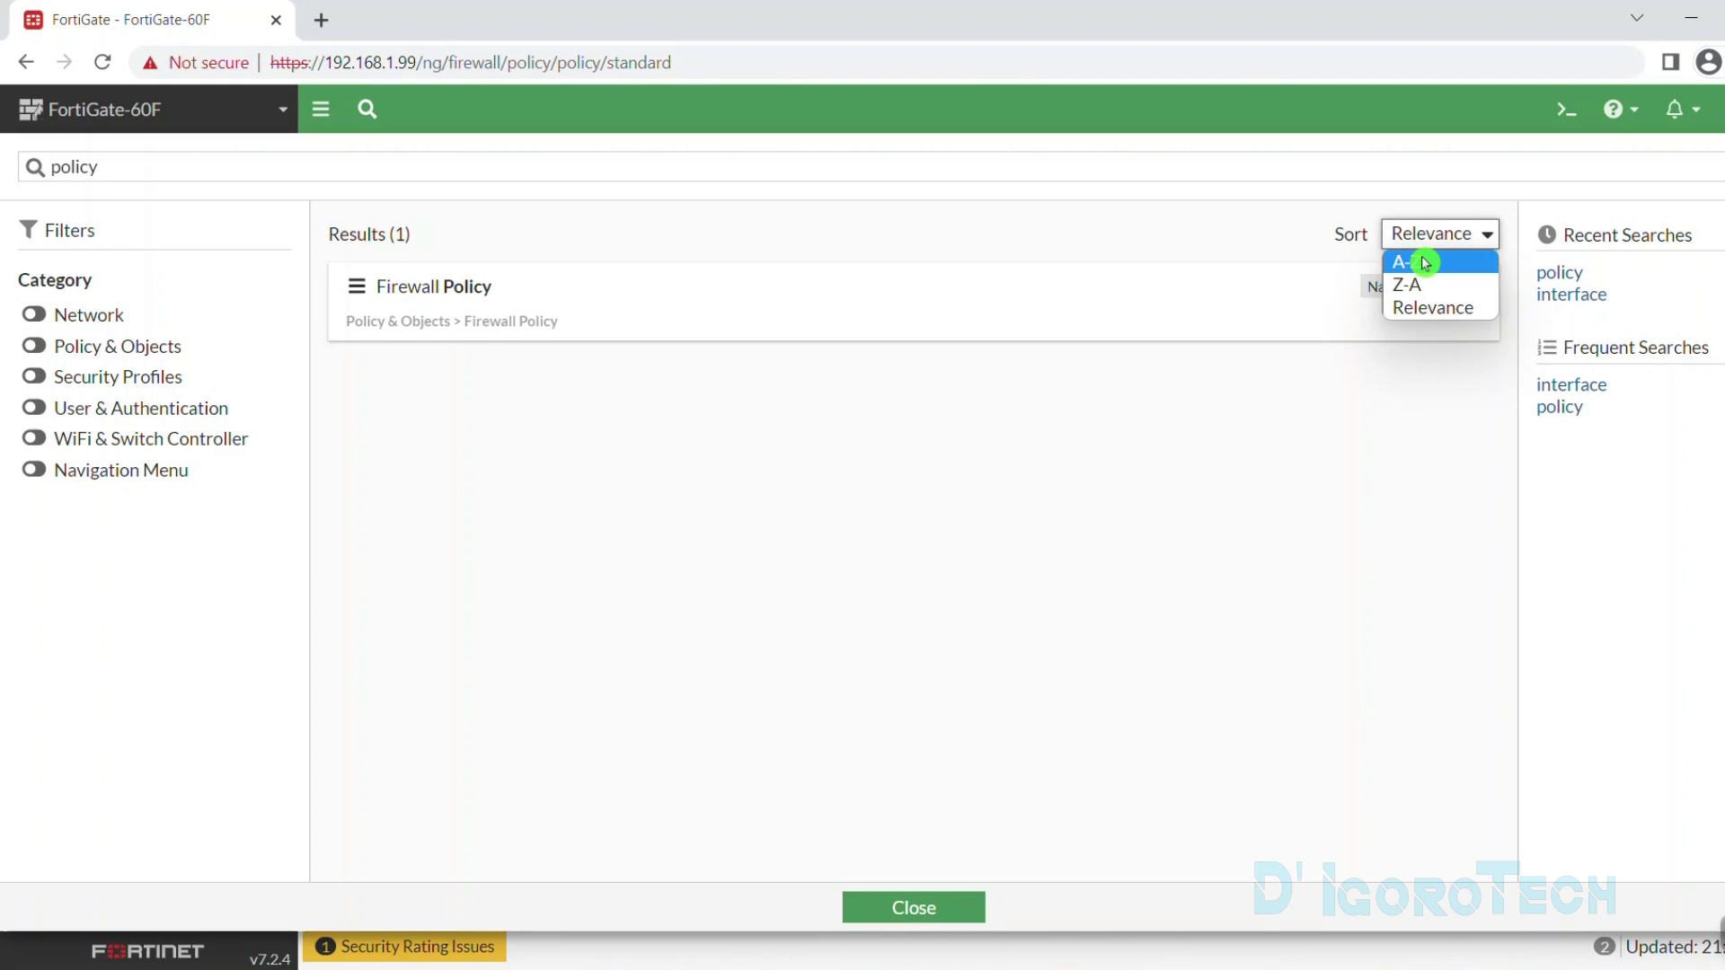
pyautogui.click(1436, 309)
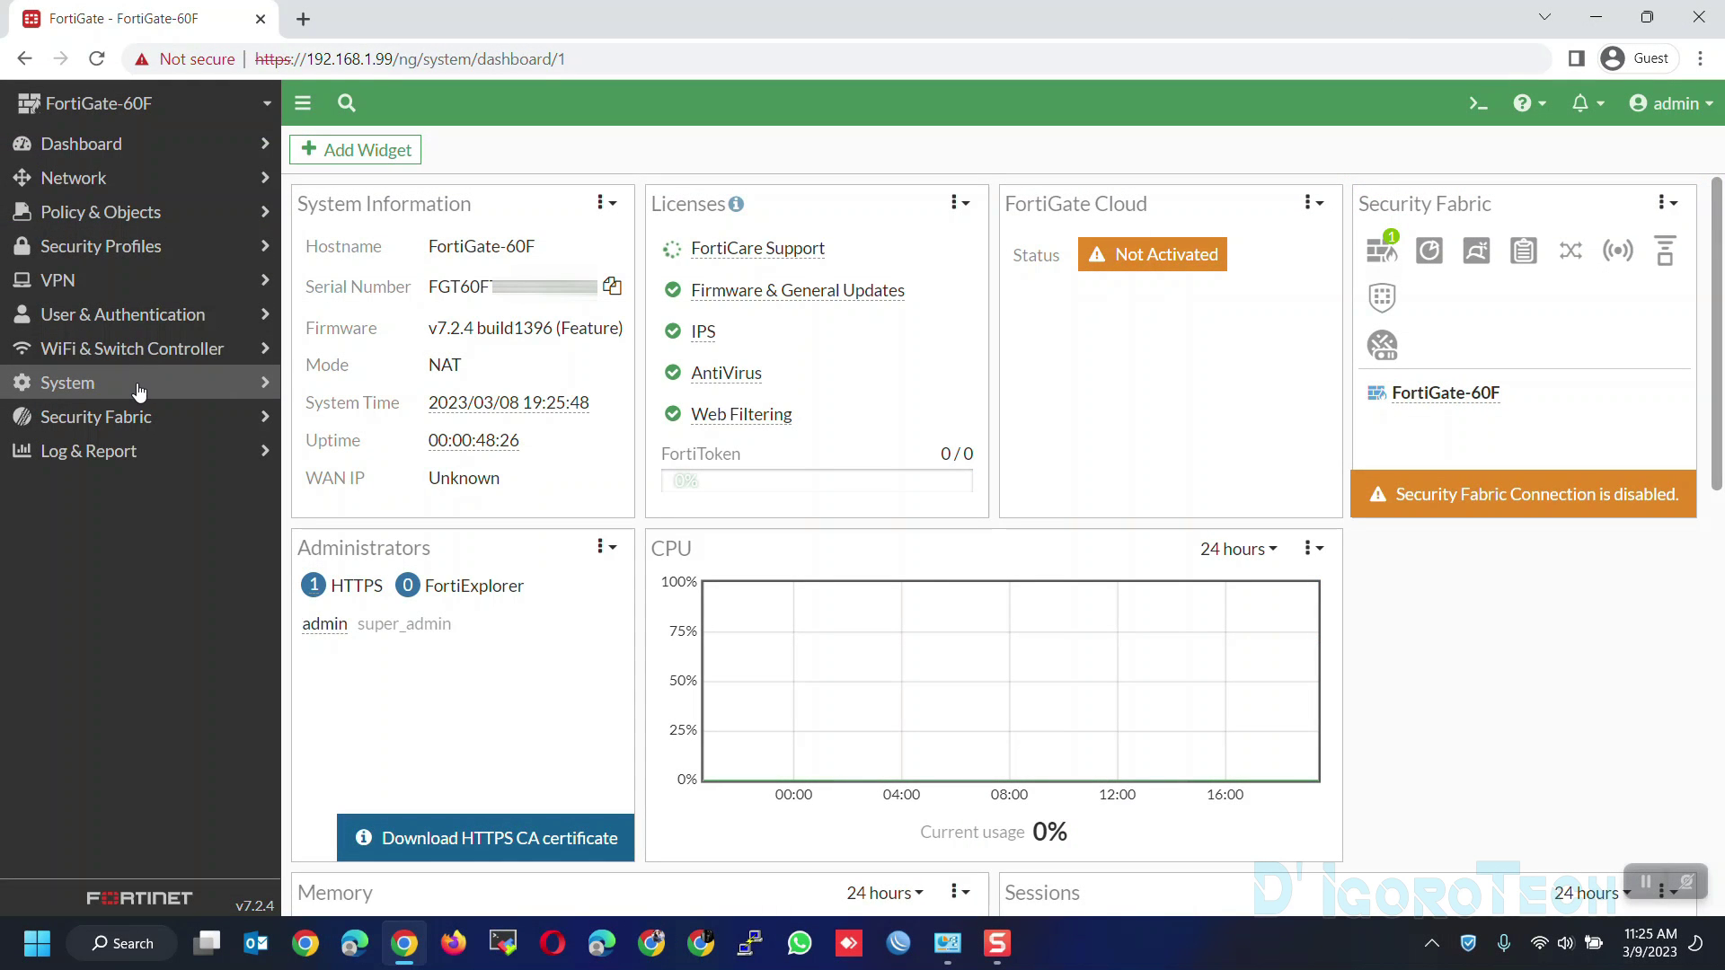
pyautogui.click(139, 390)
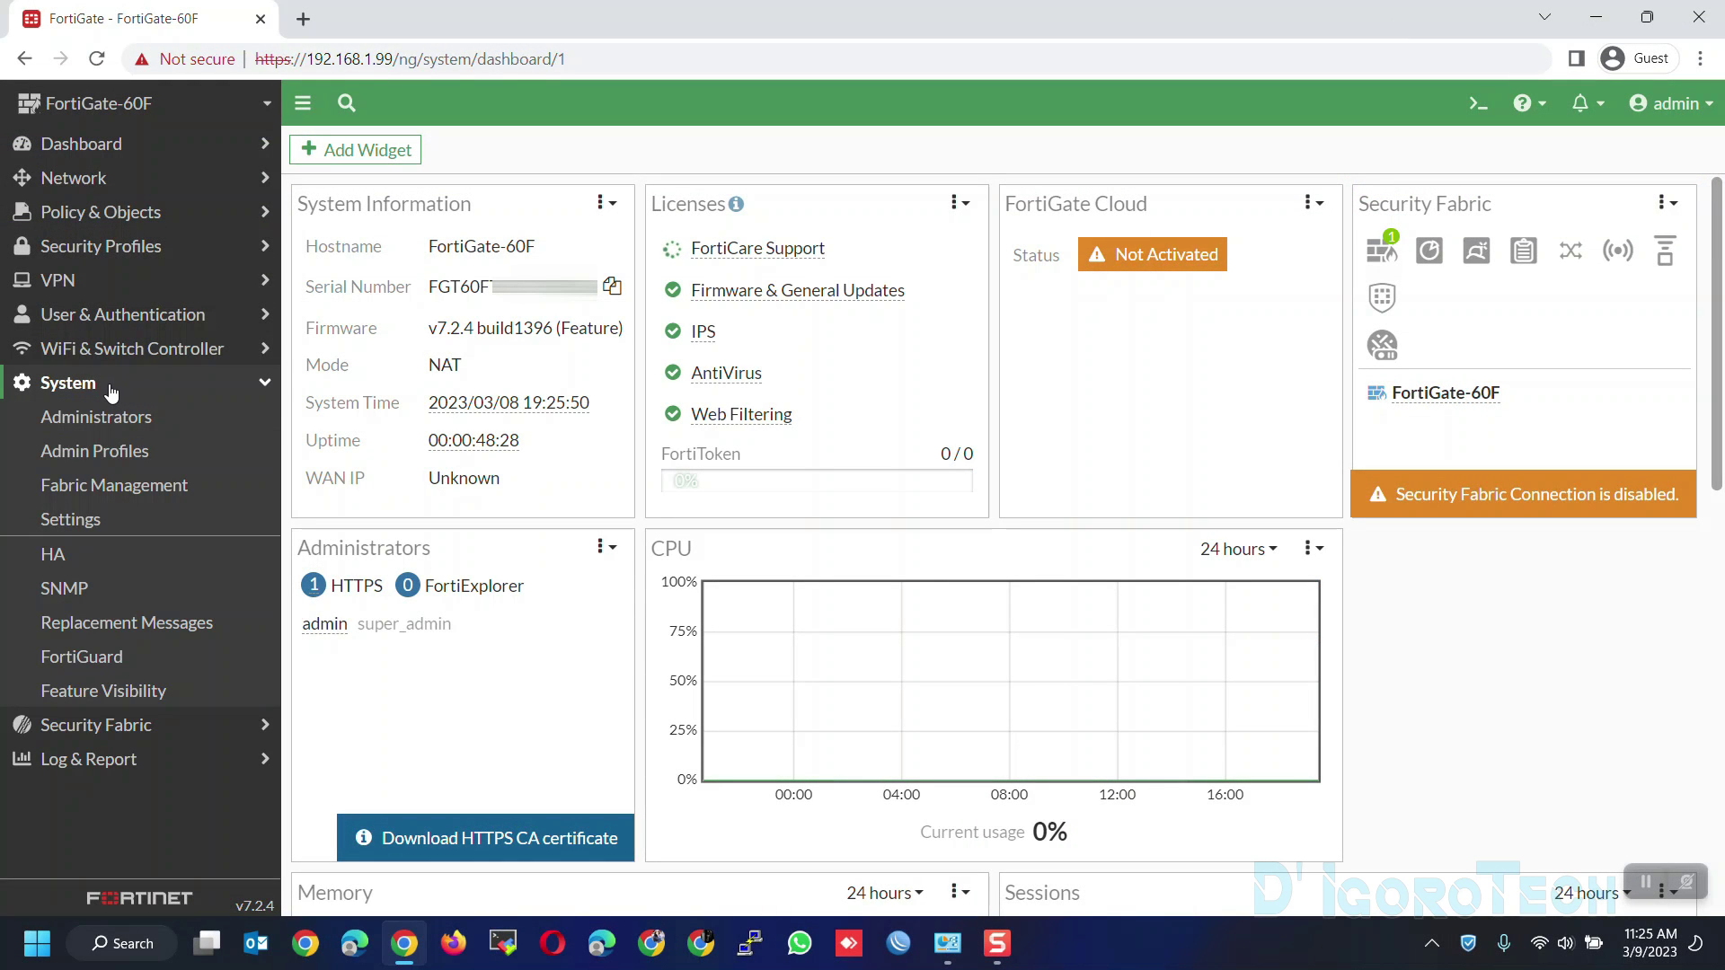
pyautogui.click(88, 523)
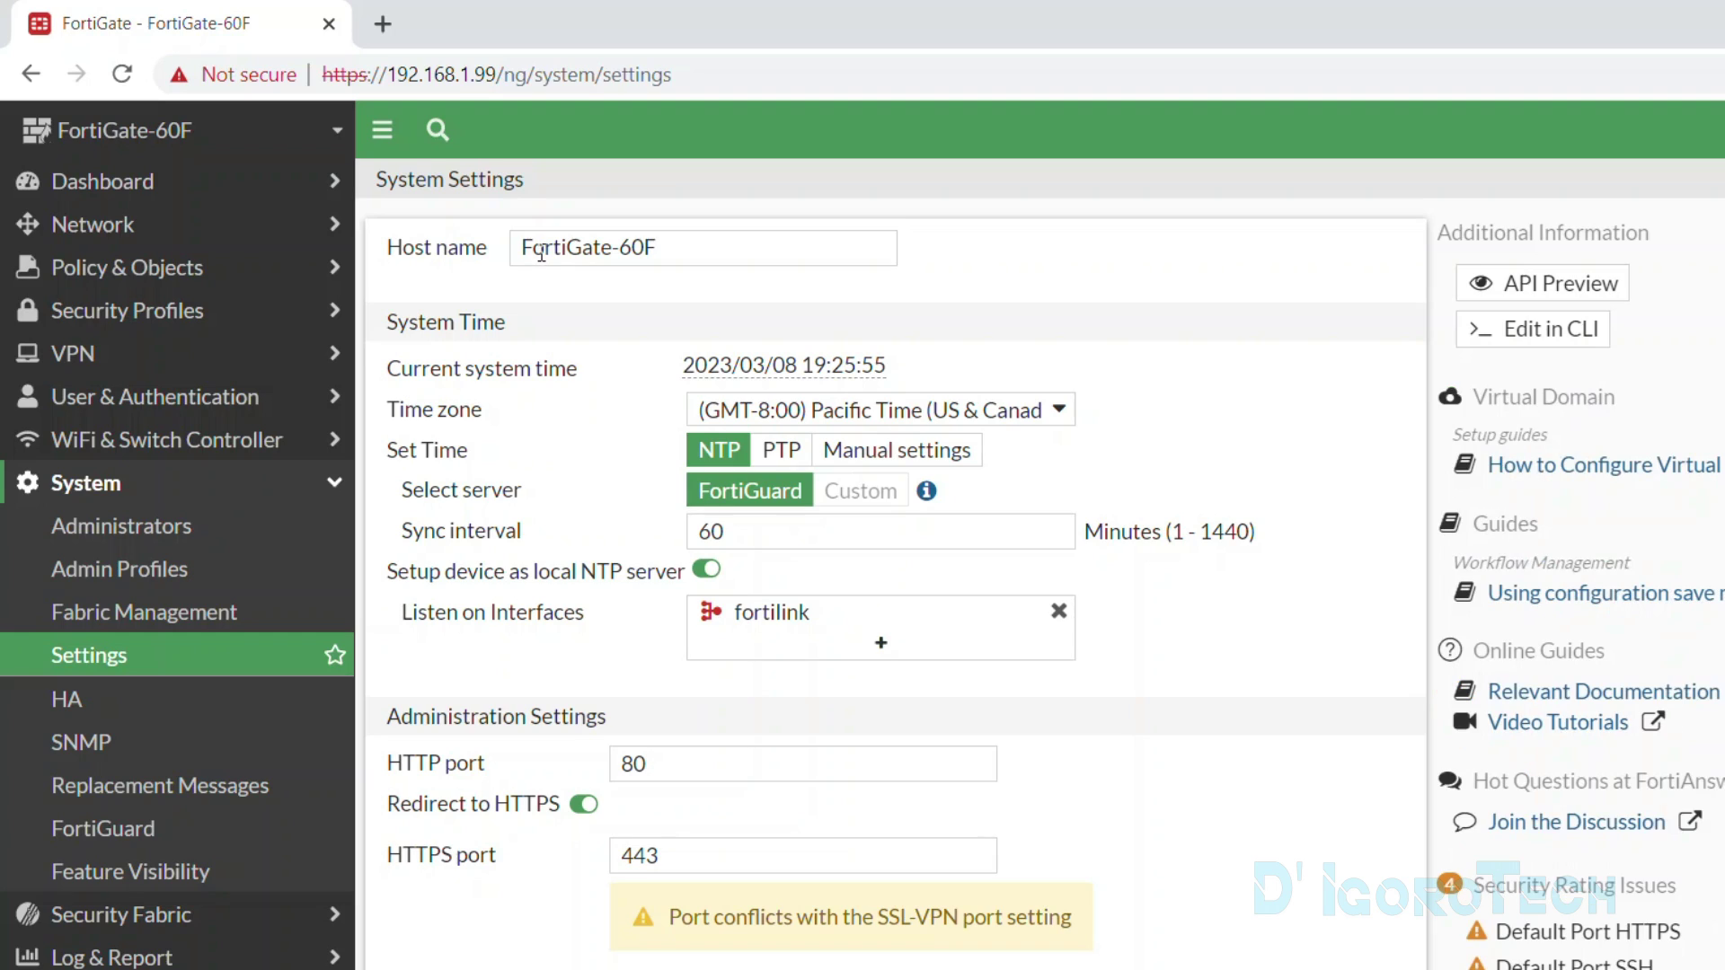
pyautogui.click(541, 254)
pyautogui.moveTo(658, 251); pyautogui.dragTo(520, 254)
pyautogui.click(580, 255)
pyautogui.moveTo(679, 260); pyautogui.dragTo(516, 261)
pyautogui.write('IgoroTech')
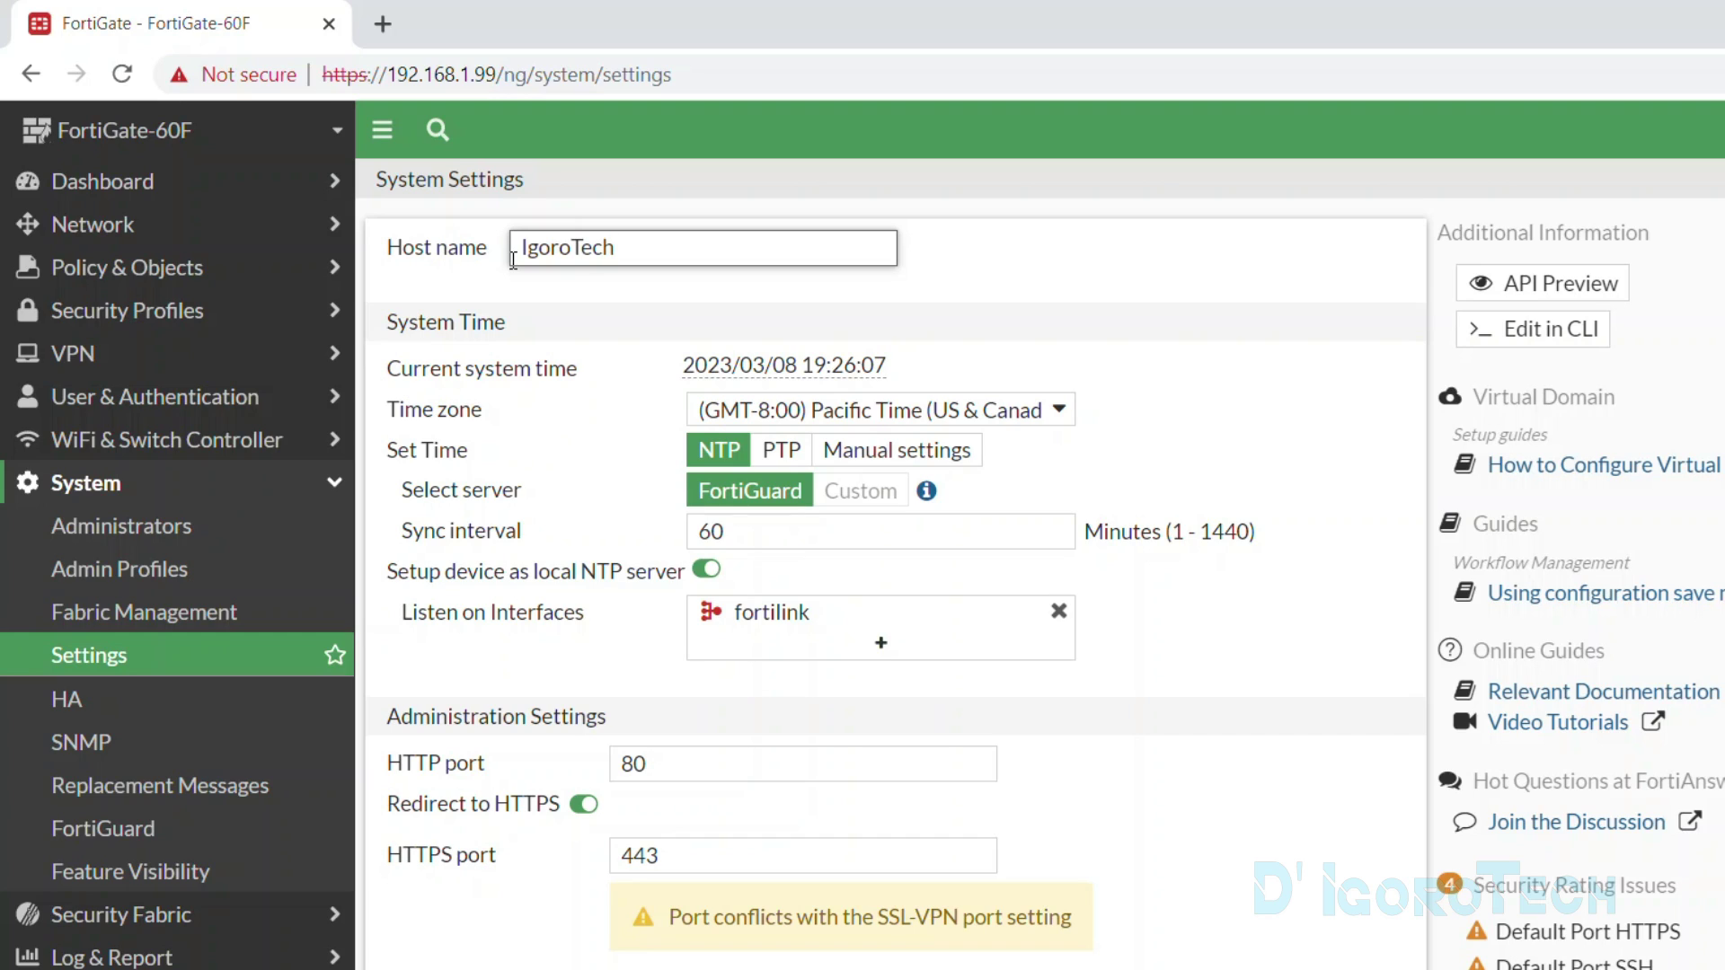
pyautogui.click(591, 278)
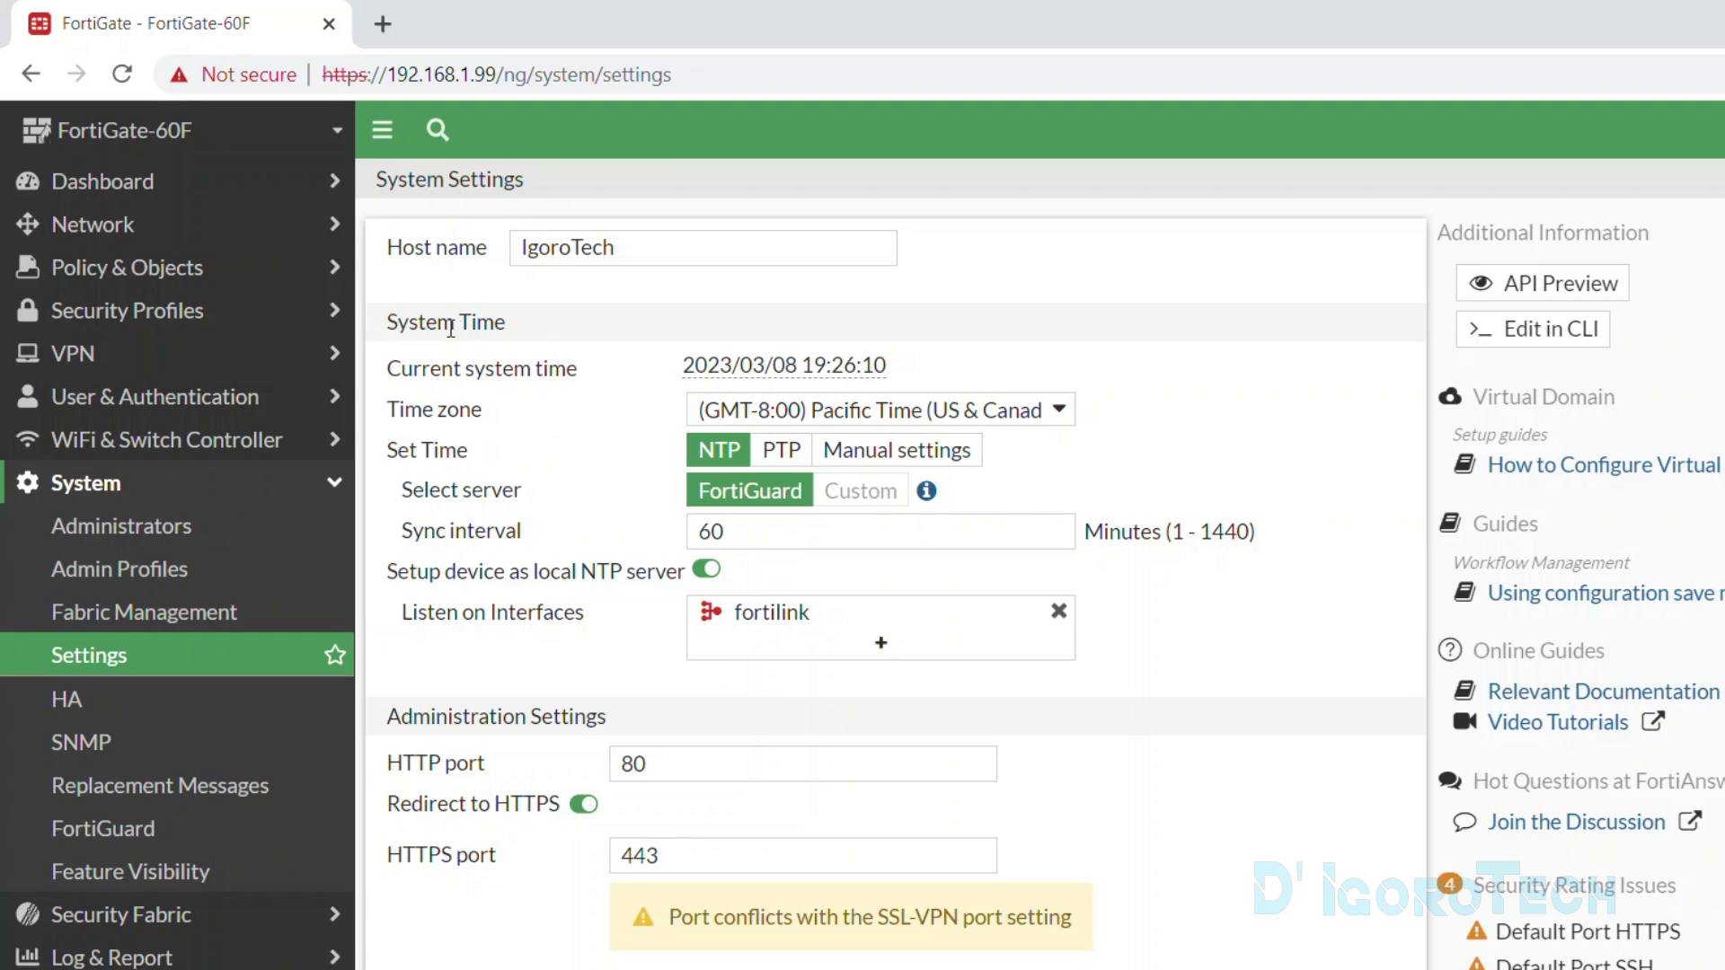
pyautogui.click(473, 351)
# - Choose (GMT+8:00) Kuala Lumpur, Singapore from the Time zone list
pyautogui.click(853, 413)
pyautogui.scroll(-10, 875, 629)
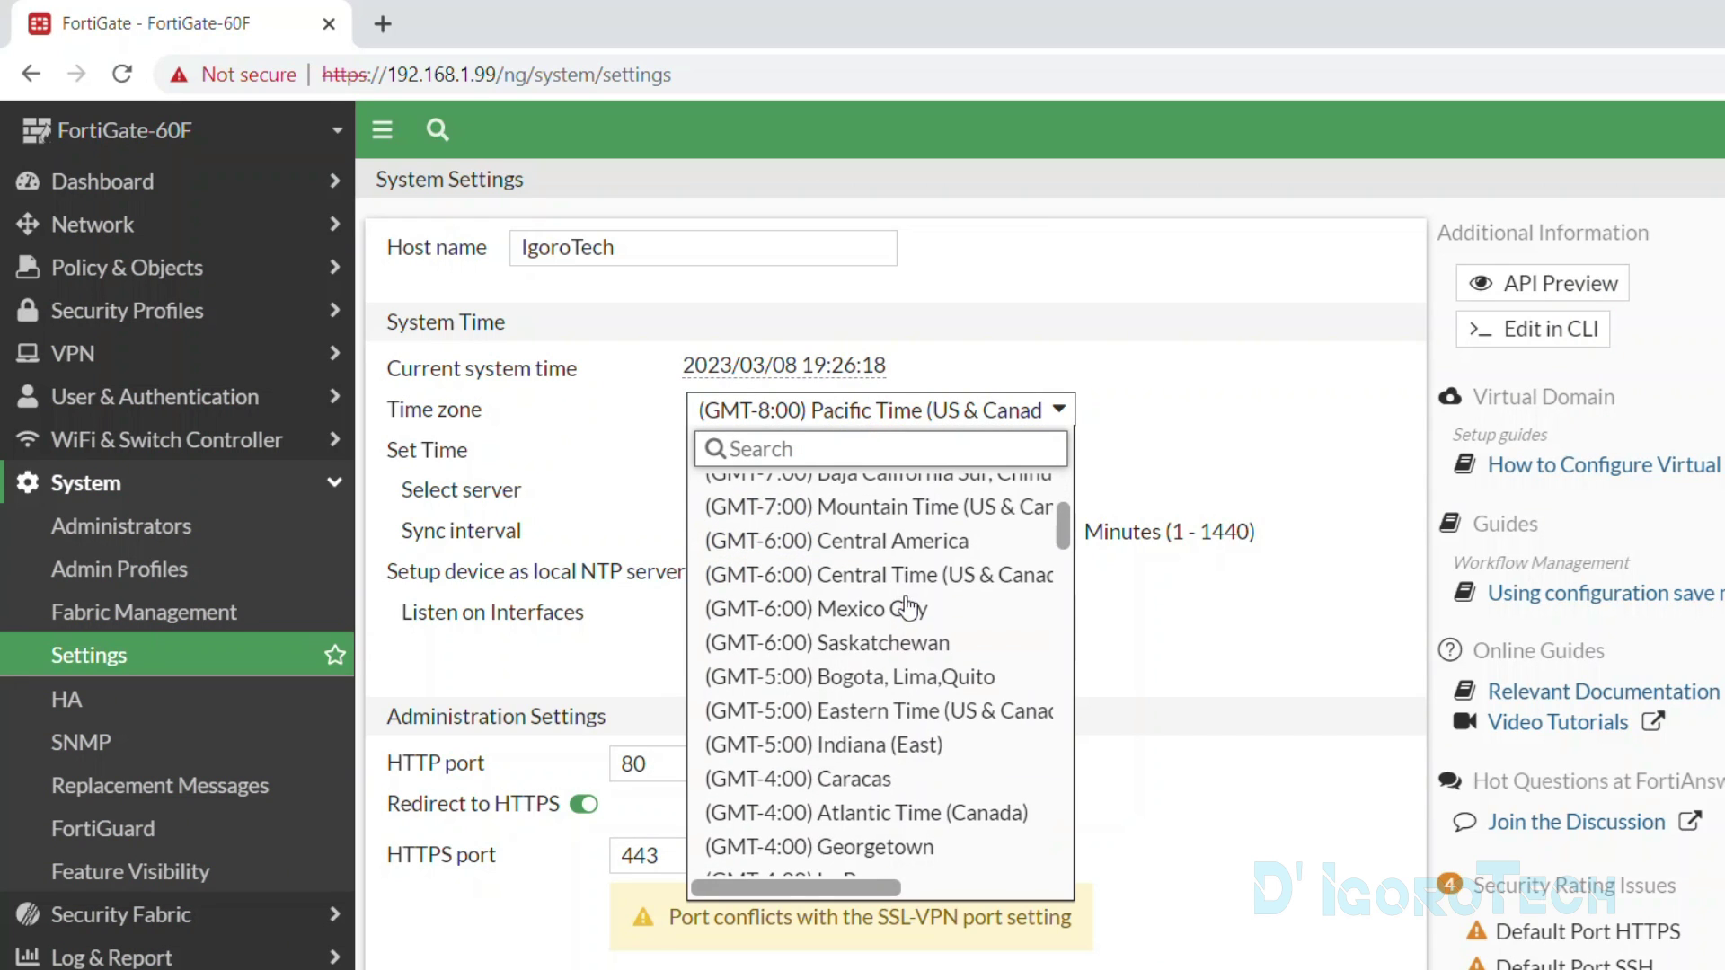
pyautogui.scroll(-15, 876, 710)
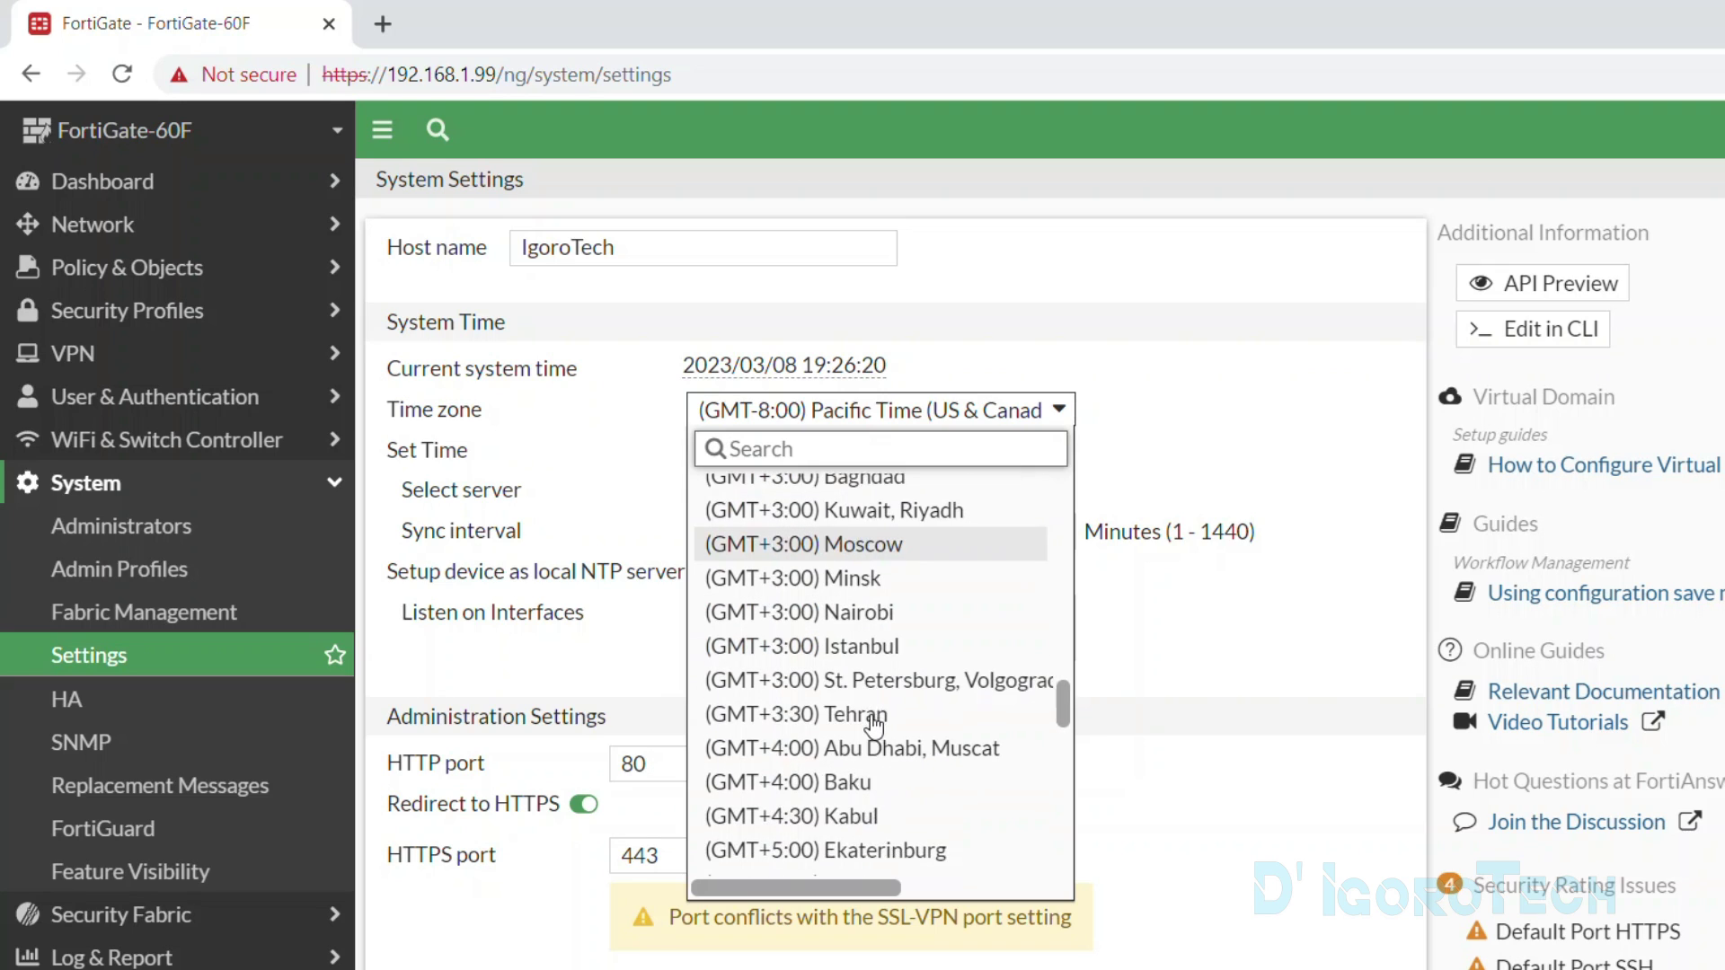
pyautogui.scroll(-4, 869, 741)
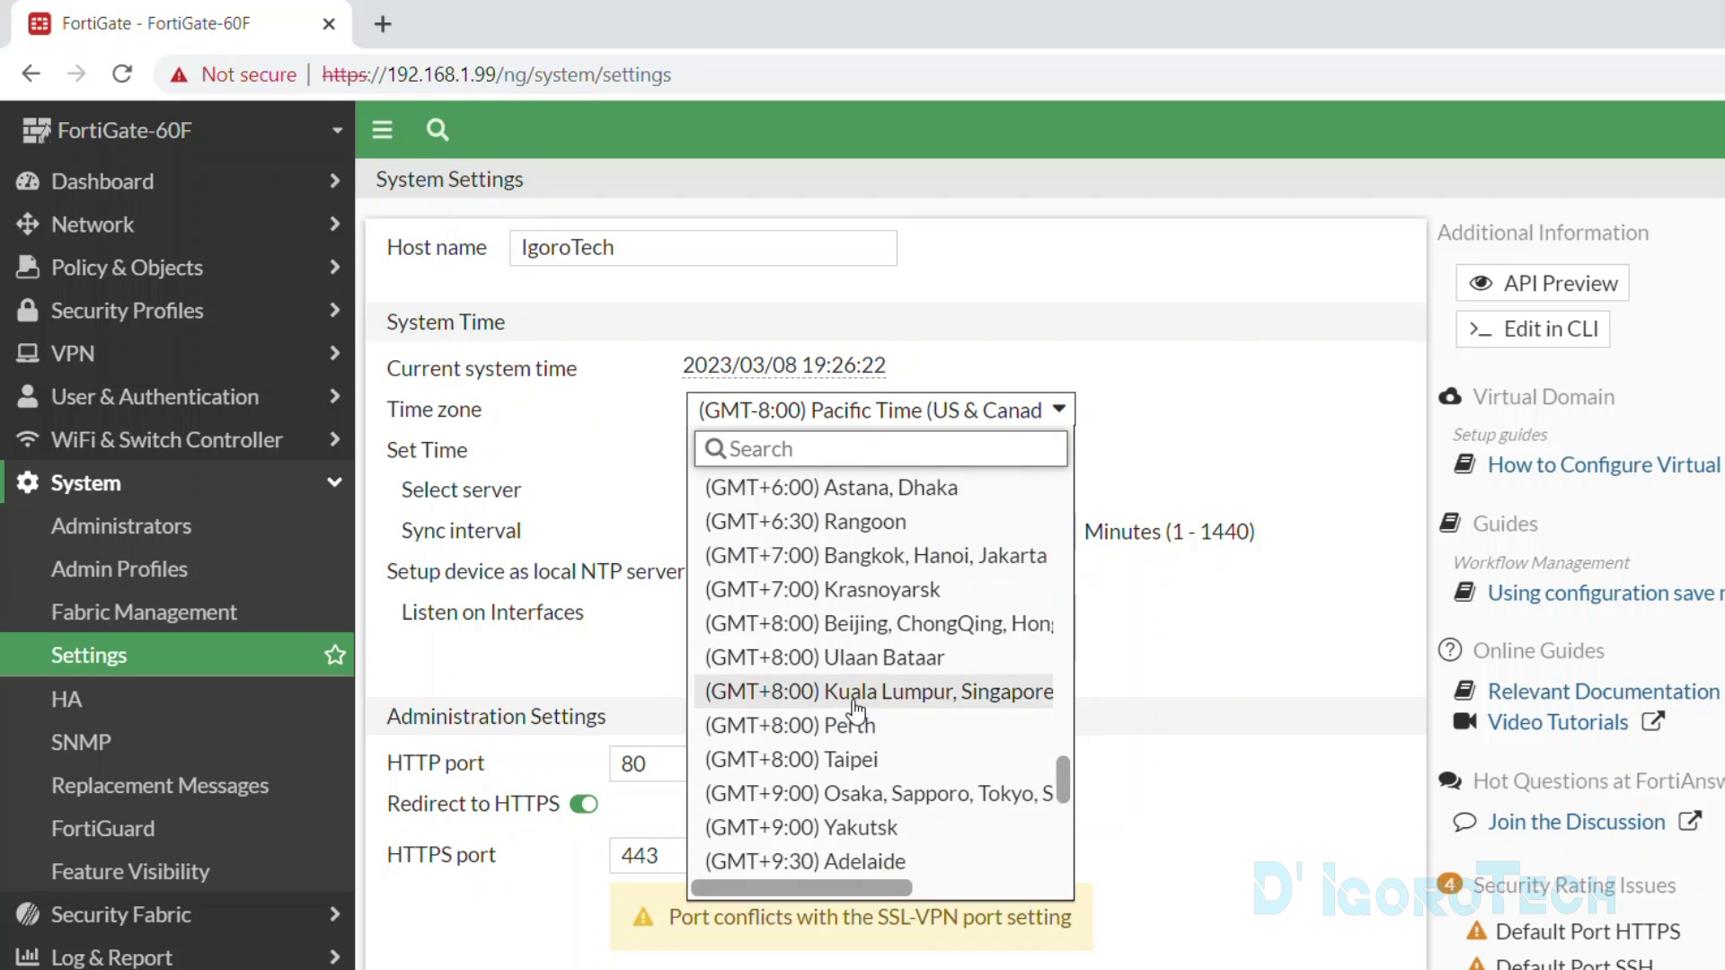
pyautogui.moveTo(842, 705)
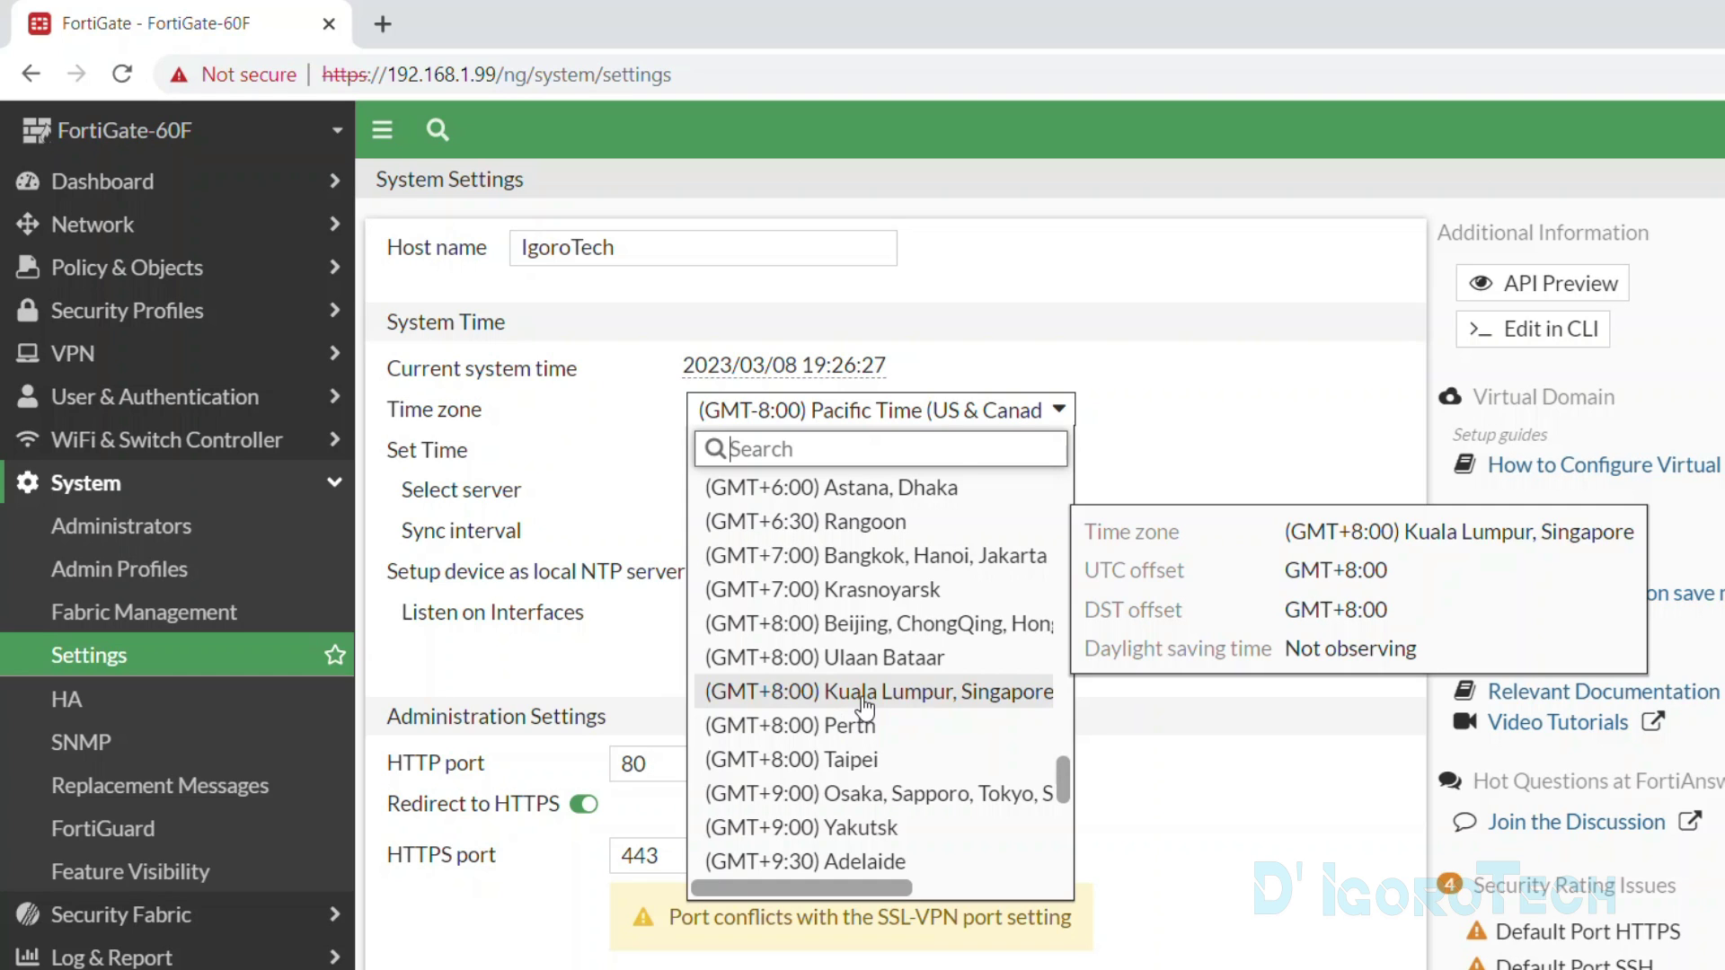
pyautogui.click(864, 701)
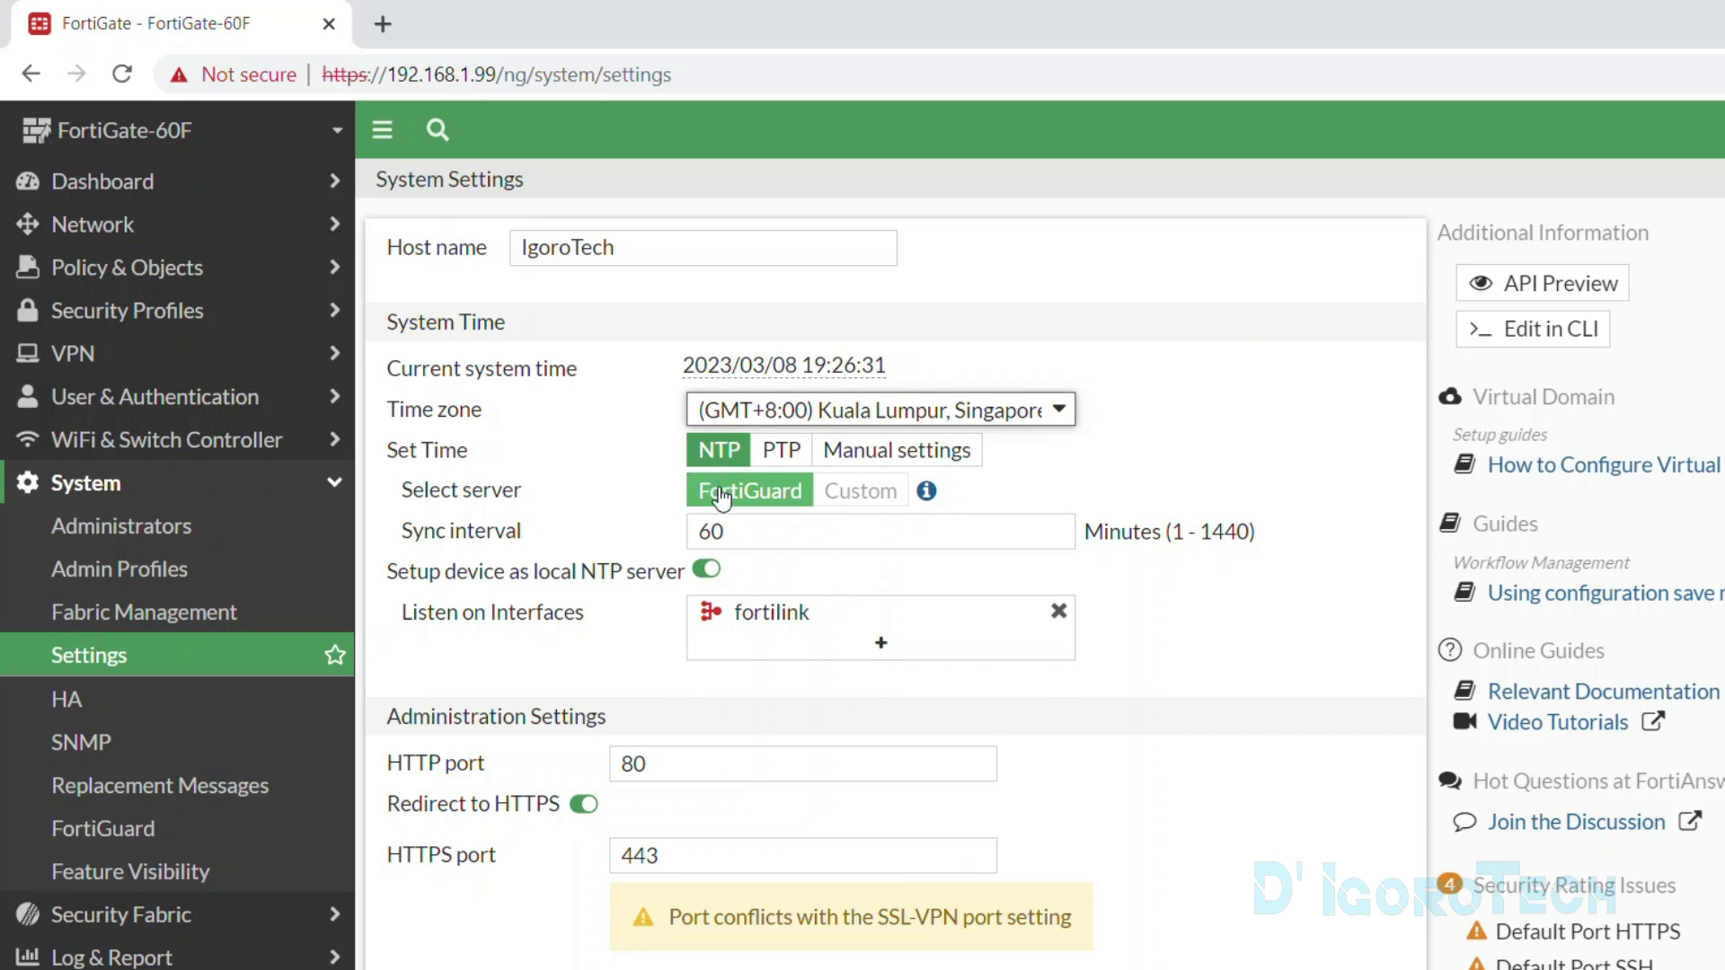
pyautogui.click(739, 585)
pyautogui.scroll(-2, 753, 589)
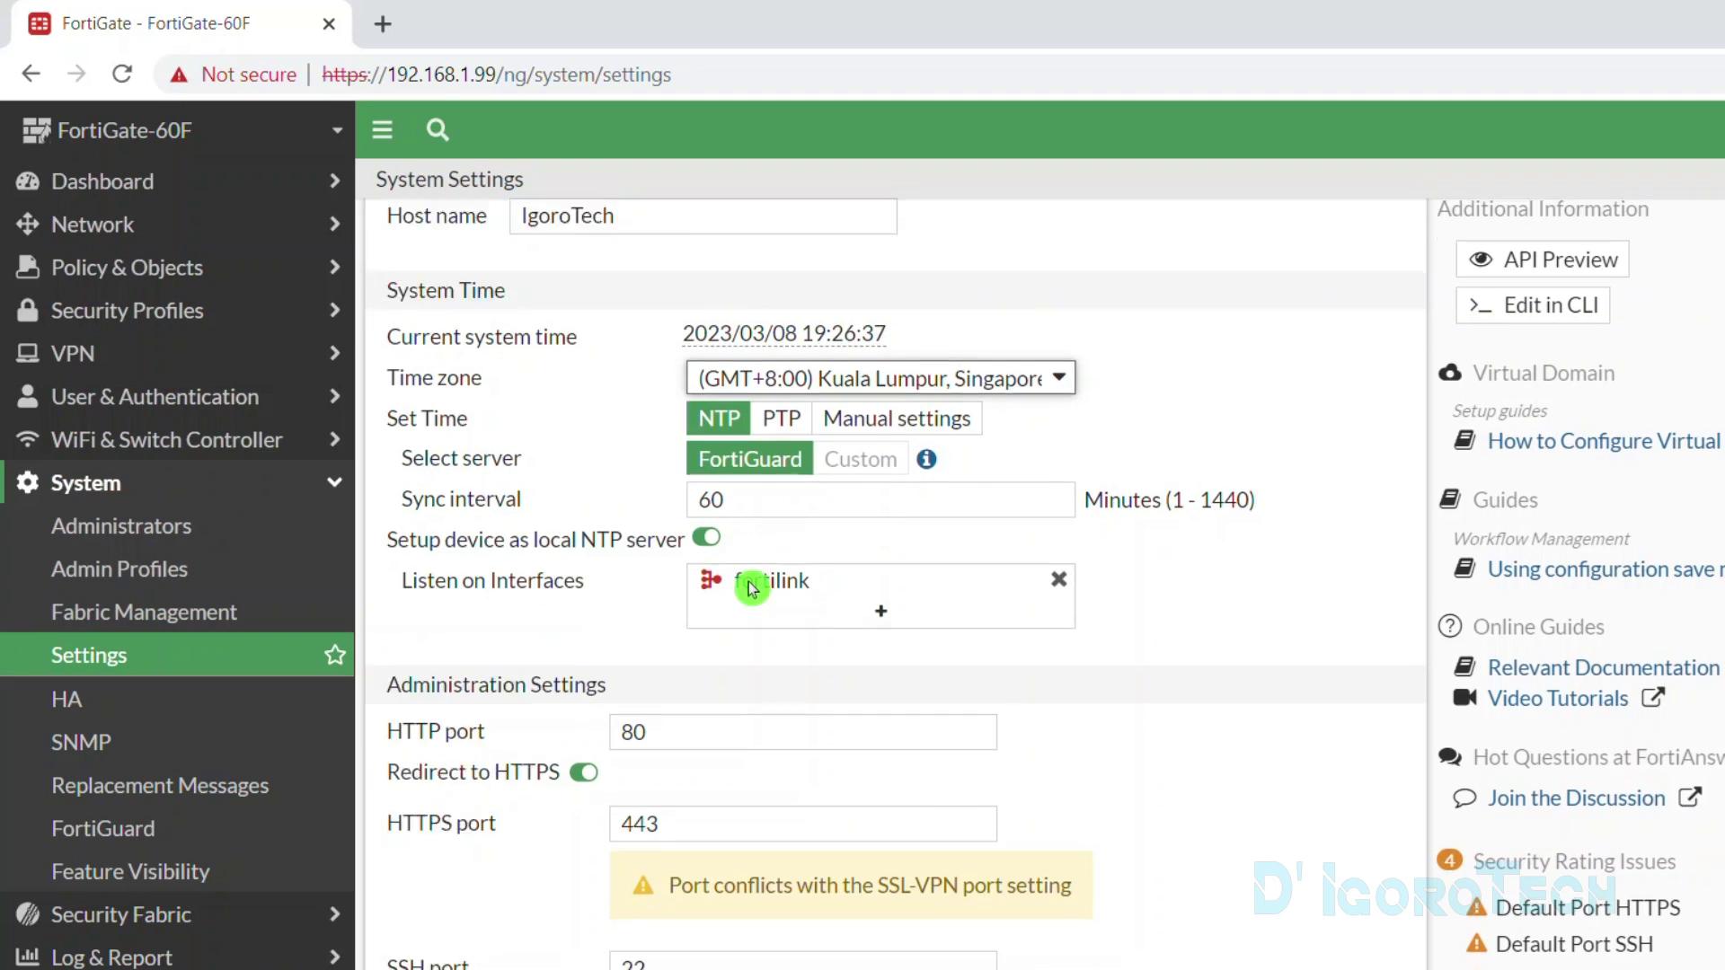
pyautogui.scroll(-2, 753, 521)
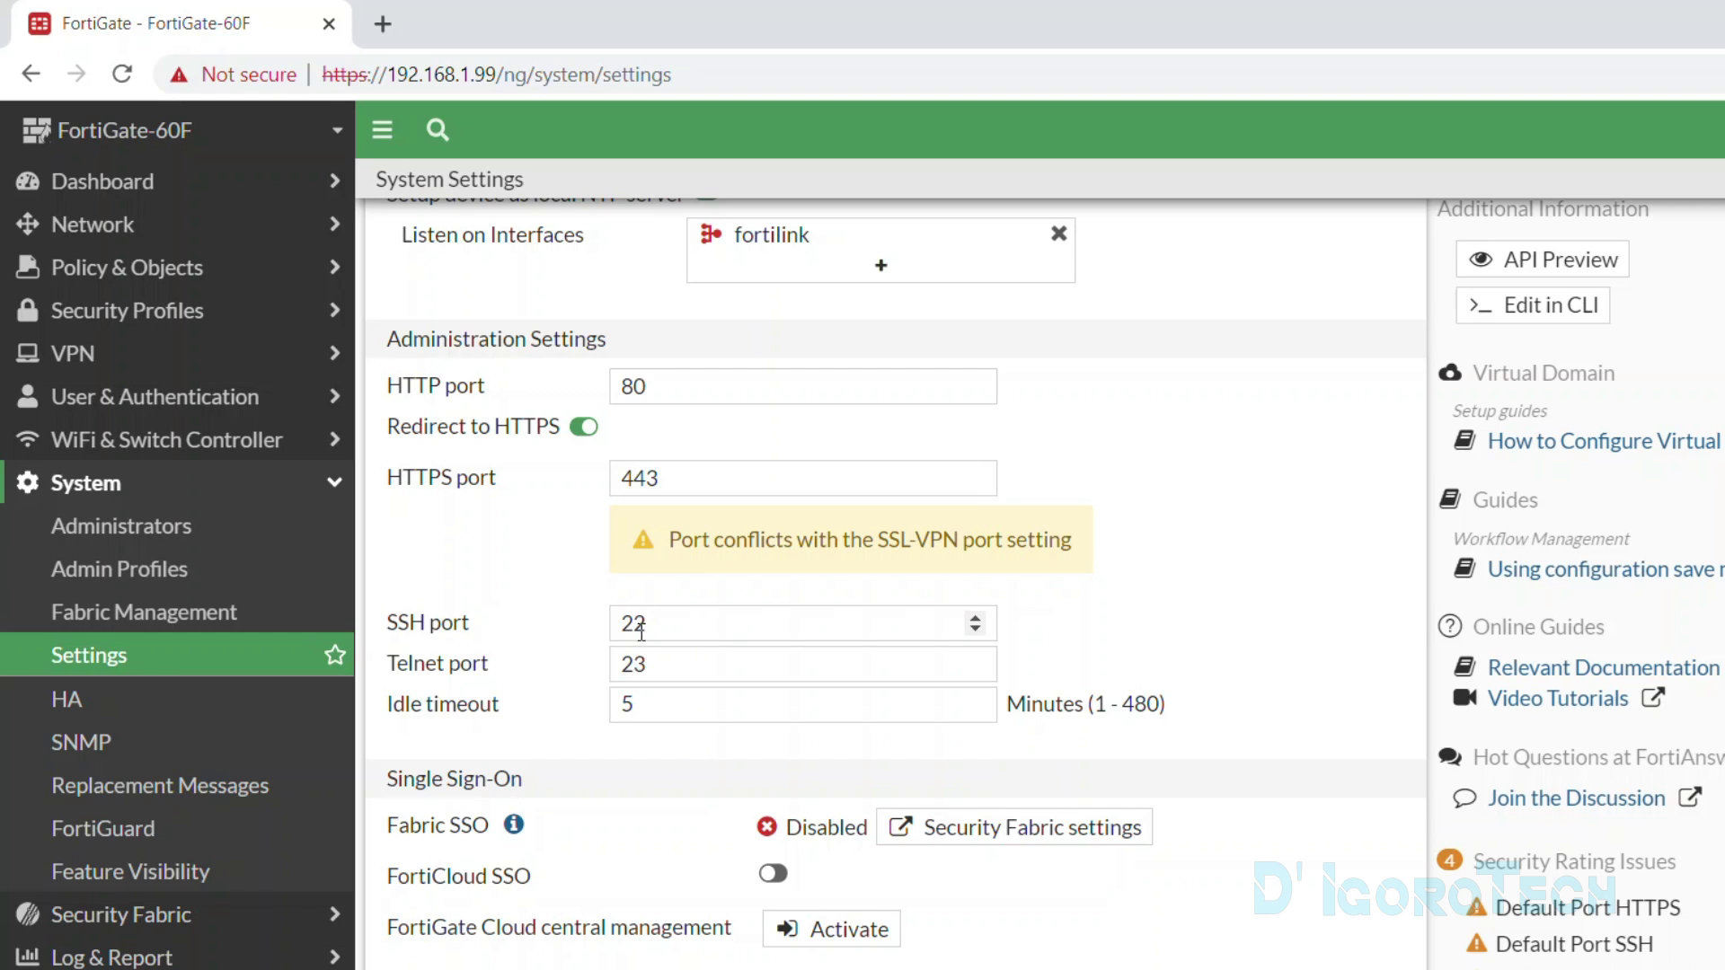
# - Replace the administrator Idle timeout value 5 with 30 minutes
pyautogui.scroll(-2, 633, 646)
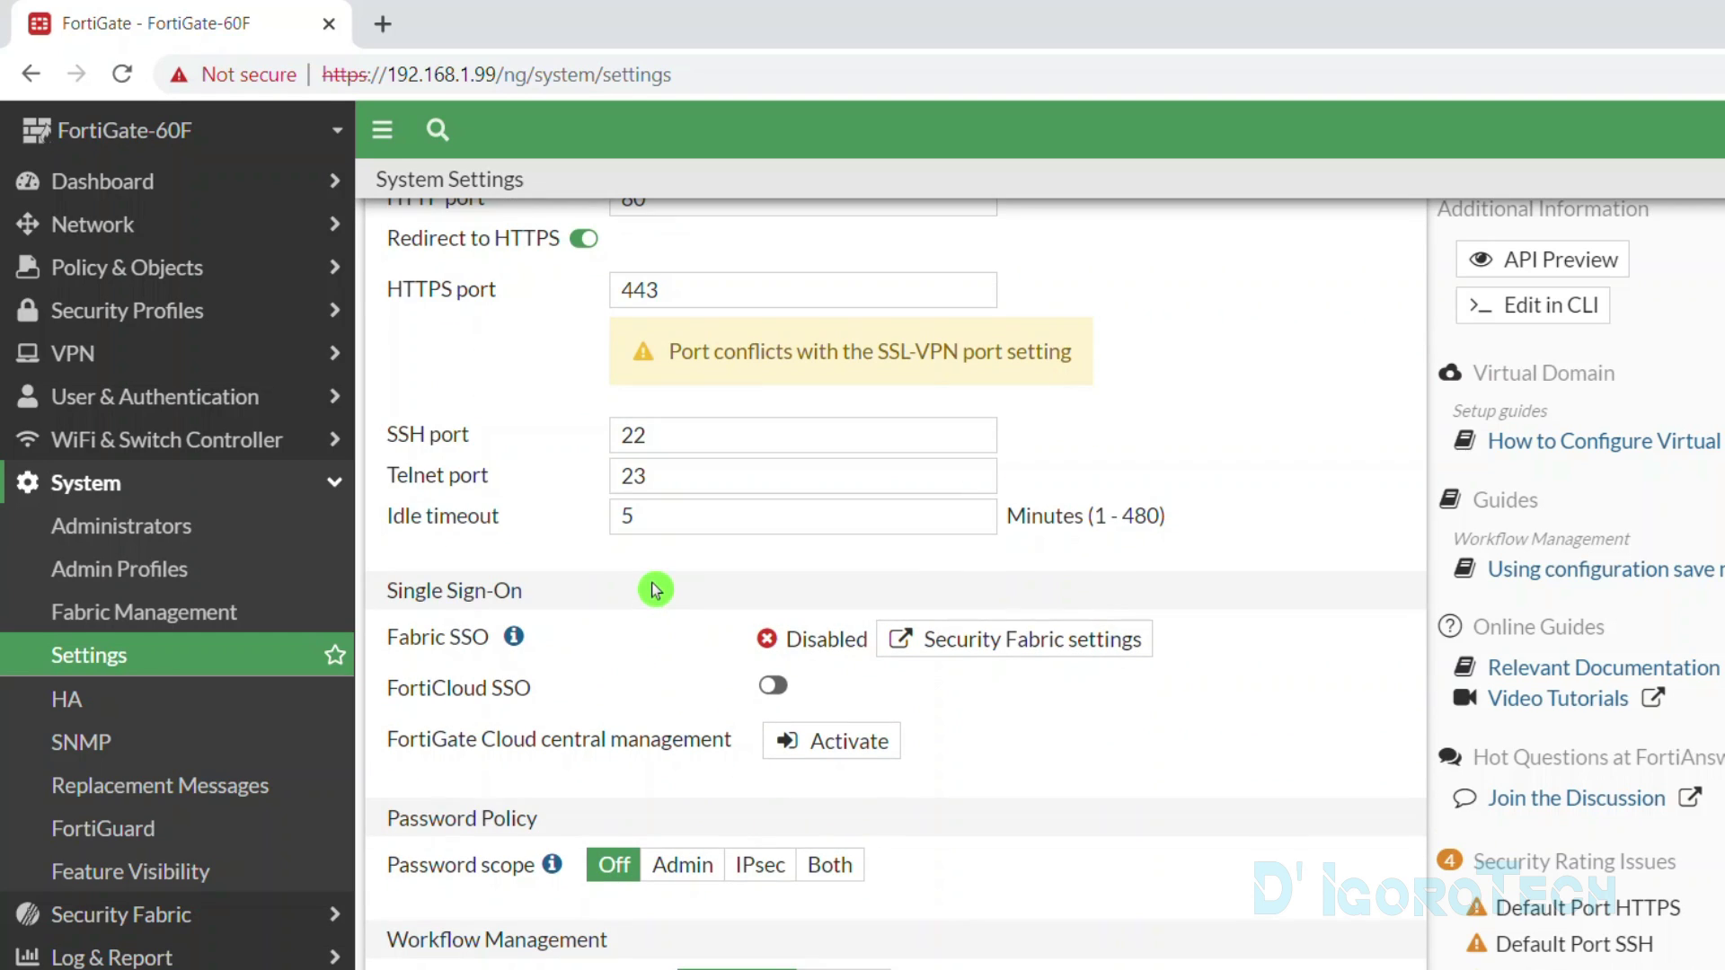
pyautogui.click(648, 526)
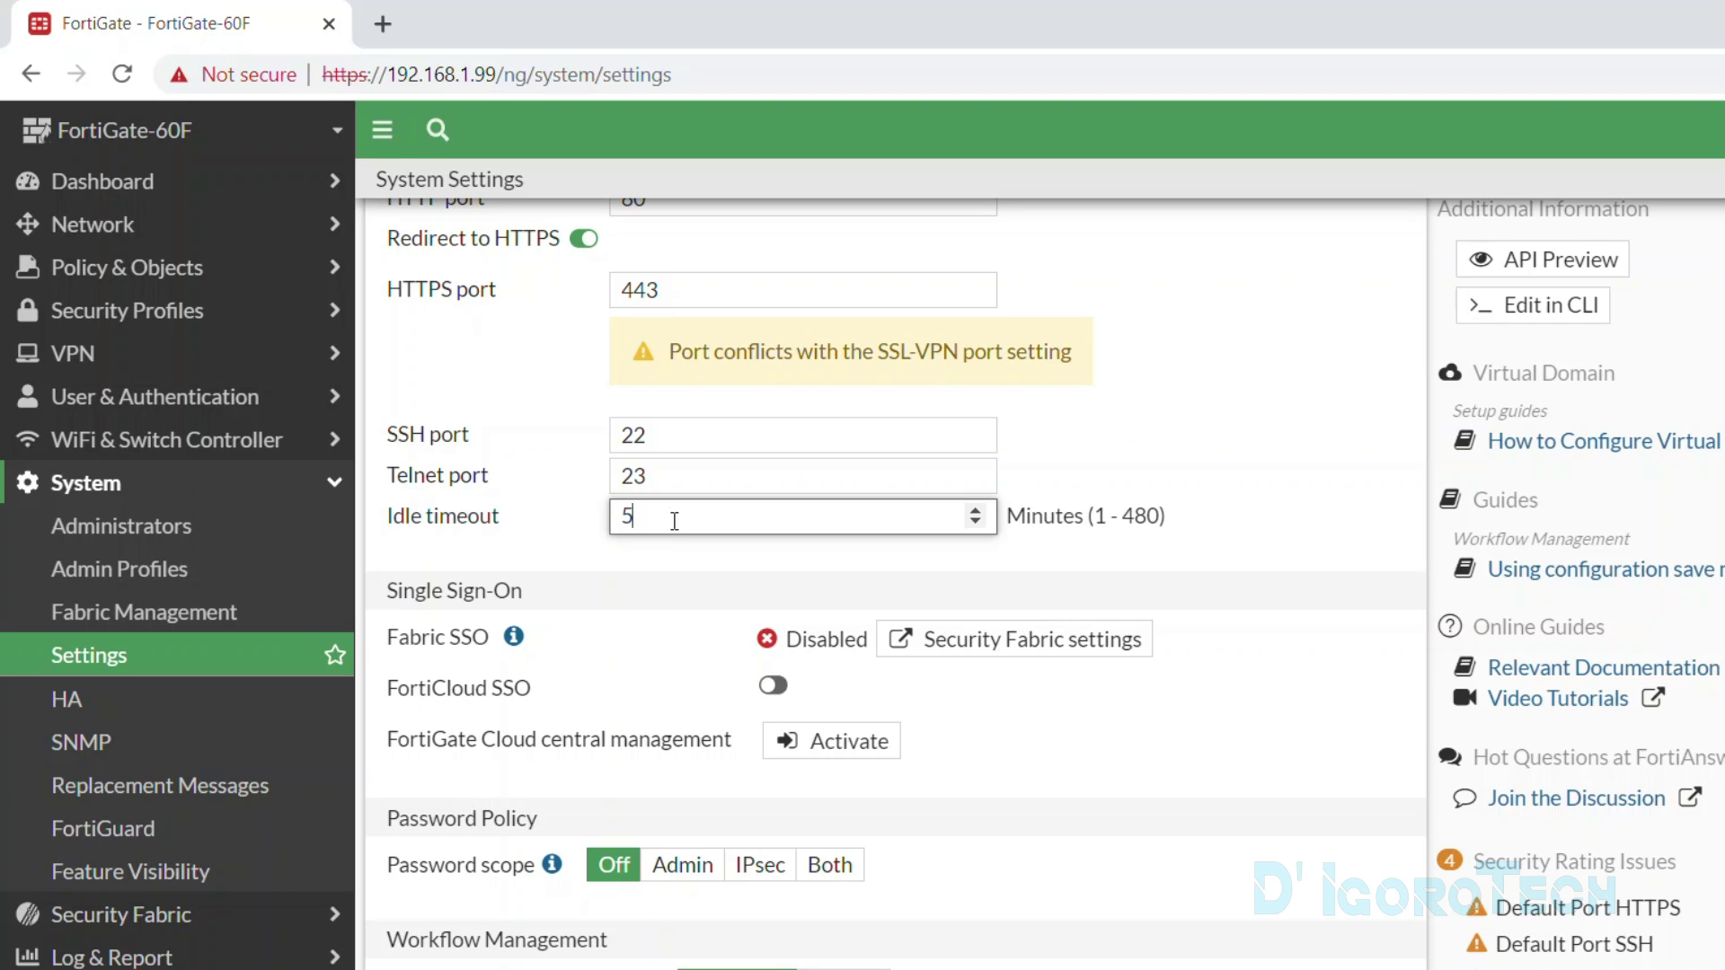
pyautogui.moveTo(673, 520); pyautogui.dragTo(608, 532)
pyautogui.moveTo(642, 523); pyautogui.dragTo(611, 526)
pyautogui.write('30')
pyautogui.click(643, 550)
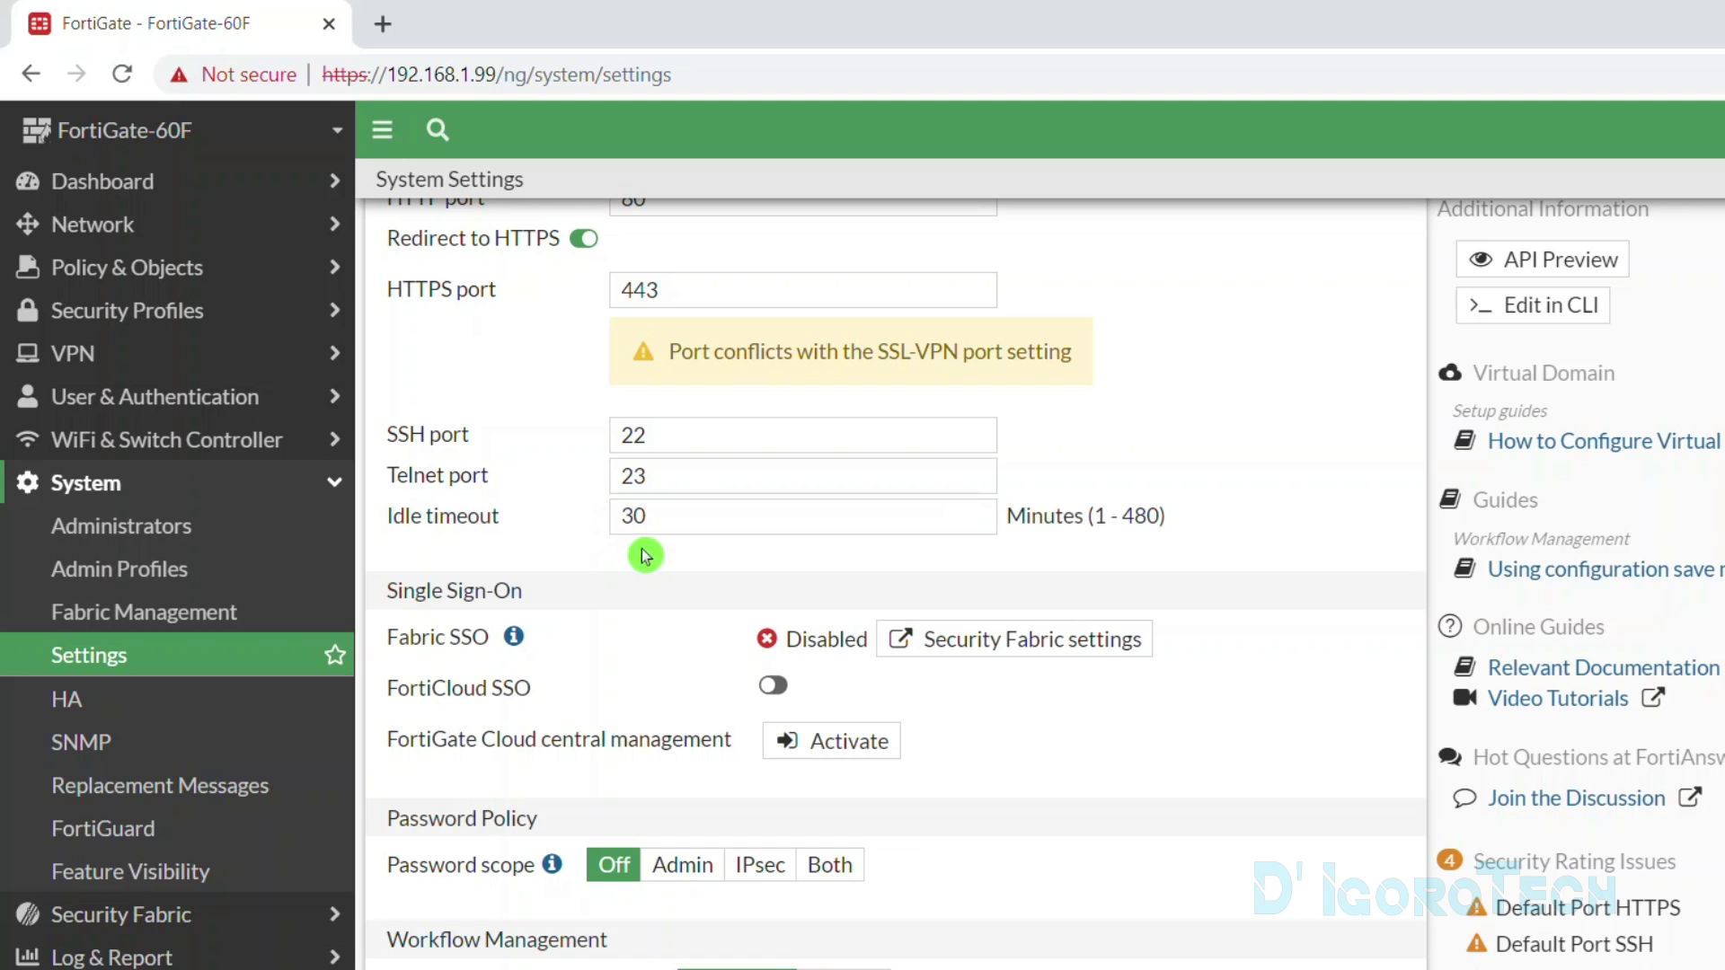
pyautogui.scroll(-6, 808, 573)
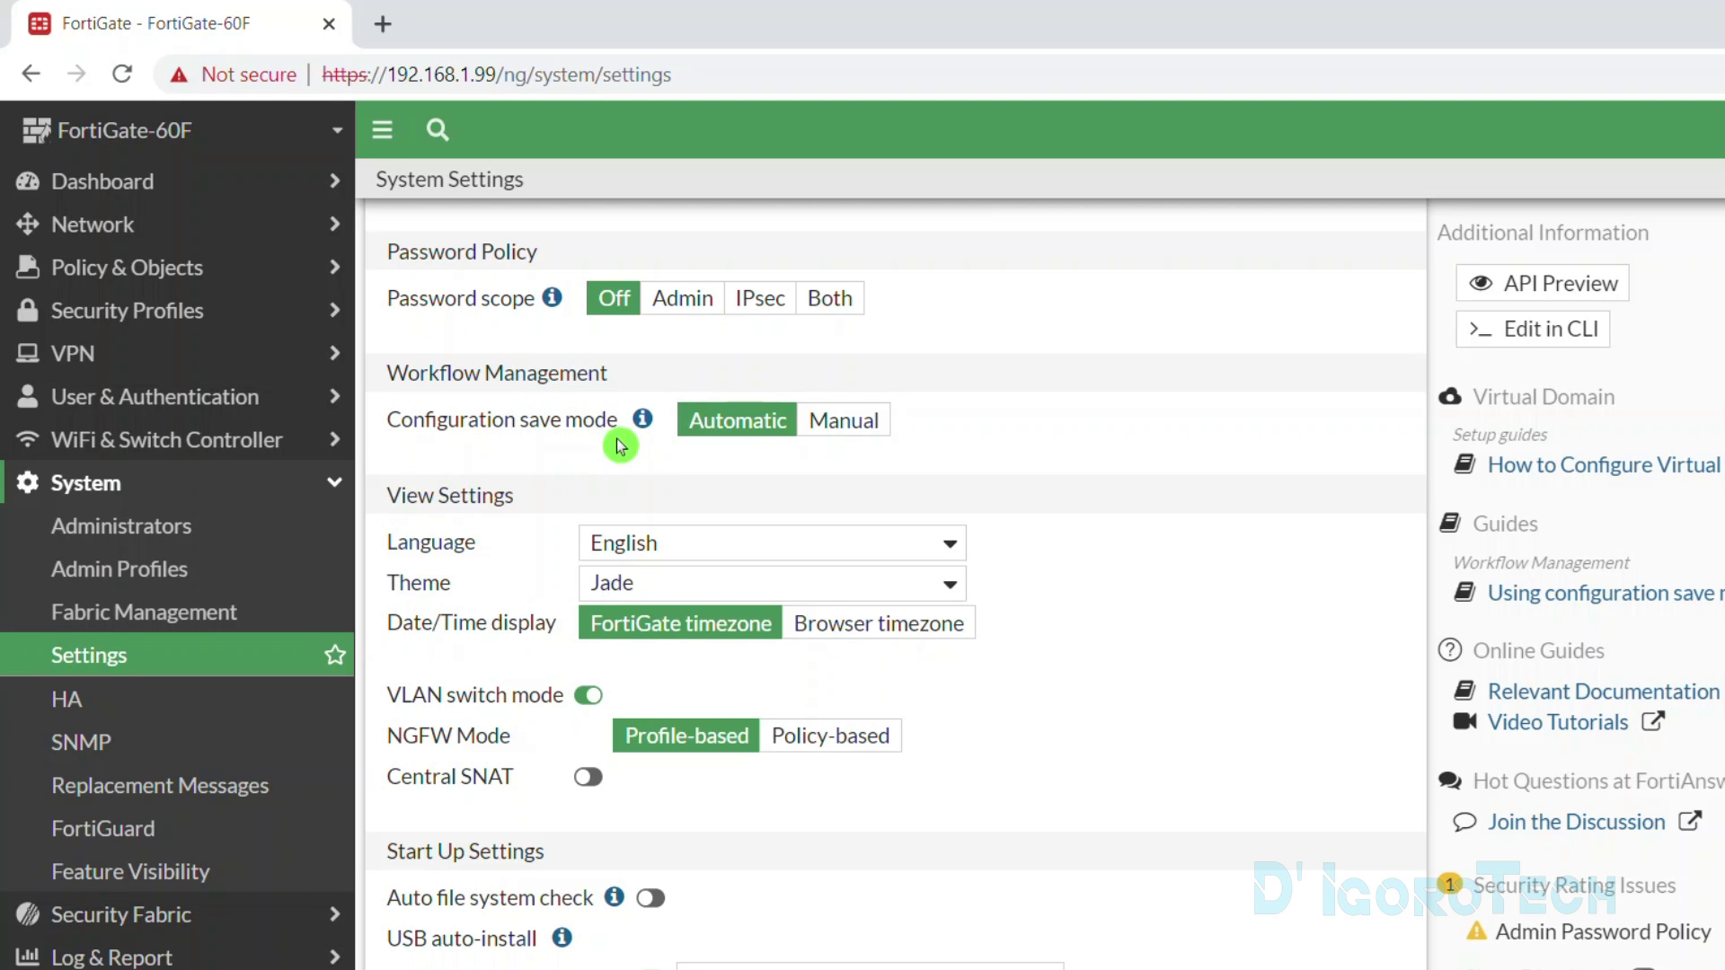
pyautogui.moveTo(635, 436)
pyautogui.click(848, 430)
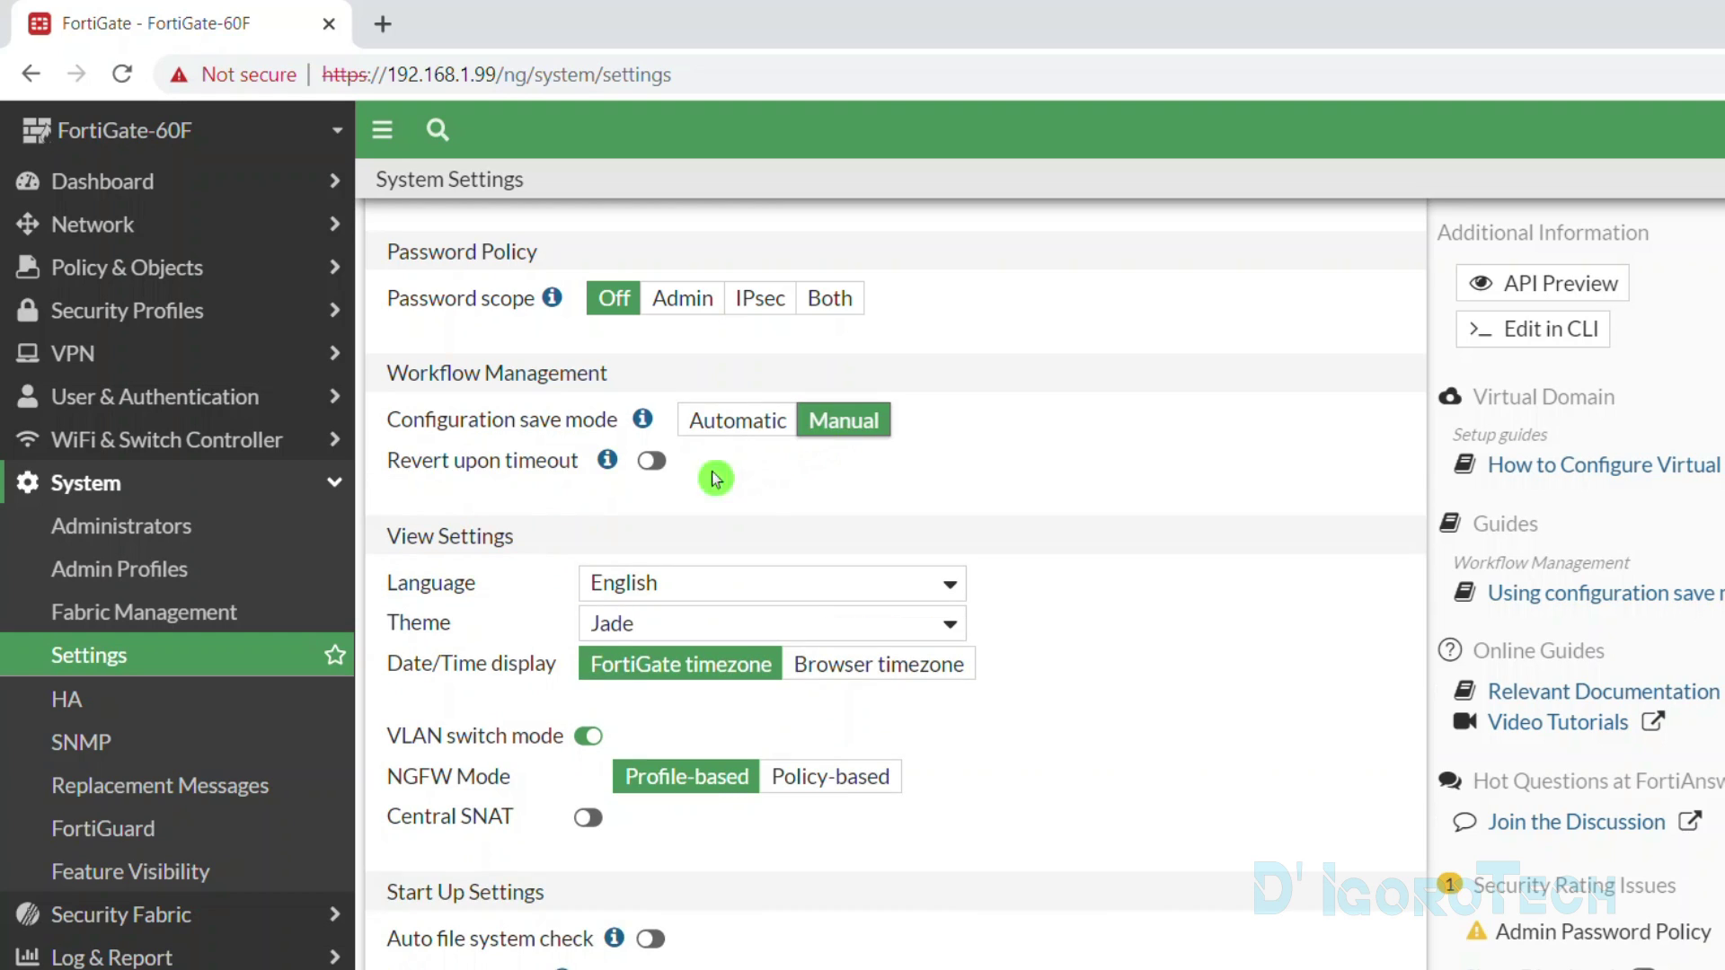
pyautogui.moveTo(607, 467)
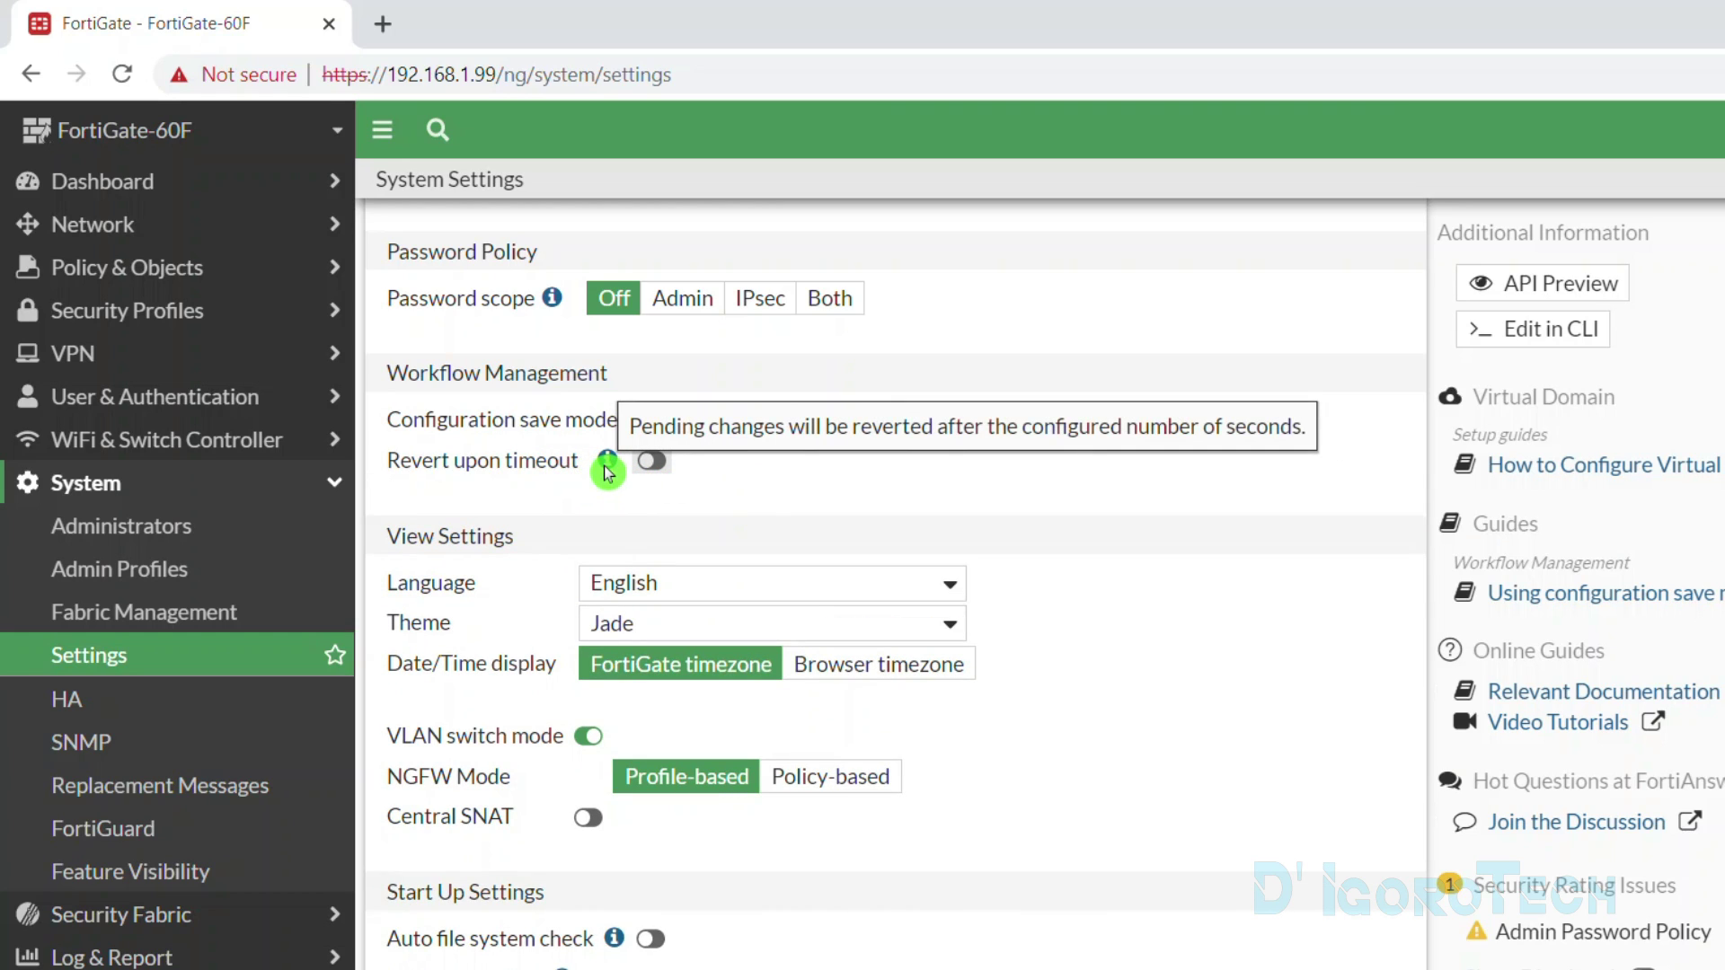
pyautogui.click(658, 461)
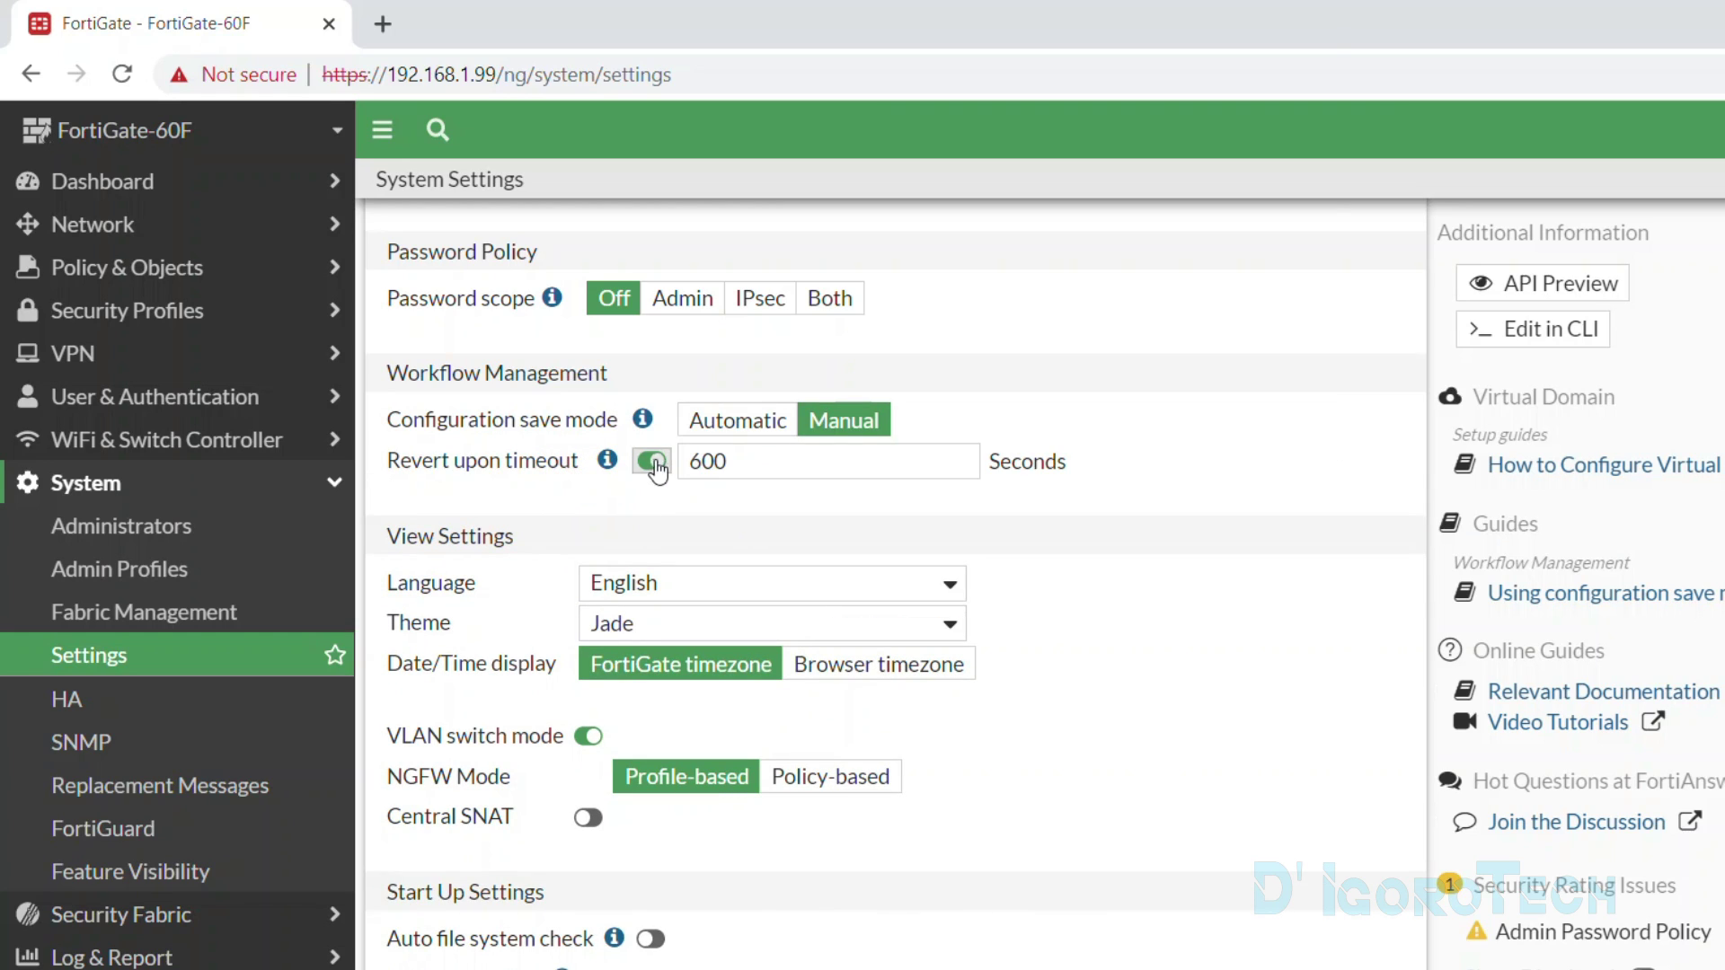
pyautogui.click(738, 432)
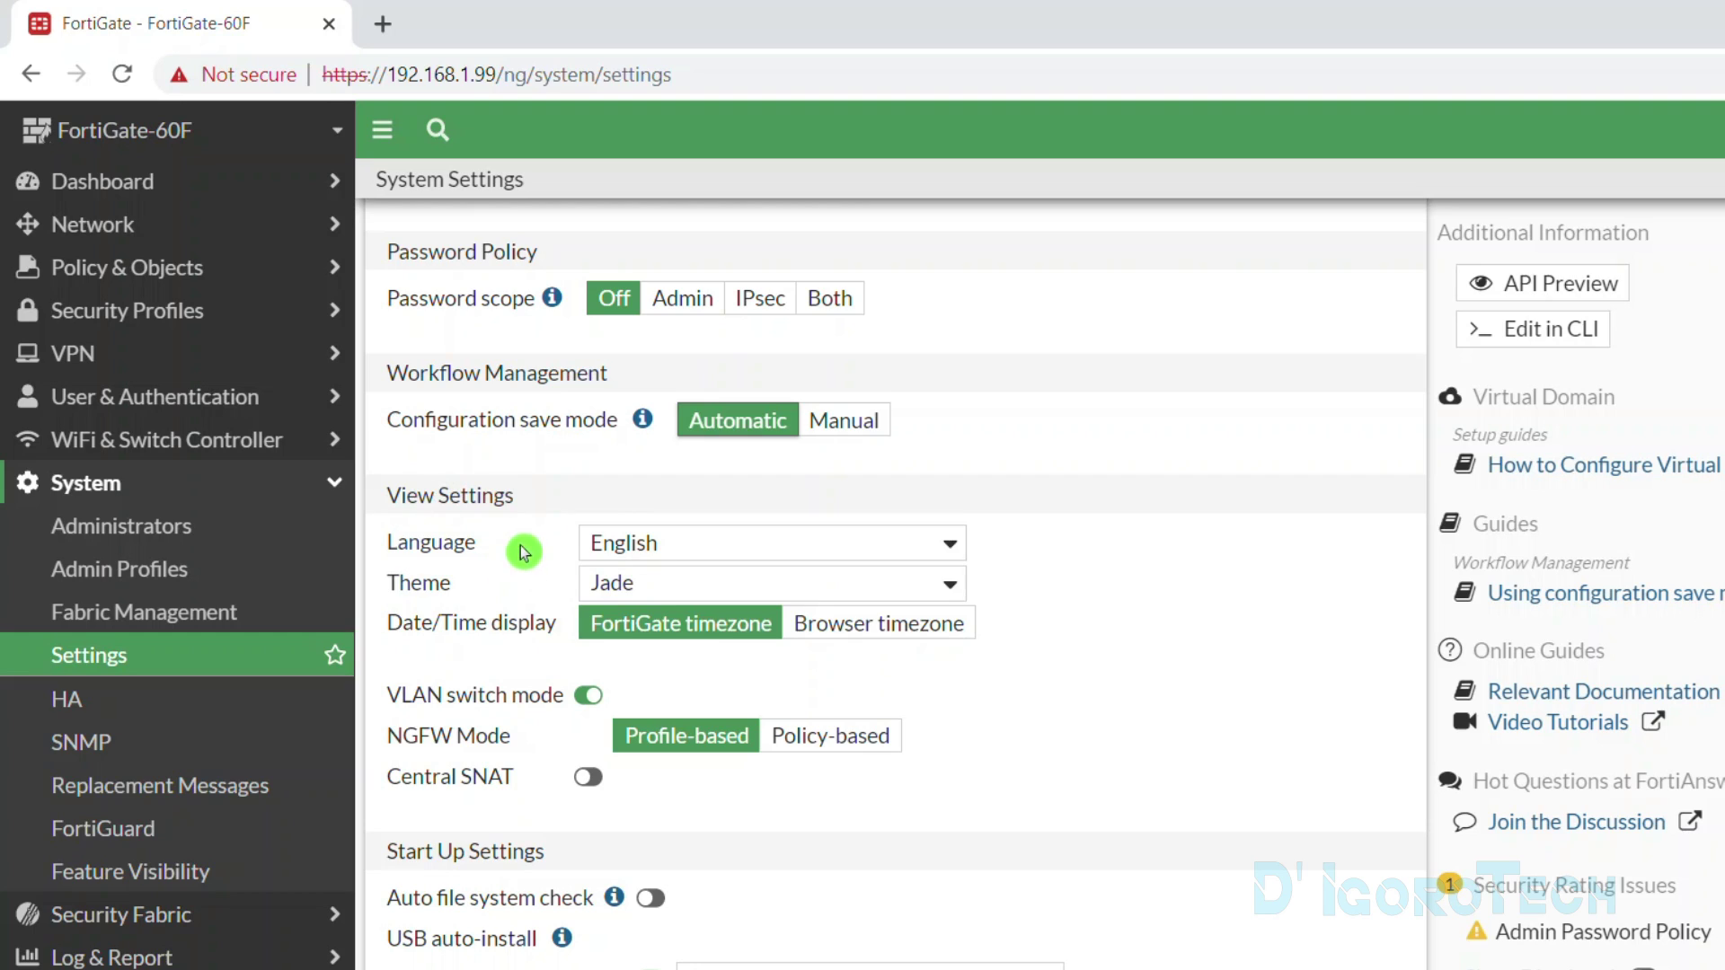
pyautogui.click(620, 550)
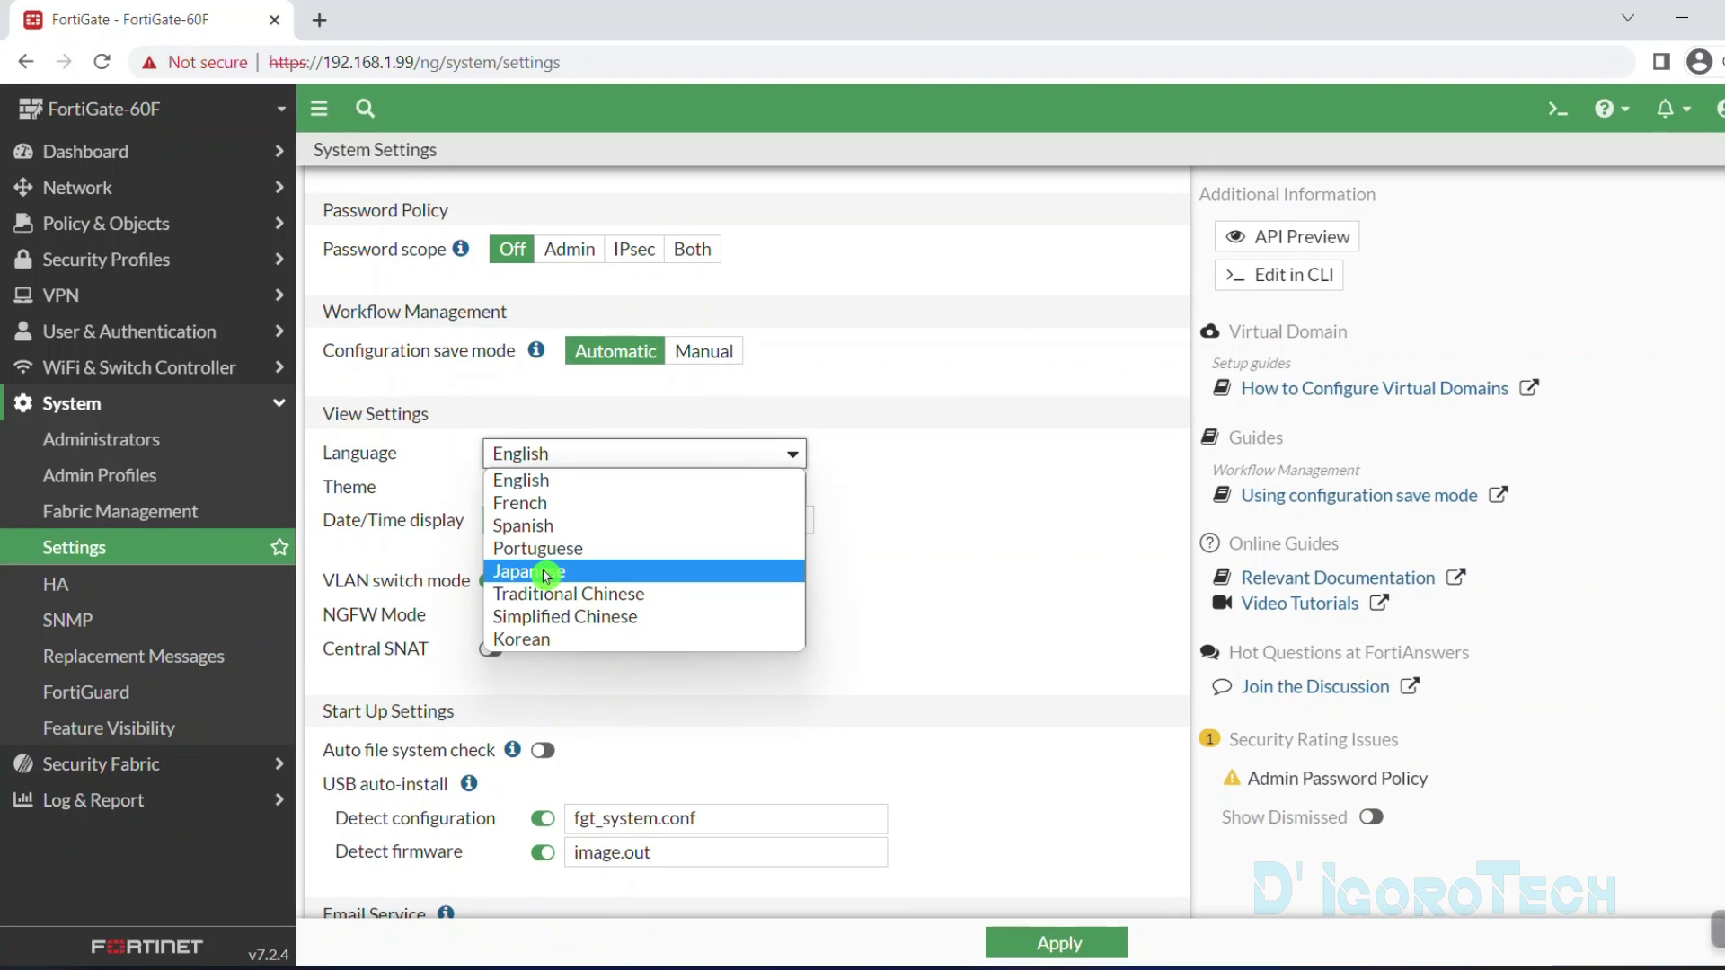
pyautogui.click(544, 573)
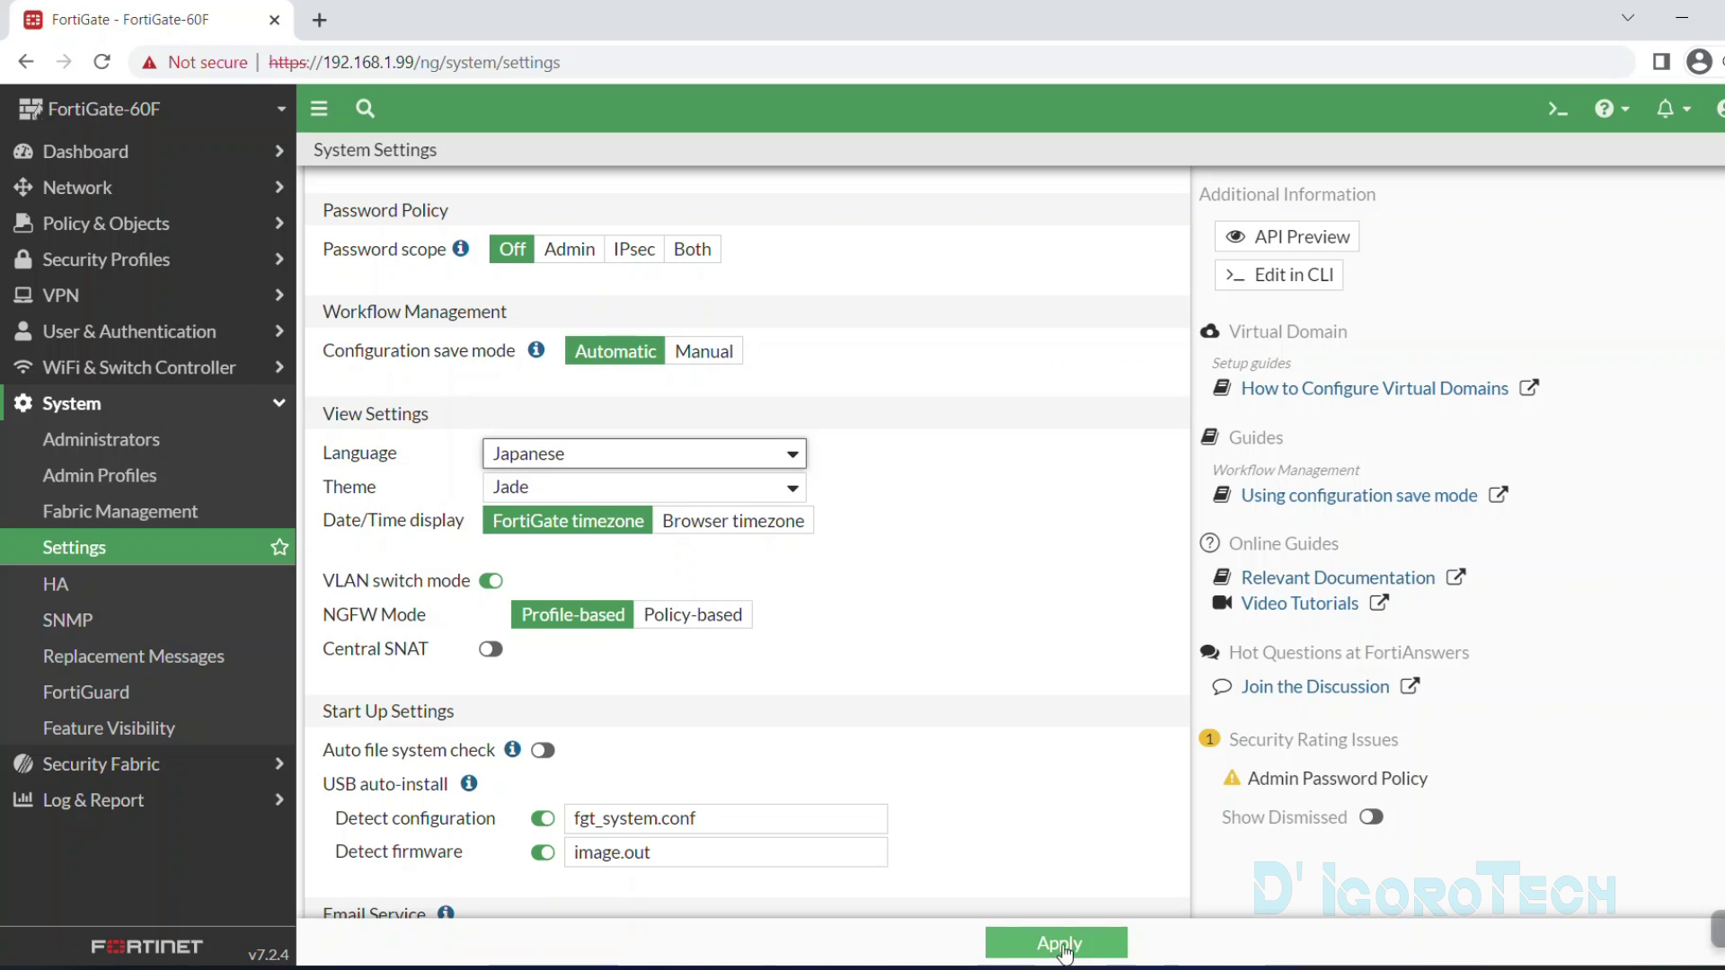
pyautogui.click(593, 458)
pyautogui.click(568, 476)
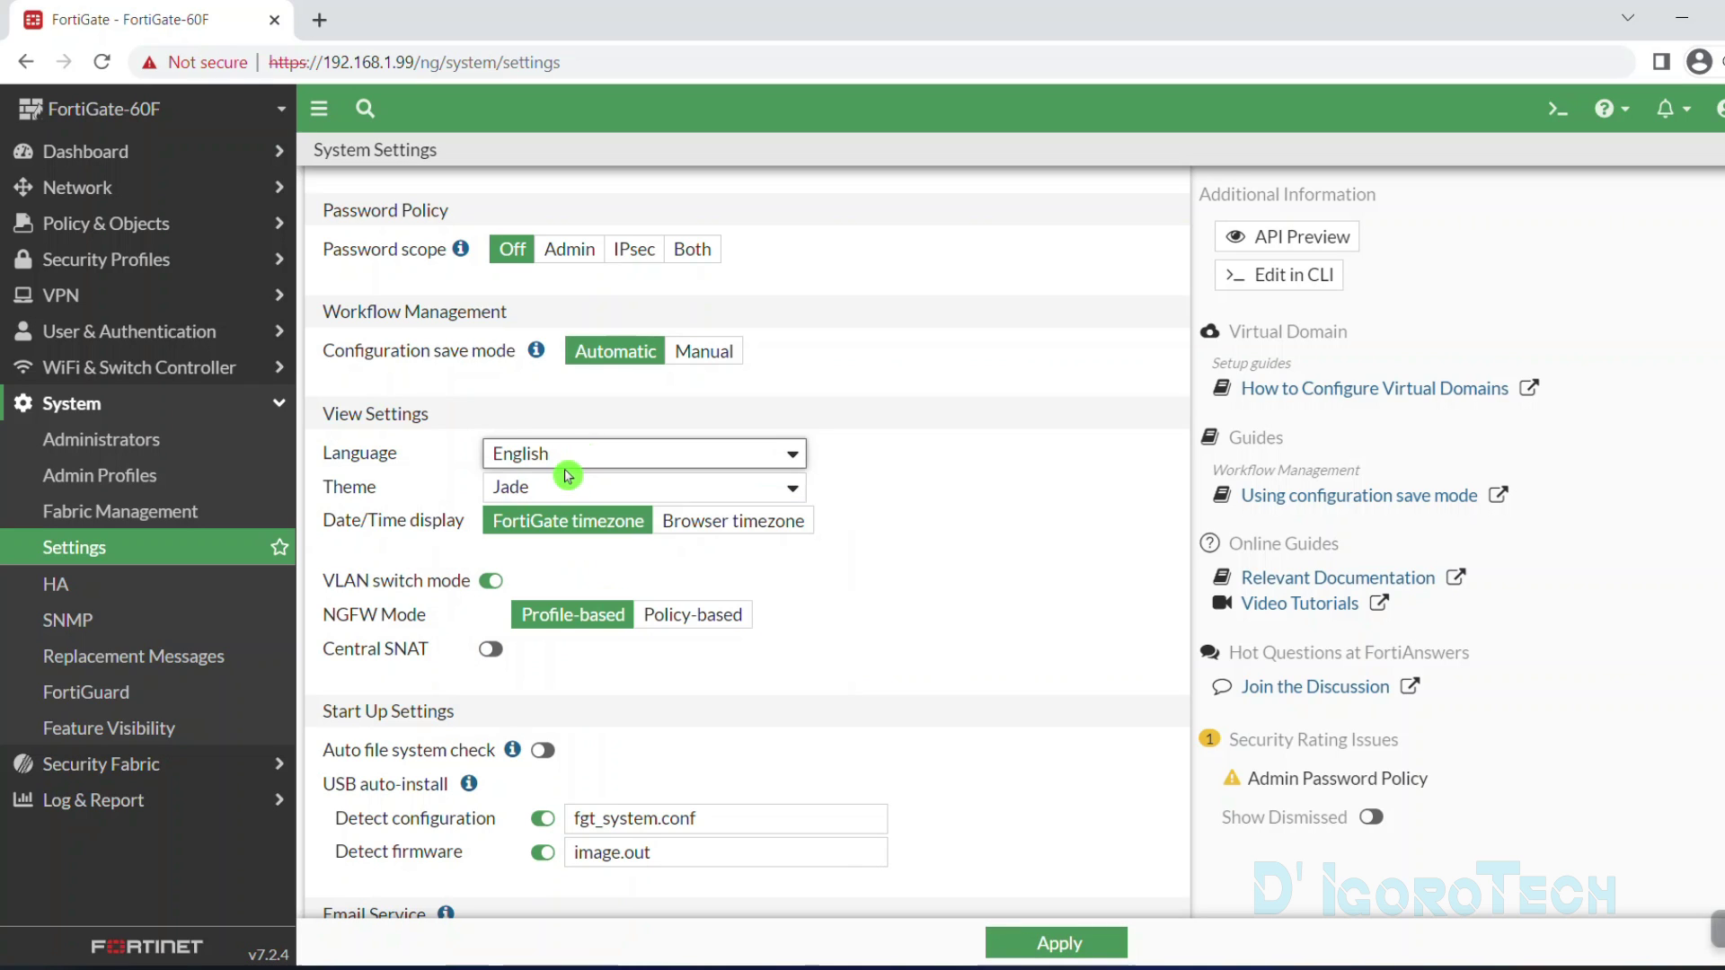
pyautogui.click(486, 490)
pyautogui.click(544, 536)
pyautogui.click(546, 486)
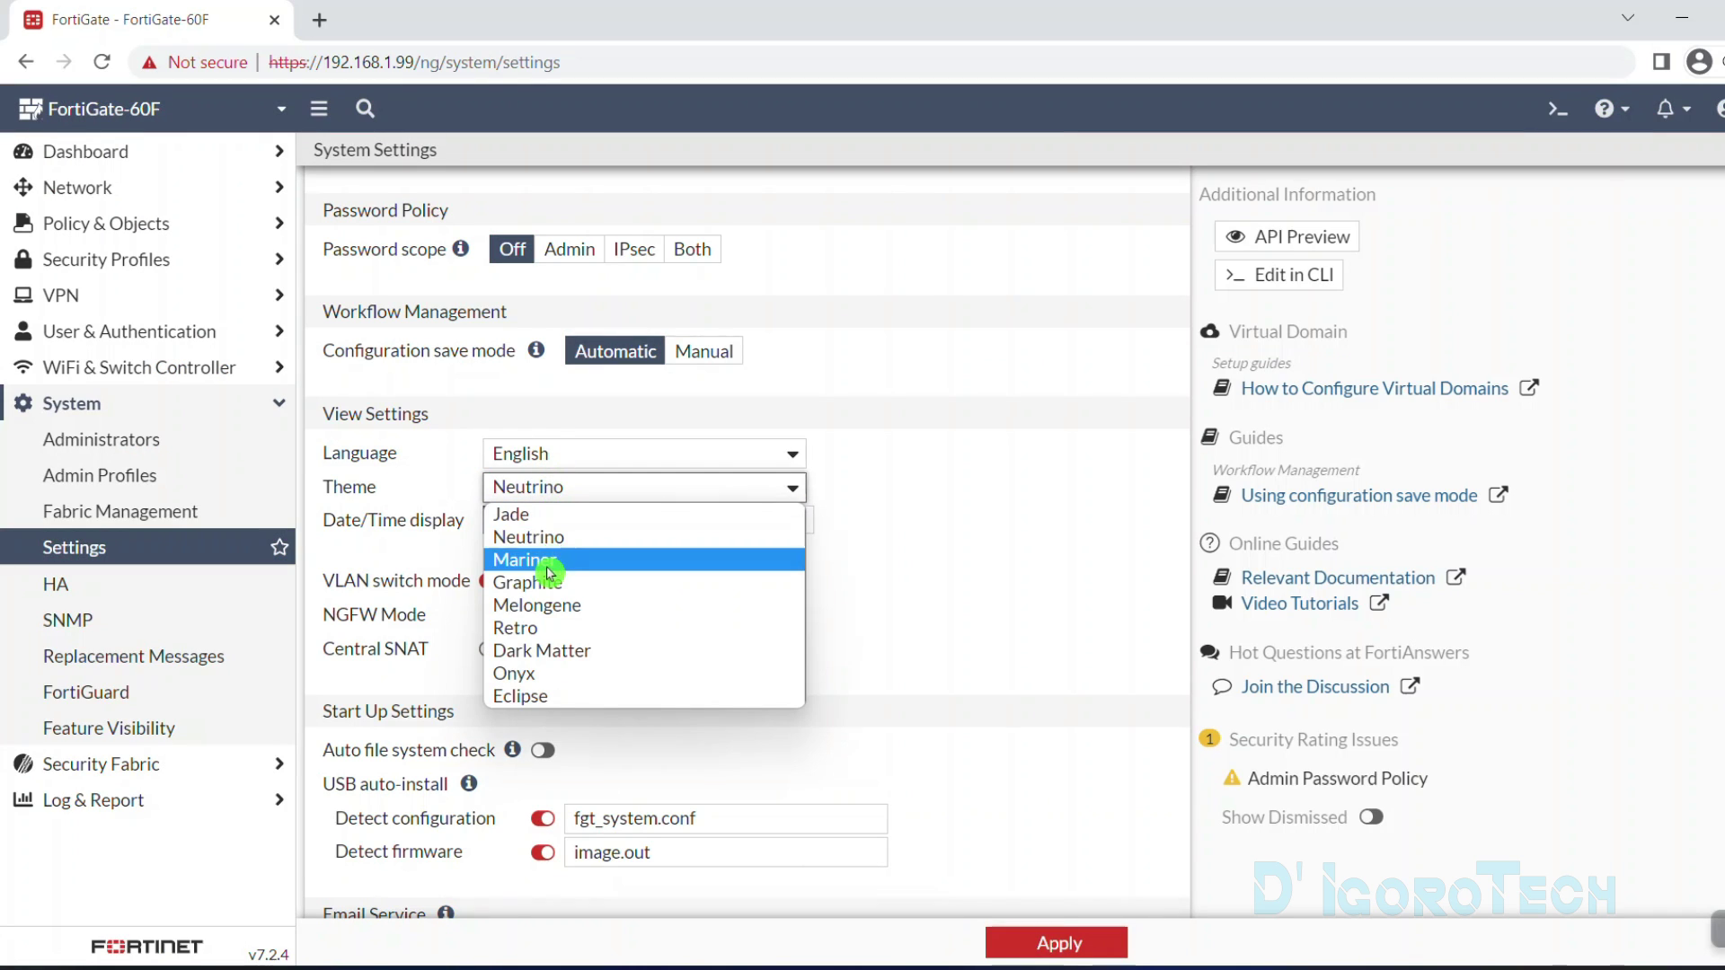
pyautogui.click(548, 561)
pyautogui.click(569, 488)
pyautogui.click(543, 582)
pyautogui.click(570, 488)
pyautogui.click(562, 605)
pyautogui.click(564, 487)
pyautogui.click(539, 627)
pyautogui.click(539, 489)
pyautogui.click(547, 649)
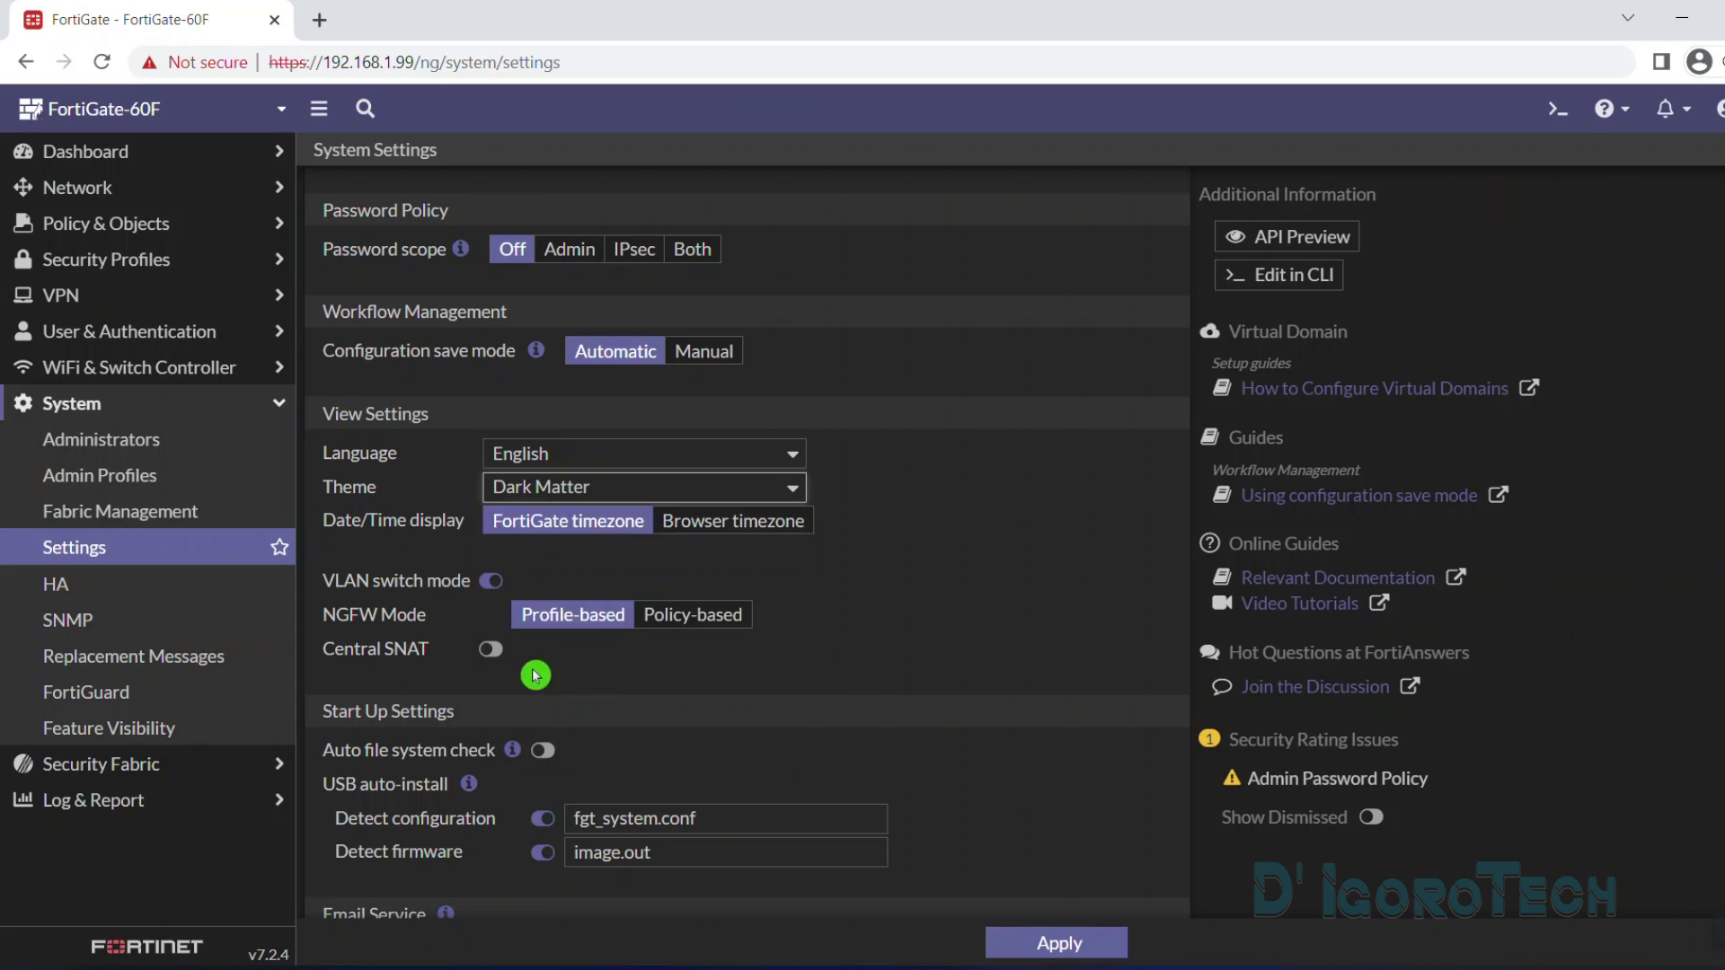
pyautogui.click(547, 489)
pyautogui.click(537, 672)
pyautogui.click(539, 489)
pyautogui.click(546, 697)
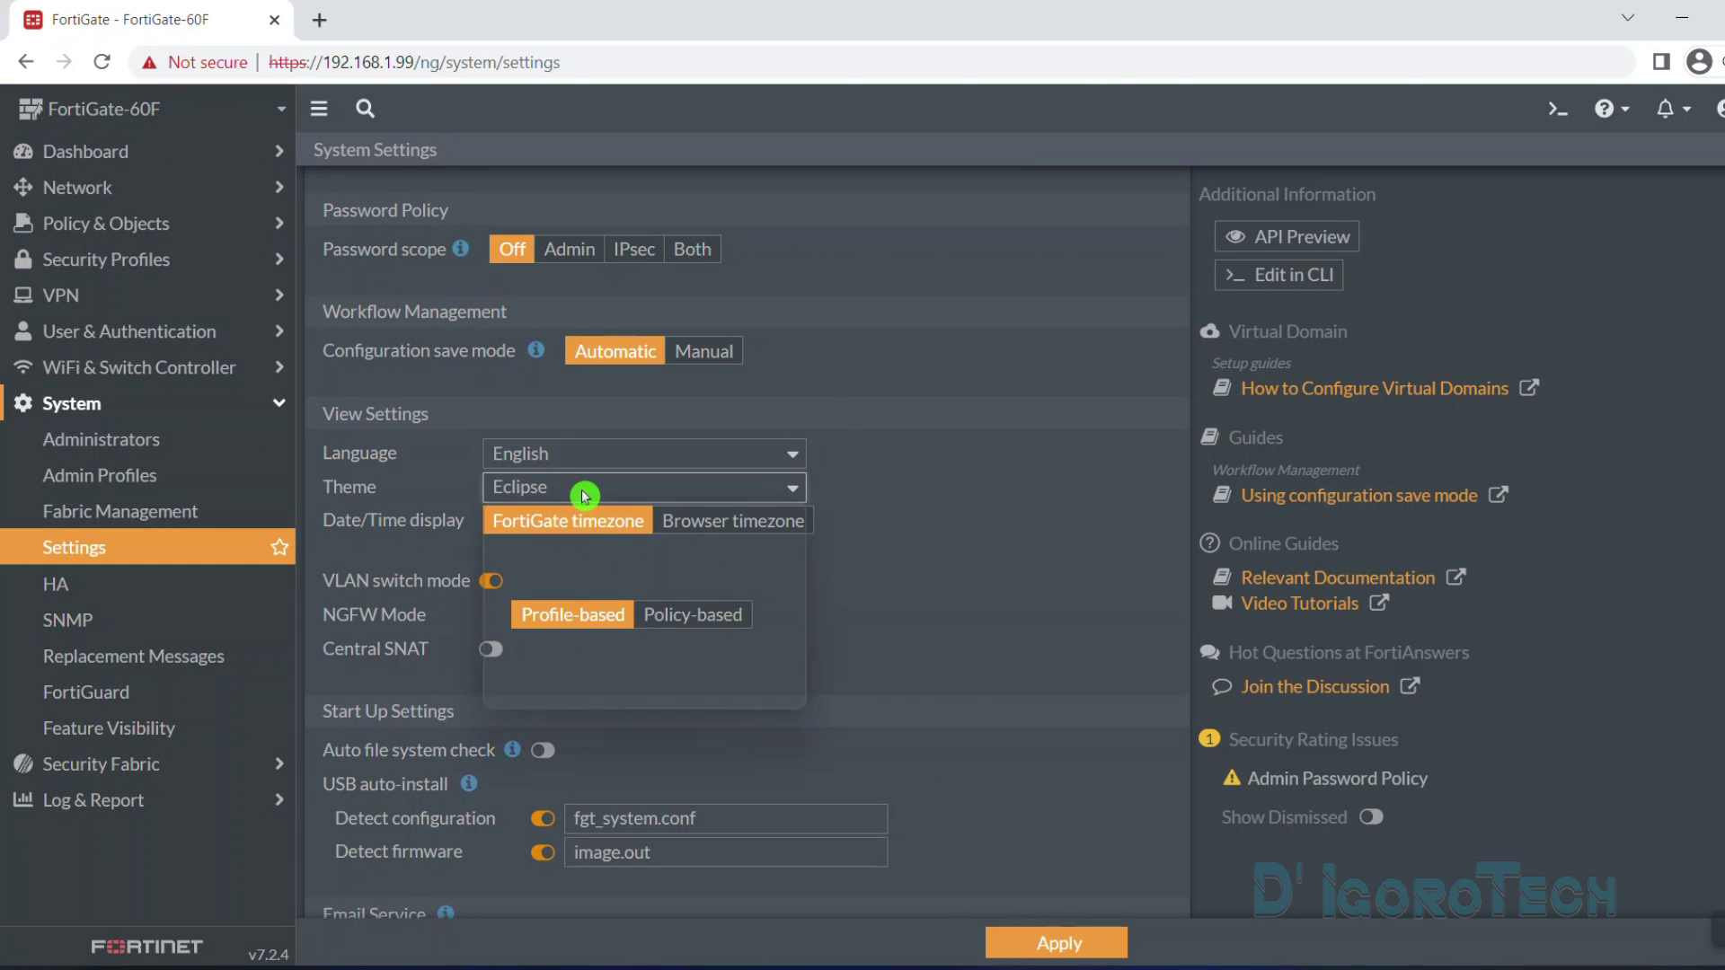
pyautogui.click(581, 489)
pyautogui.click(570, 503)
pyautogui.scroll(10, 568, 521)
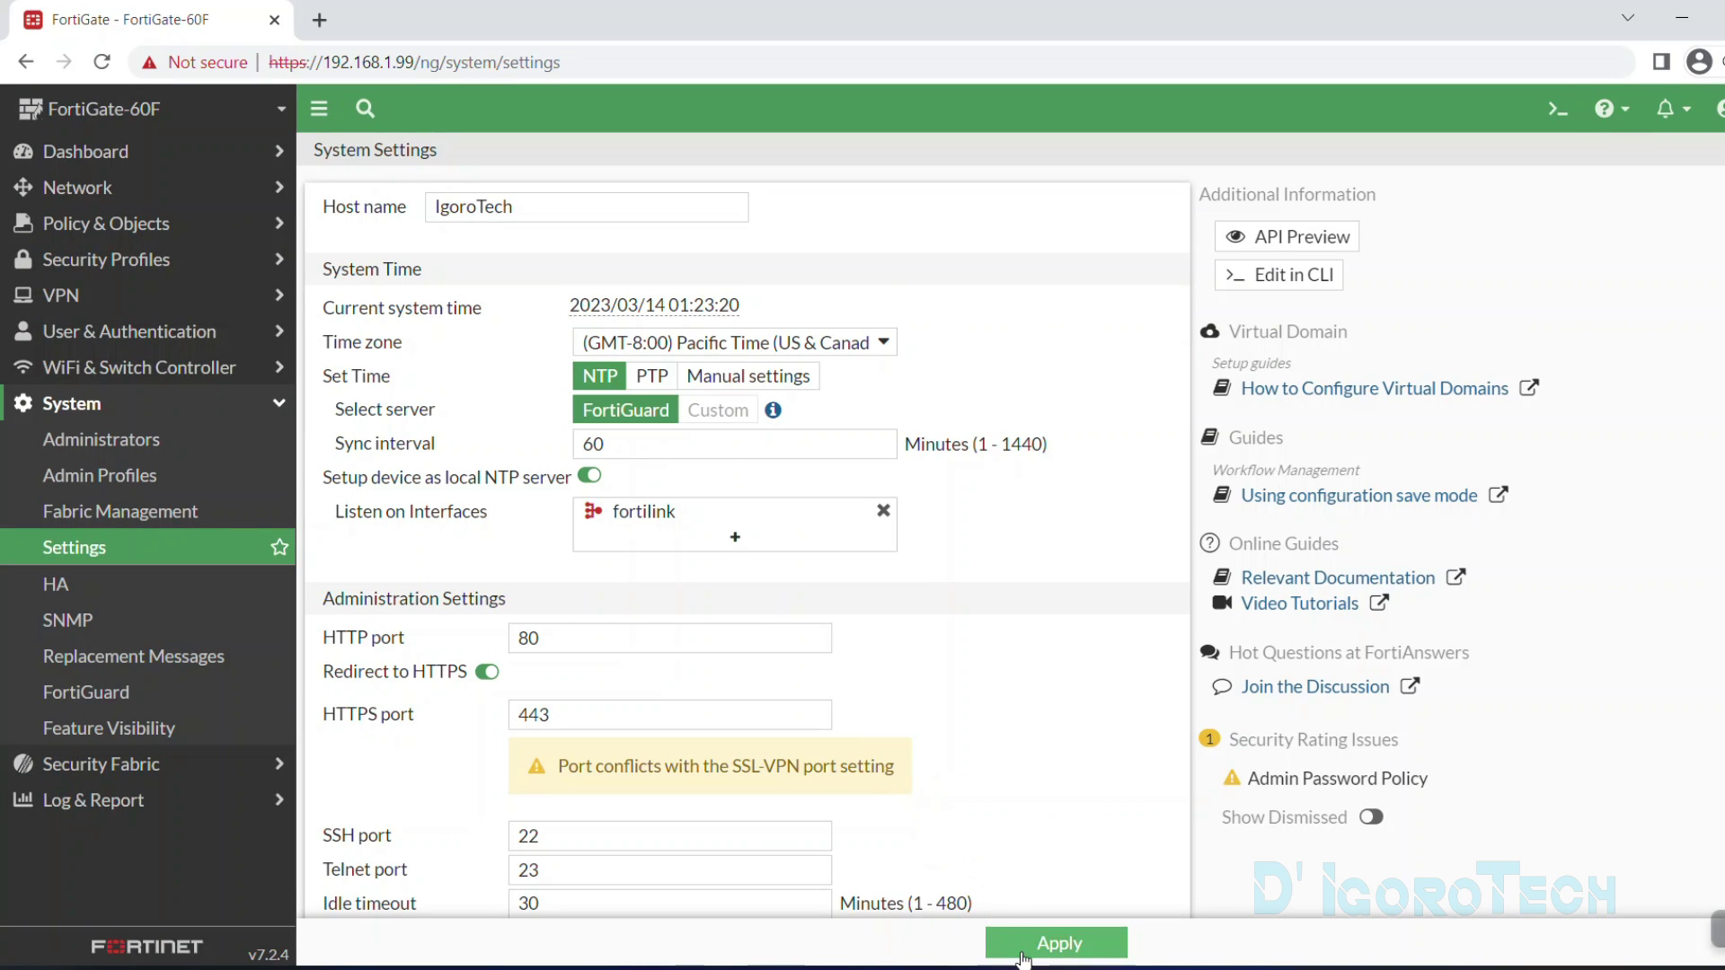
# - Apply the System Settings changes and confirm hostname IgoroTech in the device summary
pyautogui.click(120, 118)
pyautogui.click(582, 208)
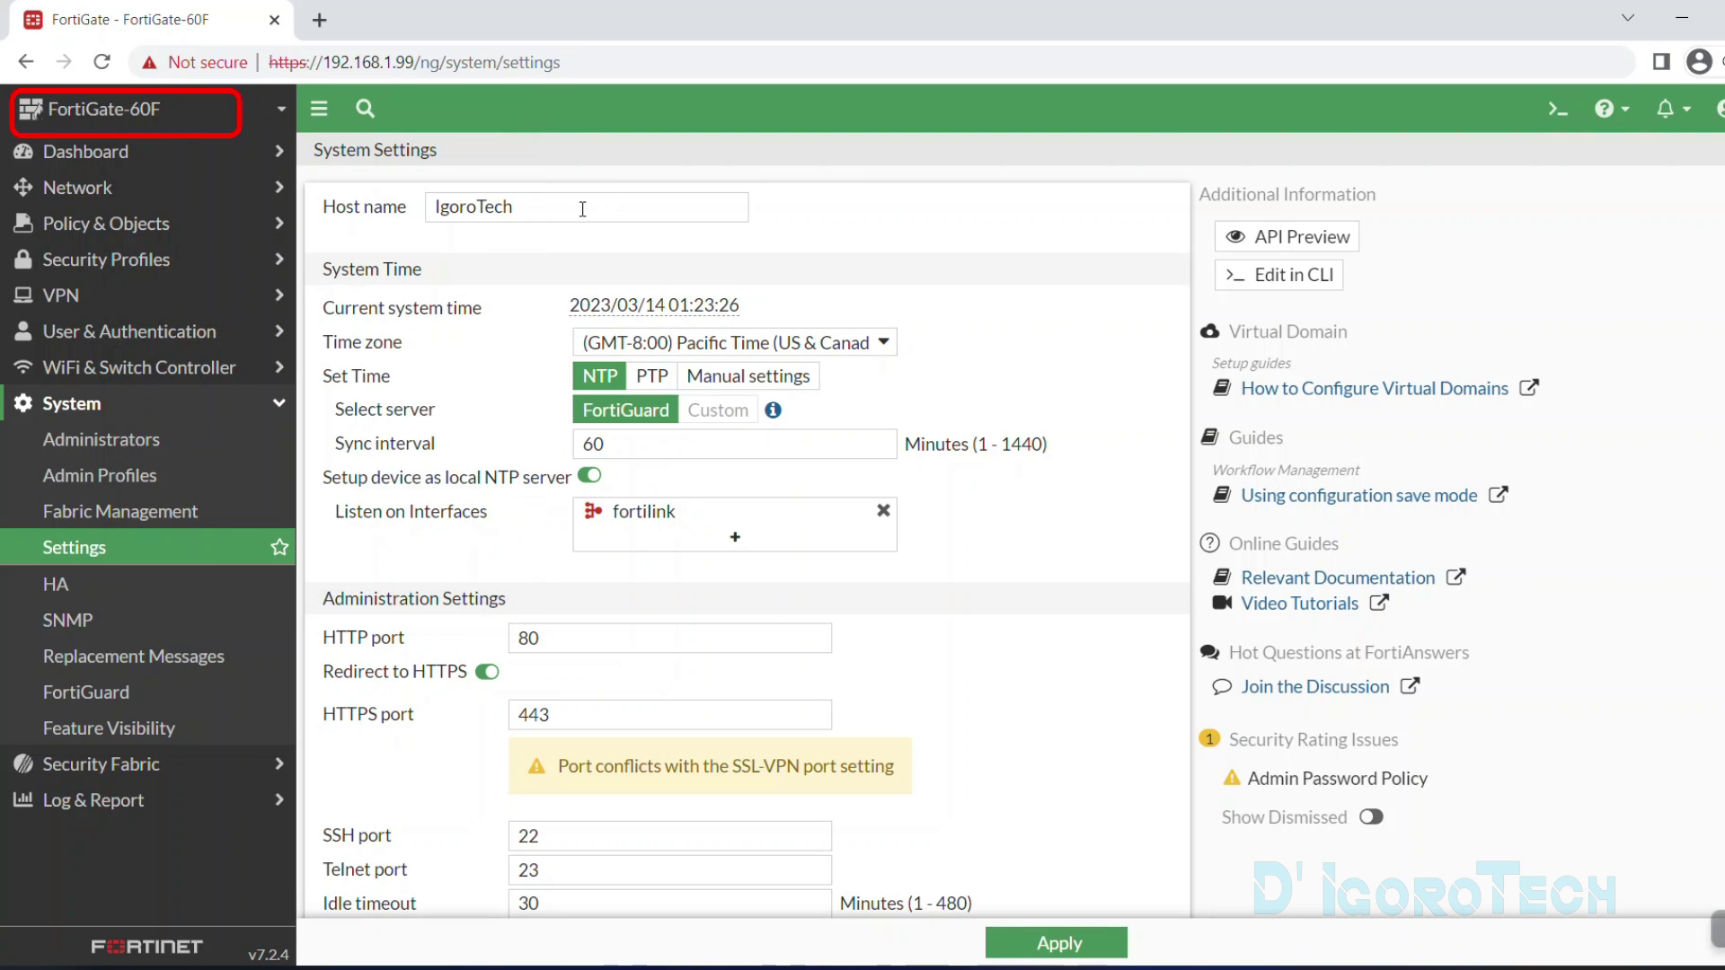
pyautogui.click(1051, 945)
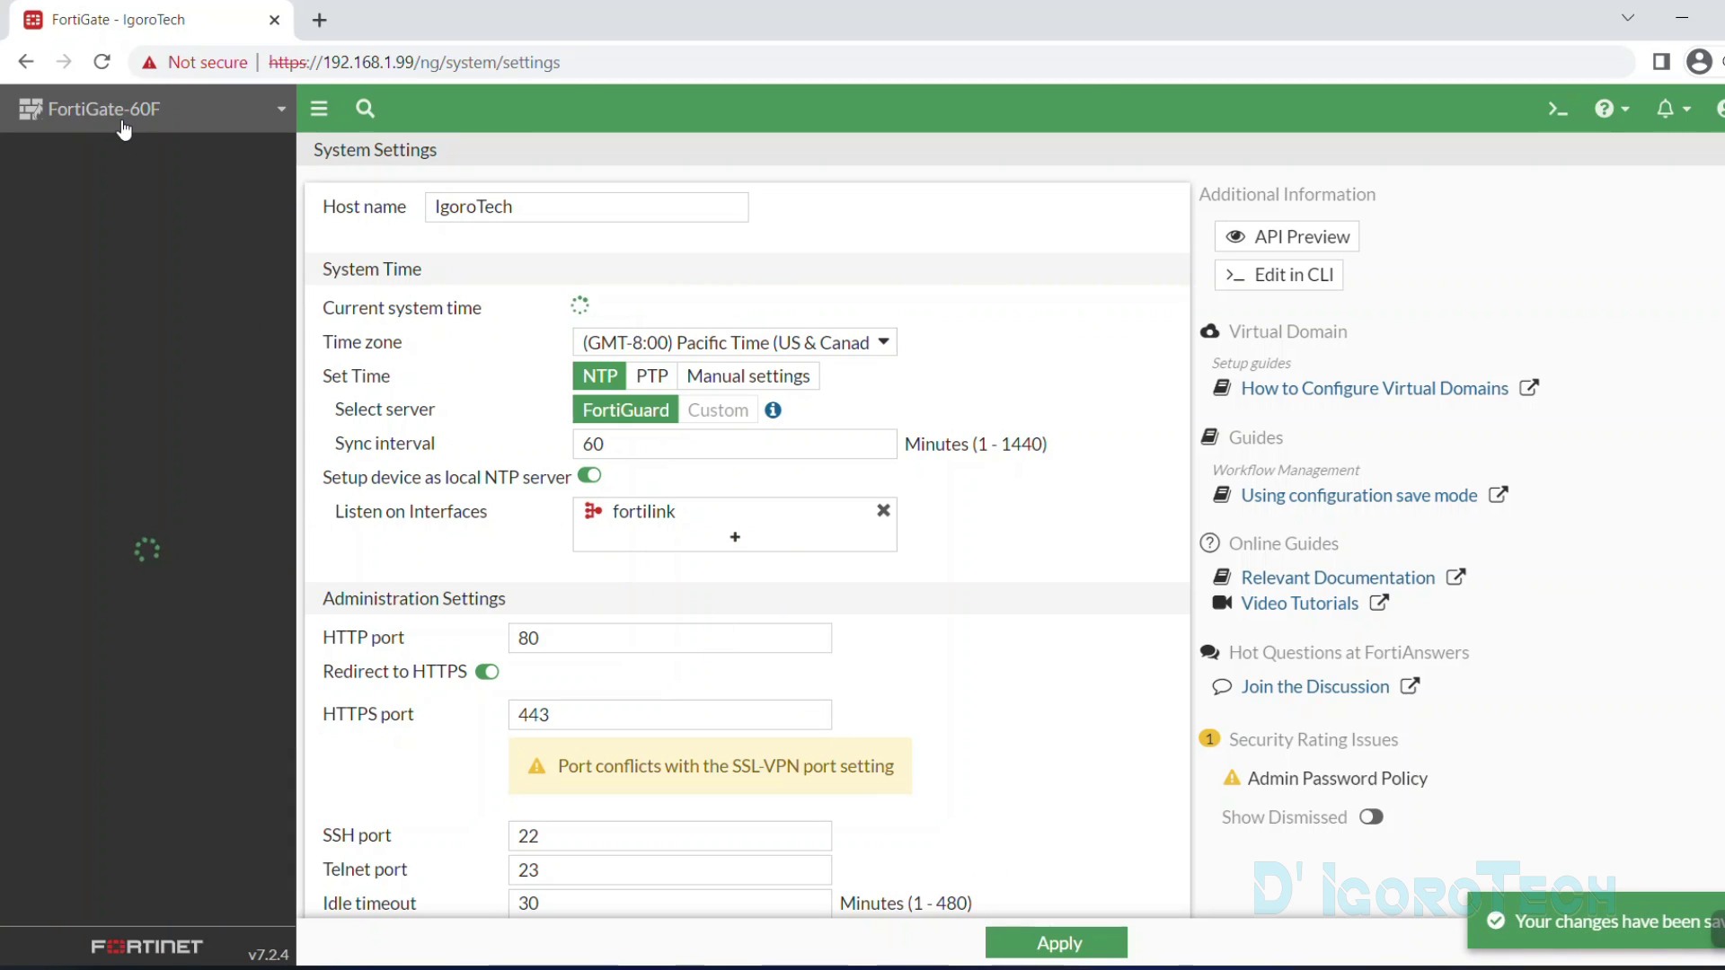
pyautogui.click(121, 110)
pyautogui.click(675, 187)
pyautogui.click(165, 120)
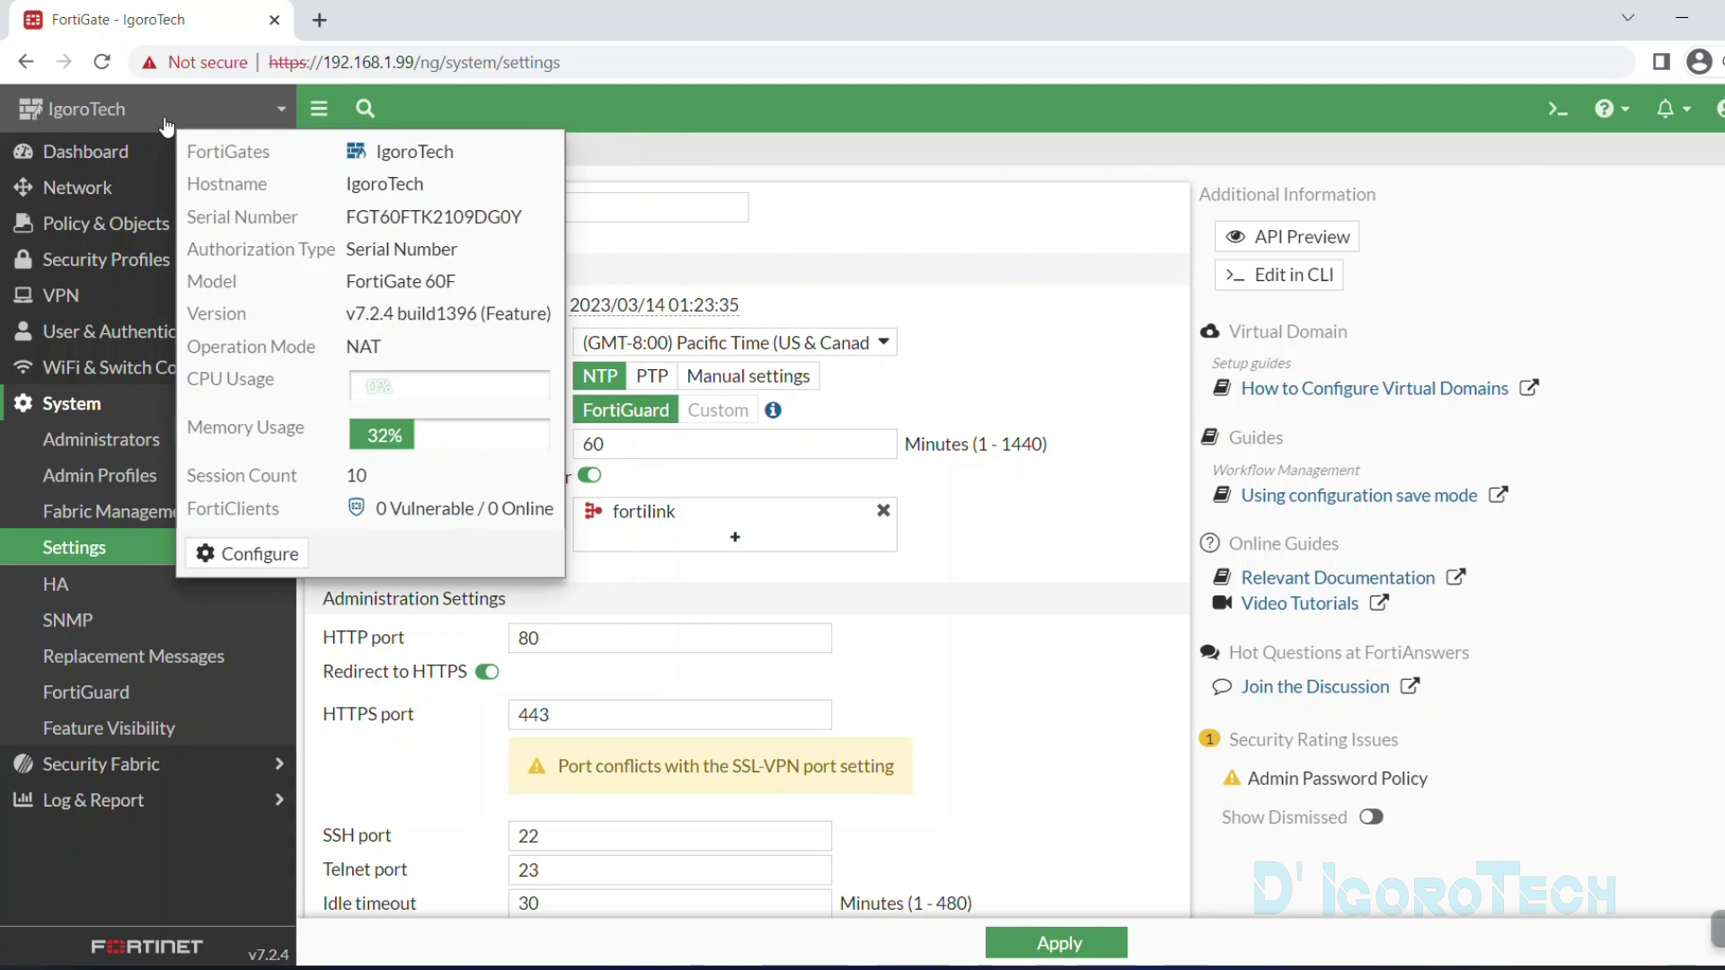
pyautogui.click(476, 117)
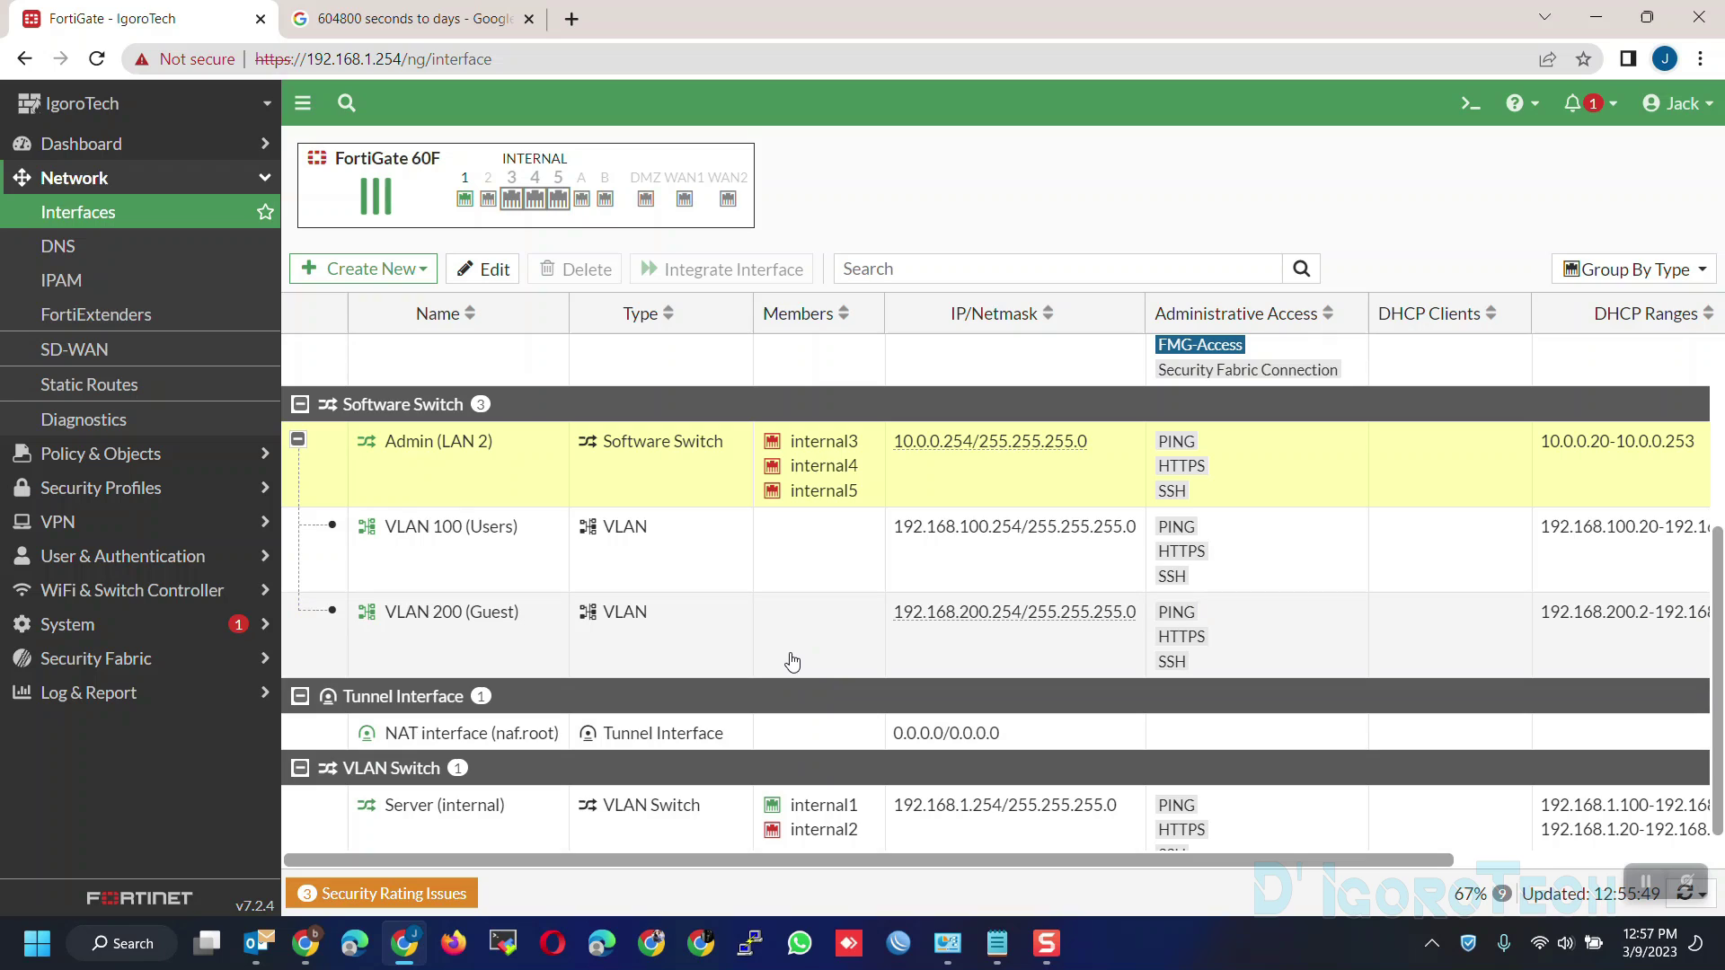
# - Select VLAN 200 (Guest), then move the selection up to Admin (LAN 2)
pyautogui.click(791, 662)
pyautogui.press('Up')
pyautogui.press('Up')
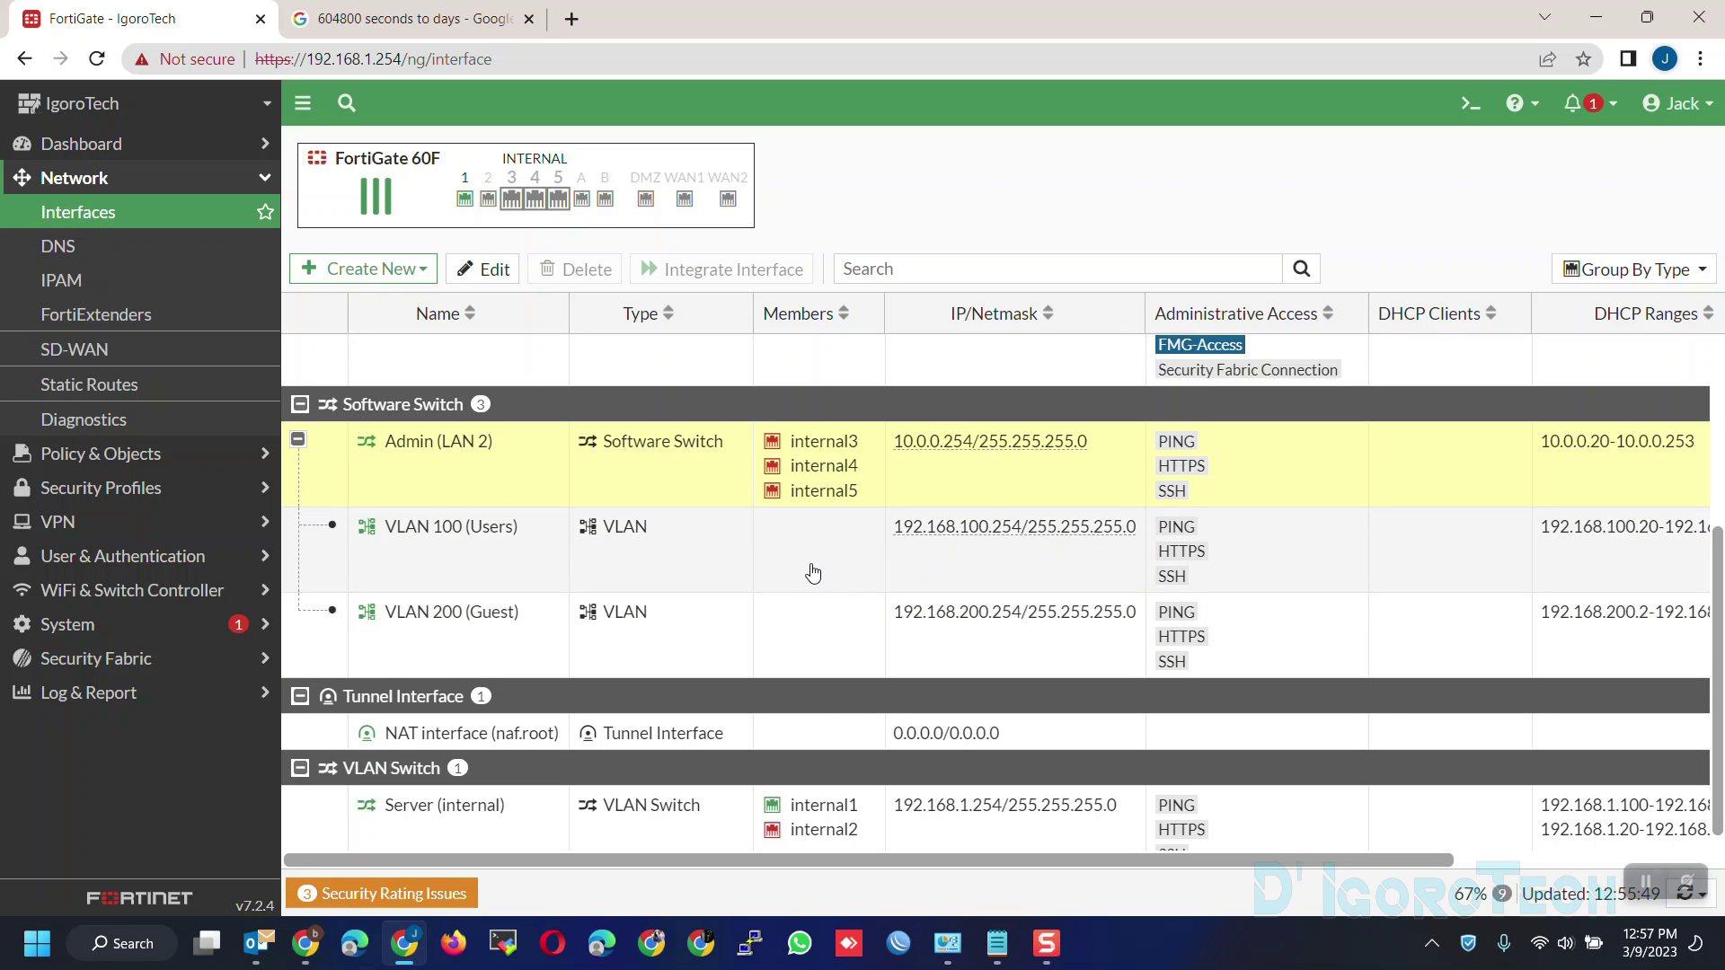